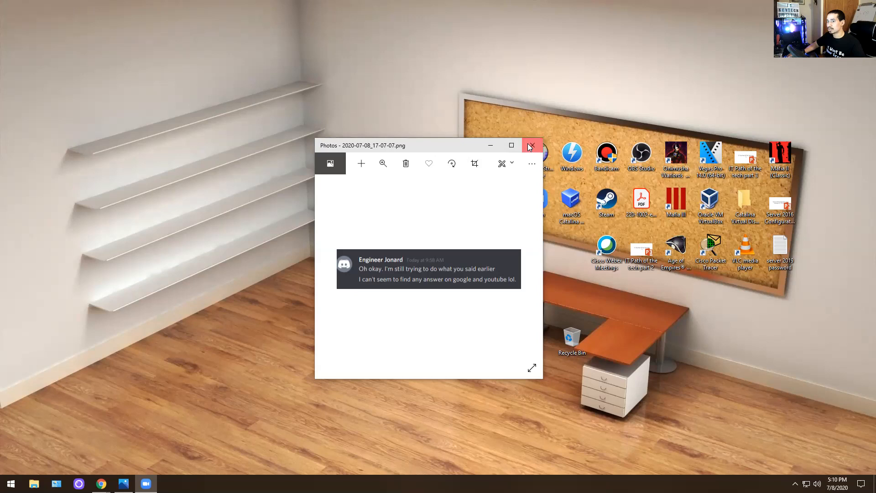
# - Close the chat screenshot 2020-07-08_17-07-07.png in Windows Photos
pyautogui.click(531, 145)
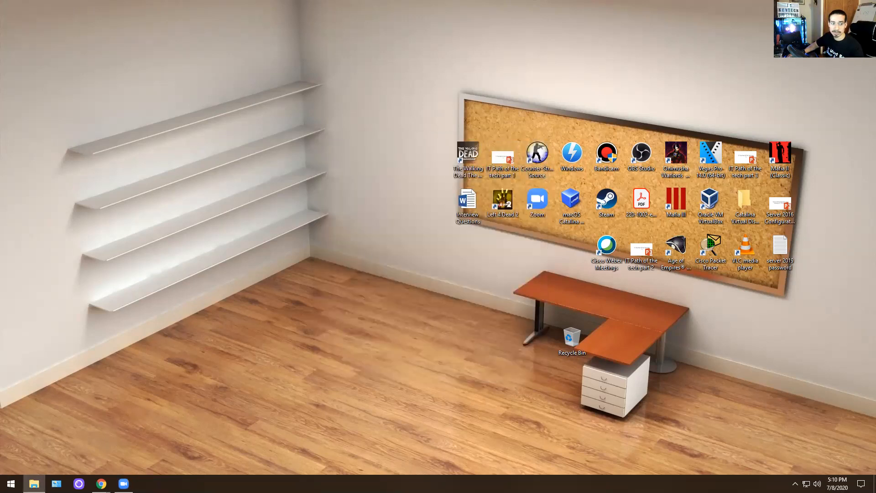
# - Find and select the VMware Workstation 15.5.6 installer in the Downloads folder
pyautogui.click(34, 483)
pyautogui.click(226, 247)
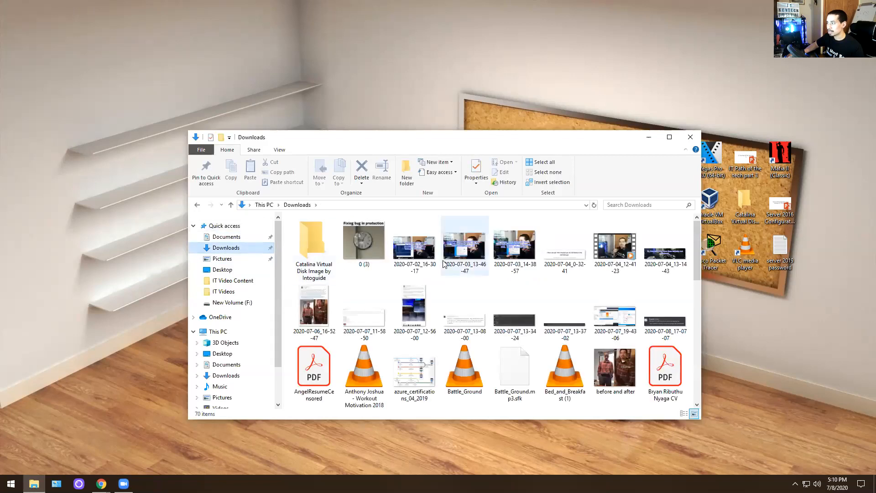
pyautogui.scroll(-3, 399, 268)
pyautogui.scroll(-5, 399, 268)
pyautogui.click(416, 364)
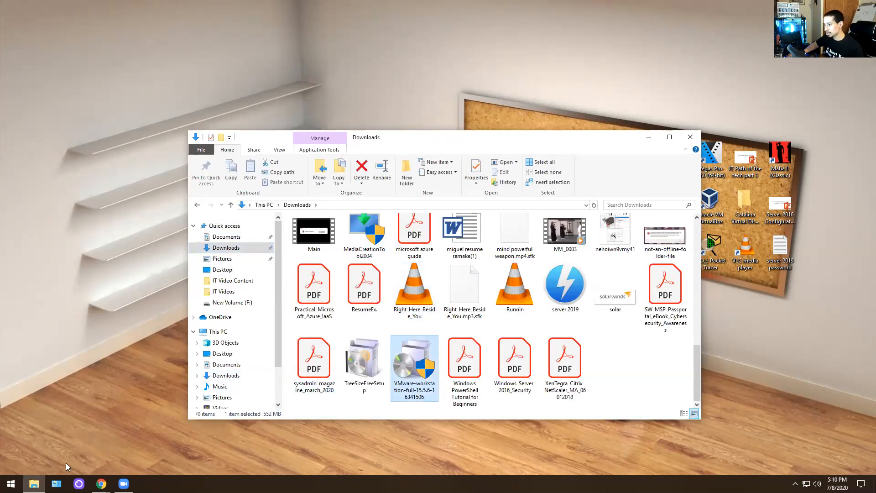
pyautogui.click(101, 483)
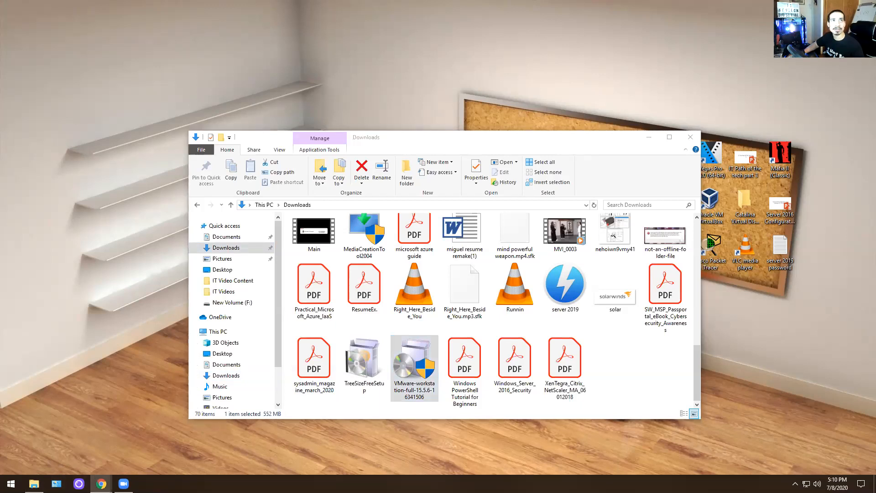
# - Search Google for 'vmware download'
pyautogui.write('g')
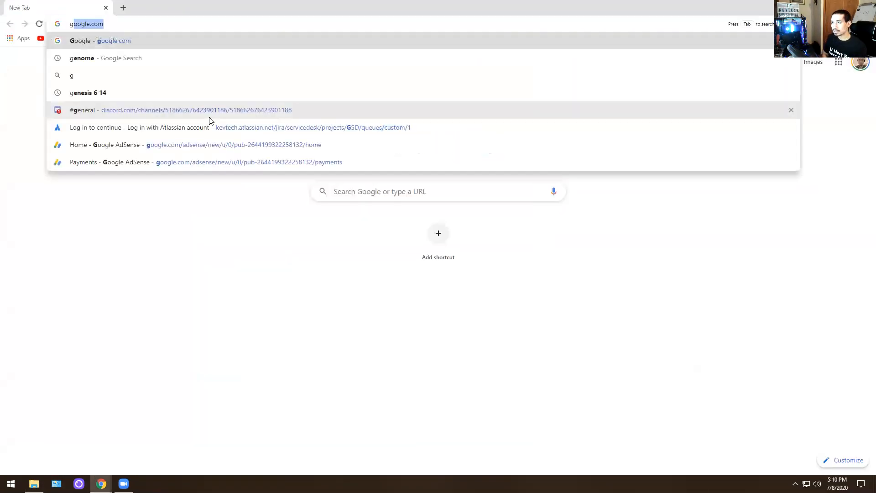
pyautogui.press('Return')
pyautogui.write('vmwa')
pyautogui.press('Down')
pyautogui.press('Return')
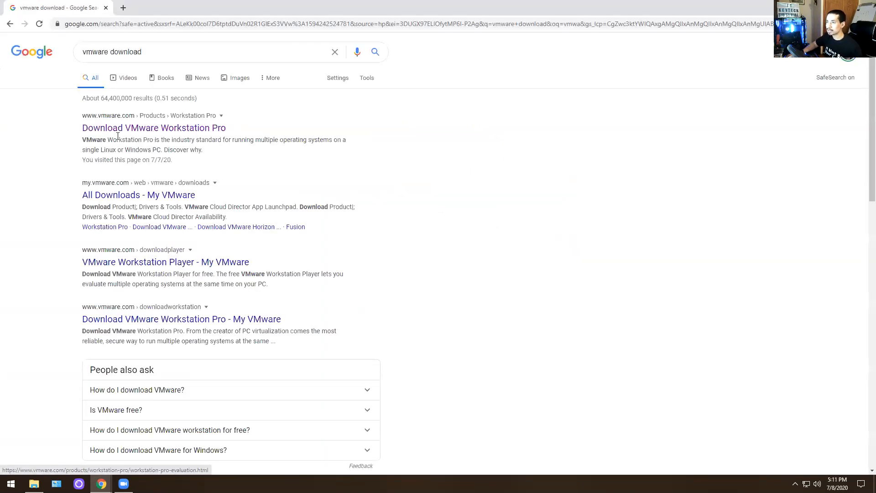
# - Open the Download VMware Workstation Pro page, then launch the installer from Downloads
pyautogui.click(126, 133)
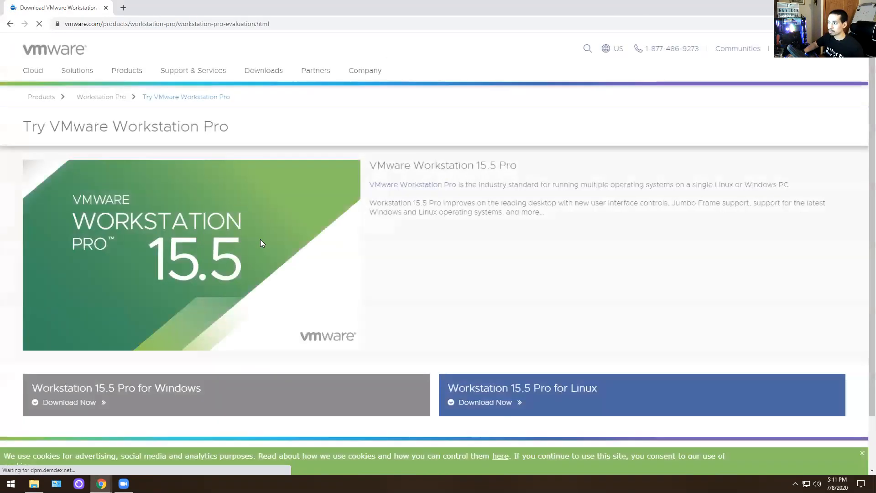
pyautogui.scroll(-1, 141, 231)
pyautogui.scroll(1, 141, 231)
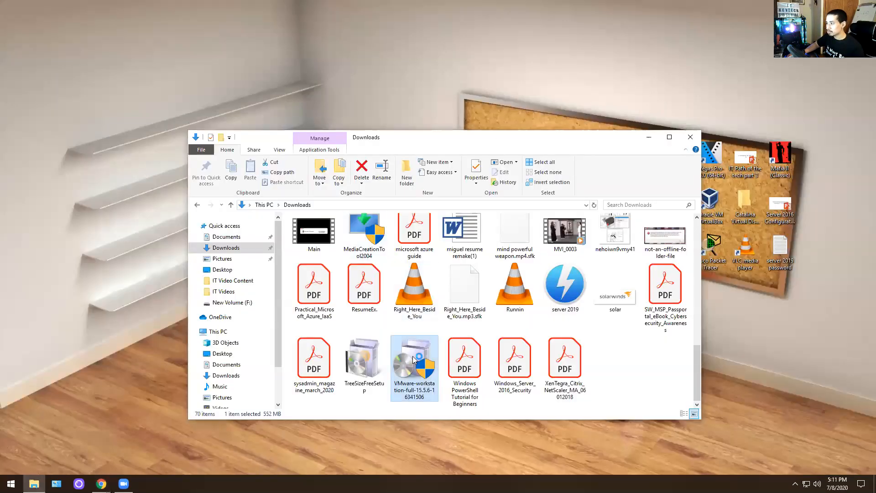
pyautogui.doubleClick(416, 358)
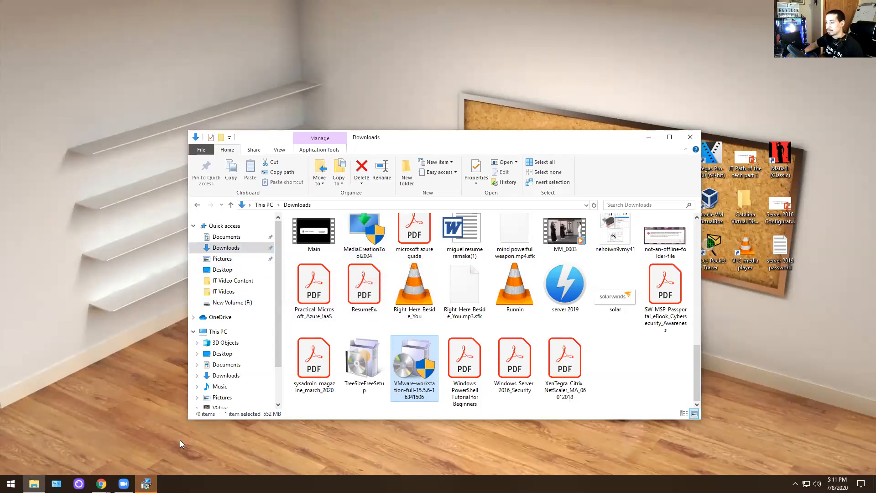
# - Install Workstation Pro with licence accepted, CEIP declined, and default location and shortcuts
pyautogui.click(485, 314)
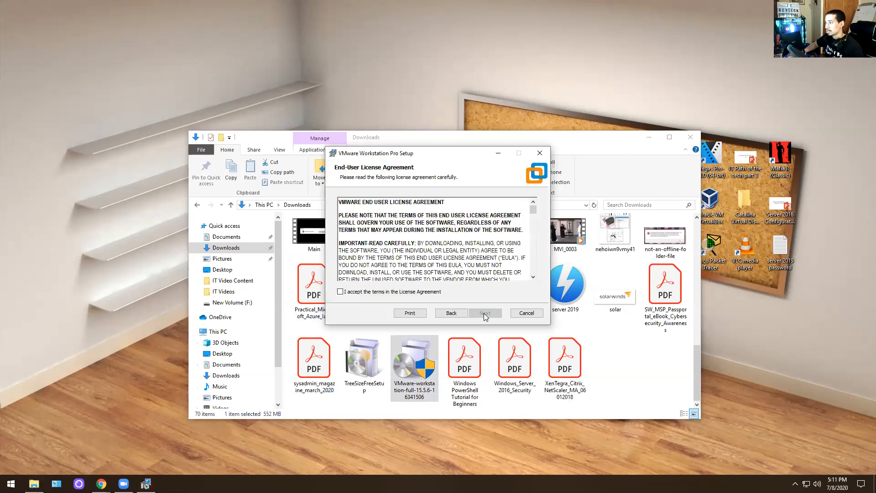
pyautogui.click(388, 294)
pyautogui.click(479, 314)
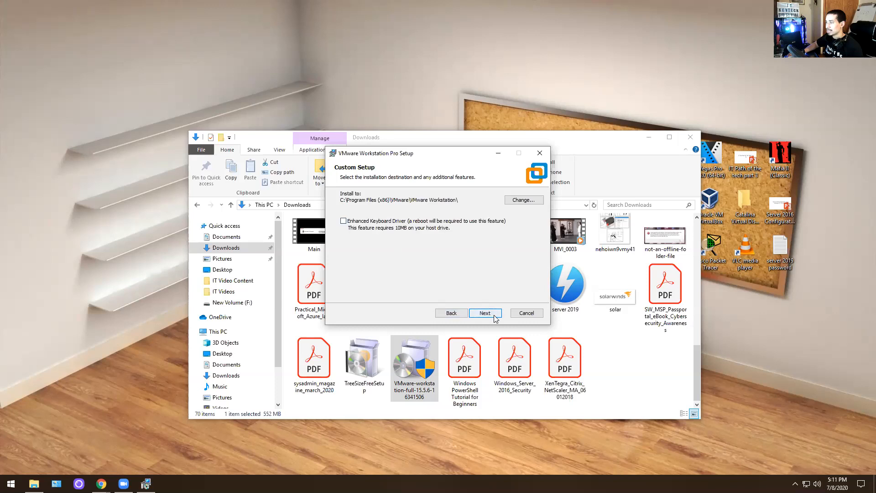
pyautogui.click(494, 317)
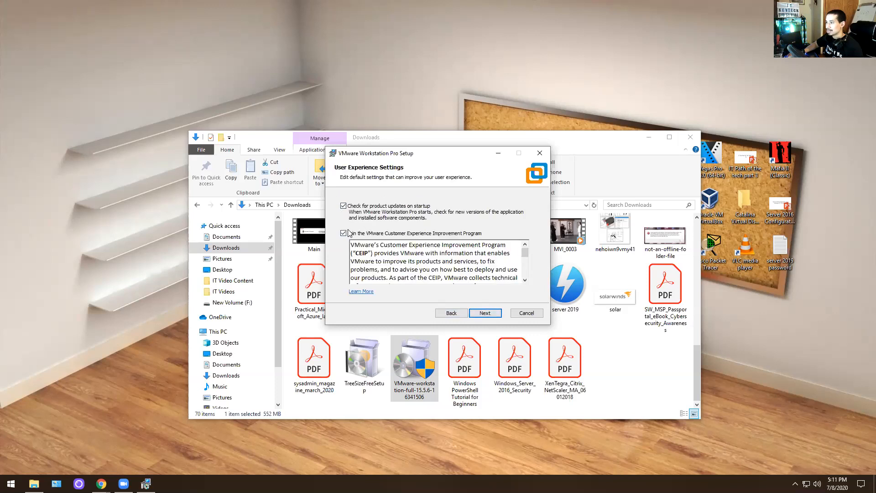
pyautogui.click(343, 234)
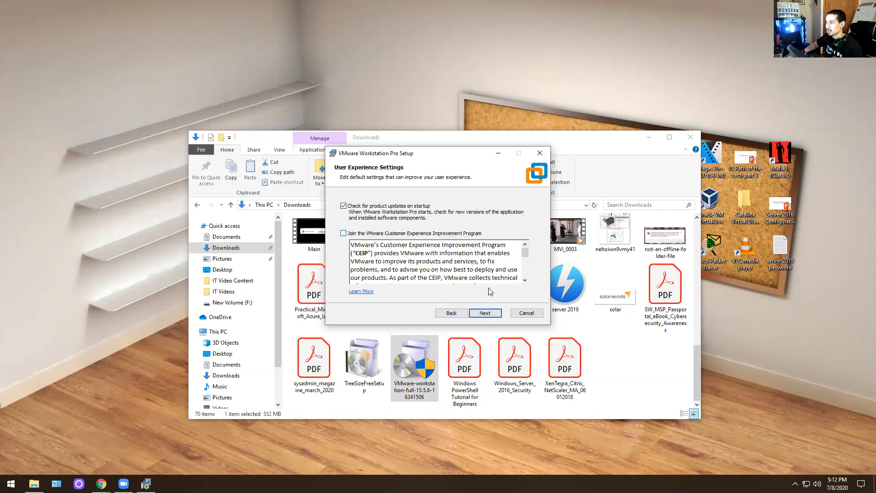
pyautogui.click(490, 314)
pyautogui.click(490, 314)
pyautogui.click(490, 314)
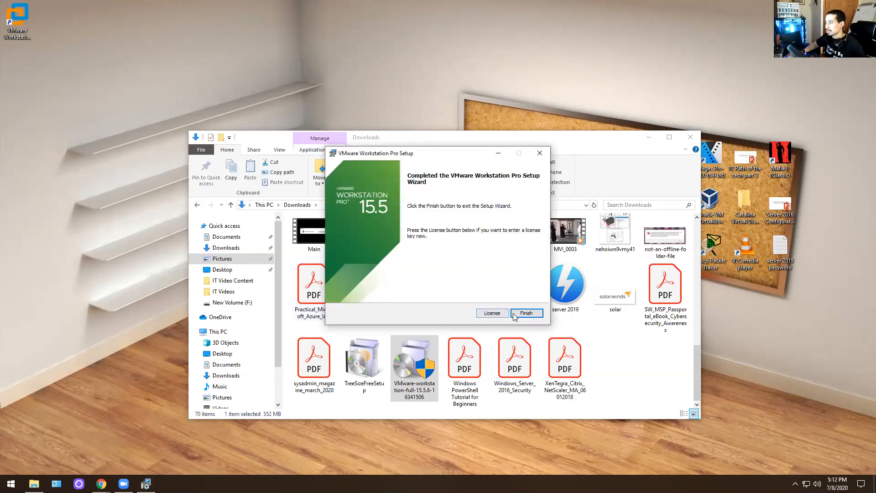
# - Finish setup, close the Downloads window, and select the VMware Workstation Pro shortcut
pyautogui.click(526, 313)
pyautogui.click(689, 138)
pyautogui.click(28, 18)
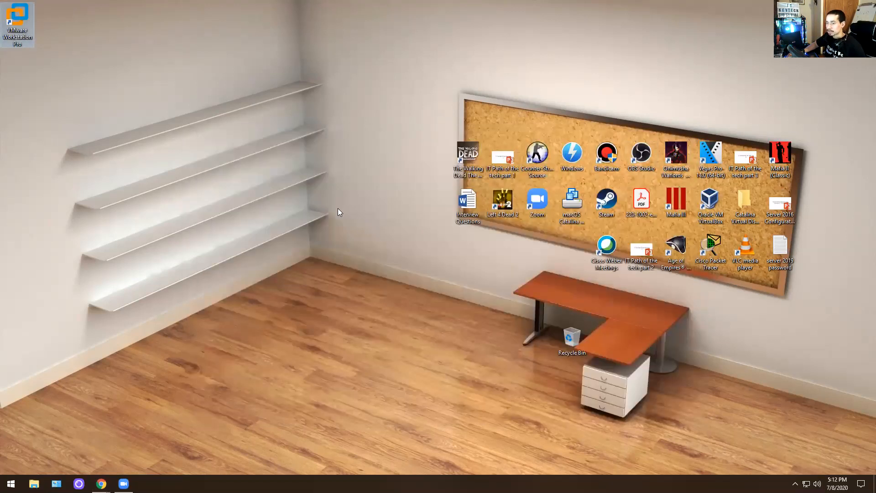
# - Launch VMware Workstation Pro and start a new Typical virtual machine
pyautogui.press('Return')
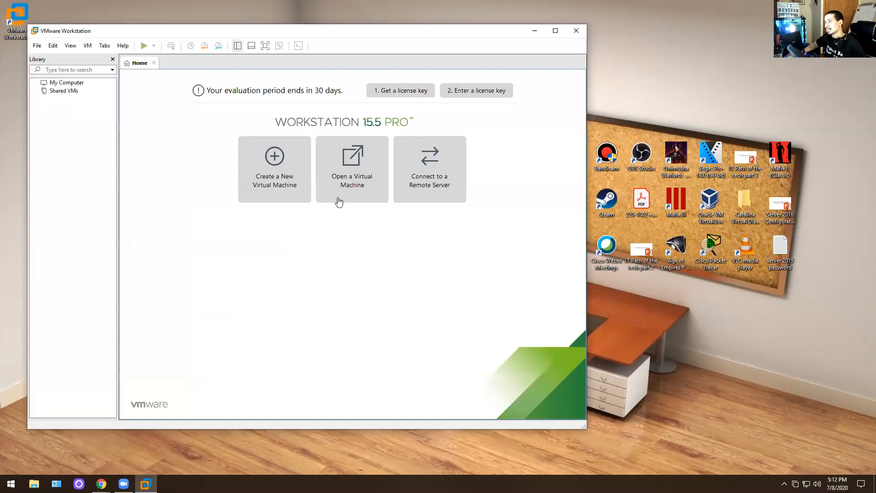
pyautogui.click(276, 183)
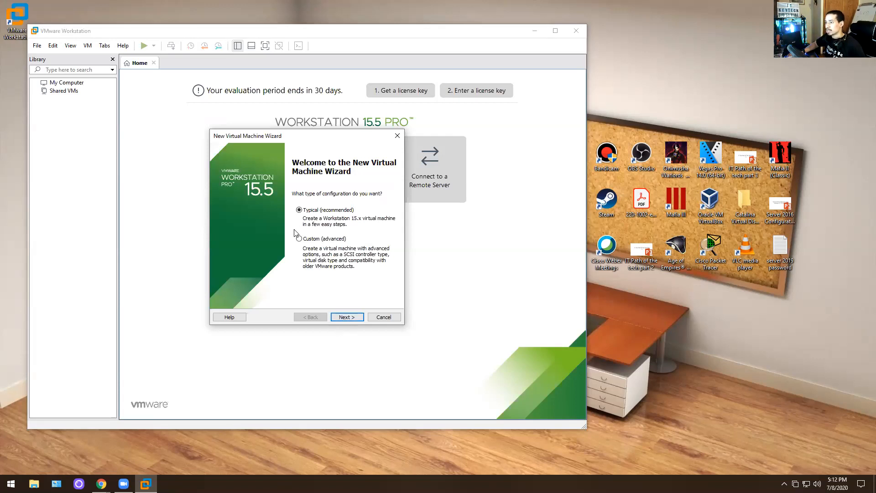
pyautogui.click(343, 317)
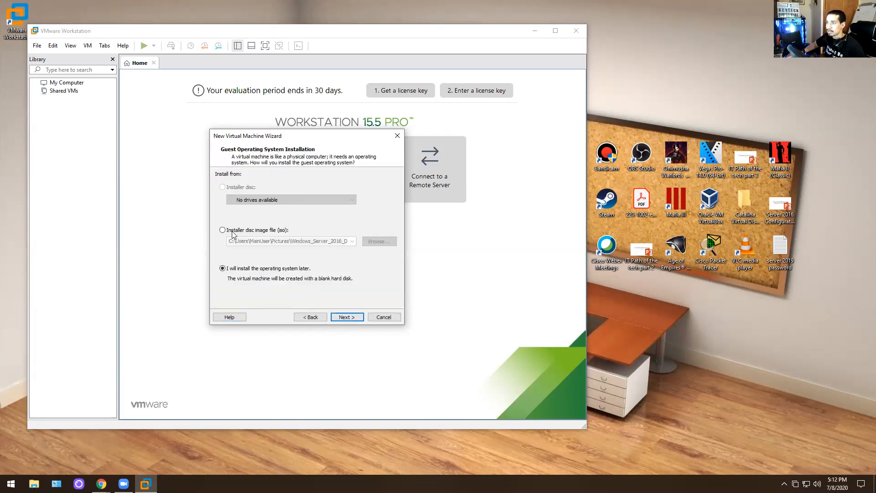
pyautogui.click(387, 317)
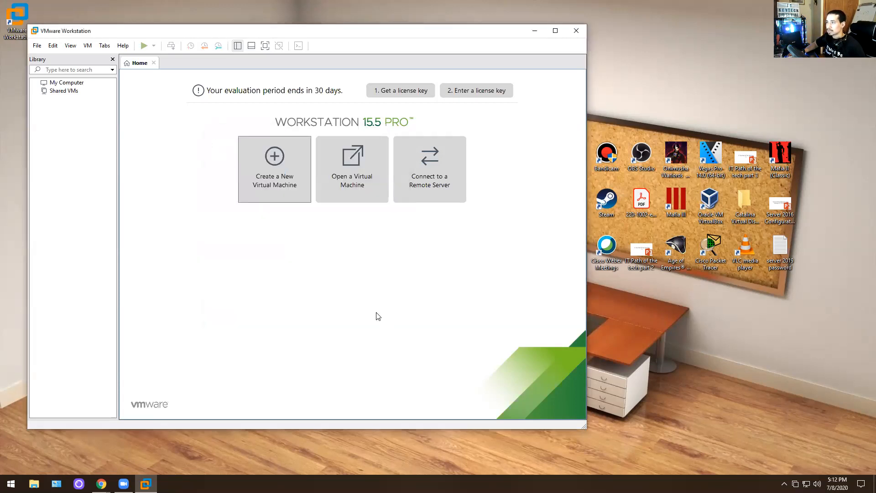
pyautogui.click(272, 178)
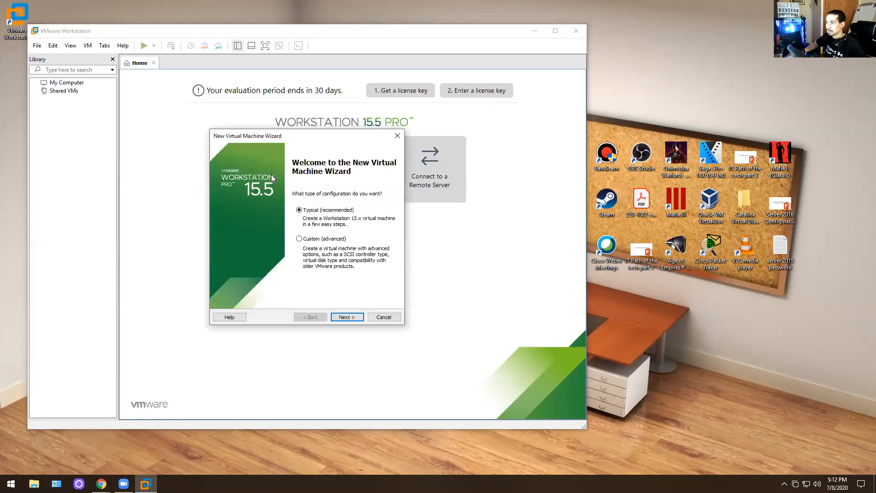
pyautogui.click(340, 316)
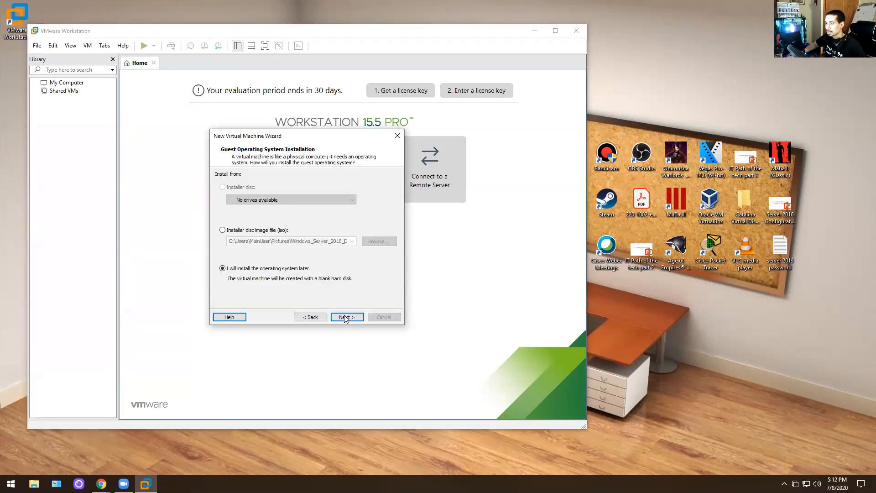
# - Use Desktop\Windows.iso as the installer disc image
pyautogui.click(222, 230)
pyautogui.click(378, 242)
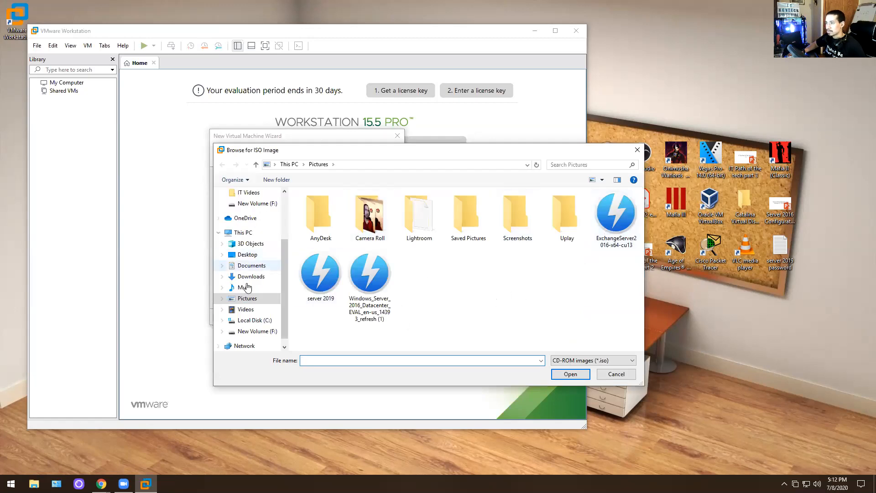
pyautogui.click(244, 254)
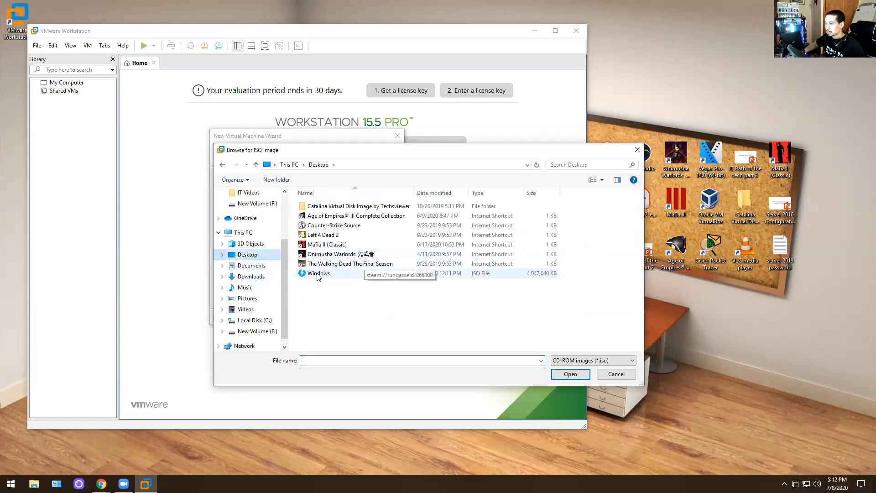
pyautogui.doubleClick(351, 275)
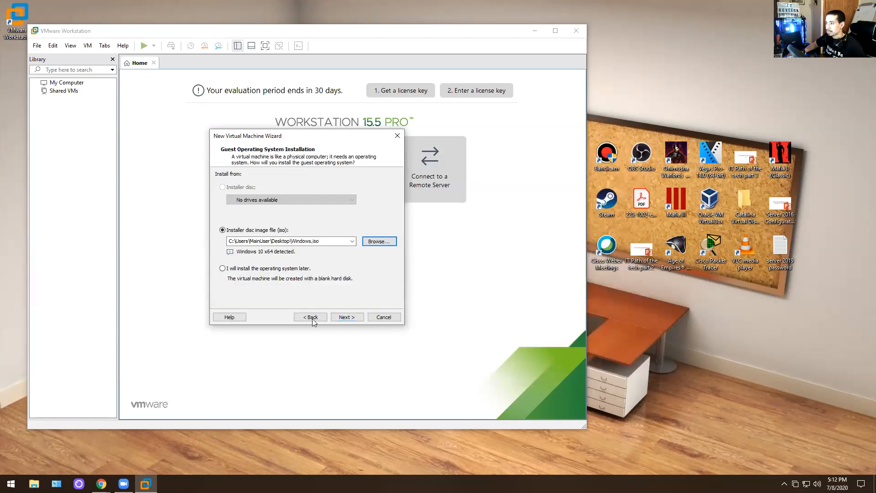
pyautogui.click(346, 317)
# - Name the virtual machine 'Windows 10 Lab', dismissing the path-already-exists error
pyautogui.click(281, 191)
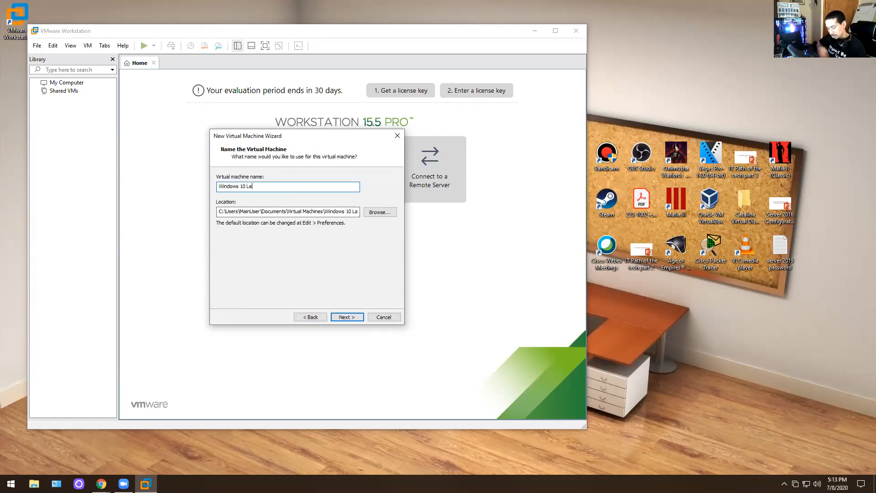
pyautogui.click(346, 317)
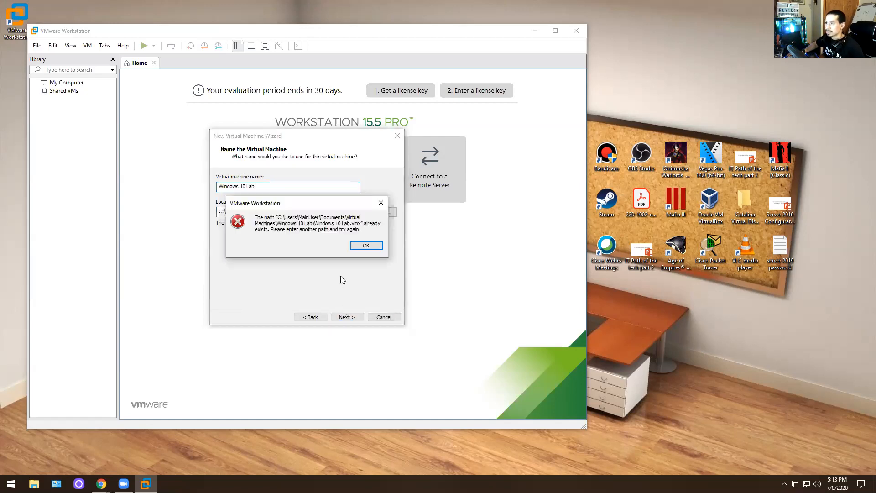
pyautogui.click(365, 246)
pyautogui.doubleClick(285, 189)
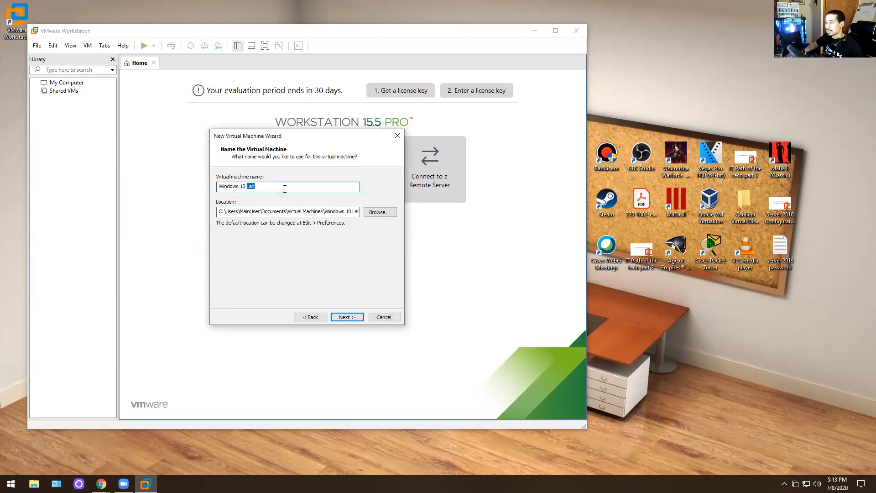
pyautogui.click(379, 212)
pyautogui.click(485, 325)
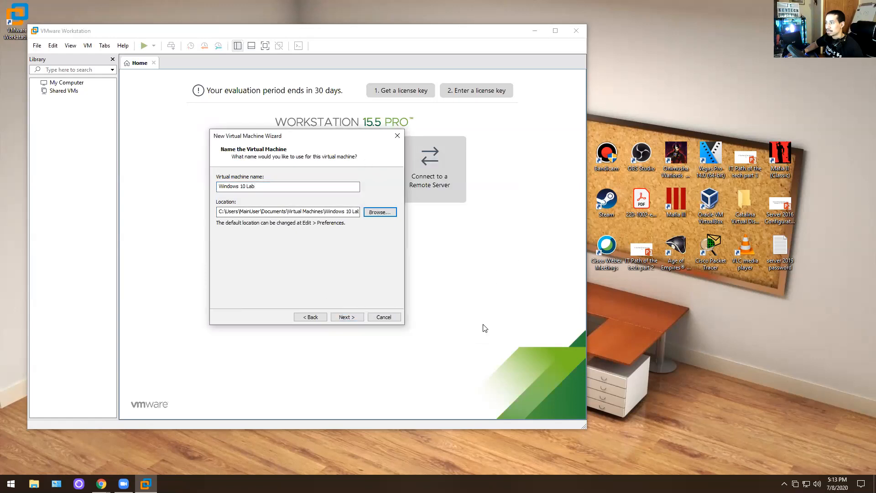
# - Copy the virtual machine's Location path
pyautogui.moveTo(221, 213); pyautogui.dragTo(358, 212)
pyautogui.rightClick(302, 212)
pyautogui.click(314, 243)
pyautogui.press('super+e')
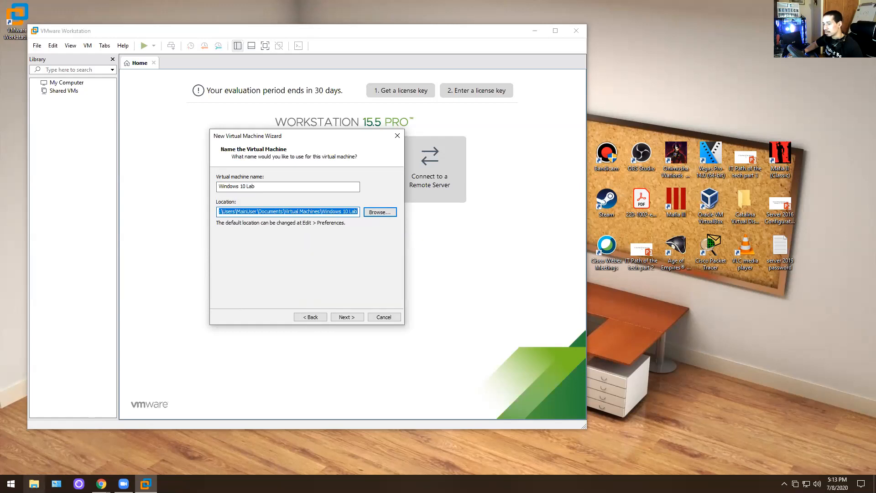
# - Open the pasted Windows 10 Lab location path in File Explorer
pyautogui.click(319, 205)
pyautogui.hotkey('ctrl', 'v')
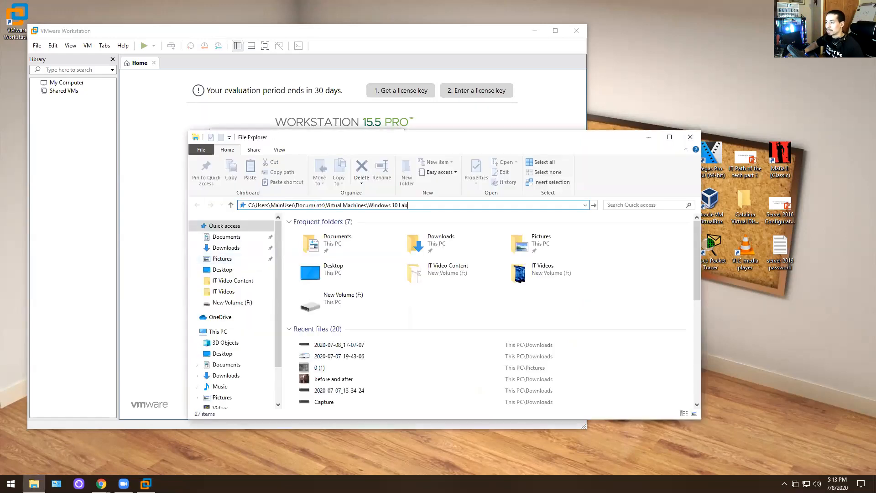
pyautogui.press('Return')
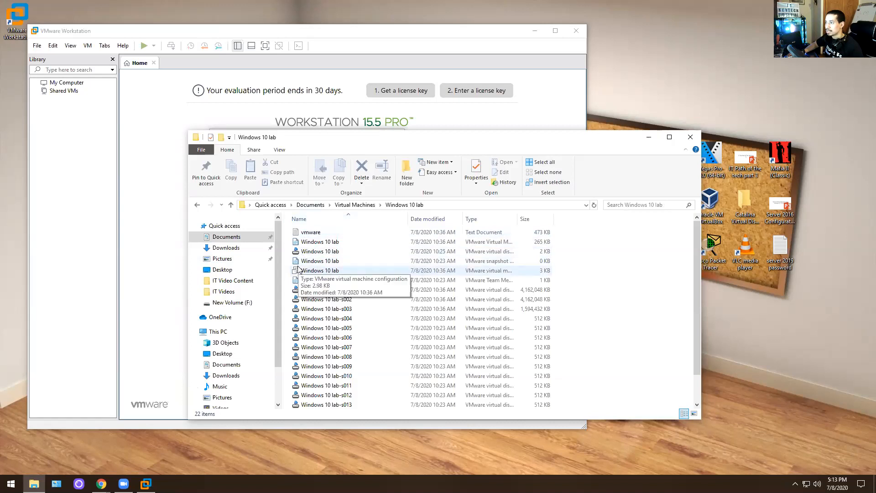
pyautogui.scroll(-1, 369, 305)
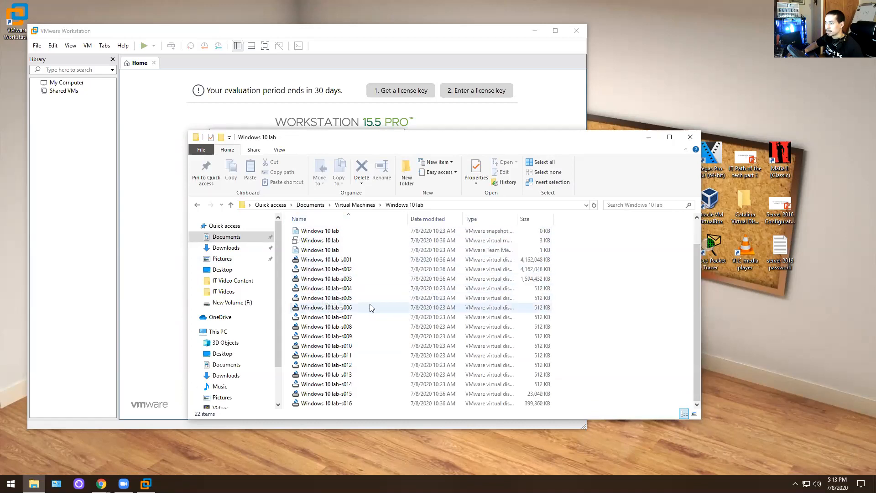
pyautogui.scroll(1, 338, 304)
# - Delete the old Windows 10 lab and Windows Server 2016 folders, then return to the wizard
pyautogui.moveTo(289, 230); pyautogui.dragTo(306, 271)
pyautogui.click(354, 206)
pyautogui.click(329, 231)
pyautogui.press('Delete')
pyautogui.press('Escape')
pyautogui.press('Delete')
pyautogui.press('Delete')
pyautogui.press('Delete')
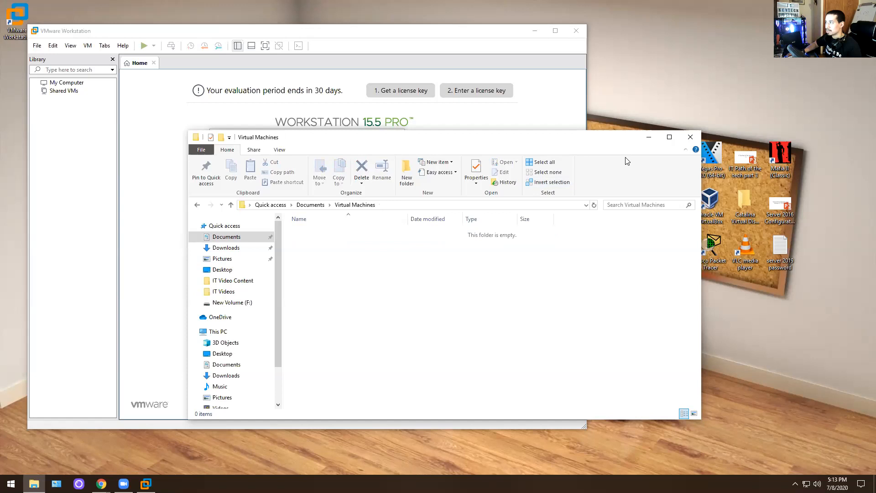
pyautogui.click(690, 137)
pyautogui.click(346, 316)
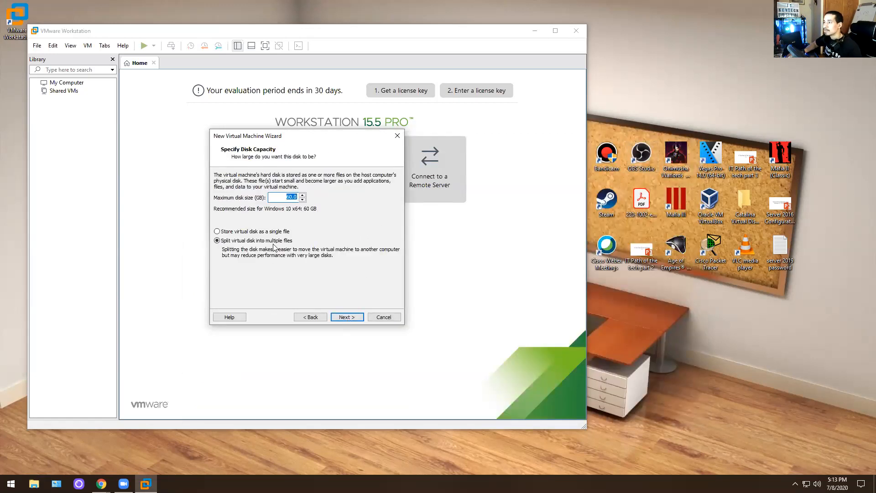
# - Go back to the name step and copy the Location path again
pyautogui.click(310, 317)
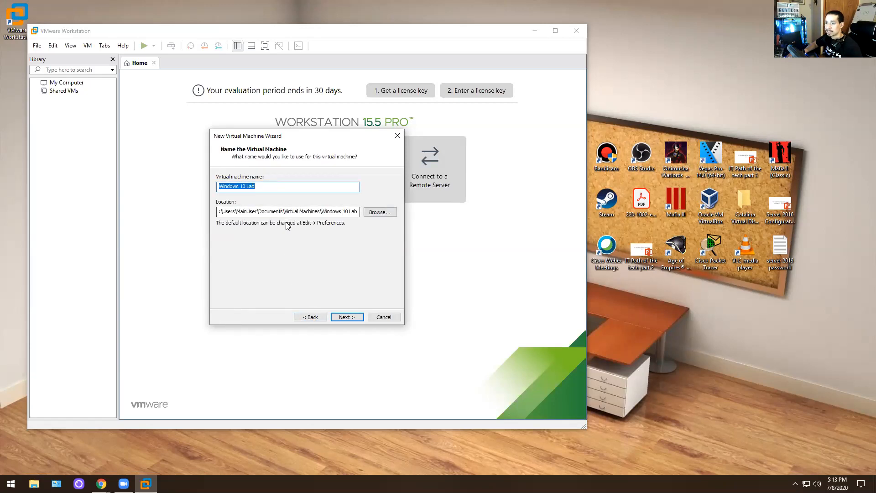
pyautogui.moveTo(229, 216); pyautogui.dragTo(259, 212)
pyautogui.moveTo(279, 213); pyautogui.dragTo(283, 212)
pyautogui.moveTo(220, 213); pyautogui.dragTo(342, 208)
pyautogui.click(347, 238)
# - Check the pasted path in File Explorer; the folder is not found yet
pyautogui.click(34, 484)
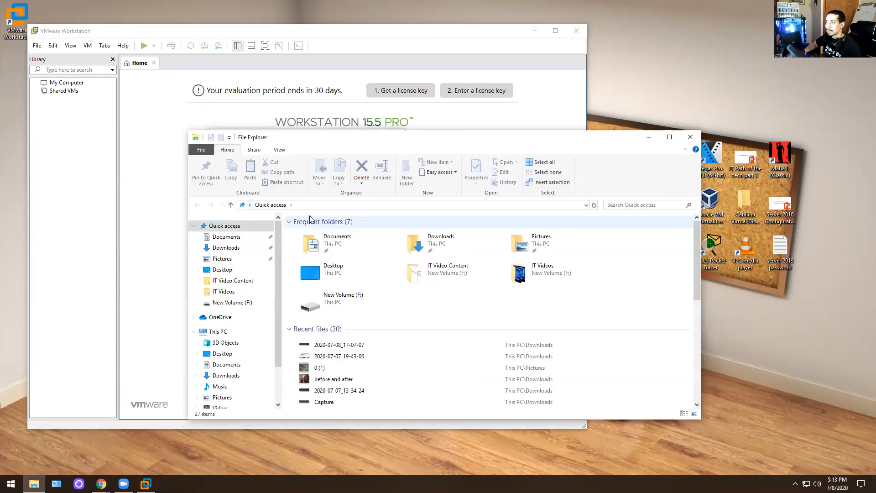
pyautogui.click(320, 205)
pyautogui.hotkey('ctrl', 'v')
pyautogui.press('Return')
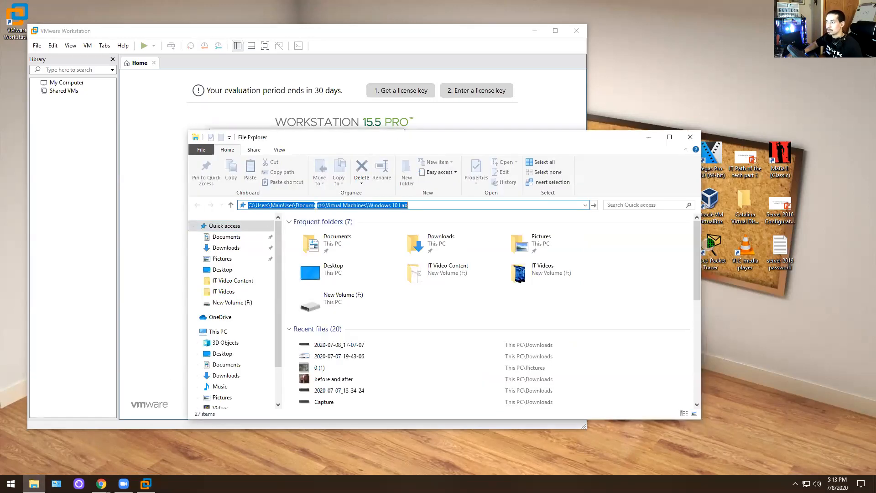
pyautogui.click(541, 241)
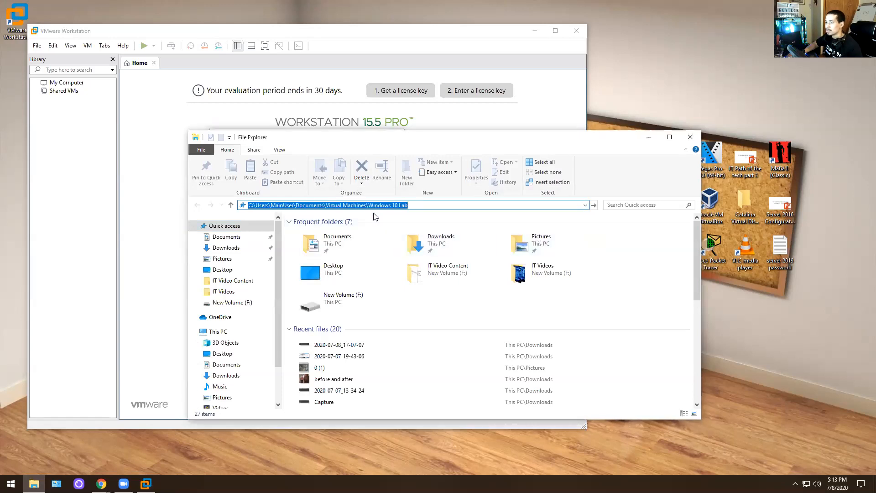
pyautogui.click(445, 206)
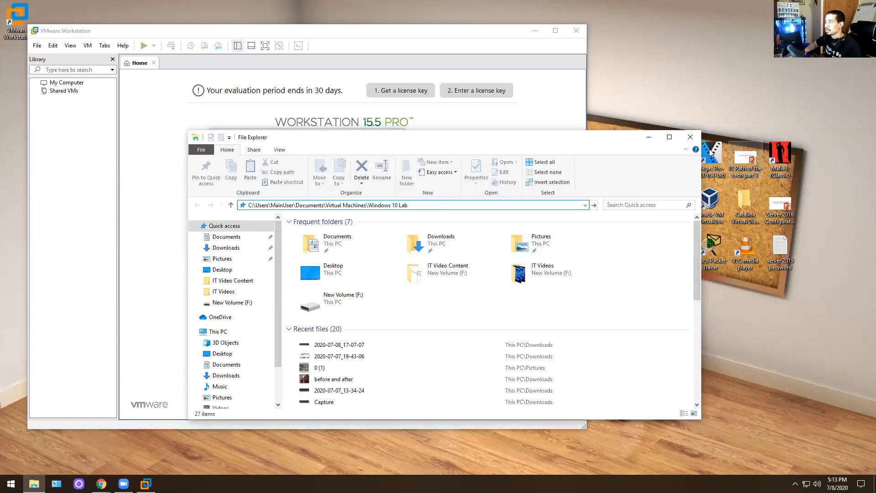
pyautogui.click(690, 137)
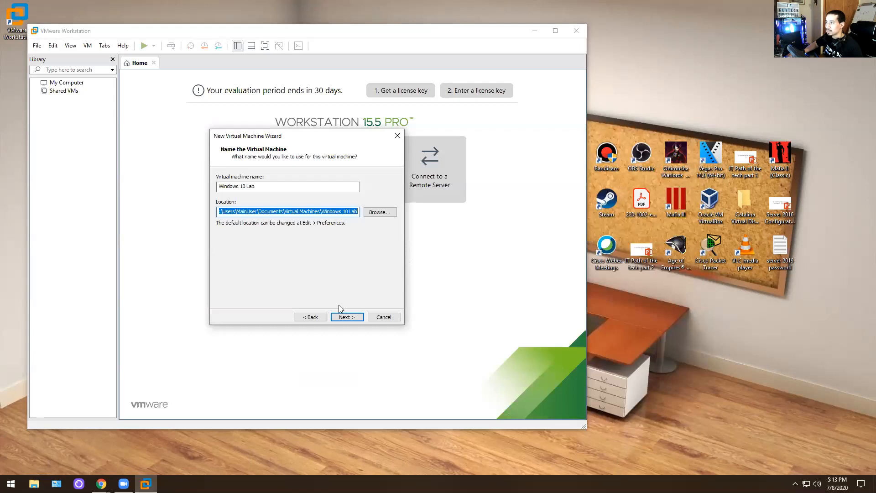
# - Keep the 60 GB disk and advance to the Ready to Create summary
pyautogui.click(341, 317)
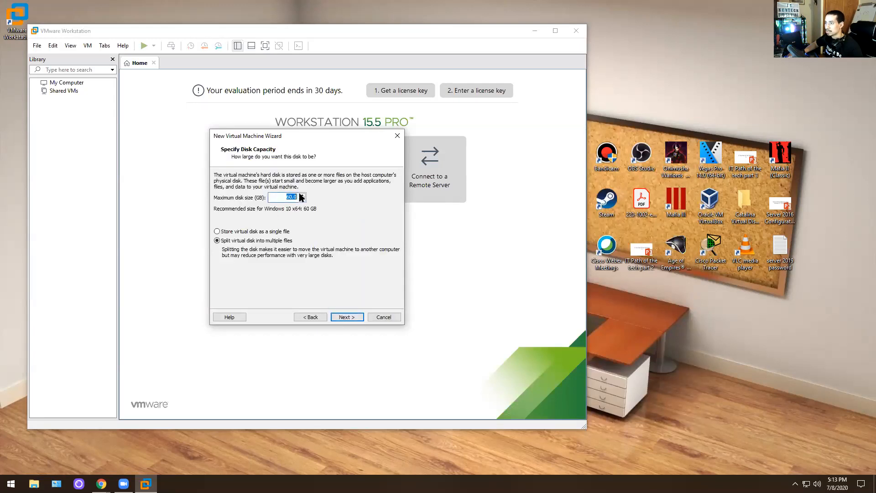
pyautogui.click(350, 318)
pyautogui.click(311, 316)
pyautogui.click(241, 232)
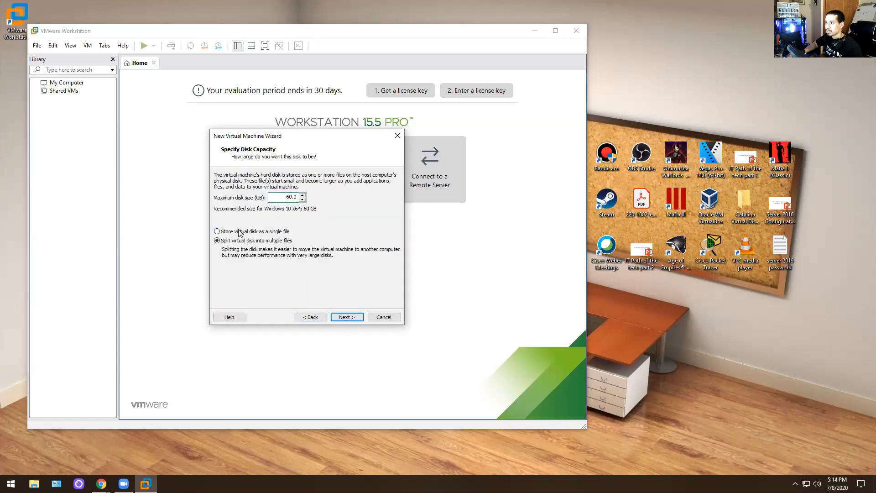
pyautogui.click(352, 318)
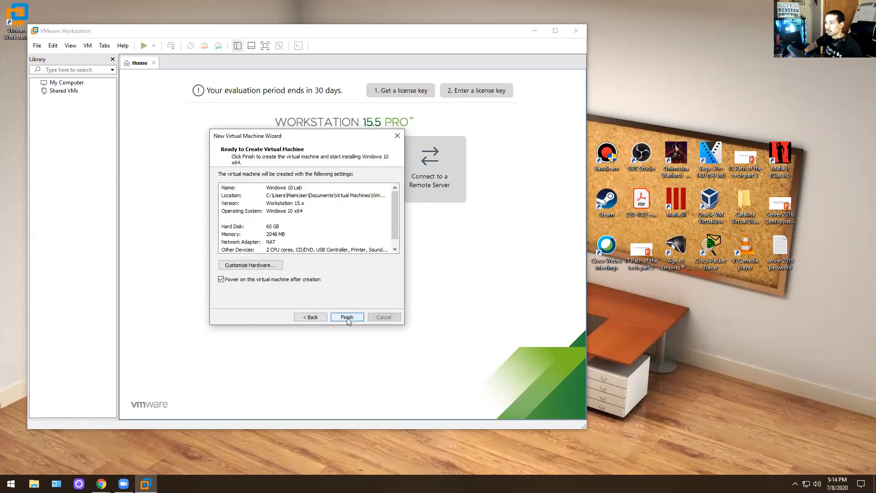
# - Raise Windows 10 Lab memory to about 7132 MB via Customize Hardware, then finish creating it
pyautogui.click(273, 265)
pyautogui.moveTo(332, 188); pyautogui.dragTo(334, 169)
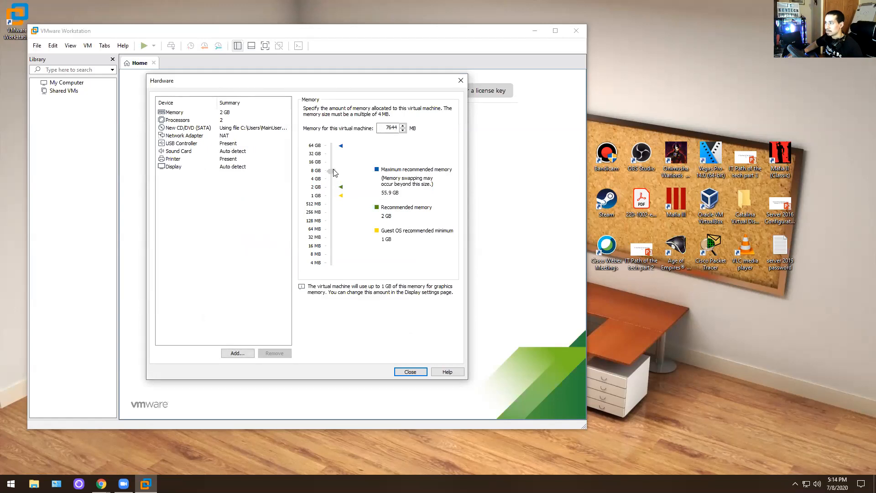
pyautogui.click(411, 371)
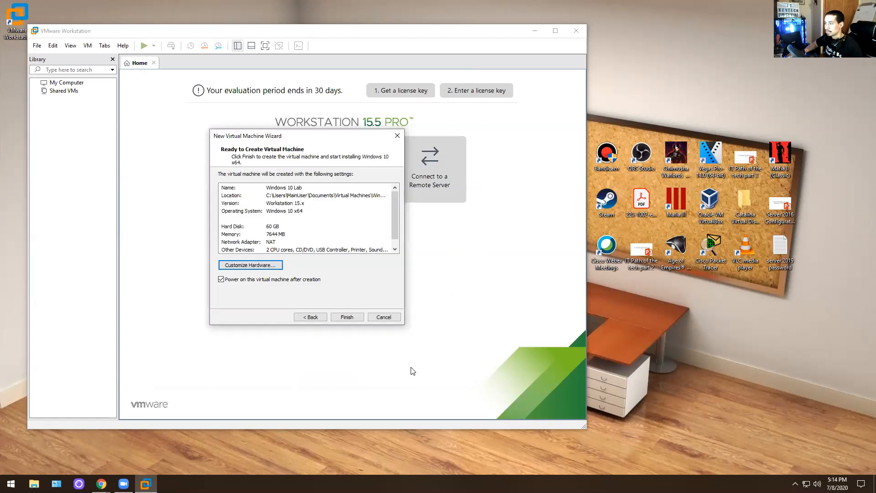
pyautogui.click(266, 265)
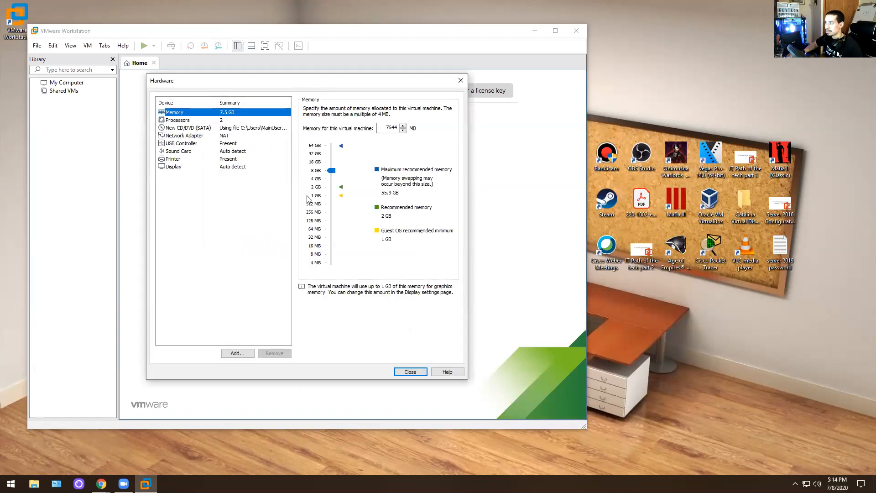
pyautogui.click(327, 171)
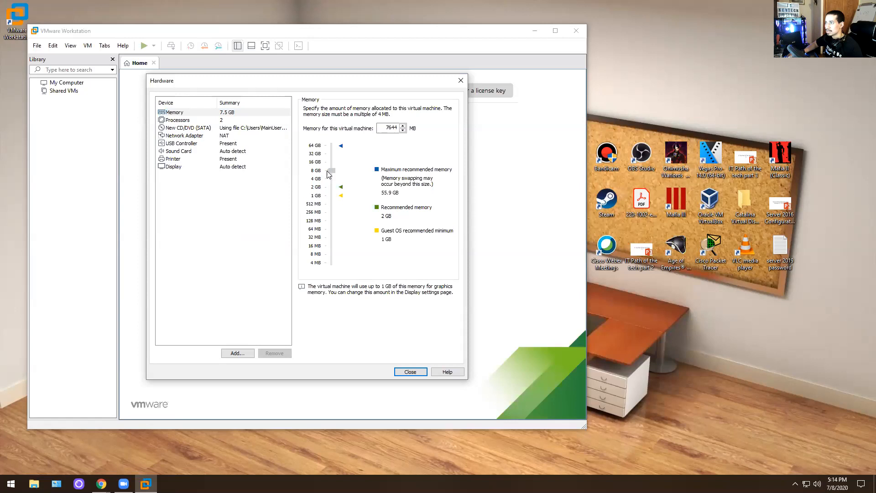
pyautogui.moveTo(328, 167); pyautogui.dragTo(328, 171)
pyautogui.click(402, 372)
pyautogui.click(348, 320)
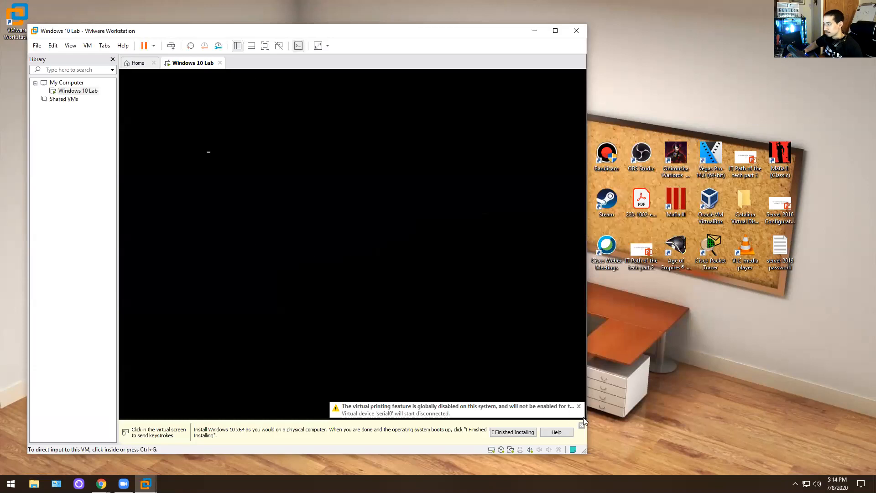
# - Boot Windows 10 Lab from the install DVD, then return input to the host File Explorer
pyautogui.click(581, 425)
pyautogui.click(294, 223)
pyautogui.press('Return')
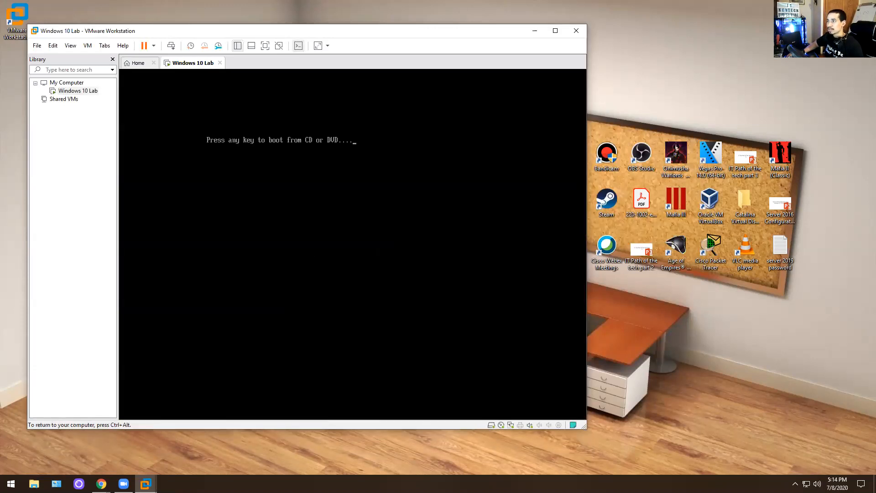
pyautogui.hotkey('ctrl', 'alt')
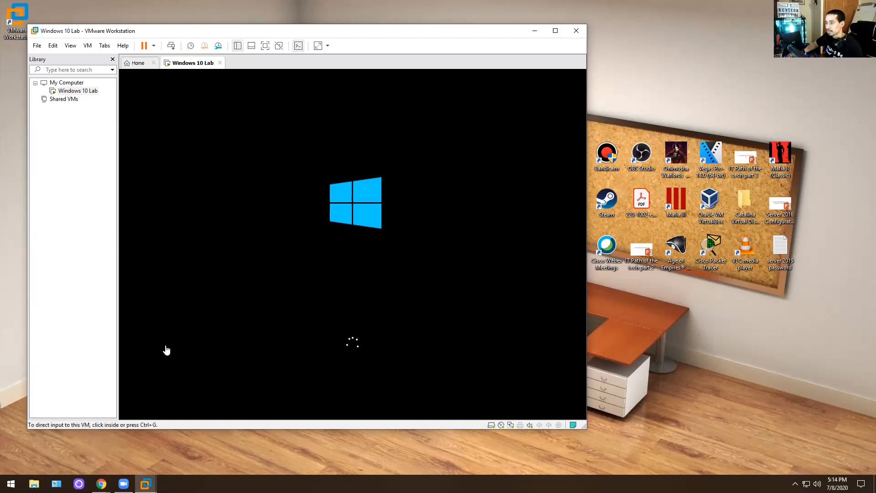
pyautogui.click(34, 483)
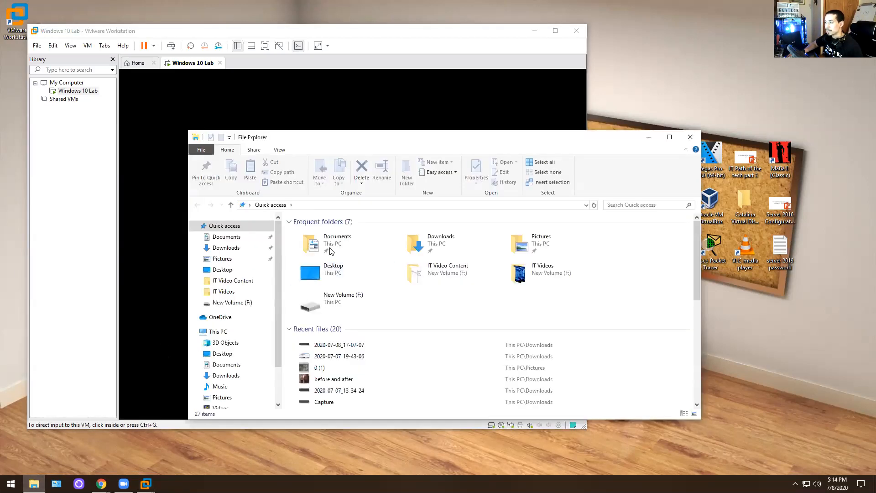
# - Confirm the Windows 10 Lab folder holds ten VM files, then accept Setup's language settings
pyautogui.click(314, 204)
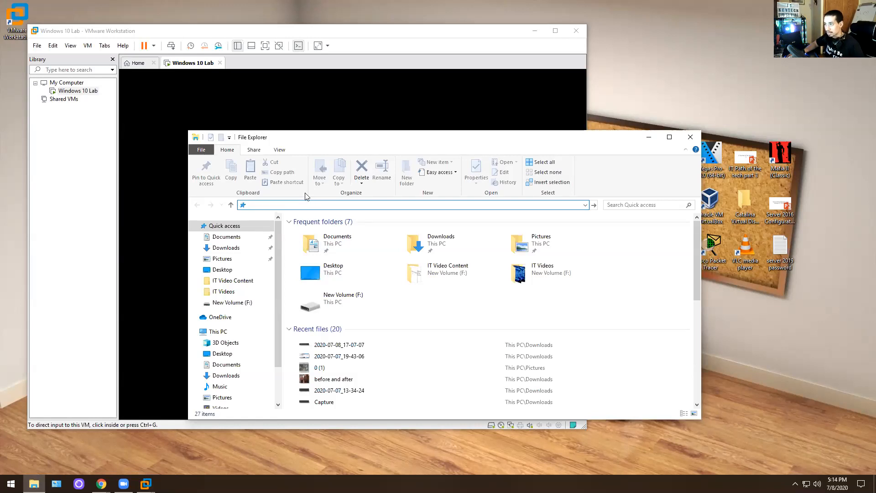
pyautogui.hotkey('ctrl', 'v')
pyautogui.press('Return')
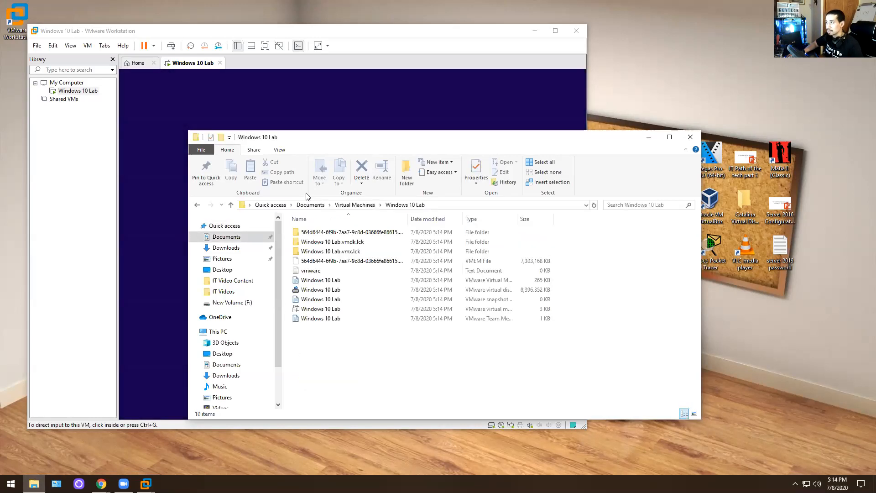
pyautogui.click(356, 205)
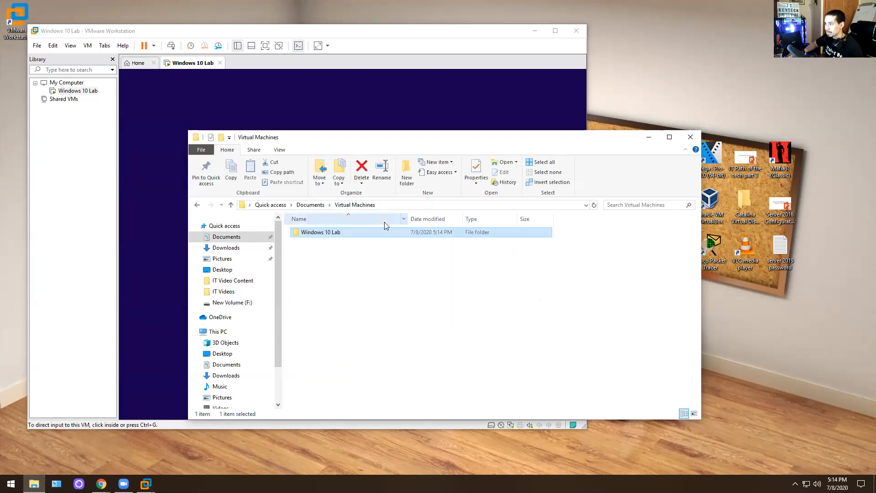
pyautogui.doubleClick(315, 233)
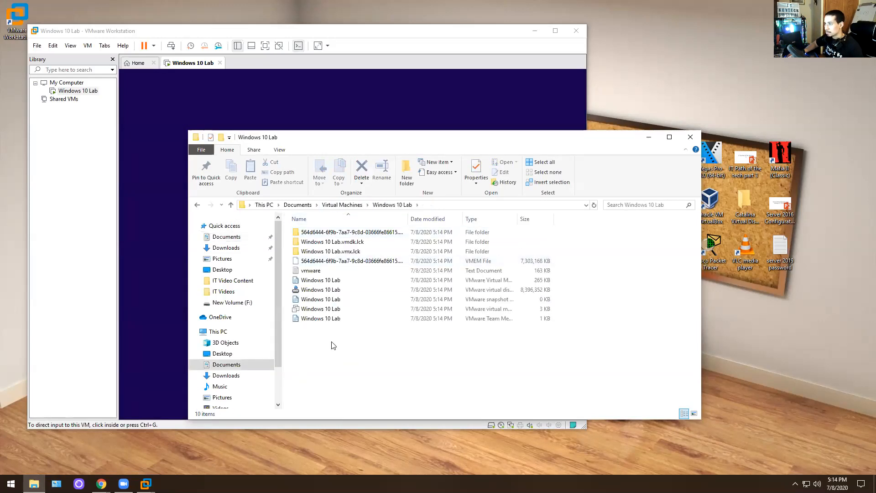
pyautogui.moveTo(351, 318); pyautogui.dragTo(361, 231)
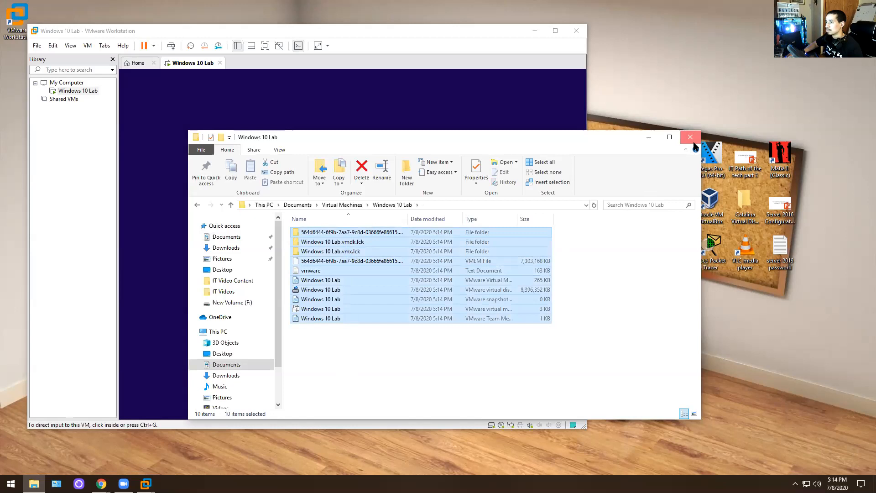
pyautogui.click(693, 140)
pyautogui.click(473, 321)
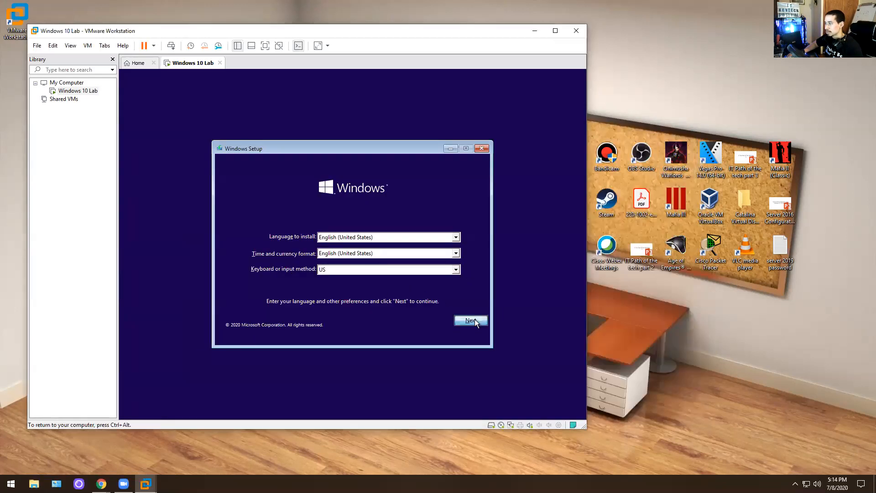
# - Start Windows Setup without a product key and choose the Windows 10 Pro edition
pyautogui.click(346, 249)
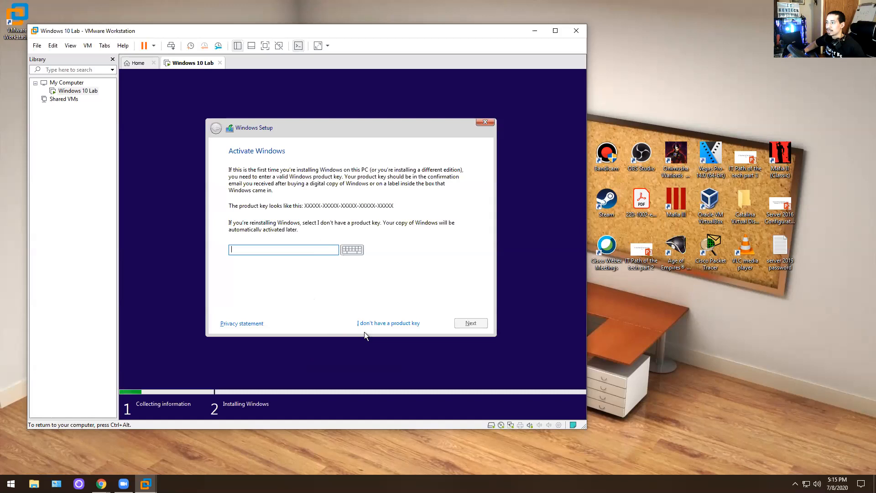
pyautogui.click(388, 323)
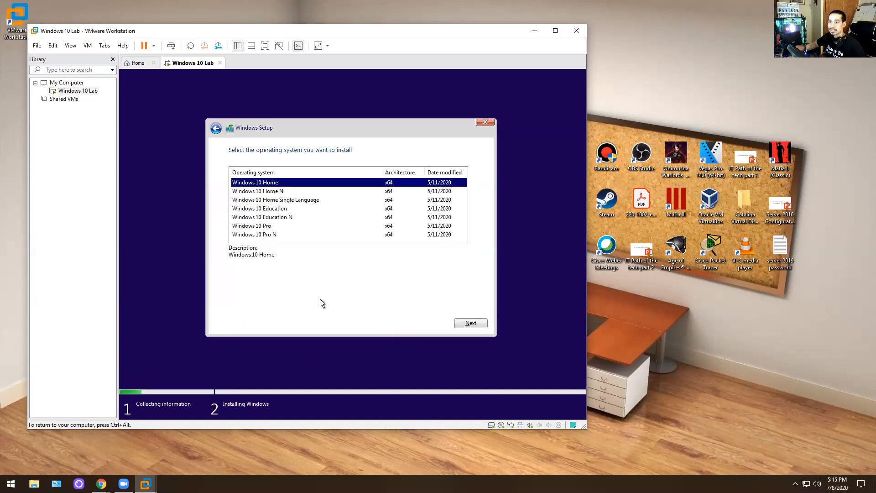
pyautogui.click(271, 227)
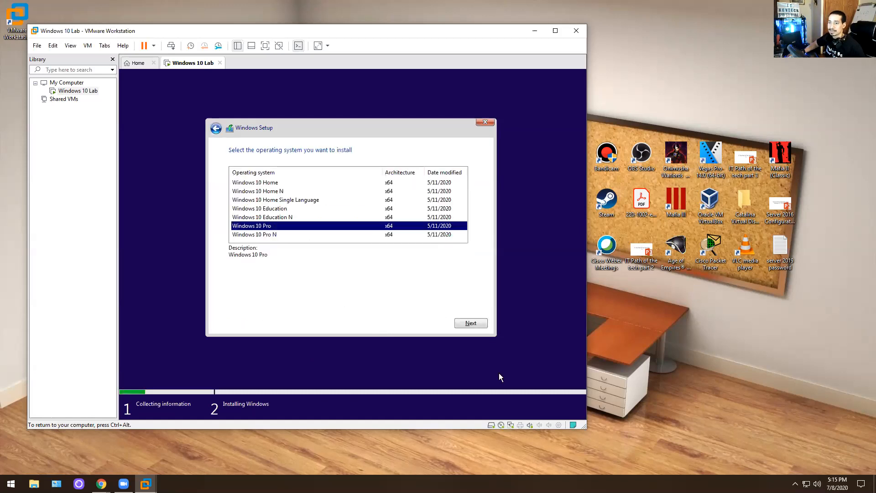
pyautogui.click(481, 325)
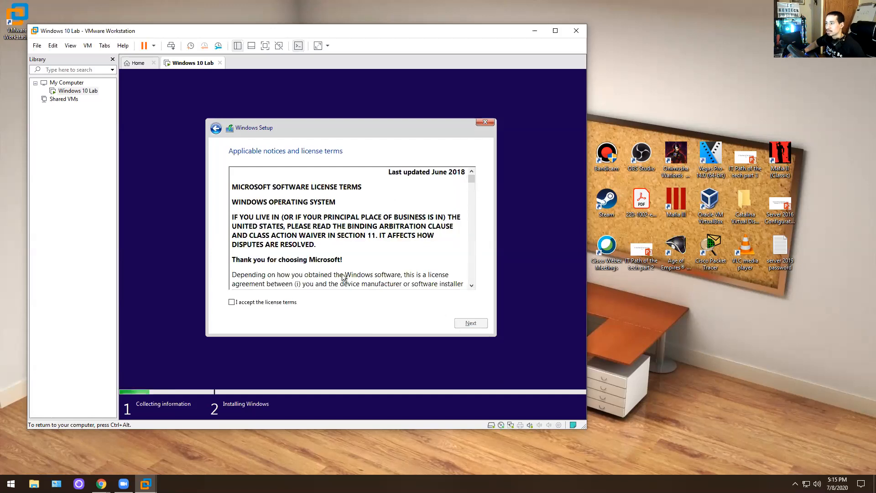
# - Accept the license and begin a custom install onto the unallocated Drive 0
pyautogui.click(255, 303)
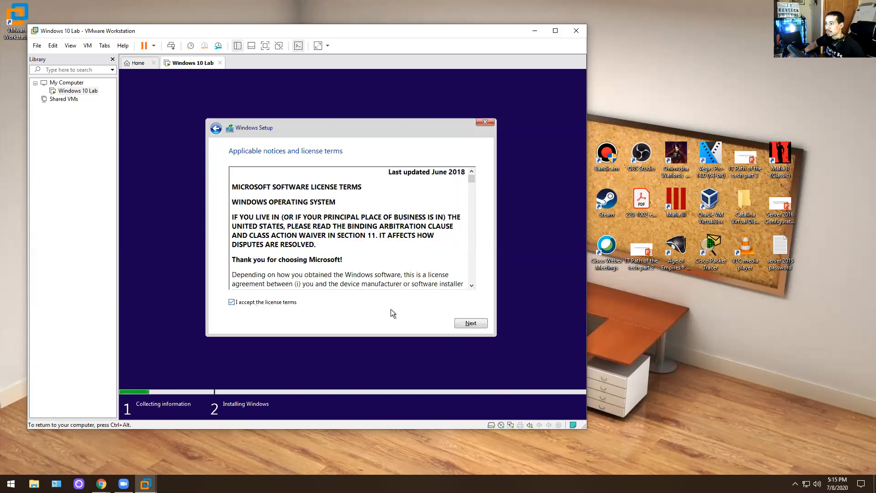
pyautogui.click(474, 322)
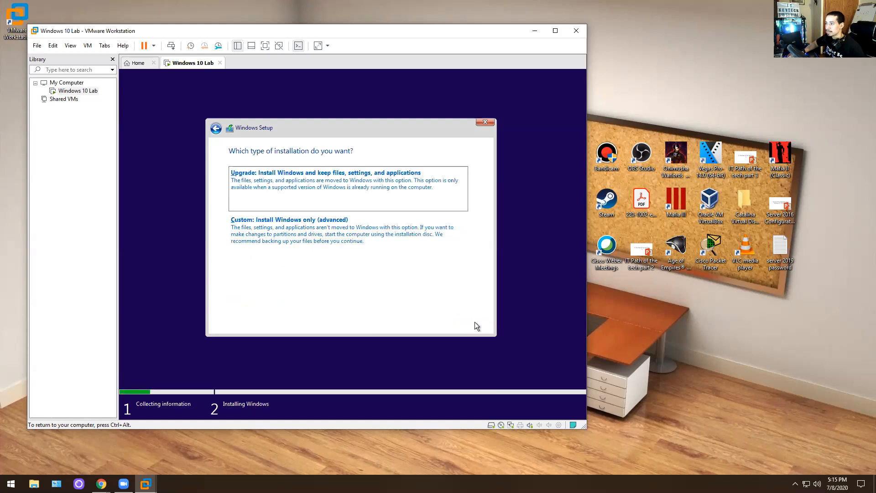
pyautogui.click(345, 248)
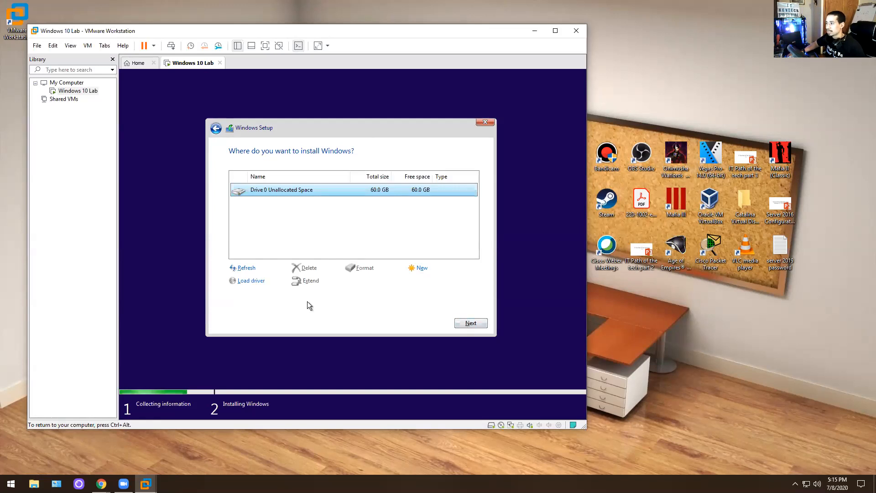
pyautogui.click(217, 129)
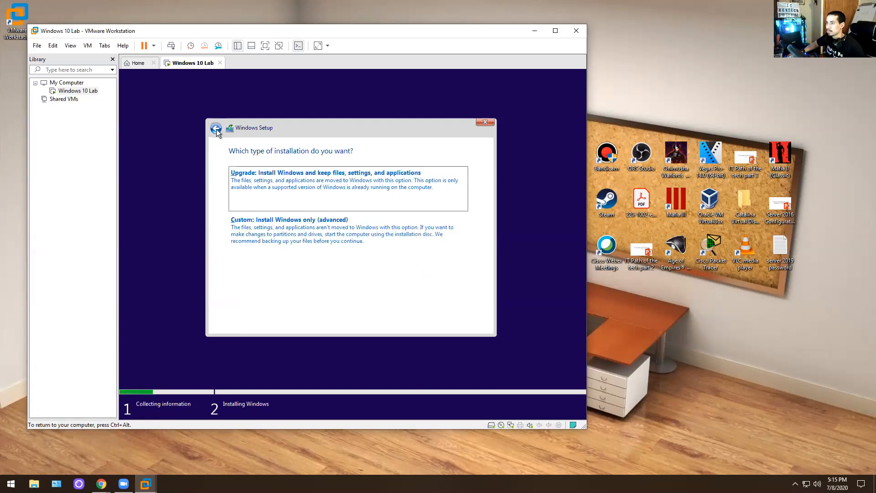
pyautogui.click(300, 218)
pyautogui.click(480, 327)
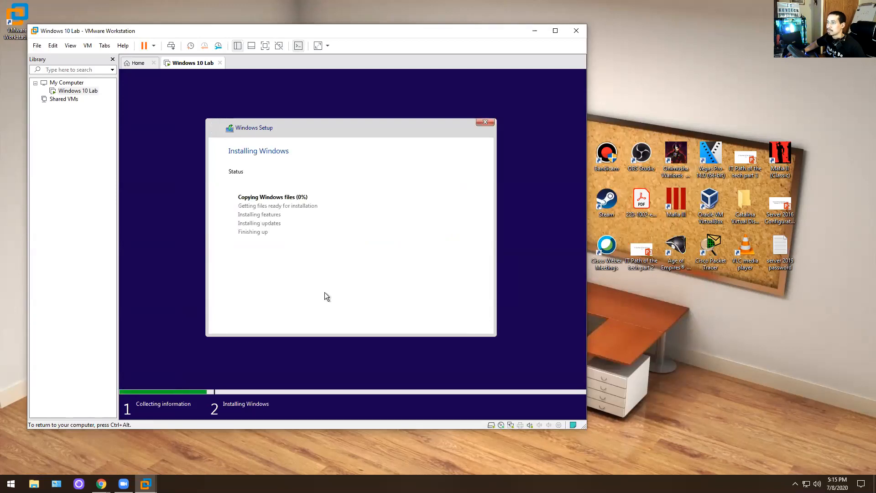
# - Start a Typical new virtual machine set to install the operating system later
pyautogui.click(37, 46)
pyautogui.click(52, 63)
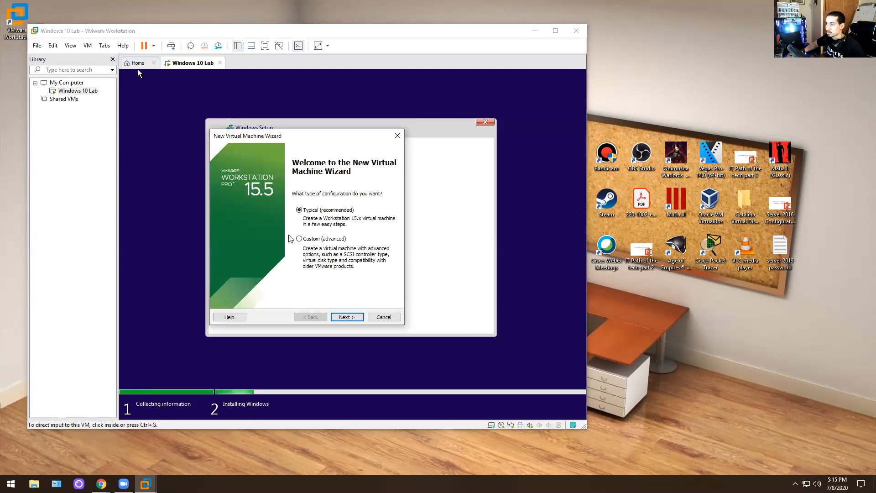
pyautogui.click(343, 317)
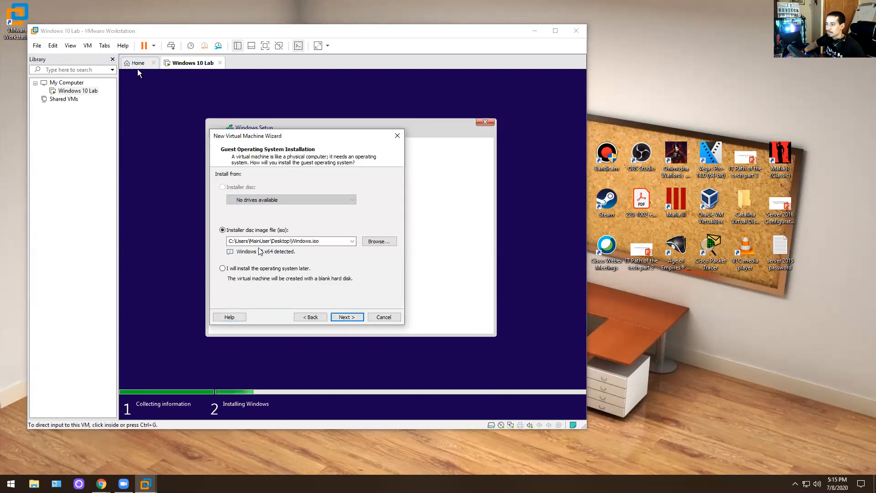
pyautogui.click(234, 269)
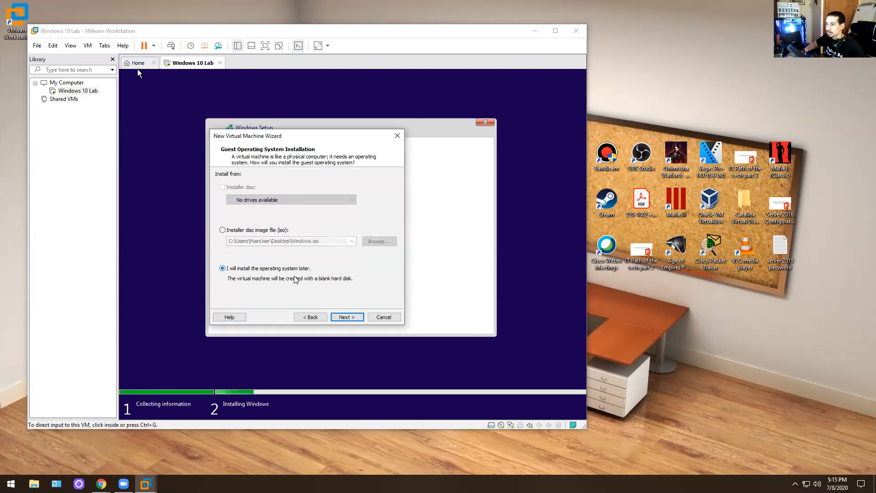
pyautogui.click(343, 316)
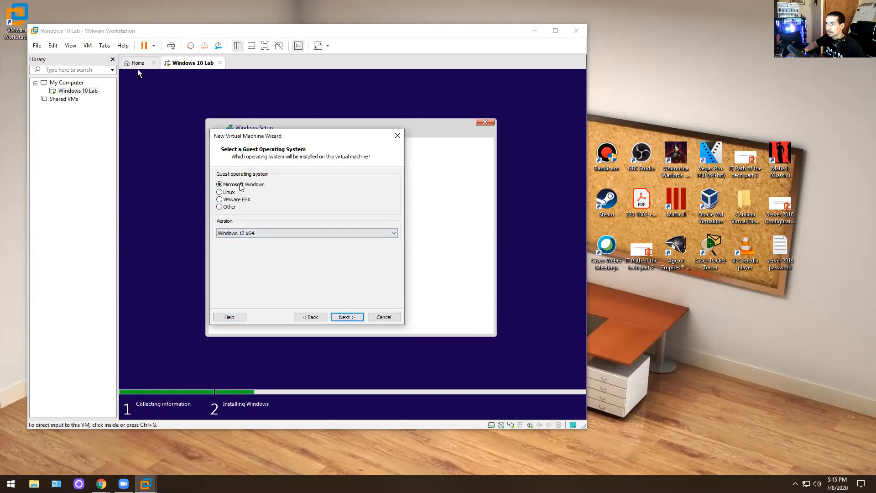
# - Pick Windows Server 2016 as the guest OS version and move on to naming
pyautogui.click(265, 233)
pyautogui.scroll(-1, 274, 347)
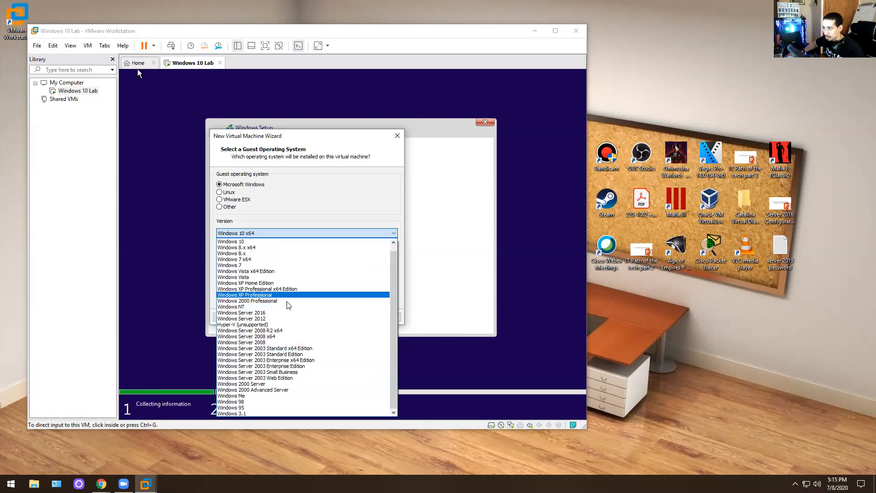
pyautogui.click(276, 313)
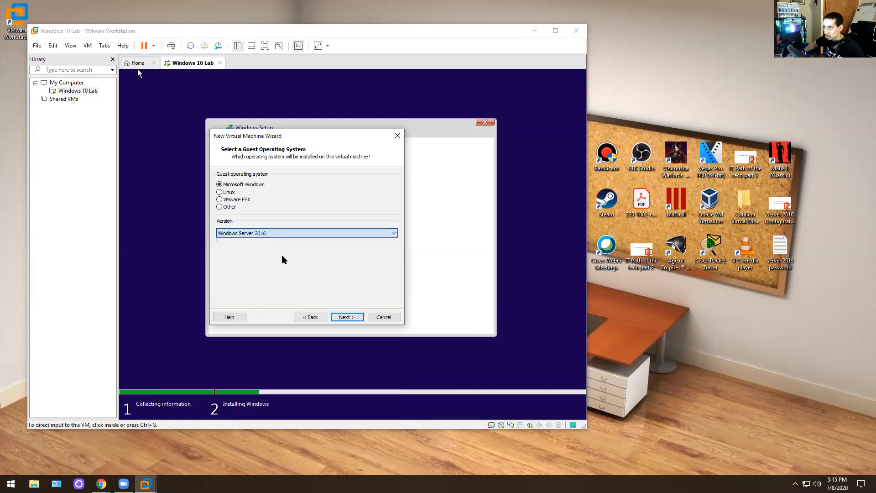
pyautogui.click(347, 317)
pyautogui.click(257, 186)
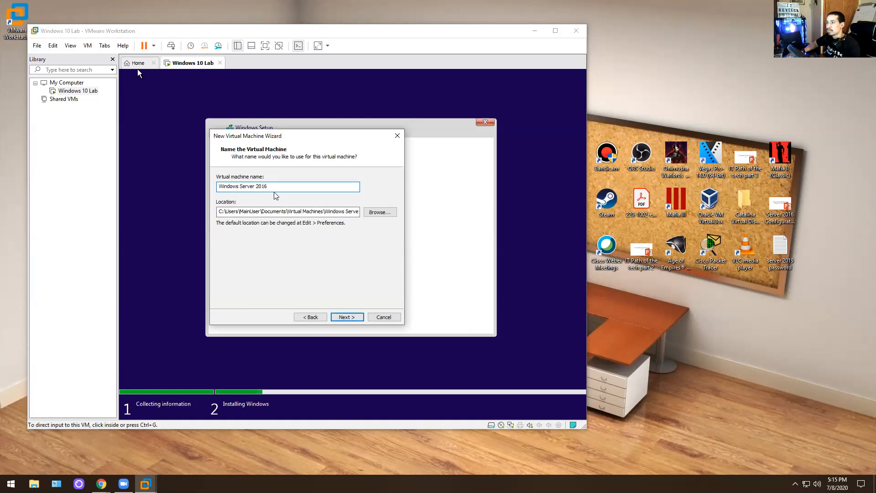
# - Name the VM 'Windows Server 2016 Lab' and set its maximum disk size to 80 GB
pyautogui.write('Lanb')
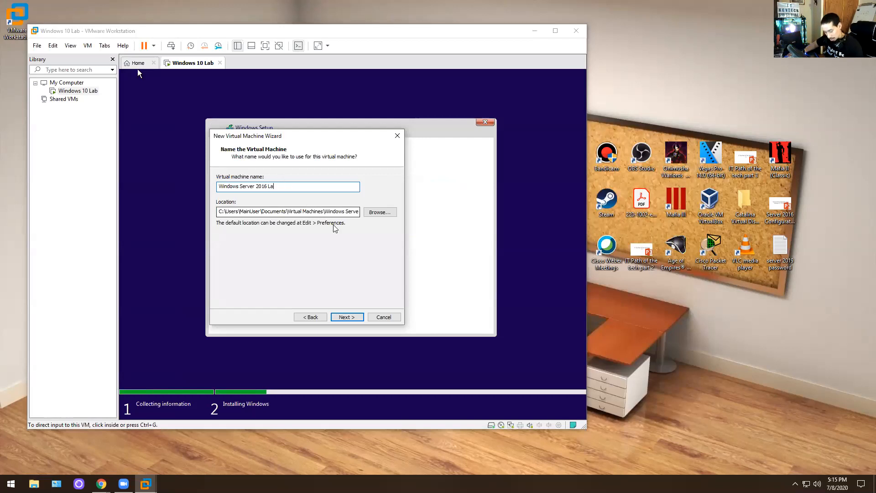
pyautogui.click(346, 317)
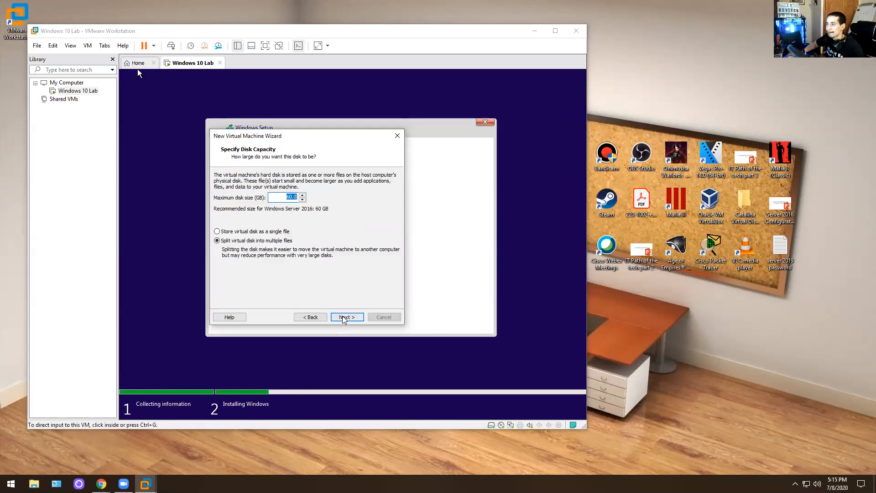
pyautogui.click(301, 196)
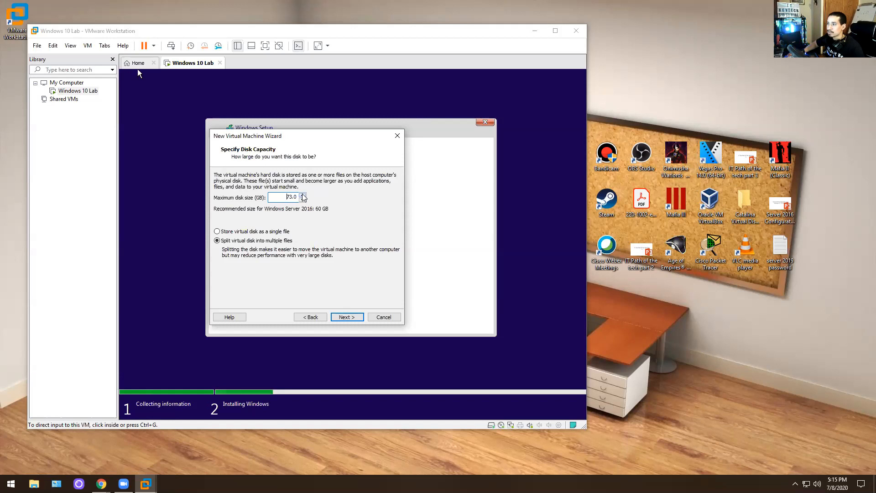
pyautogui.click(302, 196)
pyautogui.click(347, 317)
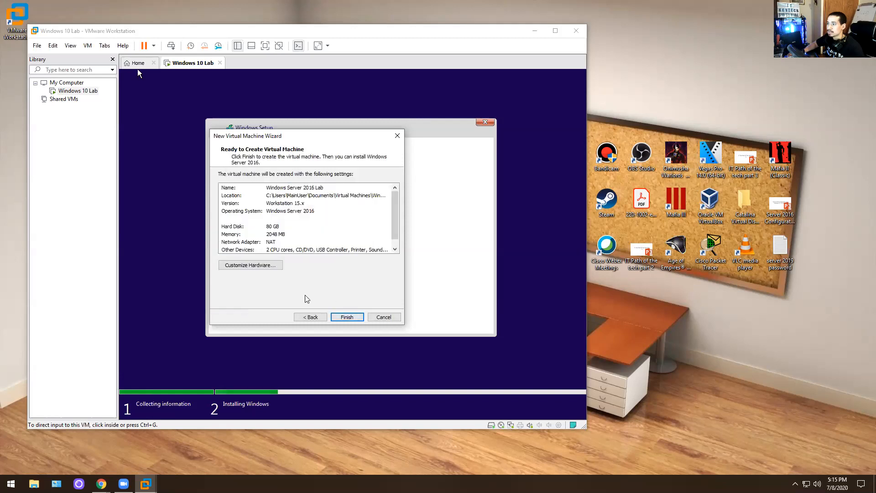
# - Raise the VM's memory to about 13 GB in hardware customization and finish creating it
pyautogui.click(250, 265)
pyautogui.moveTo(331, 187); pyautogui.dragTo(335, 166)
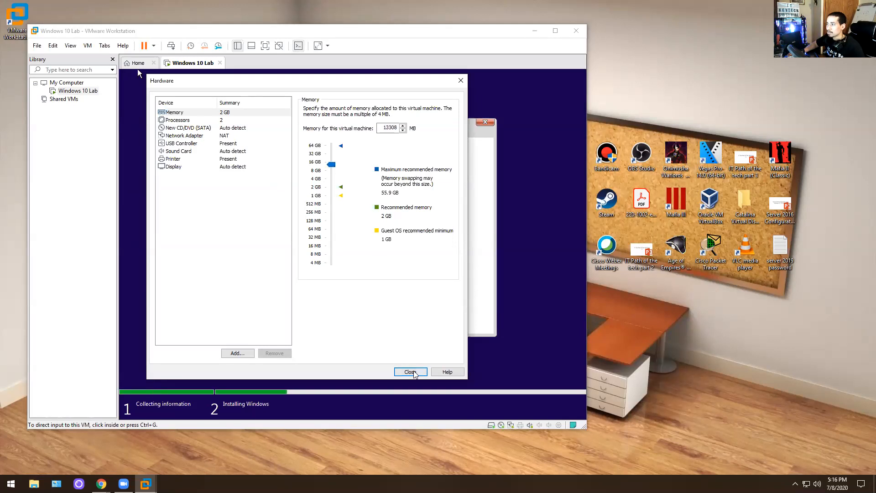
pyautogui.click(411, 372)
pyautogui.click(348, 318)
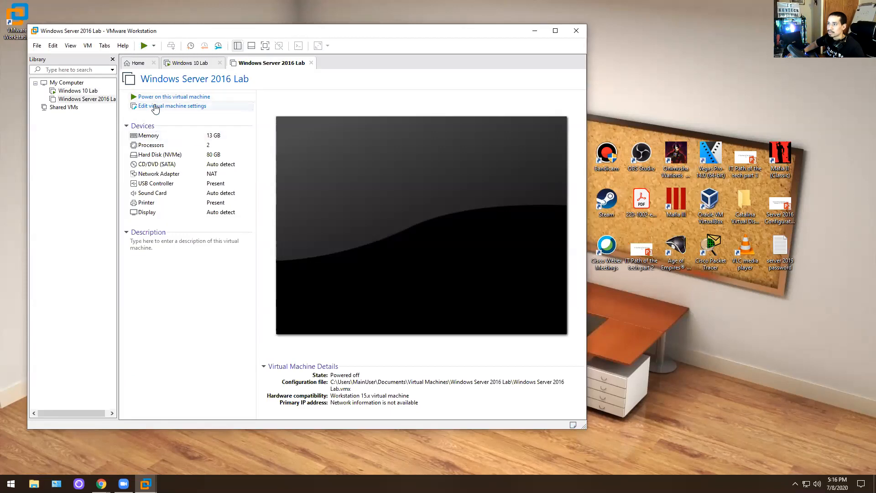
# - Mount the Server 2016 Datacenter evaluation ISO from Pictures on the CD/DVD drive and power on
pyautogui.click(158, 108)
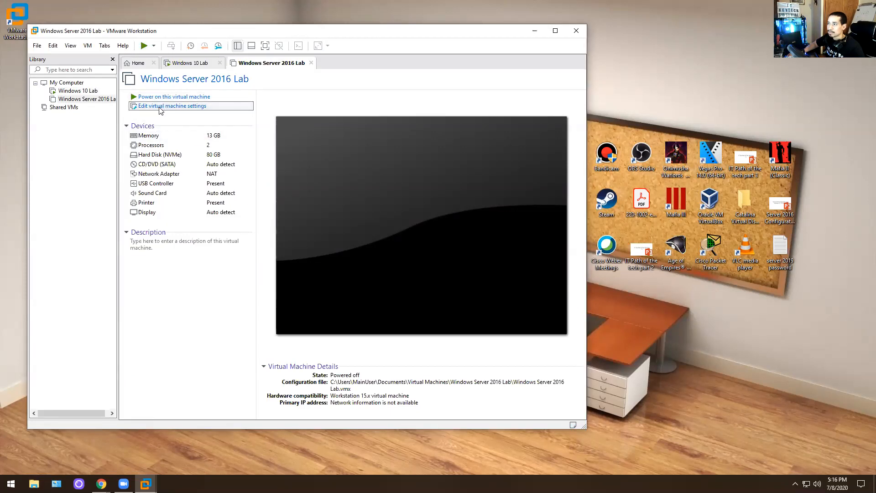
pyautogui.click(189, 140)
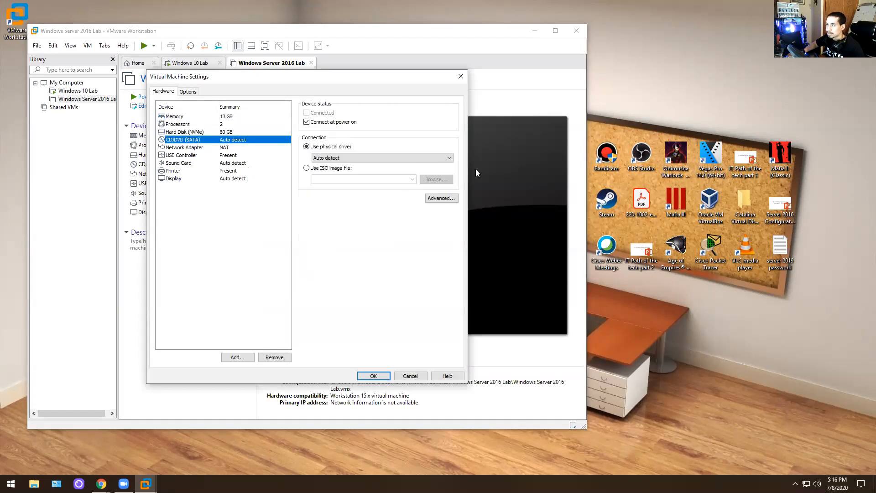
pyautogui.click(307, 168)
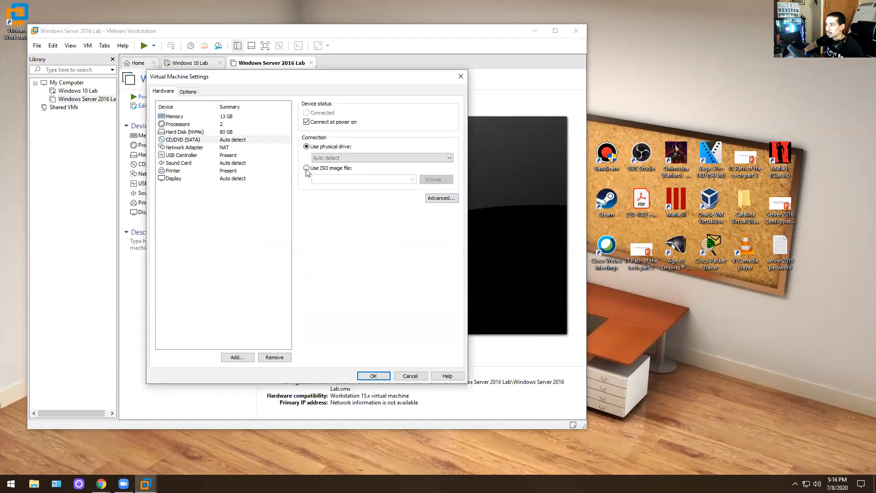
pyautogui.click(431, 180)
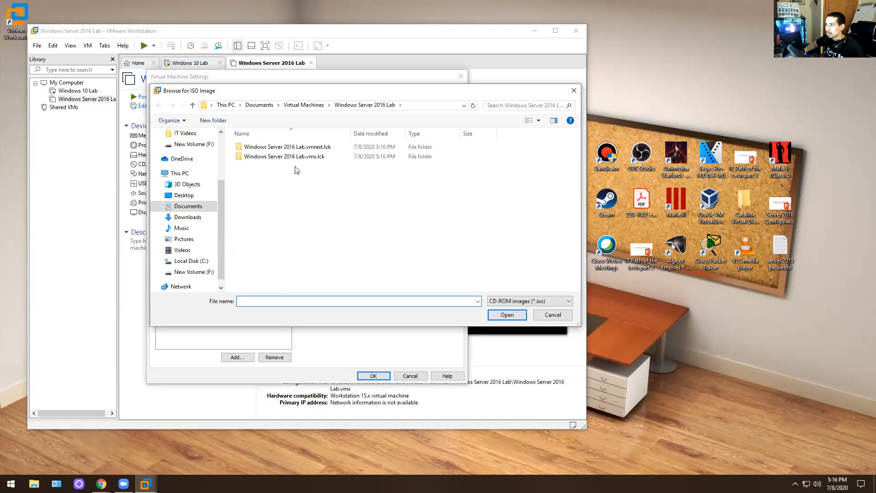
pyautogui.click(185, 218)
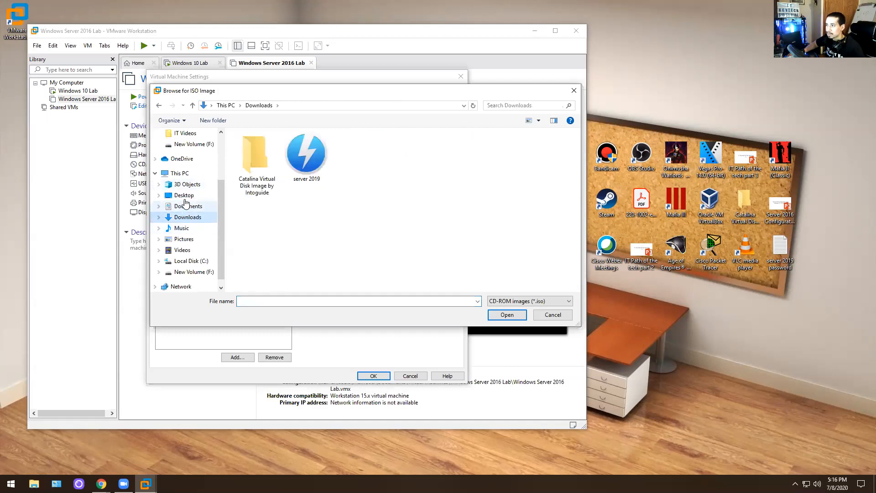
pyautogui.click(184, 195)
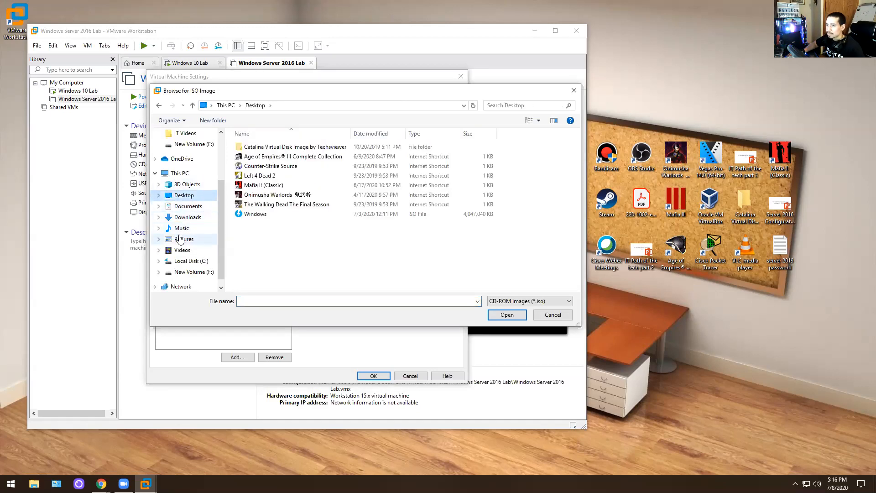
pyautogui.click(184, 239)
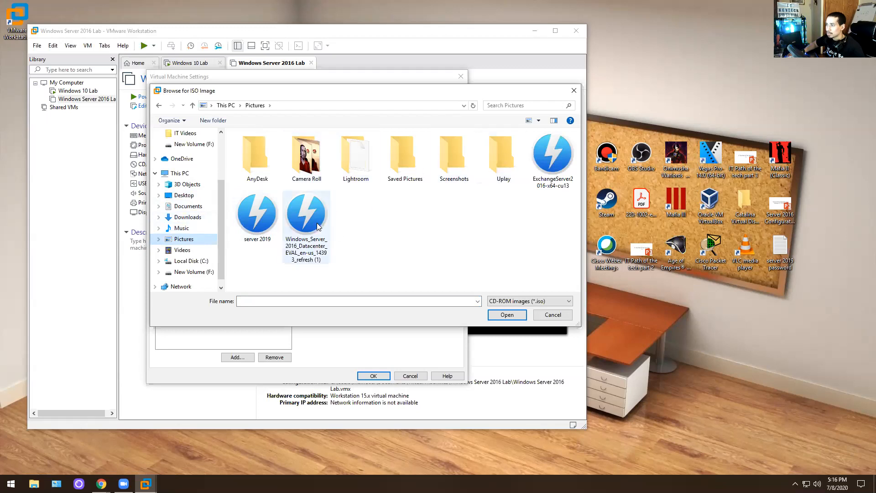
pyautogui.doubleClick(306, 214)
pyautogui.click(385, 376)
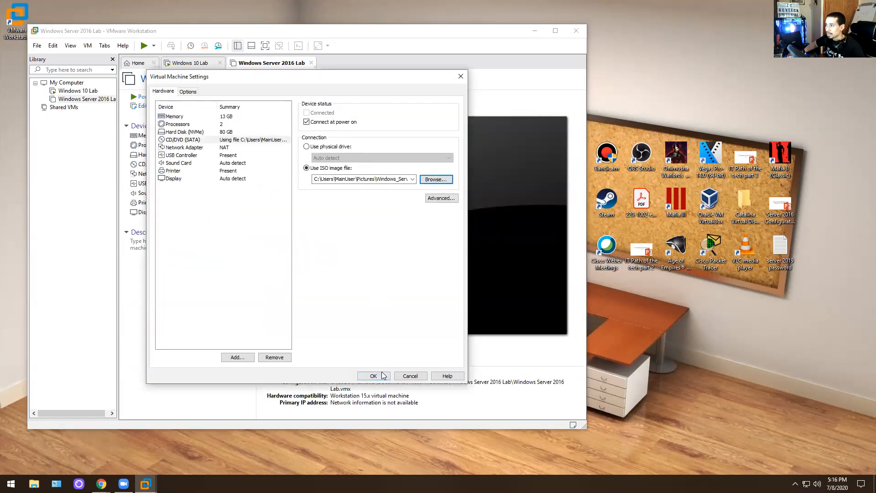
pyautogui.click(173, 97)
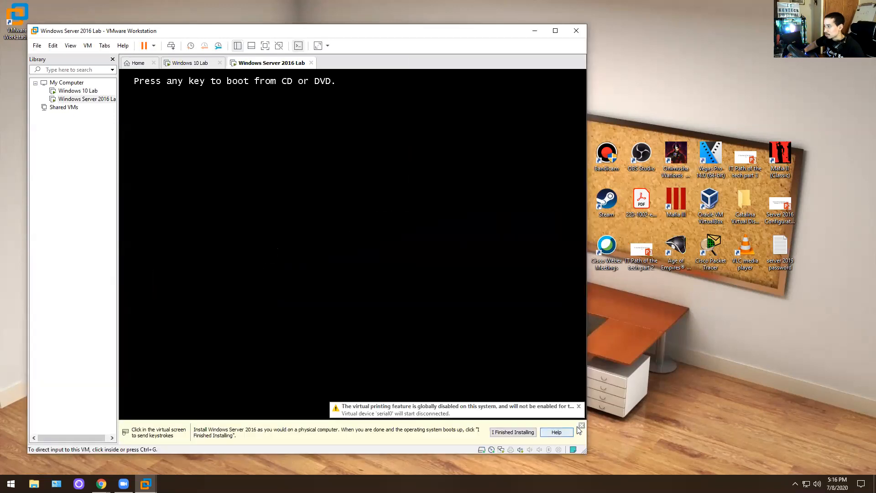
# - Boot the Server 2016 Lab VM from the disc and accept the English (United States) language defaults
pyautogui.click(582, 425)
pyautogui.click(381, 320)
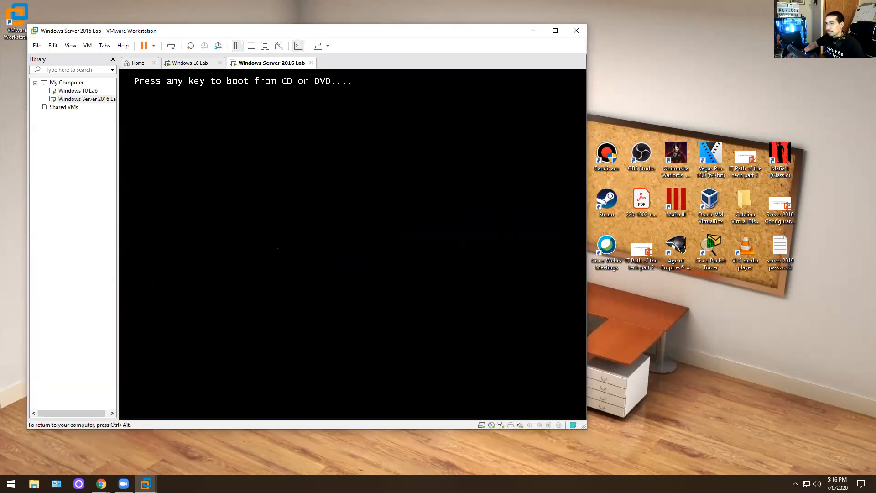
pyautogui.press('Return')
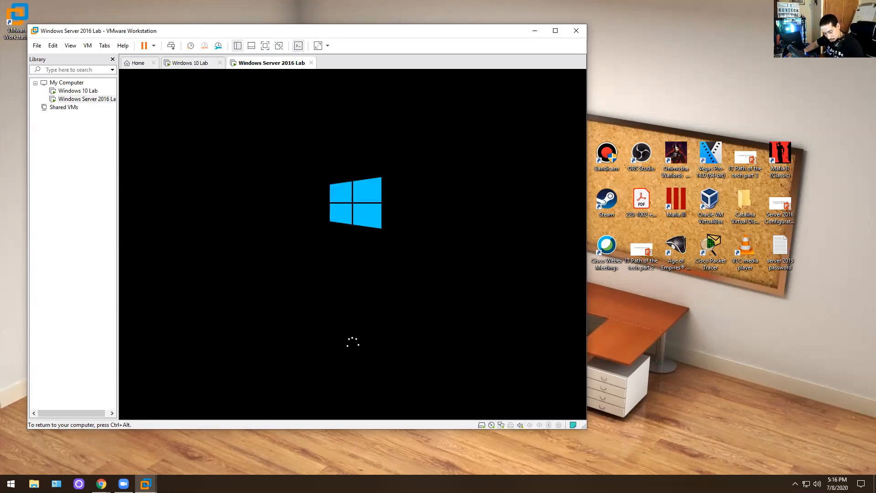
pyautogui.hotkey('ctrl', 'alt')
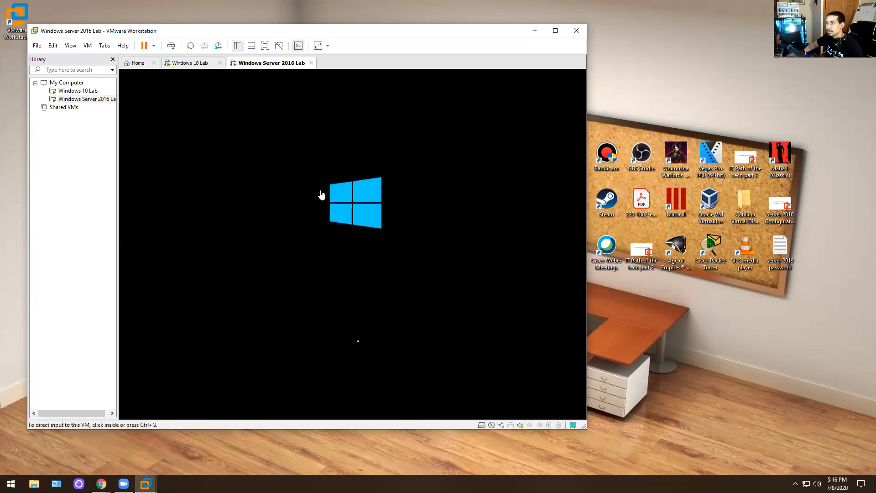
pyautogui.click(190, 64)
pyautogui.click(274, 64)
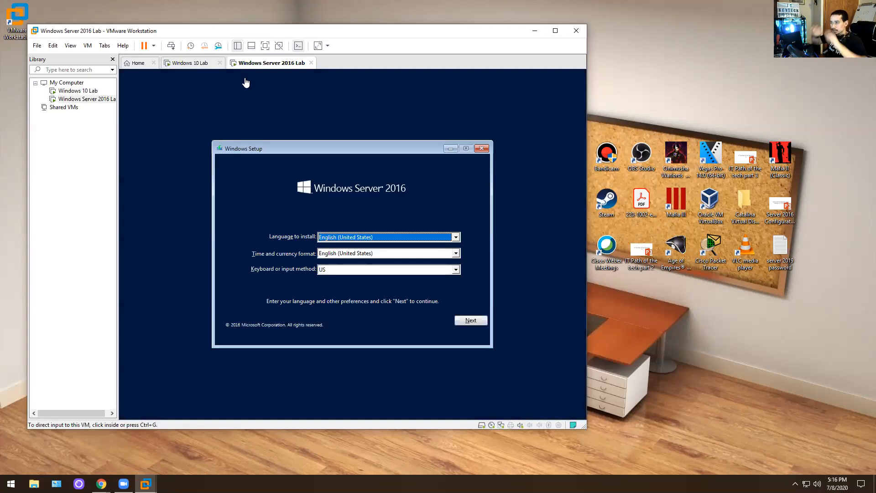
pyautogui.click(466, 320)
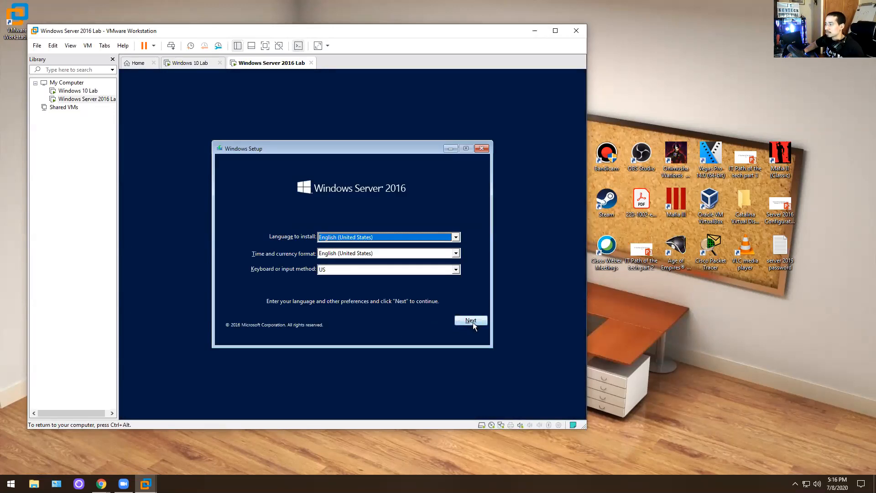
pyautogui.click(473, 323)
# - Begin installation, pick the Standard Evaluation (Desktop Experience) edition, and tick 'I accept the license terms'
pyautogui.click(341, 252)
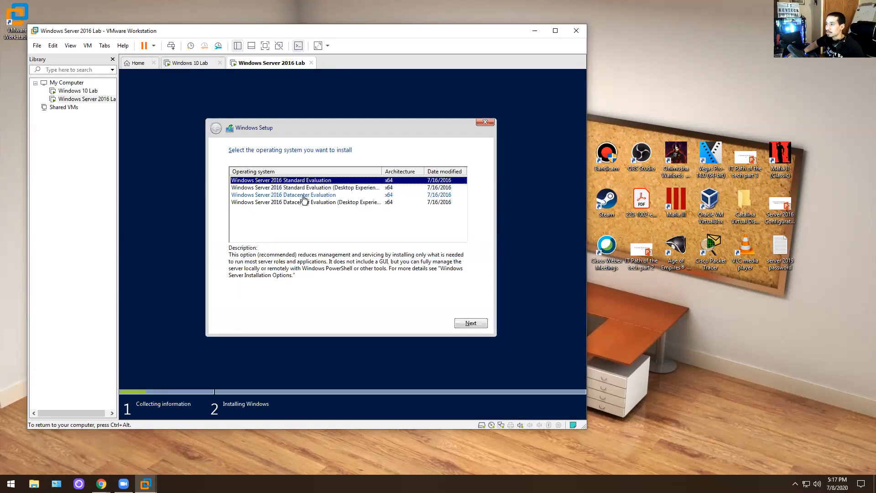
pyautogui.click(315, 188)
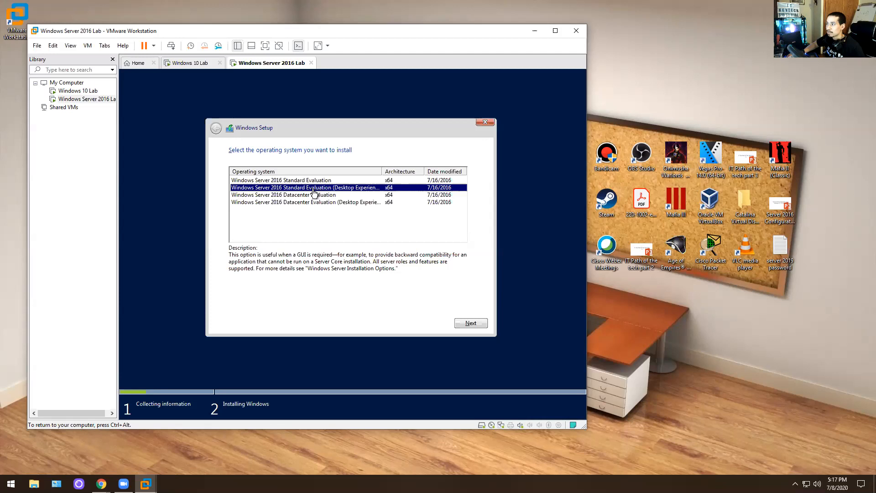
pyautogui.moveTo(381, 170); pyautogui.dragTo(413, 171)
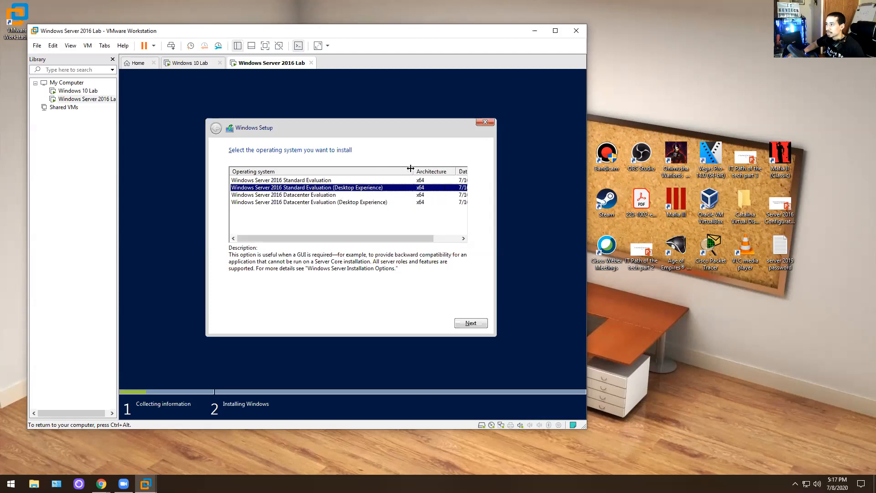
pyautogui.click(313, 181)
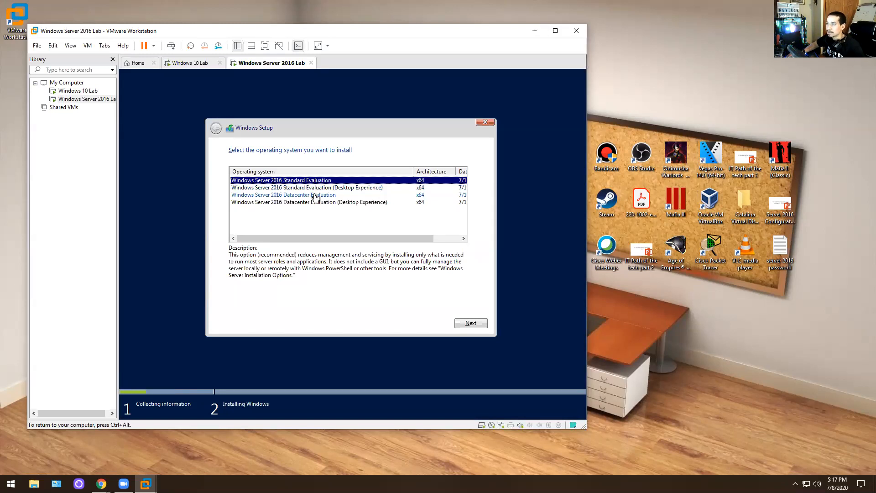
pyautogui.click(318, 189)
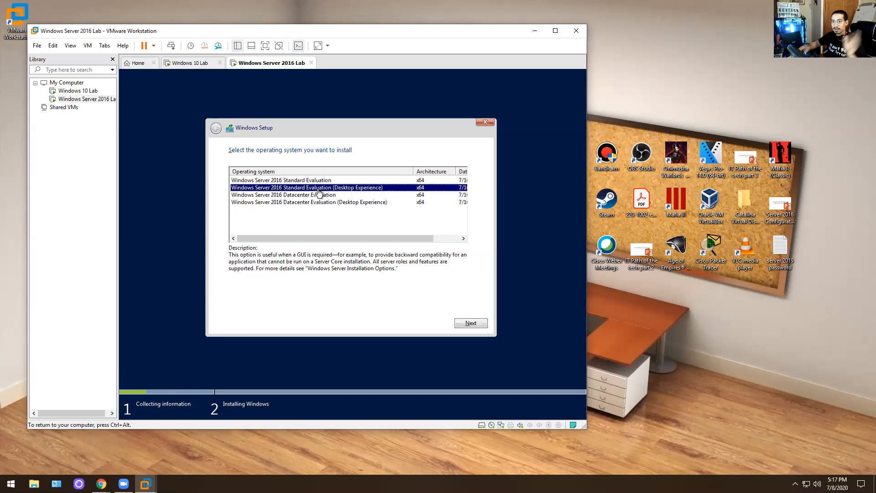
pyautogui.click(474, 323)
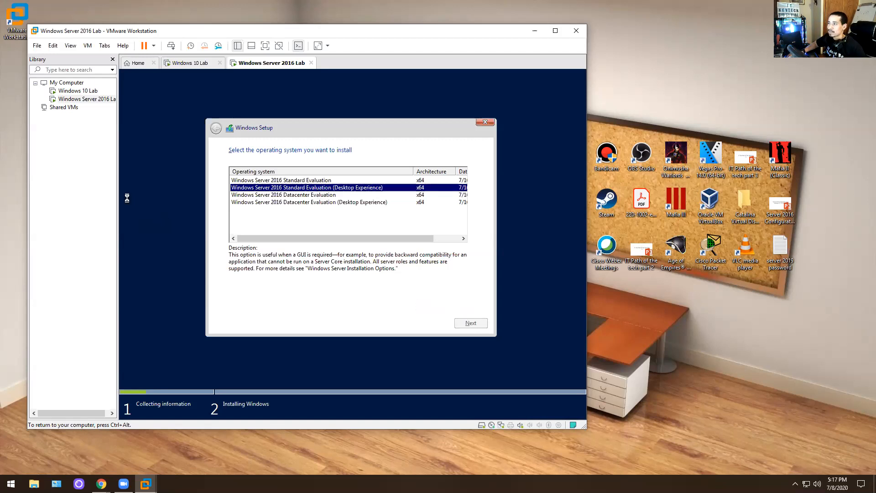
pyautogui.click(248, 301)
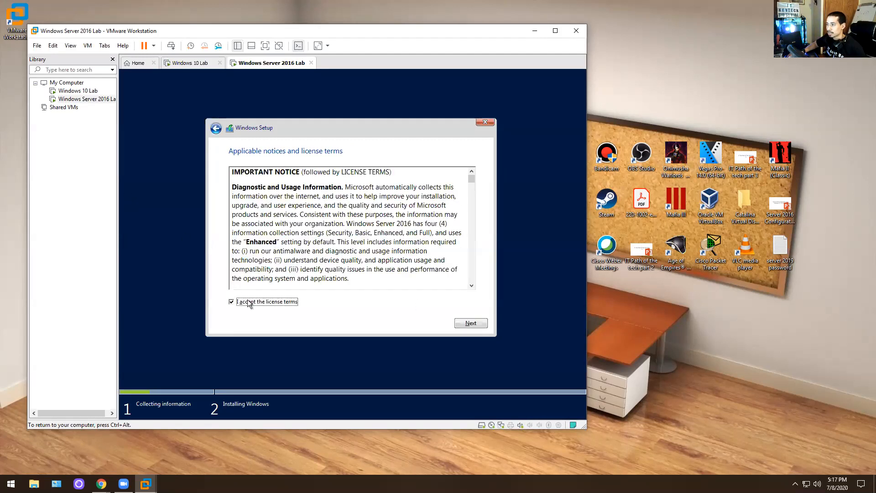
# - Run a Custom: Install Windows only onto the 80 GB unallocated Drive 0, then release input
pyautogui.click(470, 323)
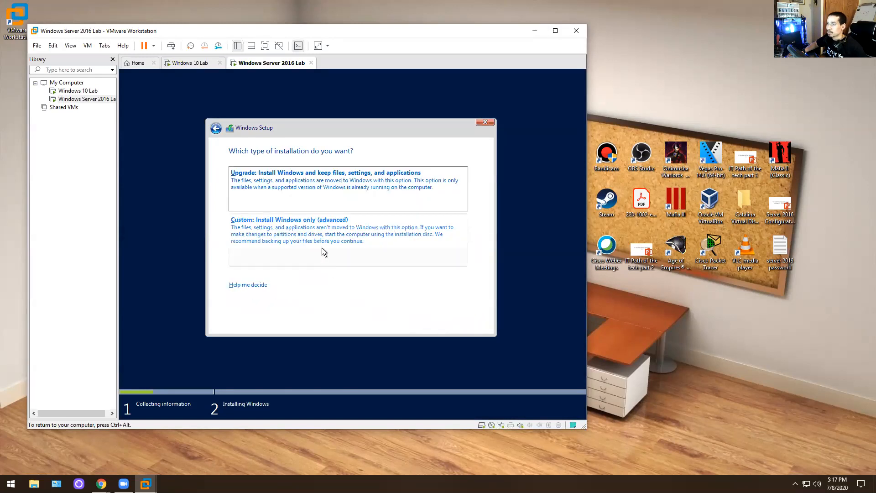
pyautogui.click(251, 227)
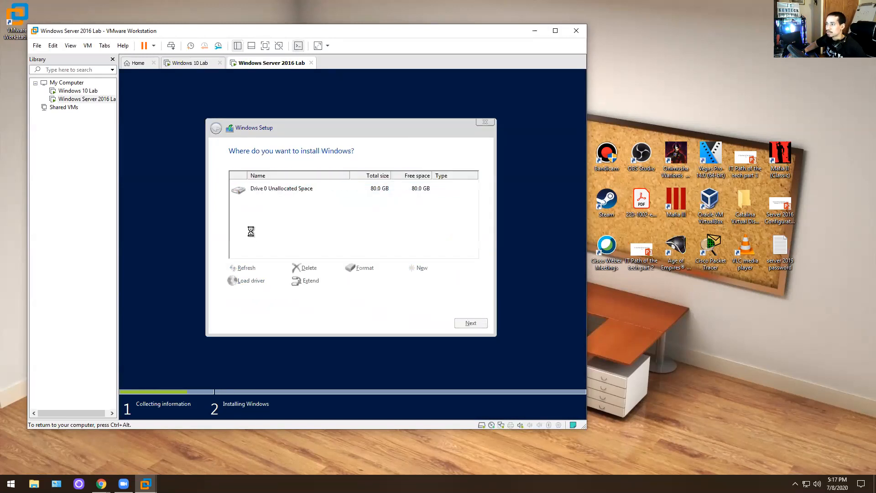
pyautogui.click(472, 317)
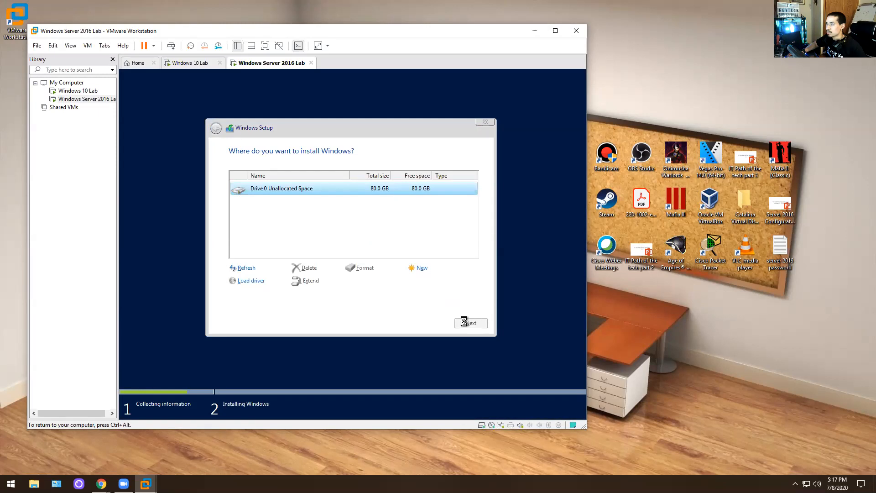
pyautogui.hotkey('ctrl', 'alt')
pyautogui.hotkey('alt', 'Tab')
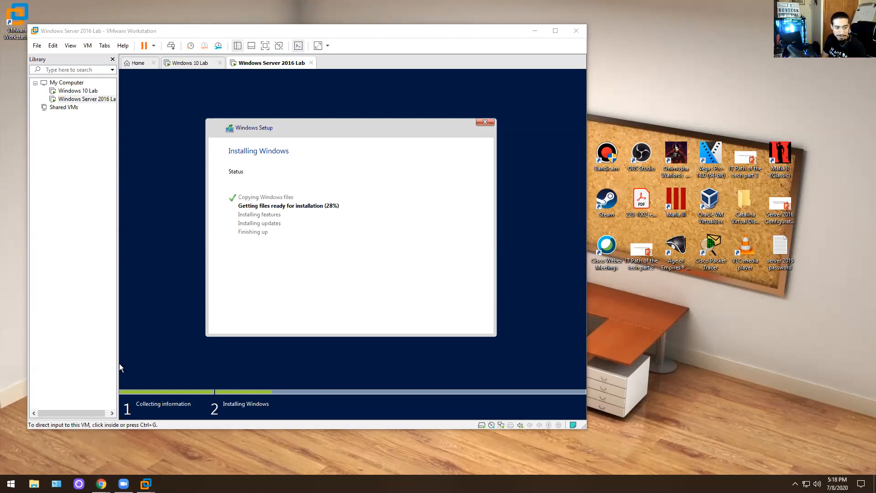
# - Open the tech notes in Notepad on the other monitor and switch to the Windows 10 Lab tab
pyautogui.press('Return')
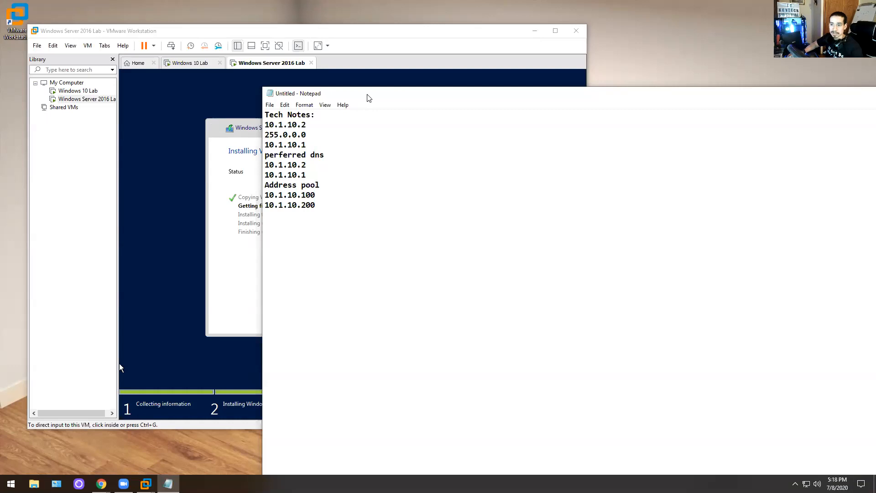
pyautogui.moveTo(367, 95); pyautogui.dragTo(875, 97)
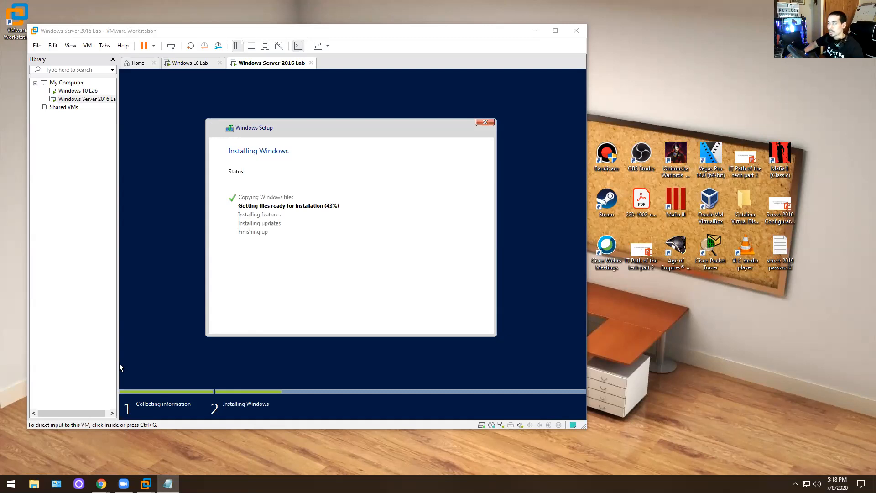
pyautogui.click(189, 63)
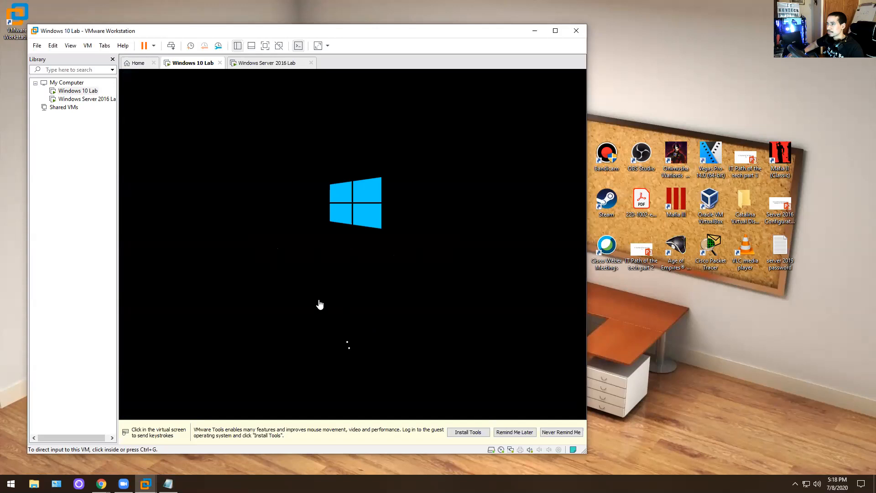
pyautogui.rightClick(87, 91)
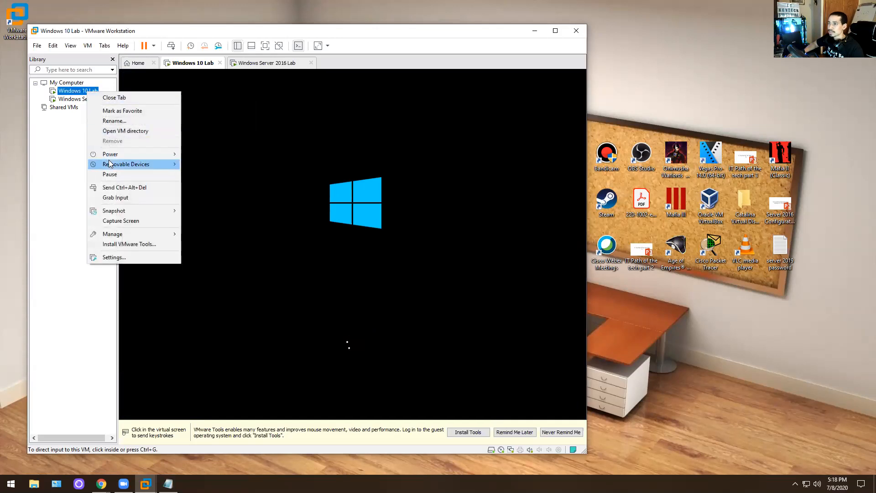
pyautogui.click(112, 259)
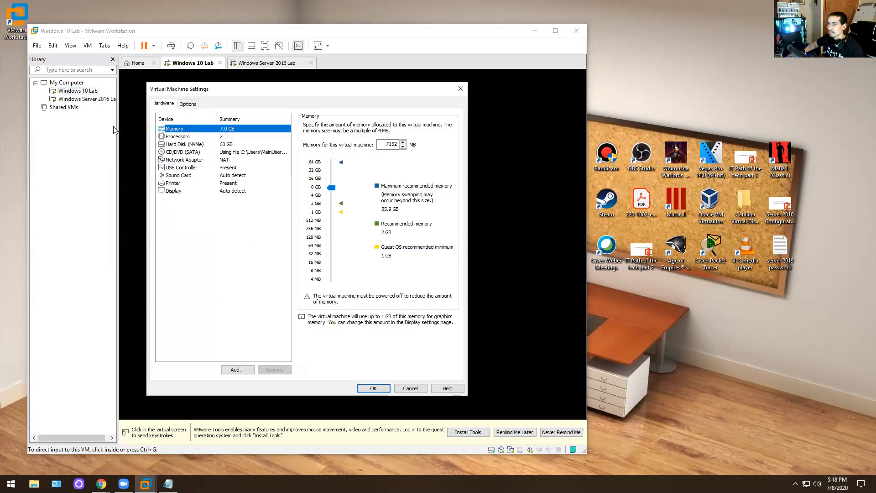
pyautogui.click(202, 168)
pyautogui.click(195, 159)
pyautogui.click(191, 152)
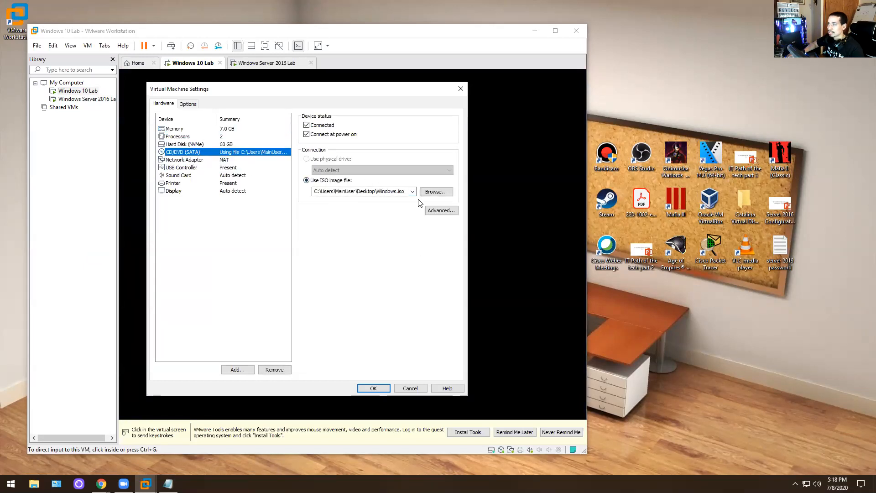
pyautogui.click(440, 211)
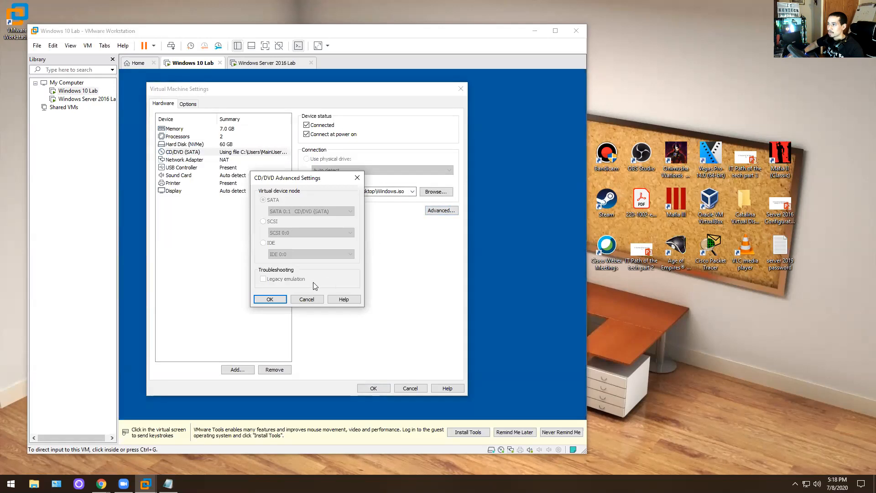
pyautogui.click(309, 299)
pyautogui.click(413, 387)
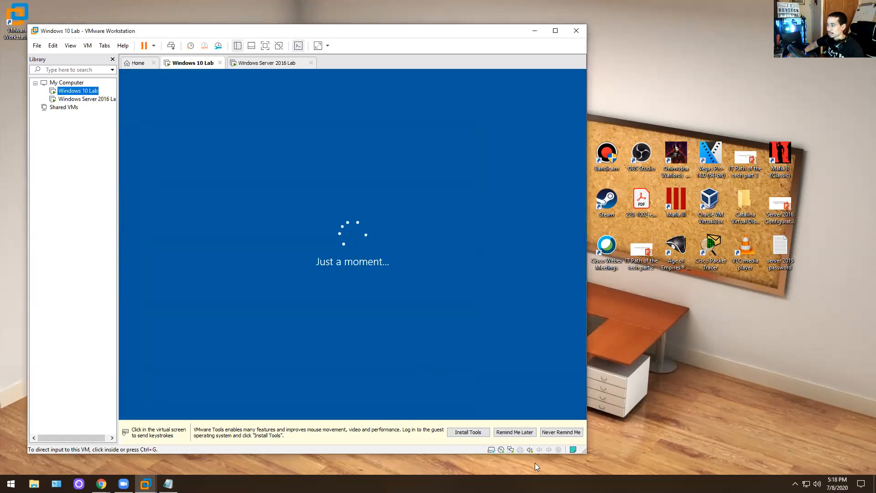
# - Postpone VMware Tools, confirm United States region and US keyboard, and skip a second layout
pyautogui.click(514, 432)
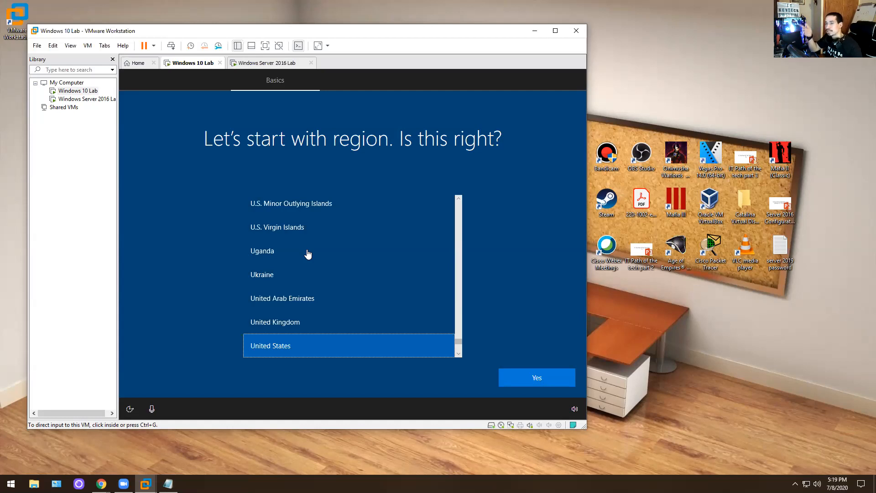
pyautogui.click(535, 379)
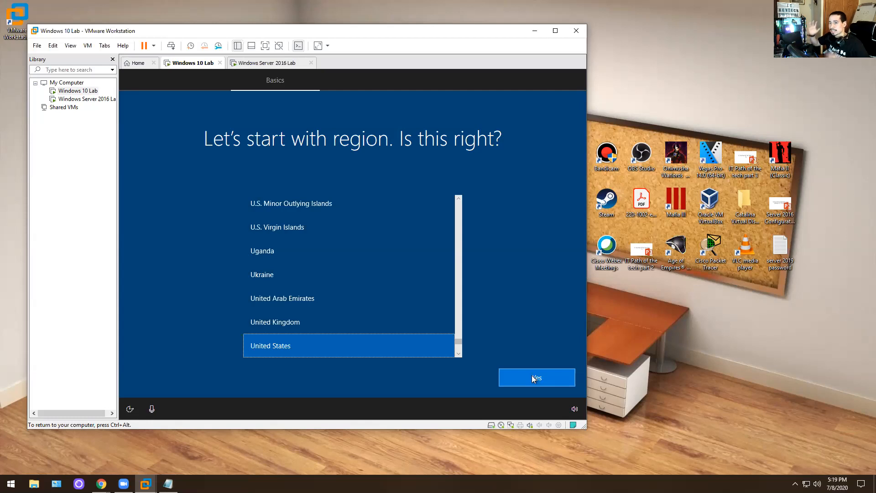
pyautogui.hotkey('ctrl', 'alt')
pyautogui.click(534, 379)
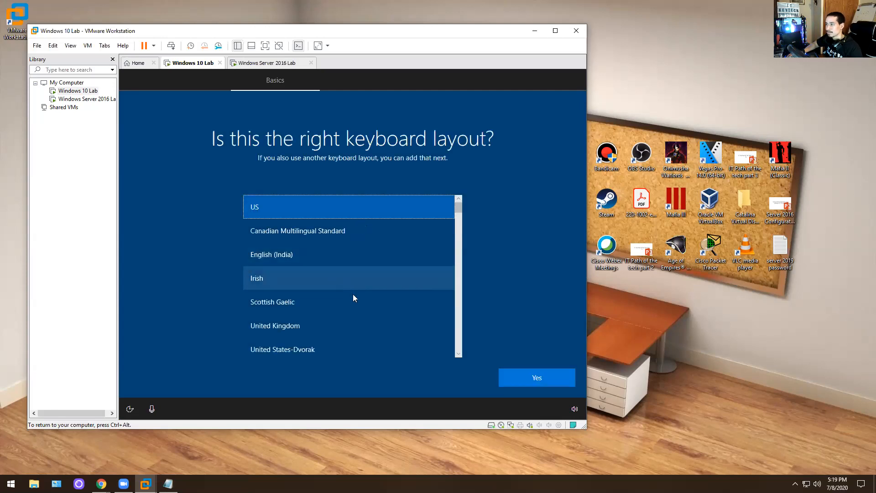
pyautogui.click(526, 379)
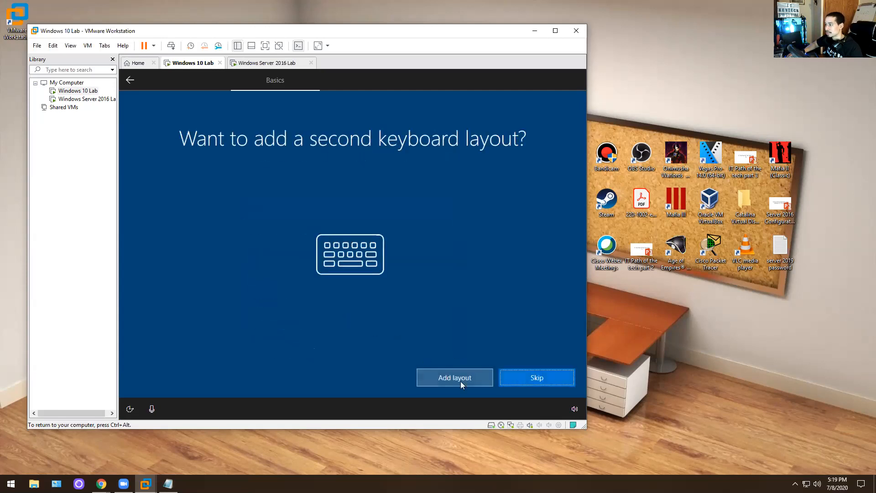
pyautogui.click(519, 379)
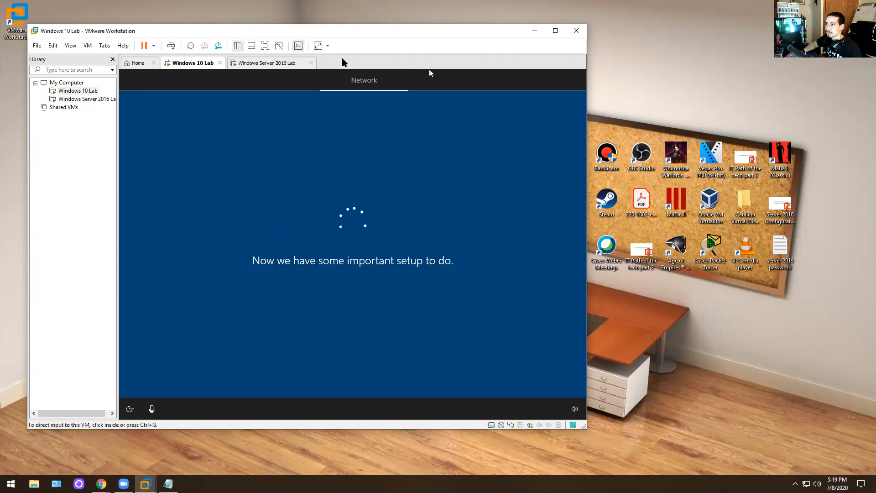
# - Glance at the Server 2016 Lab install, then return to the Windows 10 Lab setup
pyautogui.click(260, 65)
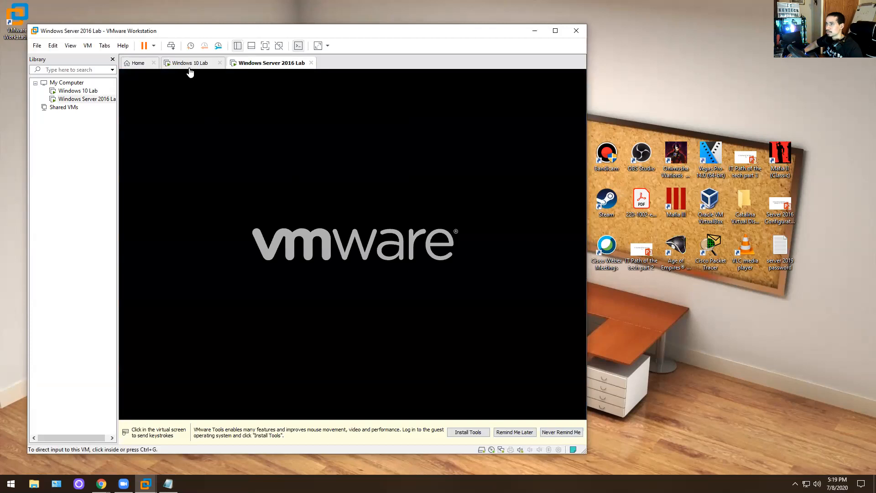
pyautogui.click(190, 65)
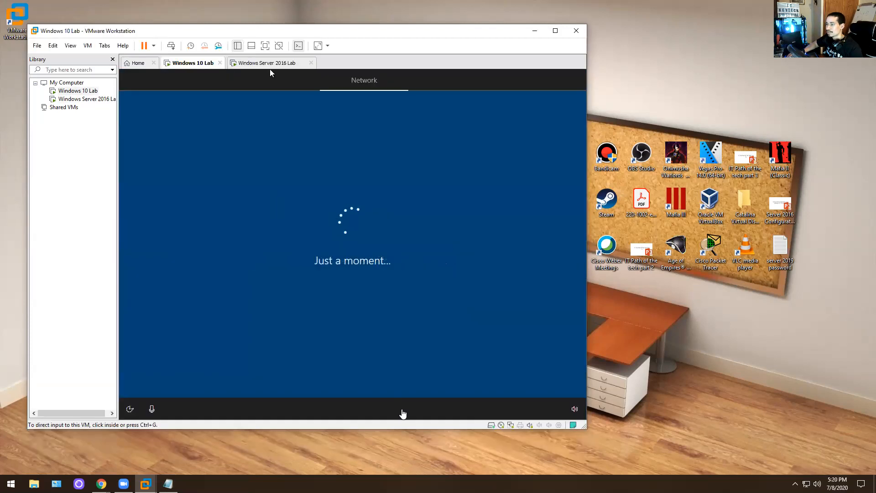
pyautogui.rightClick(410, 484)
pyautogui.click(444, 449)
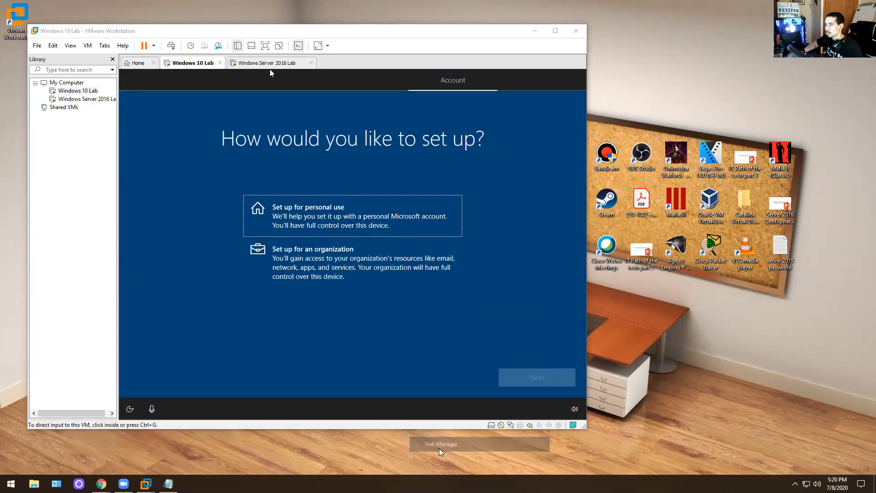
pyautogui.click(480, 166)
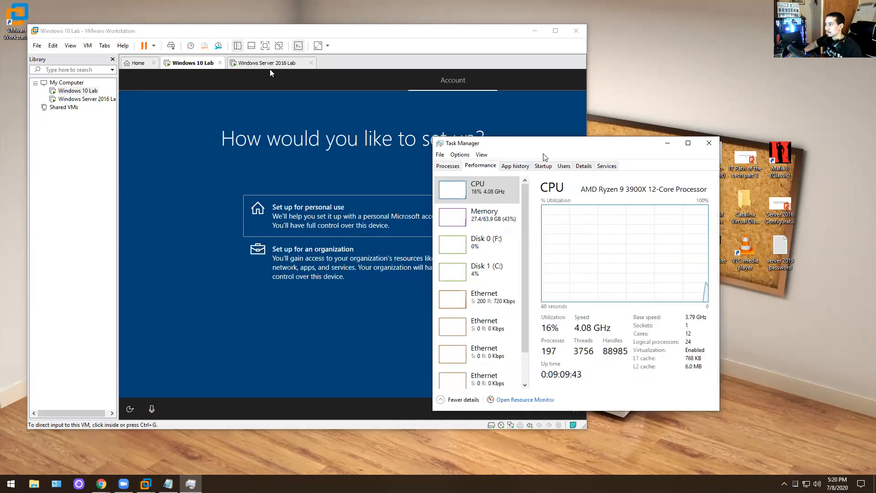
pyautogui.moveTo(539, 155); pyautogui.dragTo(381, 94)
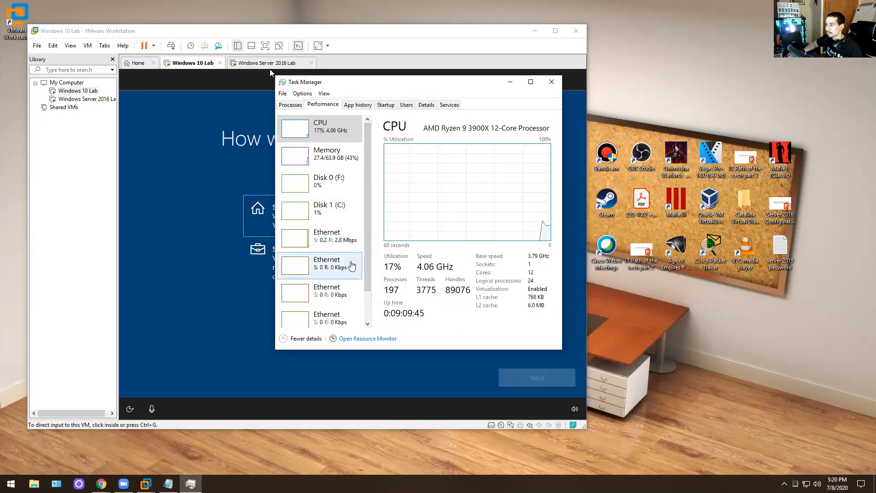
pyautogui.scroll(-2, 358, 205)
pyautogui.scroll(2, 360, 203)
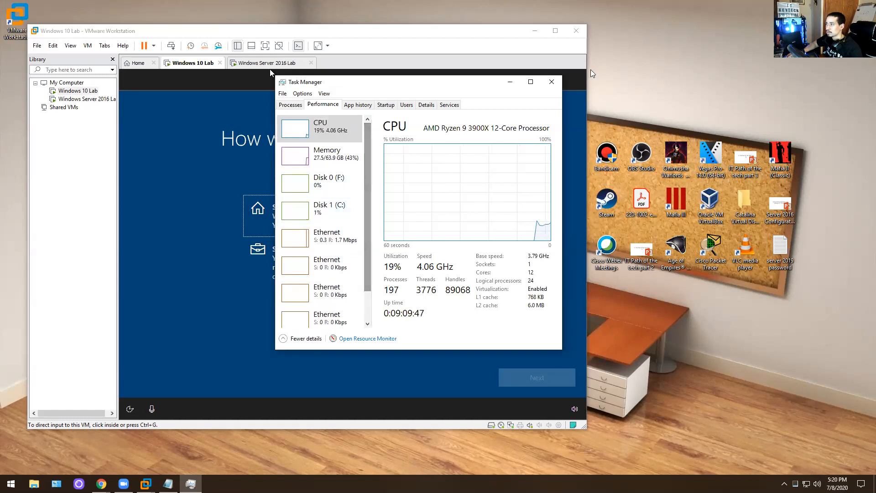
pyautogui.click(551, 81)
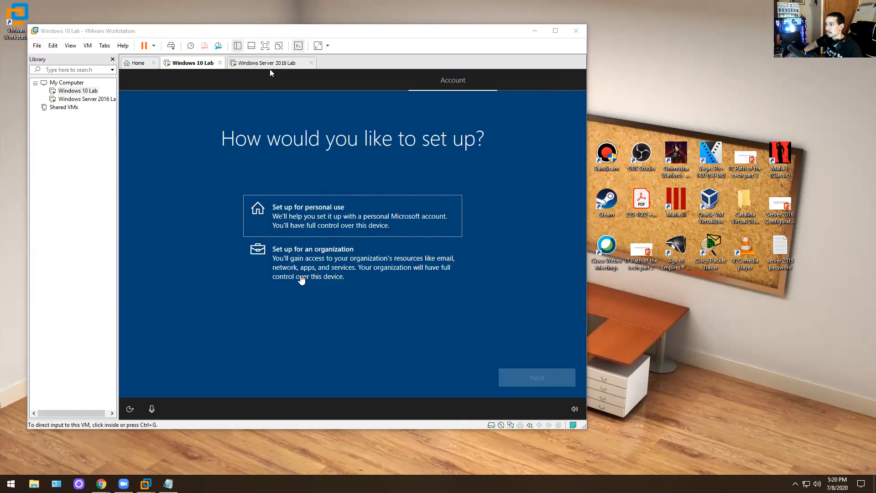
# - Set up Windows 10 Lab for personal use with an offline local account and user name
pyautogui.click(270, 70)
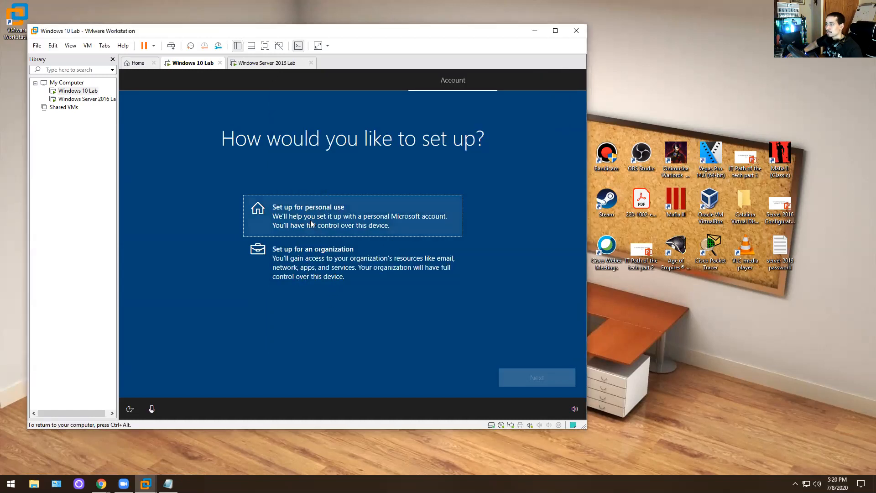
pyautogui.click(319, 221)
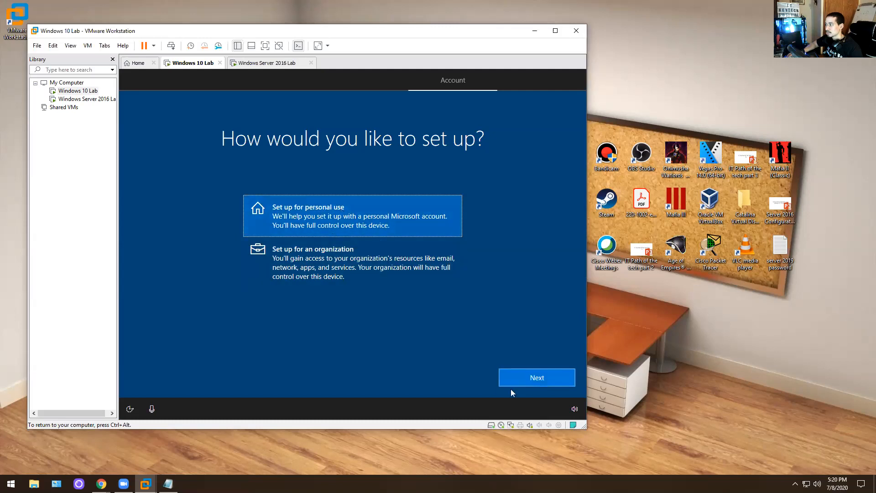
pyautogui.click(550, 382)
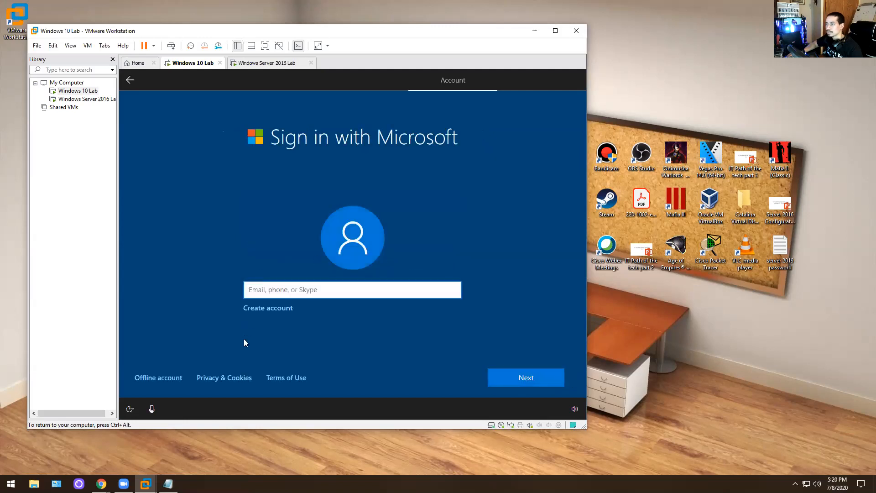
pyautogui.click(155, 378)
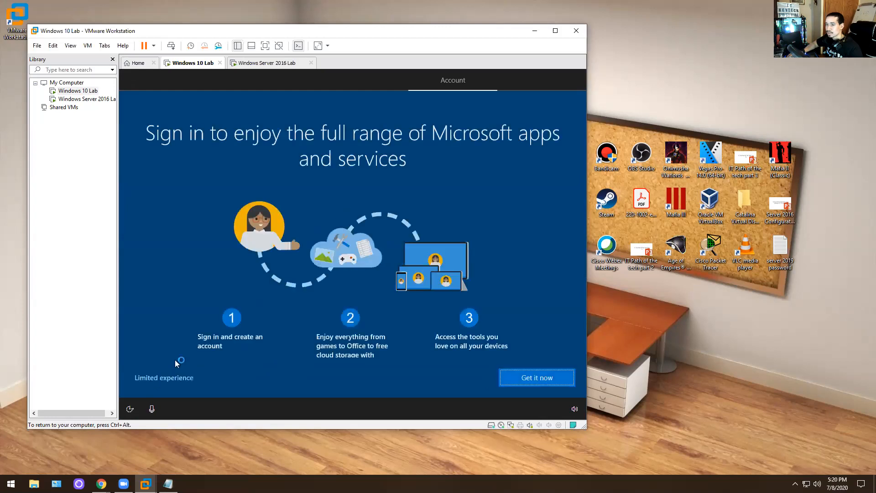
pyautogui.click(165, 376)
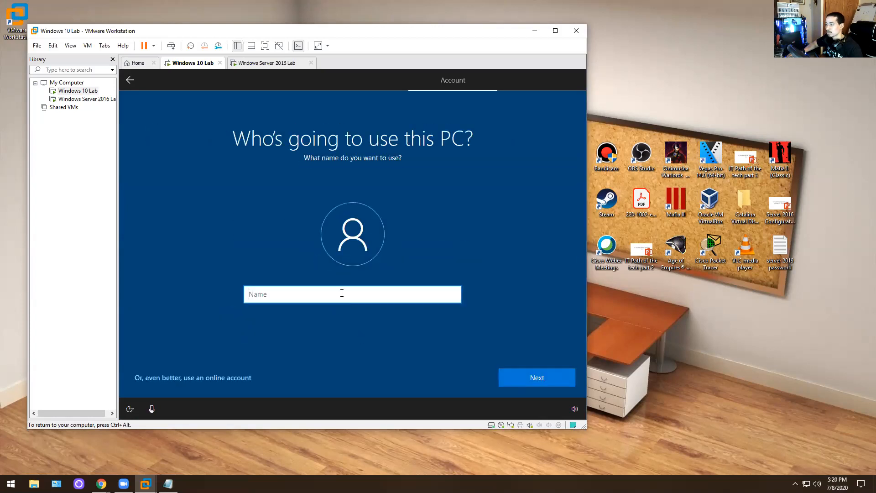
pyautogui.press('Return')
pyautogui.press('Return')
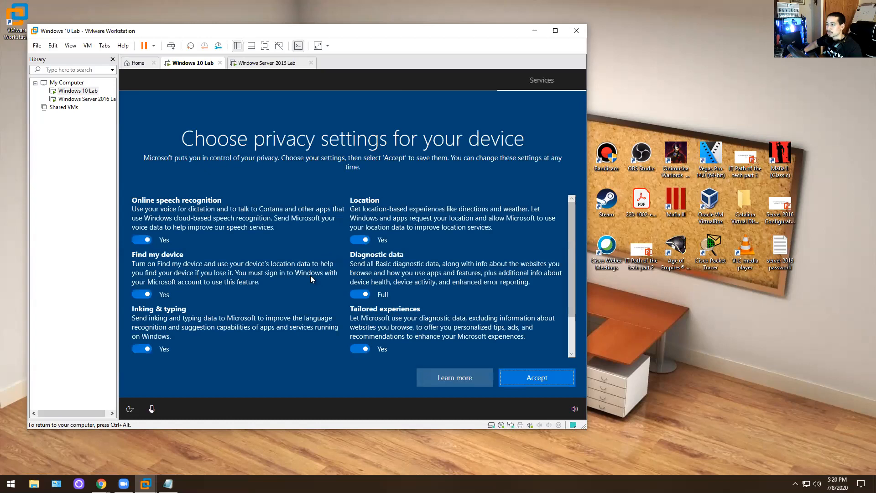
# - Accept the privacy settings, enable activity history and Cortana, then check the Server 2016 VM
pyautogui.click(539, 383)
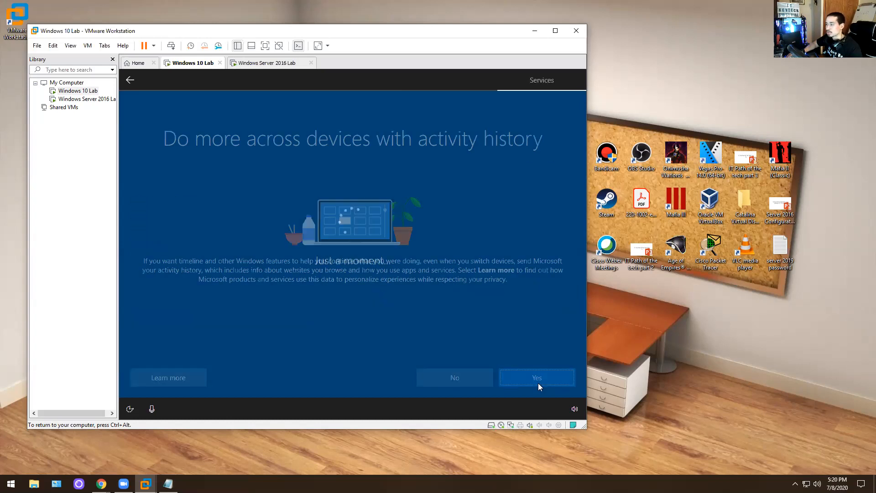
pyautogui.click(524, 382)
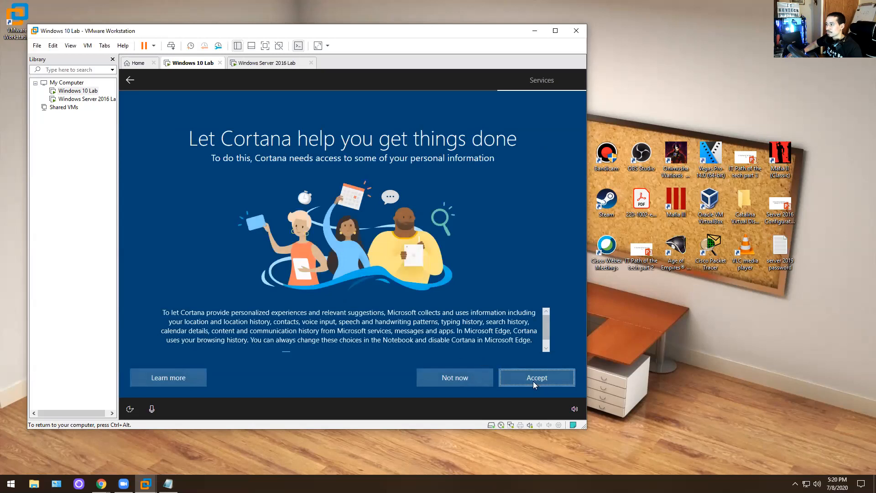
pyautogui.click(508, 373)
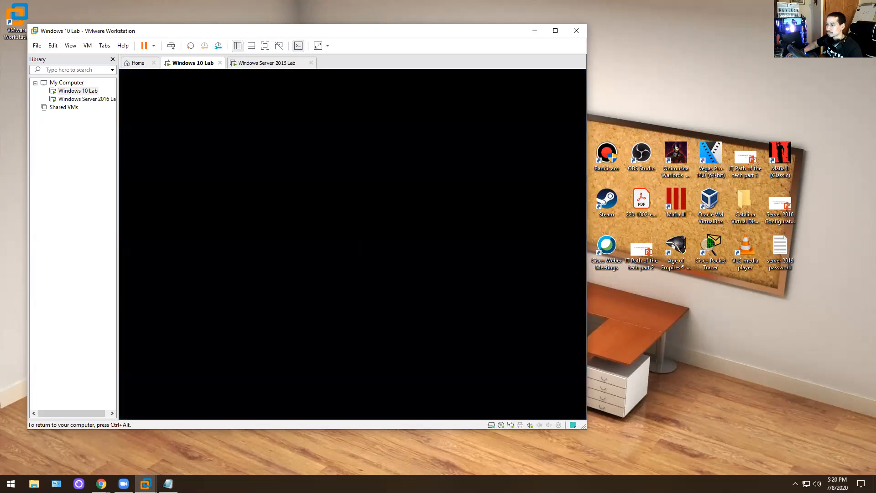
pyautogui.hotkey('ctrl', 'alt')
pyautogui.click(272, 67)
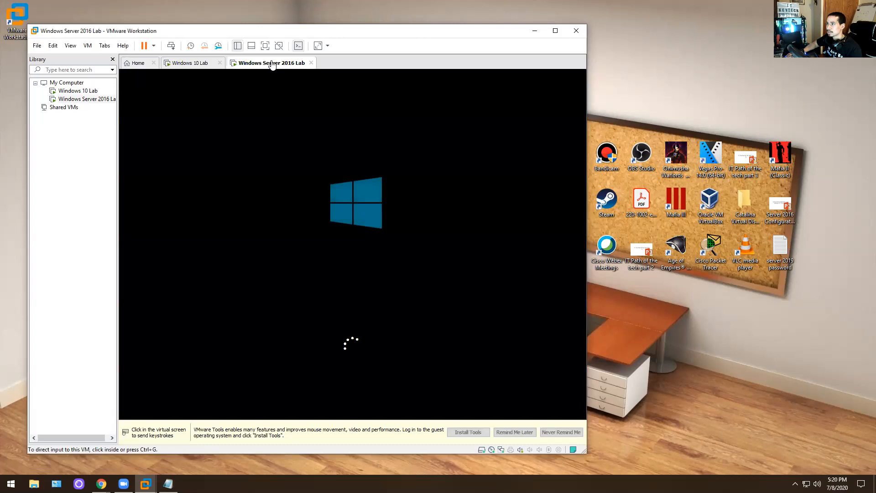
# - Switch back to the Windows 10 Lab VM to watch it finish setup
pyautogui.click(192, 64)
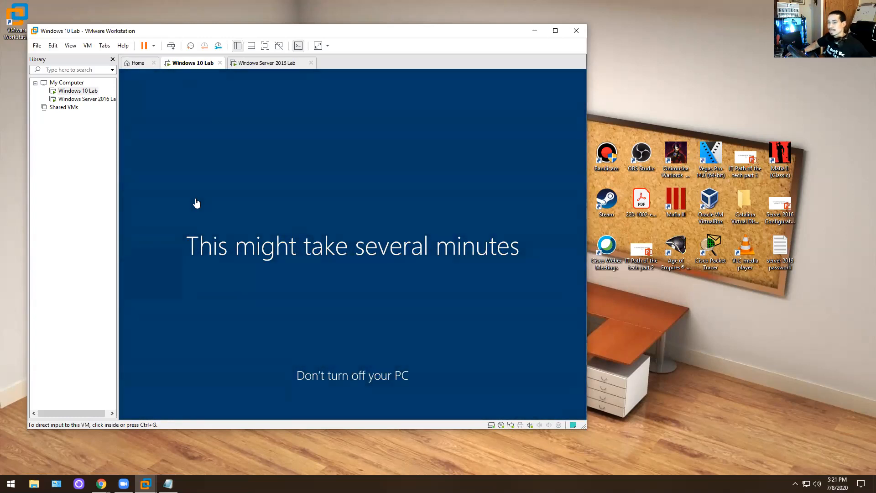
# - On the Windows Server 2016 Lab VM, set and confirm the Administrator password, then release input
pyautogui.click(249, 63)
pyautogui.click(258, 208)
pyautogui.write('P')
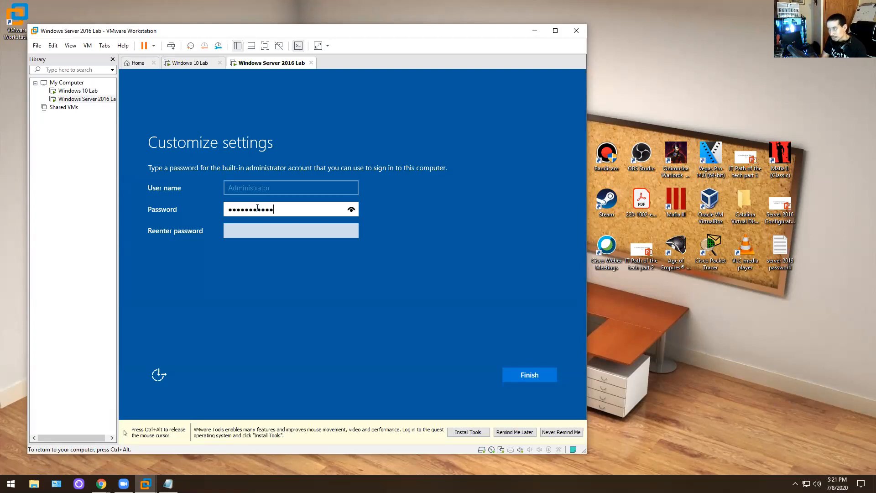
pyautogui.press('Tab')
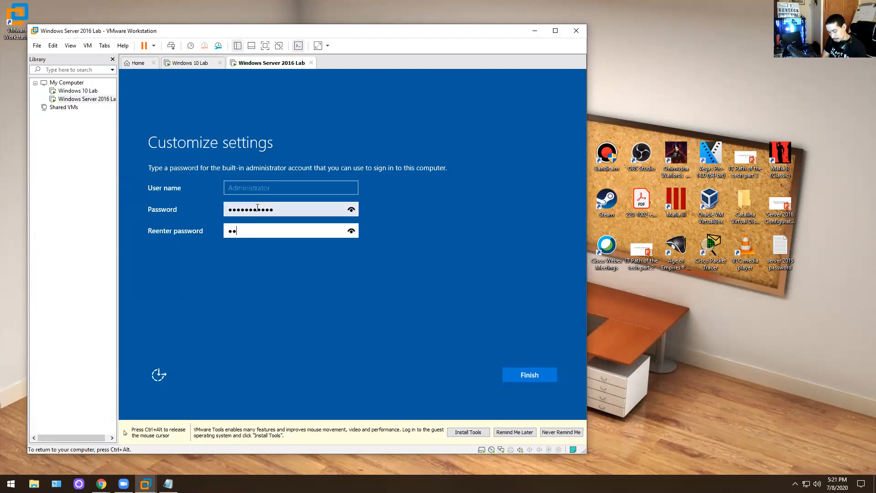
pyautogui.press('Return')
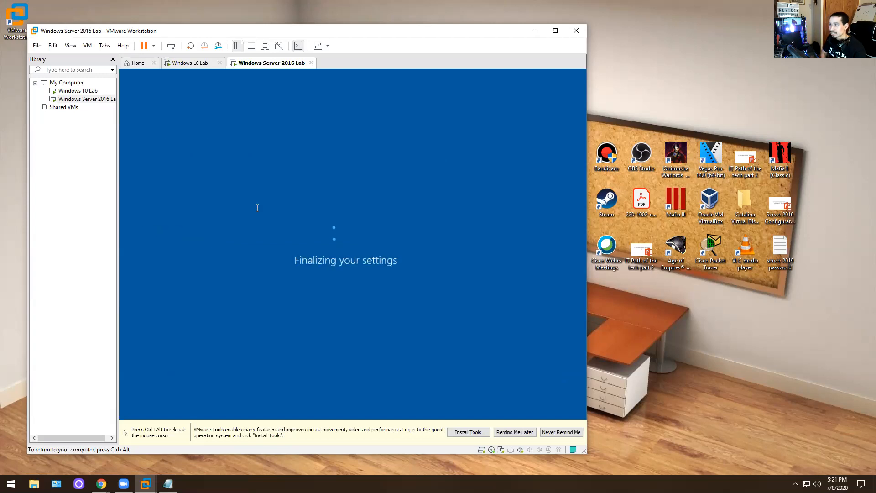
pyautogui.hotkey('ctrl', 'alt')
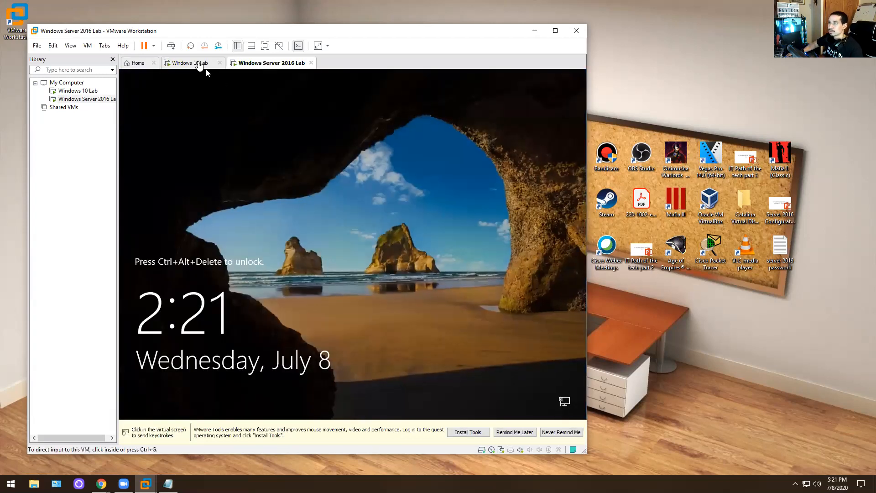
# - Send Ctrl+Alt+Del to the server VM and sign in as Administrator with the password
pyautogui.click(225, 197)
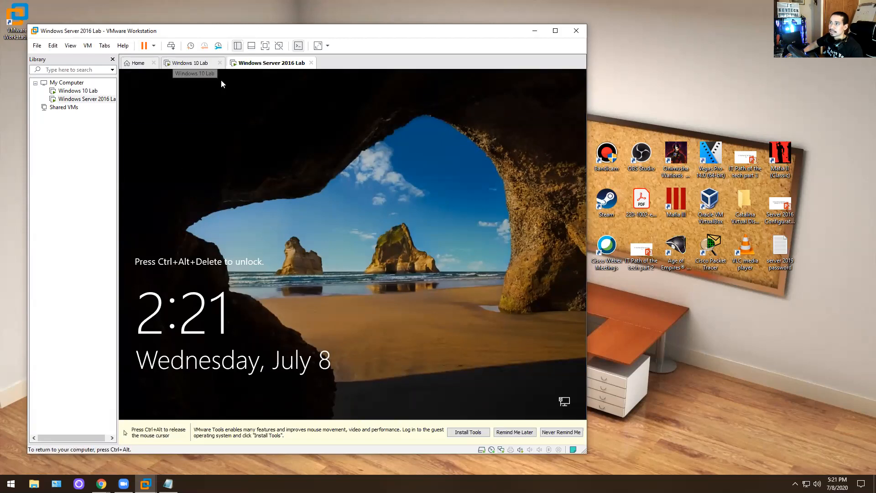
pyautogui.rightClick(262, 63)
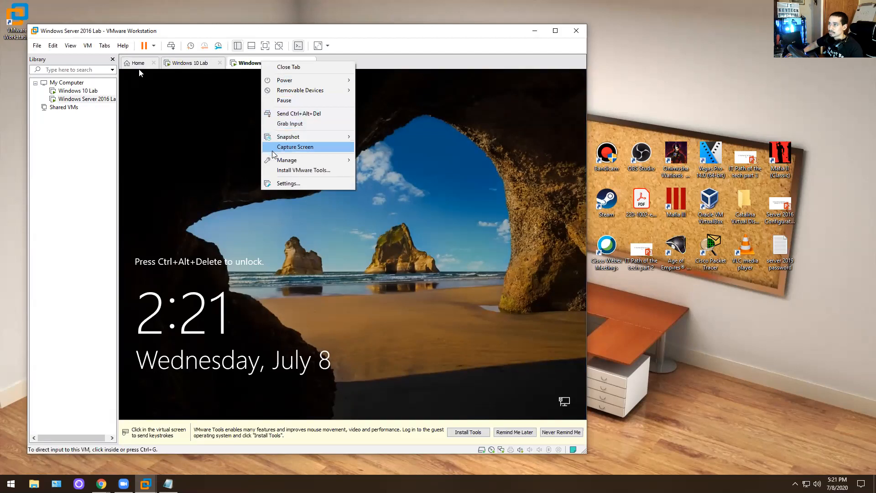
pyautogui.moveTo(284, 165)
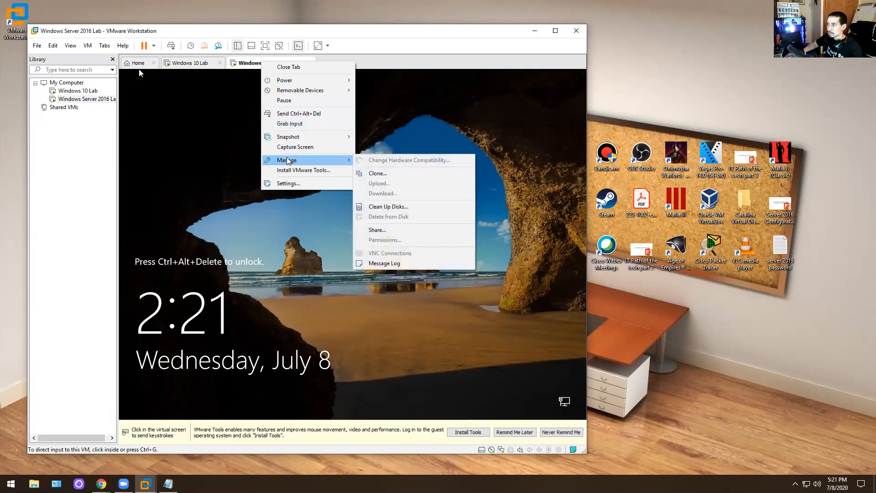
pyautogui.click(303, 117)
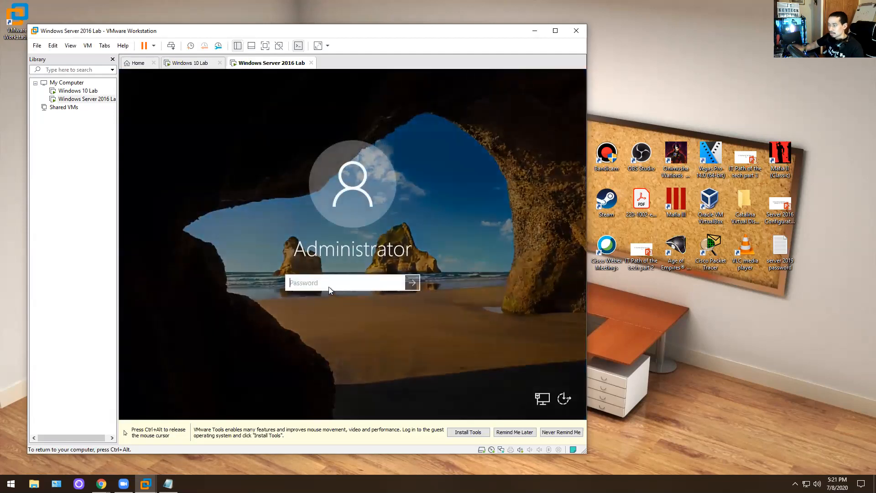
pyautogui.write('••••')
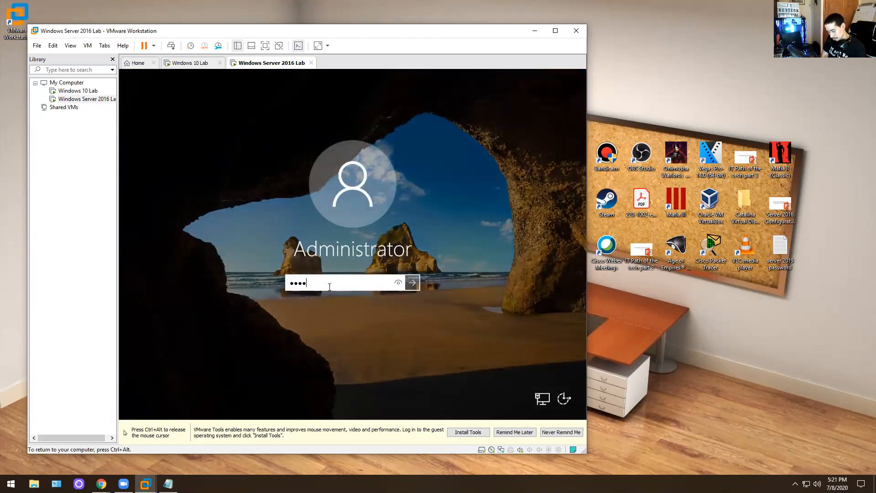
pyautogui.press('Return')
pyautogui.hotkey('ctrl', 'alt')
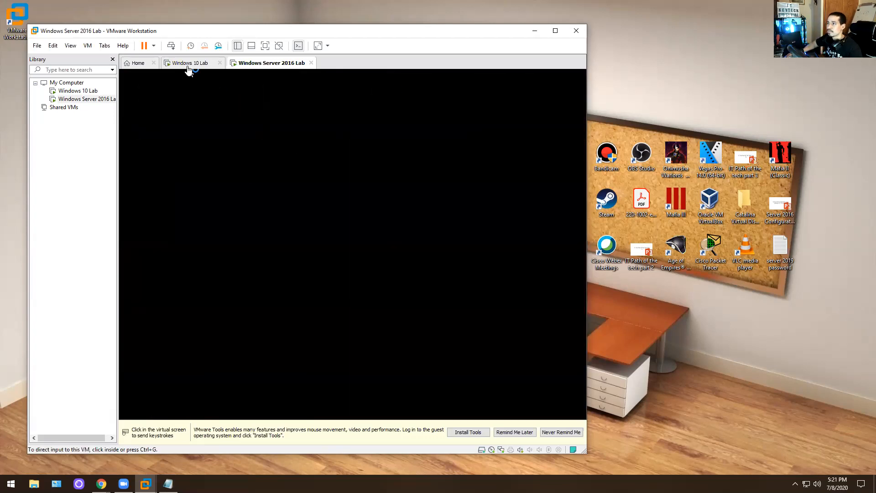
# - Dismiss the VMware Tools reminder permanently and allow the server to be discoverable on the network
pyautogui.click(188, 65)
pyautogui.click(258, 67)
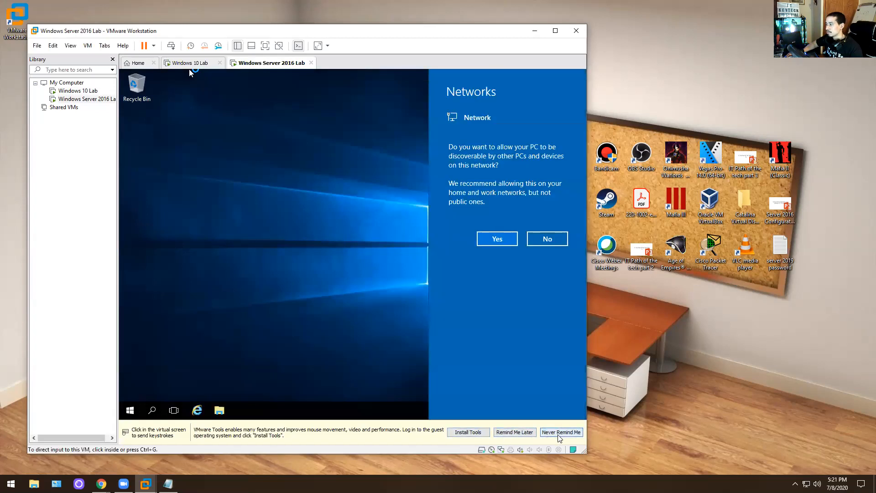
pyautogui.click(561, 432)
pyautogui.click(497, 238)
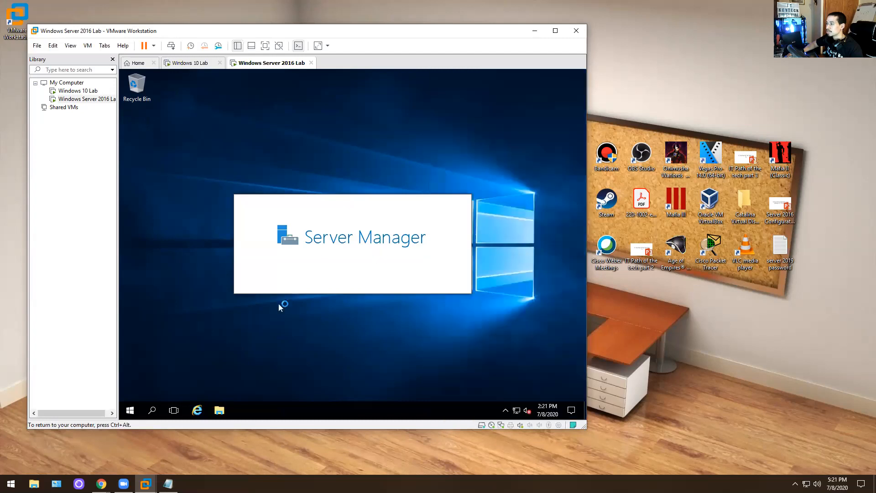
# - Open This PC's Properties in the server's File Explorer to view its computer name and WORKGROUP
pyautogui.click(219, 410)
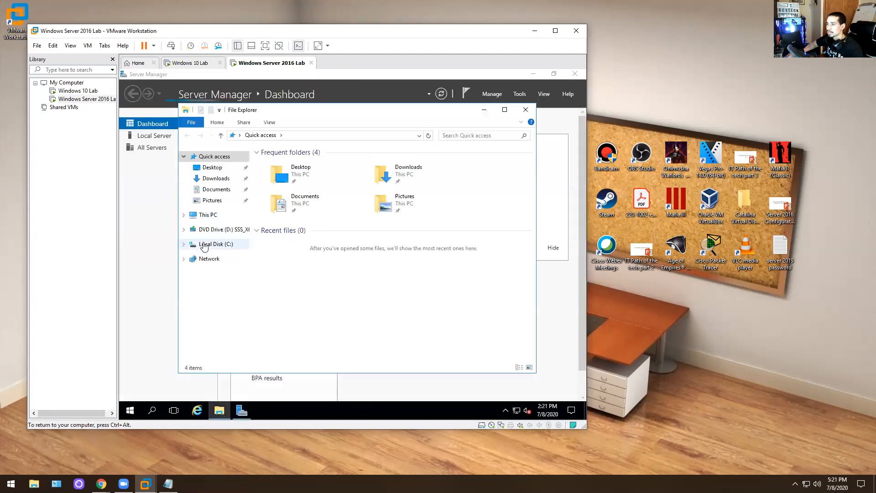
pyautogui.click(525, 110)
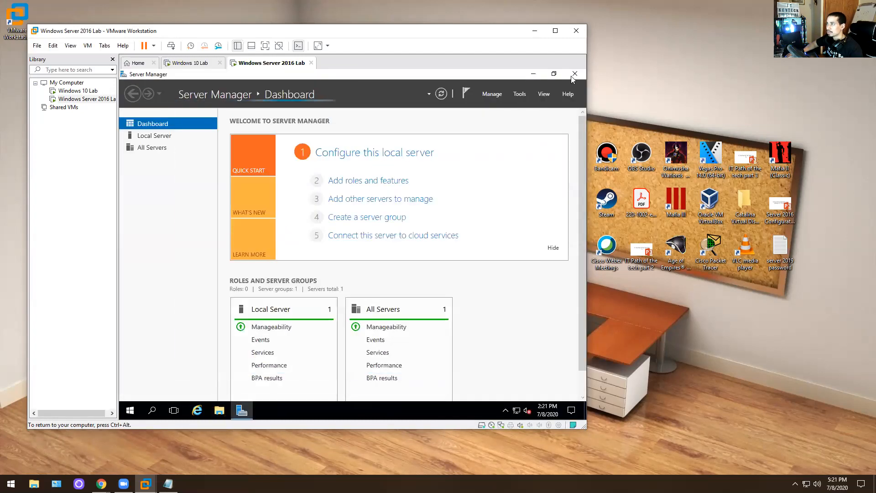
pyautogui.click(219, 410)
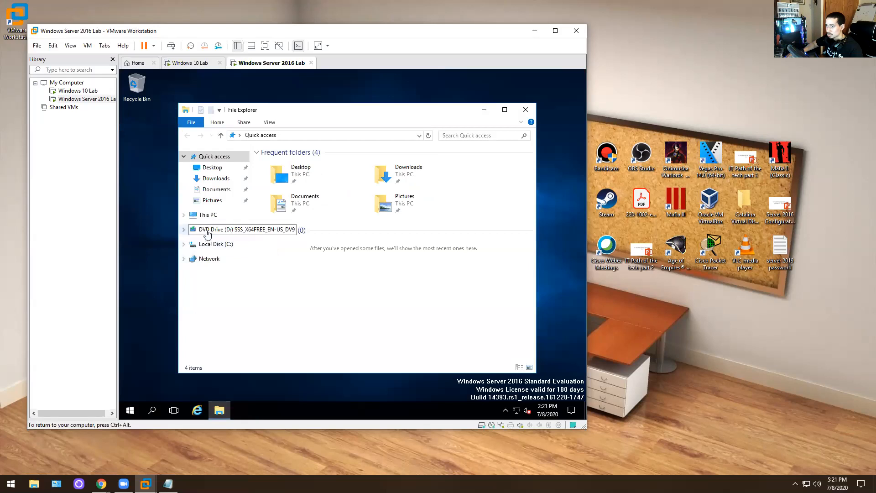
pyautogui.rightClick(202, 212)
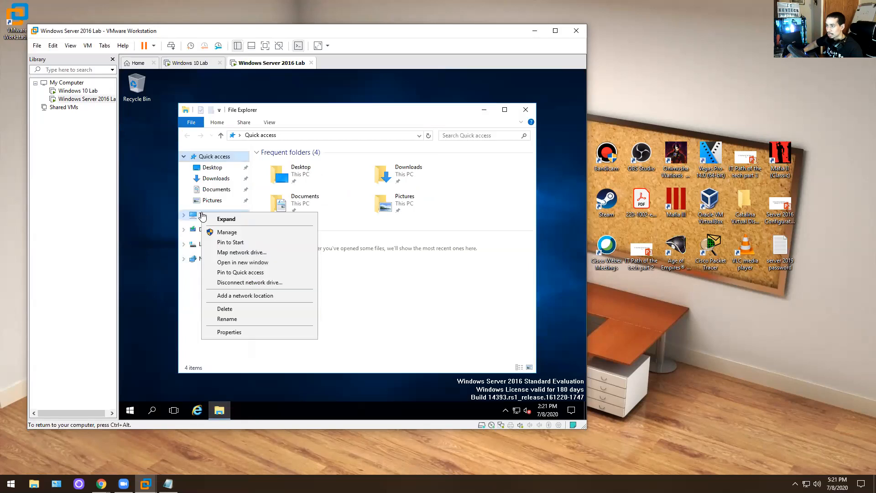
pyautogui.click(237, 333)
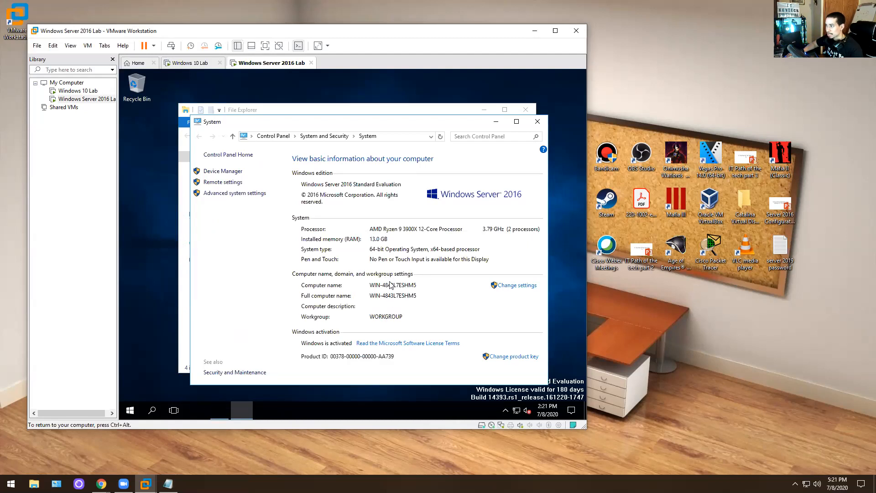
# - Change the server's computer name to Server2016, keeping it in the workgroup, and acknowledge the restart notice
pyautogui.click(509, 286)
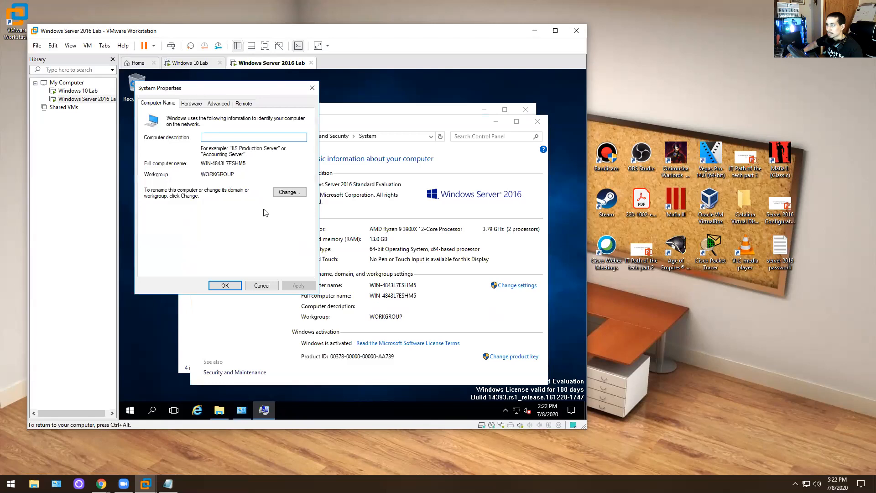
pyautogui.click(289, 192)
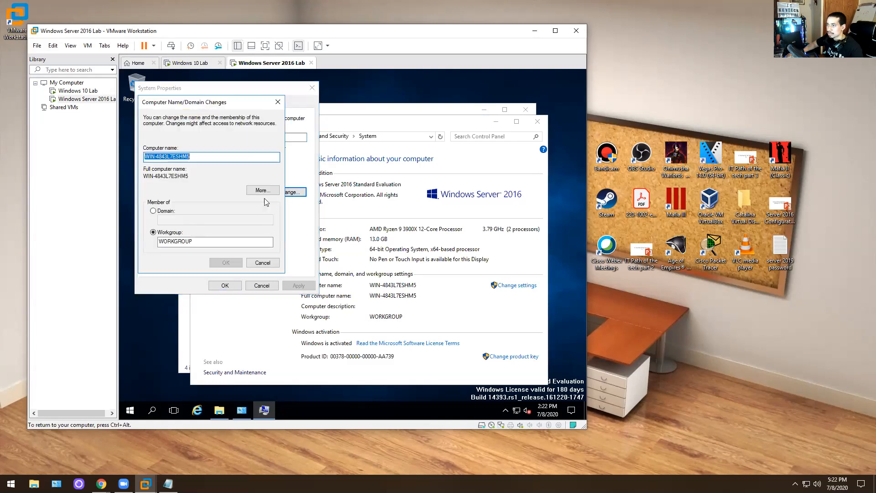
pyautogui.click(159, 212)
pyautogui.click(164, 234)
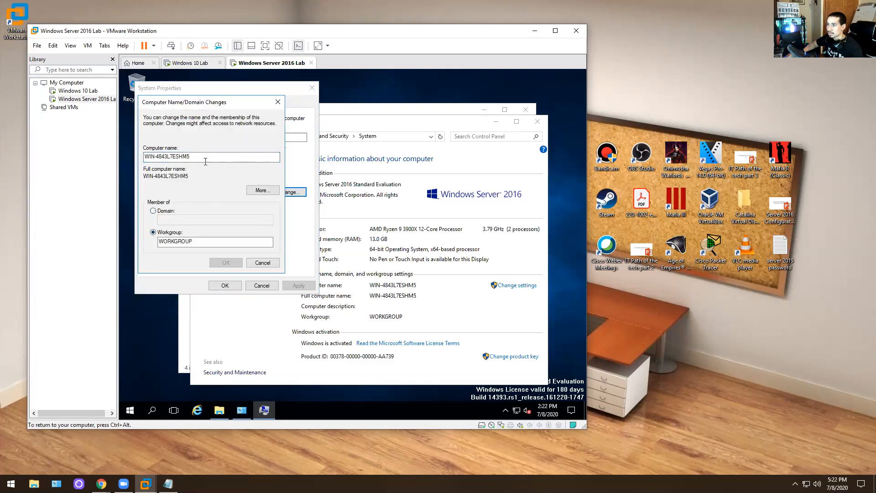
pyautogui.moveTo(205, 161); pyautogui.dragTo(121, 154)
pyautogui.write('Ser')
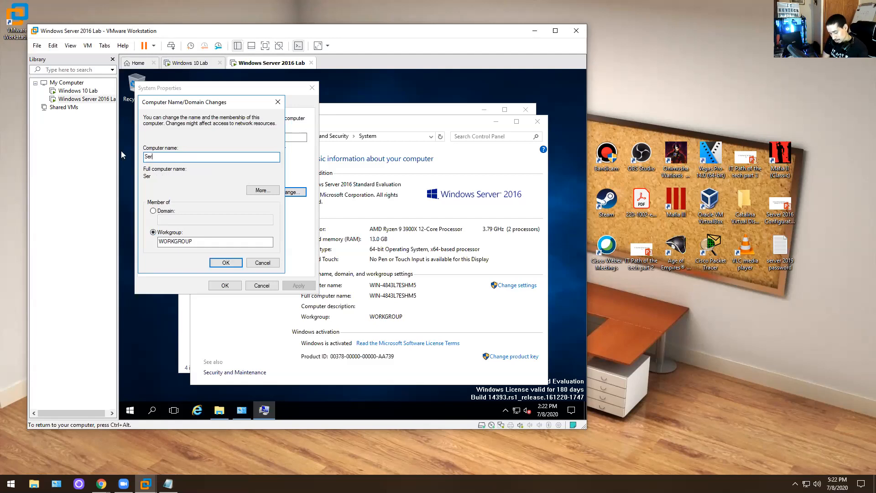
pyautogui.write('ver2016')
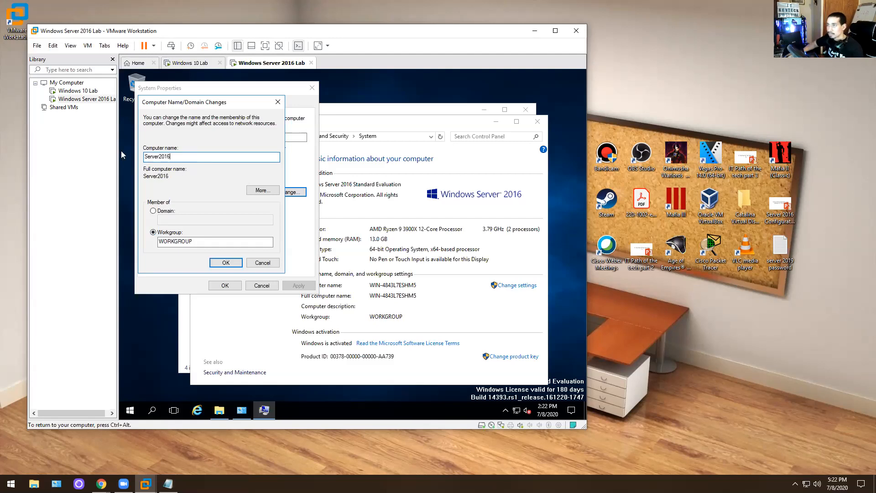
pyautogui.click(236, 263)
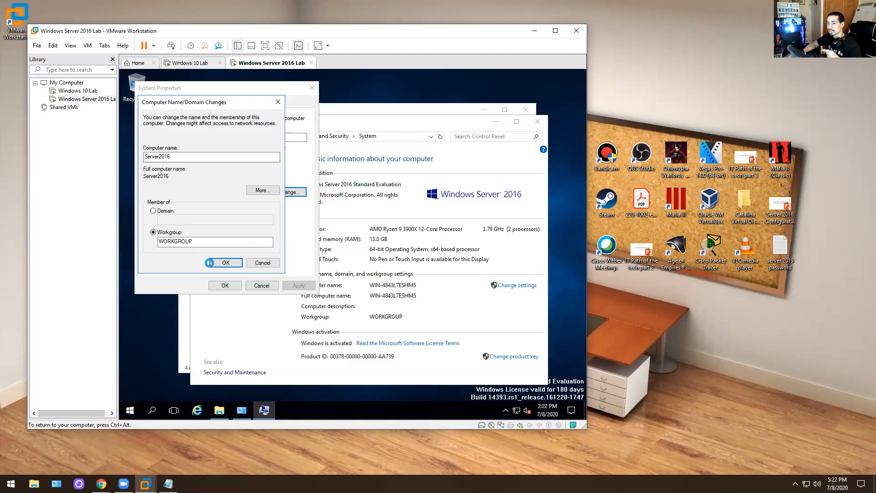
pyautogui.click(401, 255)
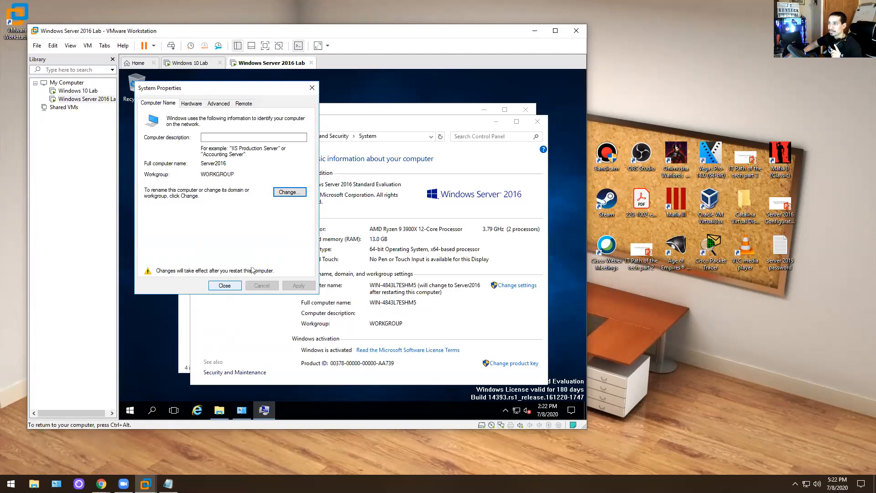
# - Reopen the server's System information page from This PC in File Explorer
pyautogui.click(414, 111)
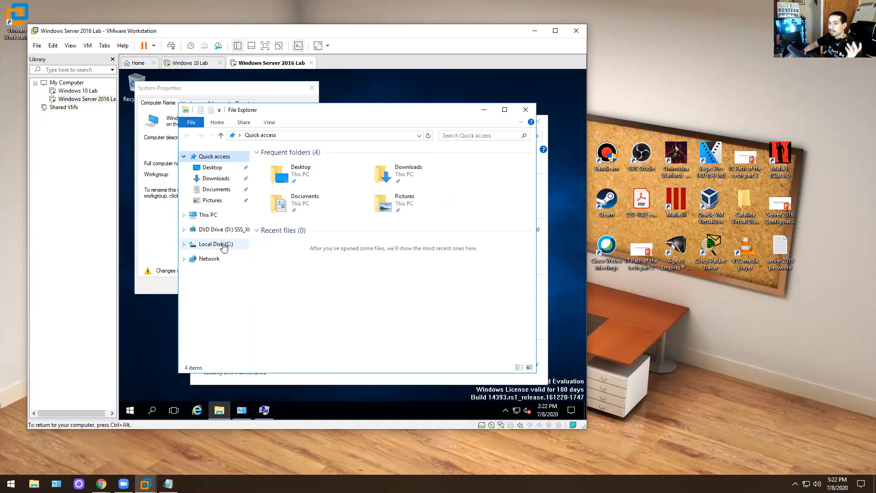
pyautogui.rightClick(205, 213)
pyautogui.click(425, 312)
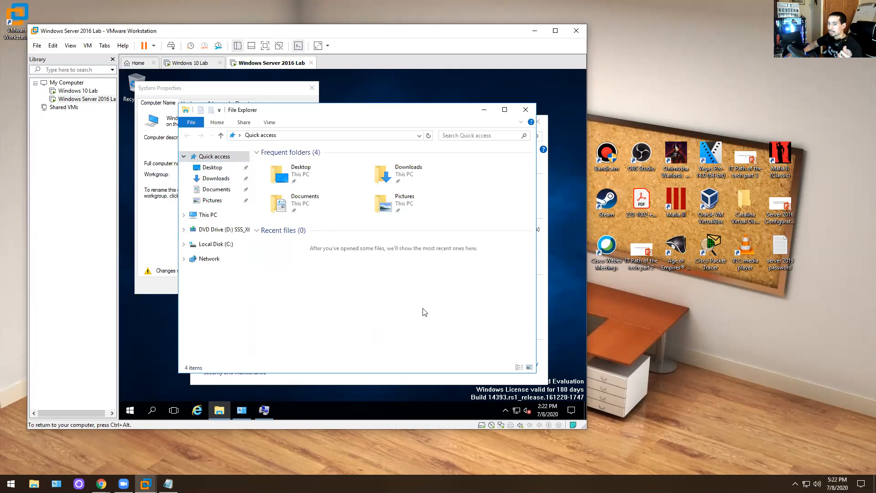
pyautogui.click(526, 110)
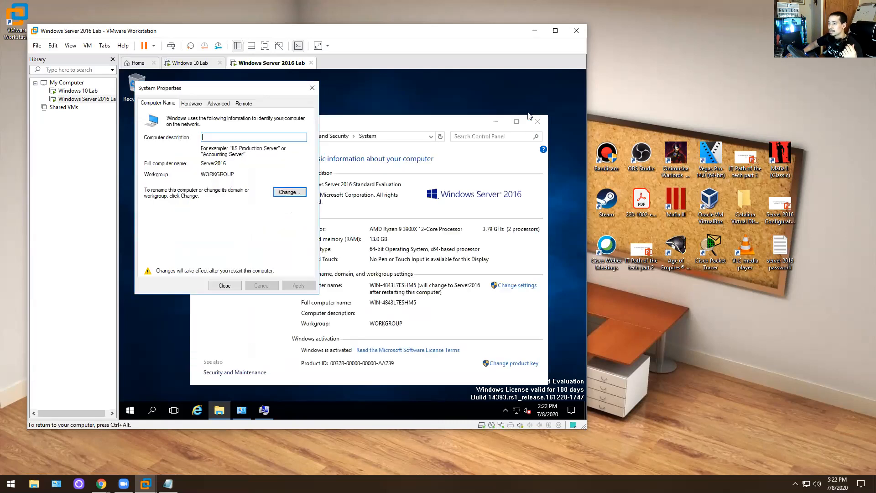
pyautogui.click(219, 409)
pyautogui.rightClick(206, 223)
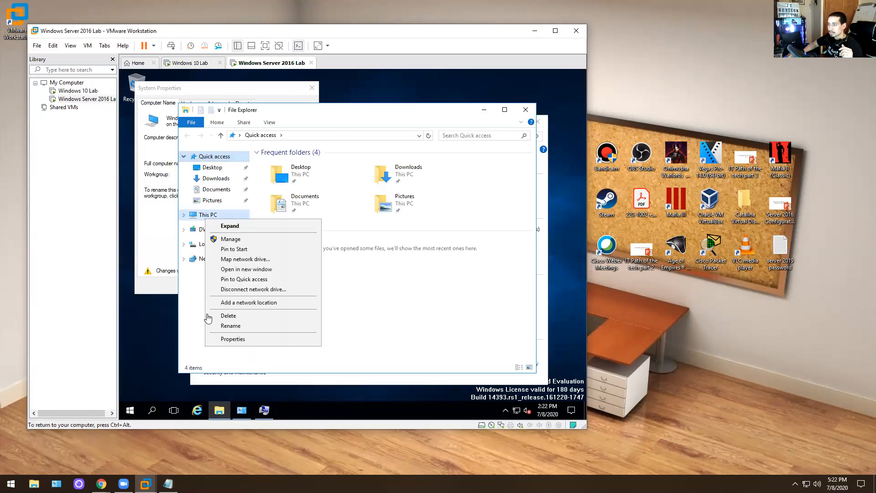
pyautogui.click(214, 338)
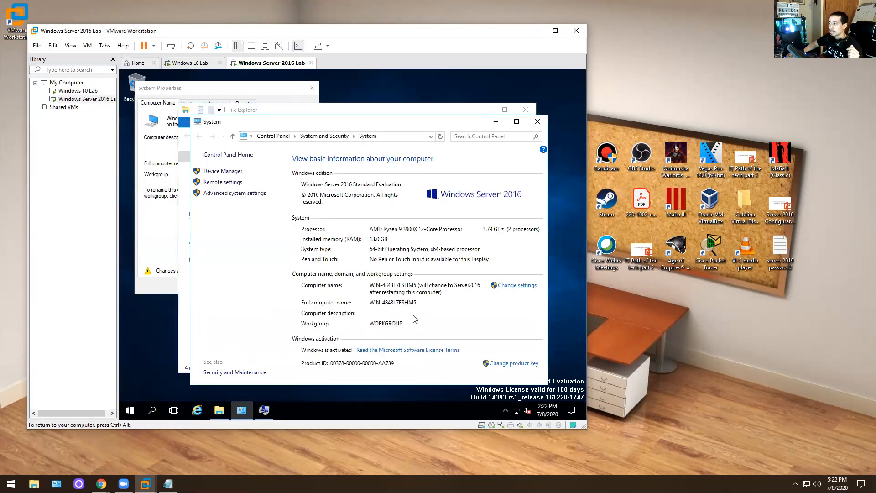
# - Close the System Properties dialogs, restart the server VM now, and switch to the Windows 10 Lab VM
pyautogui.click(509, 285)
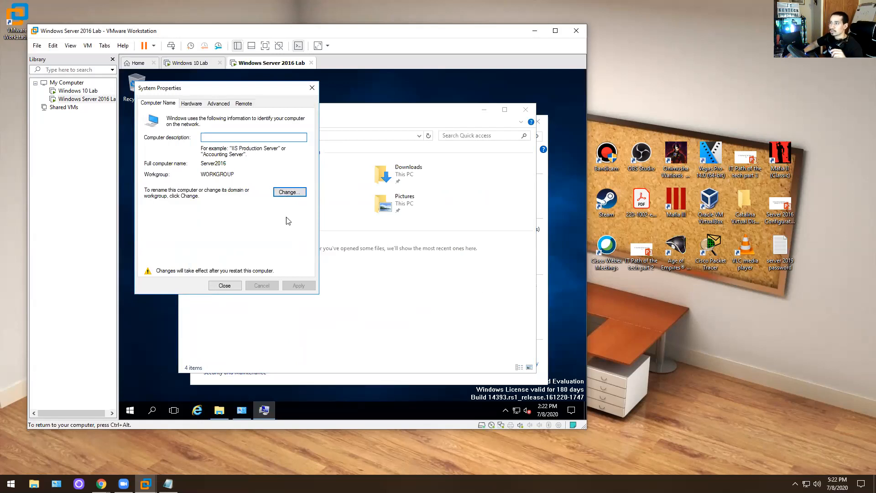
pyautogui.click(293, 194)
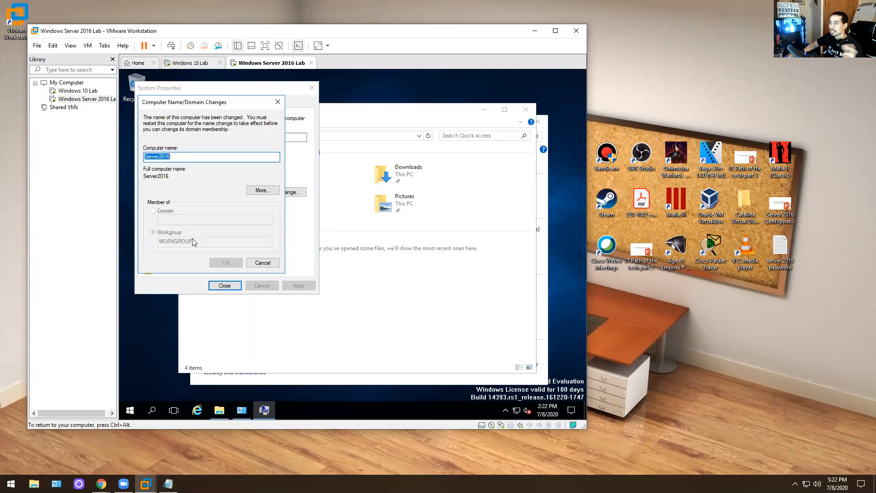
pyautogui.click(263, 263)
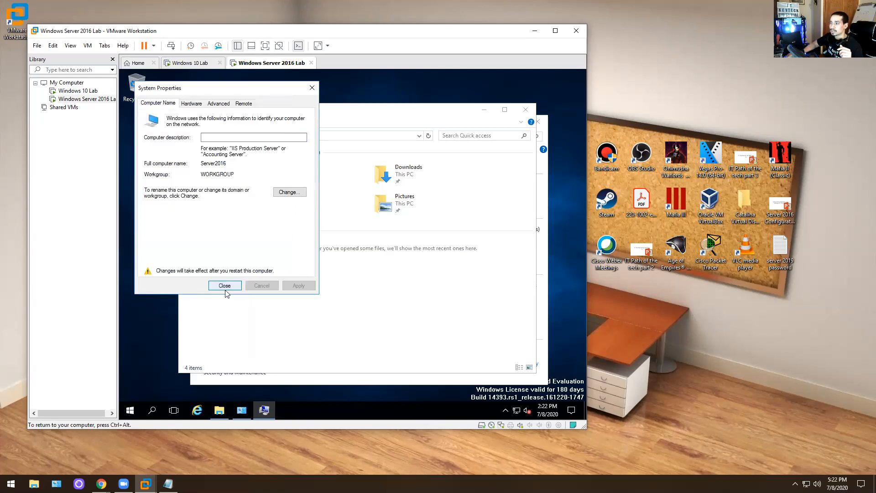
pyautogui.click(225, 286)
pyautogui.click(348, 254)
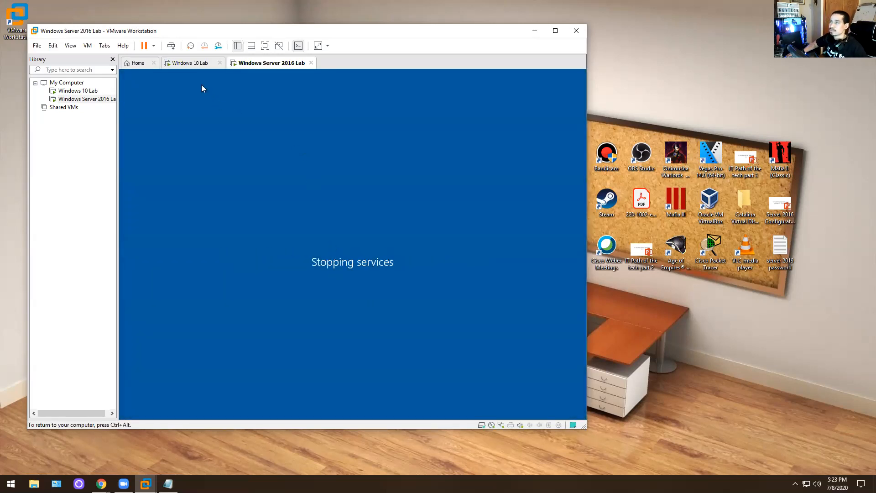
pyautogui.click(188, 63)
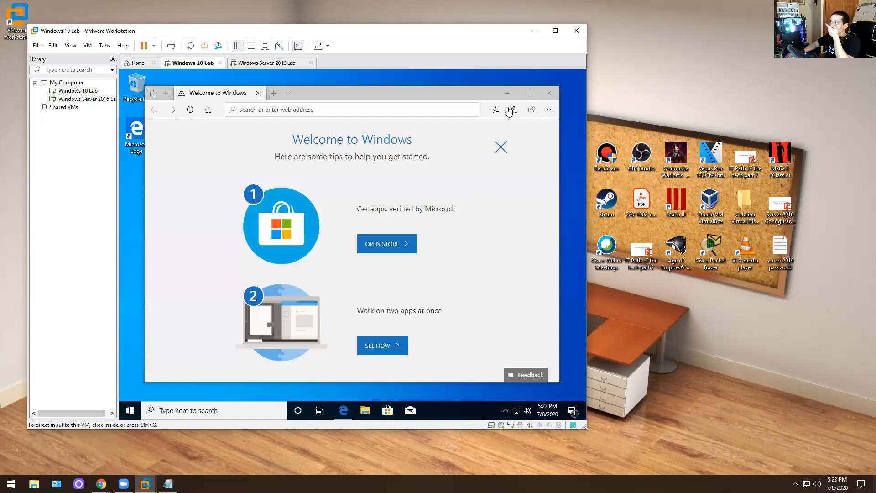
# - Close the Edge welcome page and open the Windows 10 VM's System page from This PC
pyautogui.click(543, 94)
pyautogui.click(543, 92)
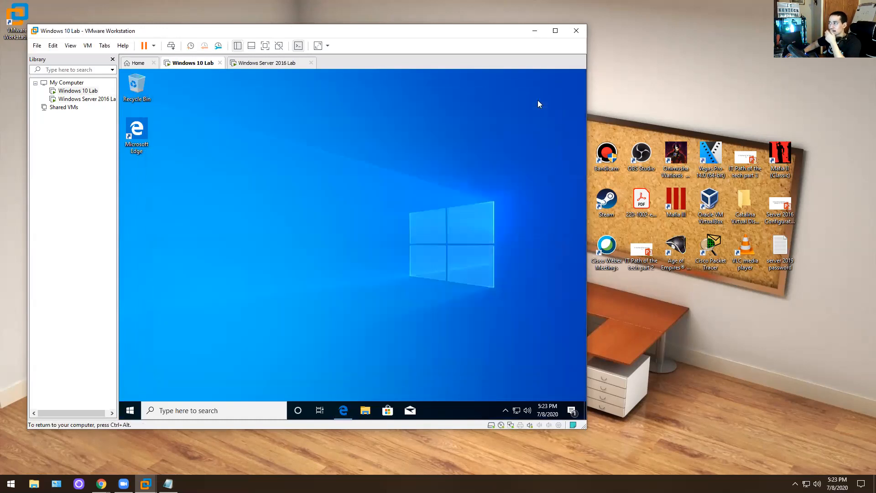
pyautogui.click(130, 414)
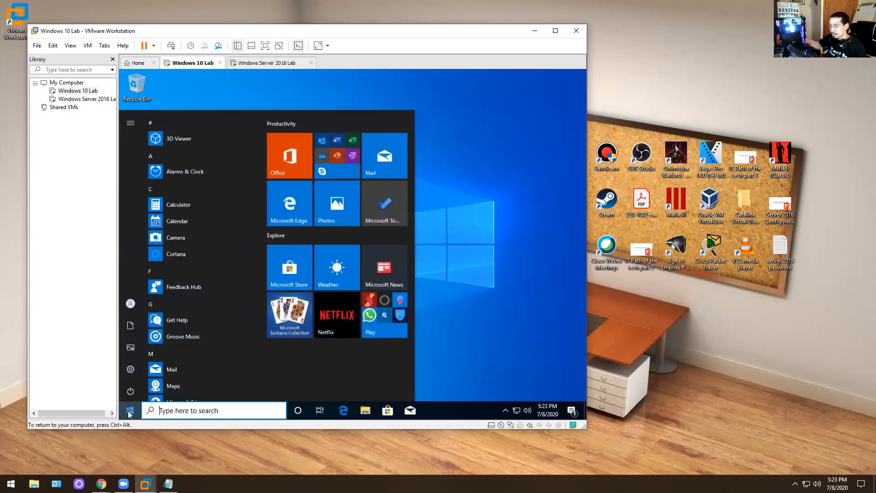
pyautogui.write('po')
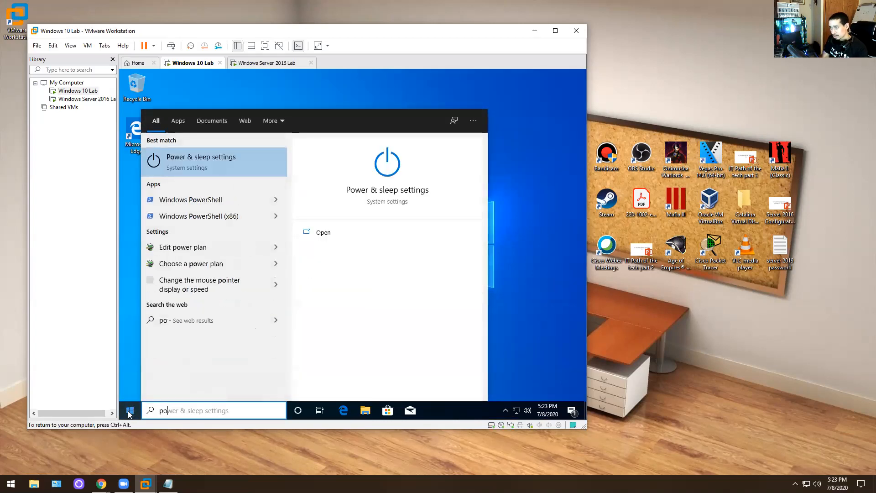
pyautogui.press('BackSpace')
pyautogui.press('BackSpace')
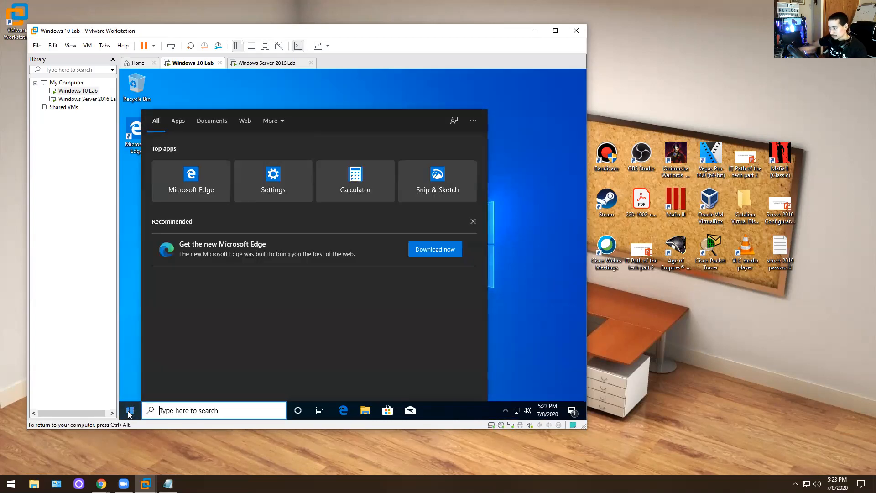
pyautogui.click(362, 413)
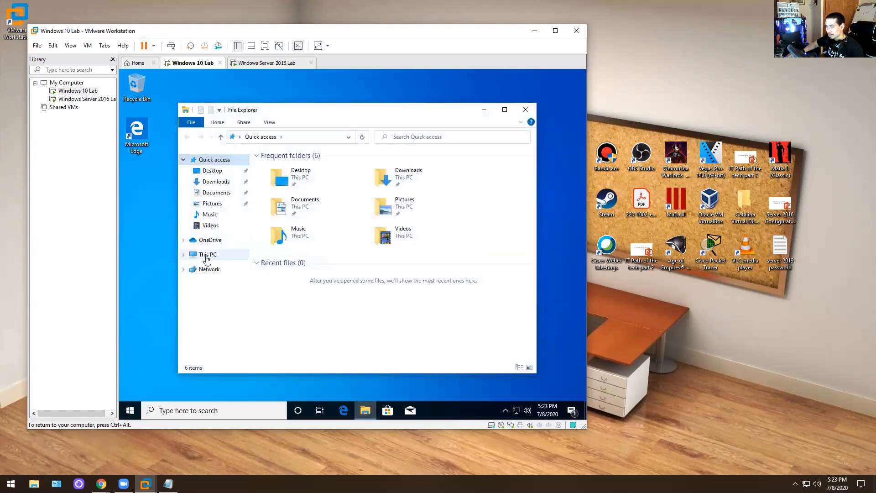
pyautogui.rightClick(205, 255)
pyautogui.click(232, 376)
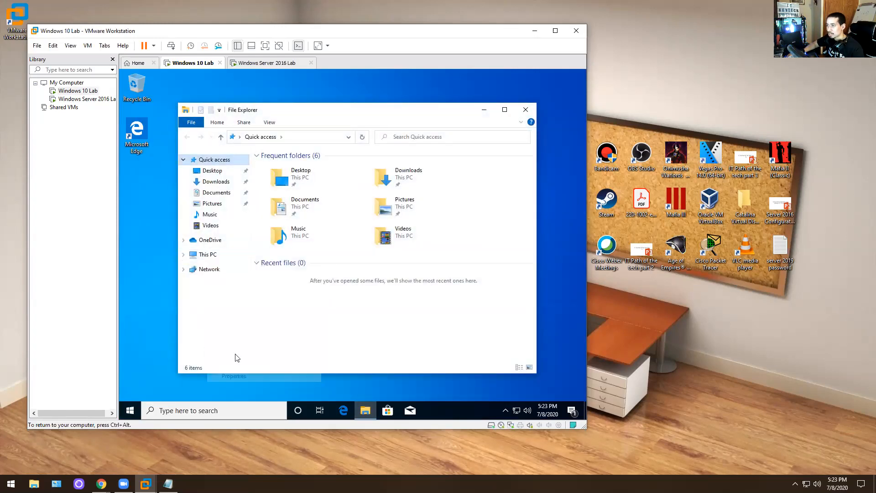
# - Set Performance Options visual effects to Adjust for best performance and close System Properties
pyautogui.click(511, 294)
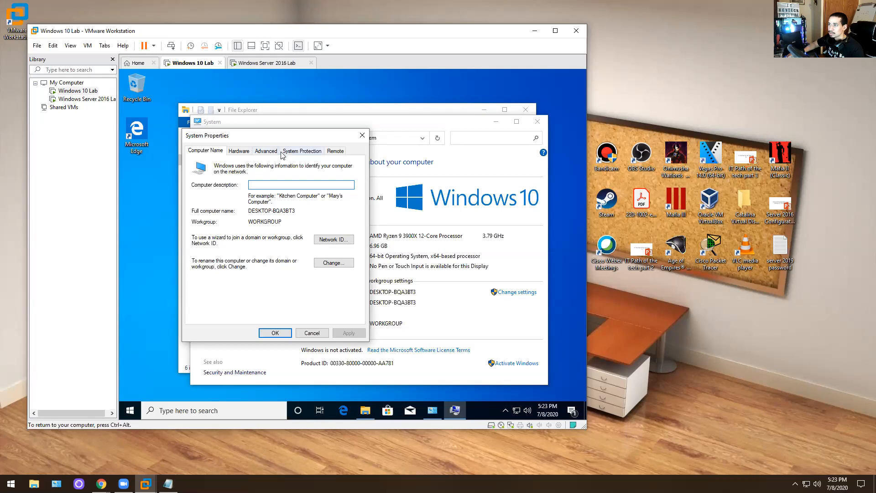
pyautogui.click(362, 135)
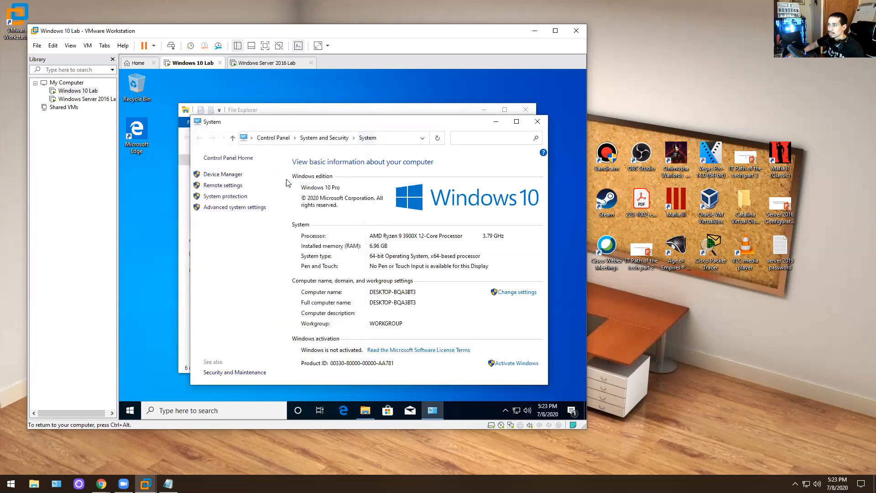
pyautogui.click(228, 207)
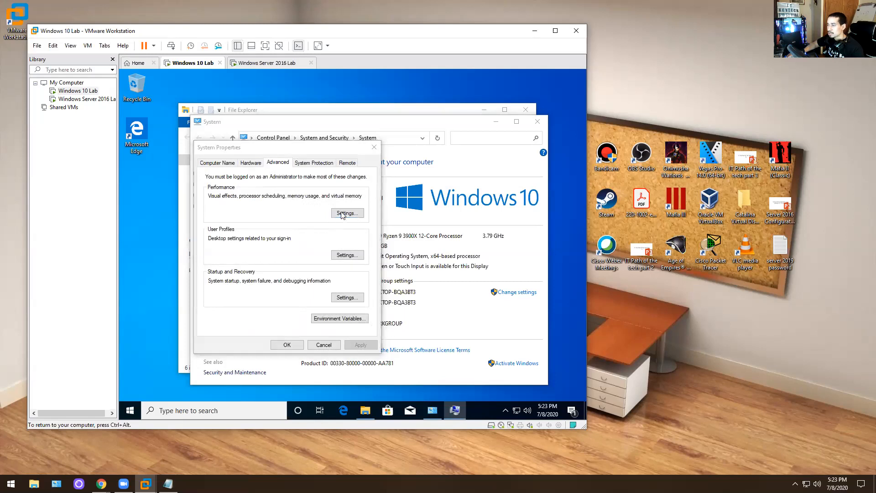
pyautogui.click(343, 214)
pyautogui.click(249, 202)
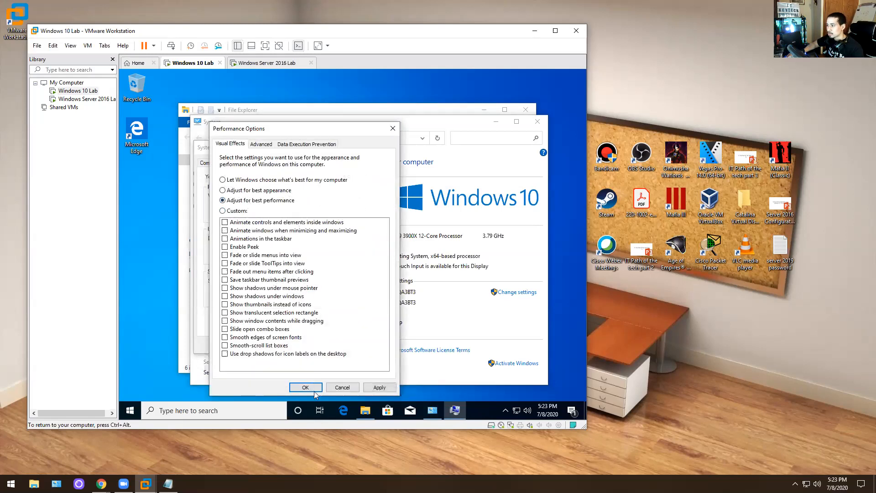
pyautogui.click(305, 387)
pyautogui.click(294, 345)
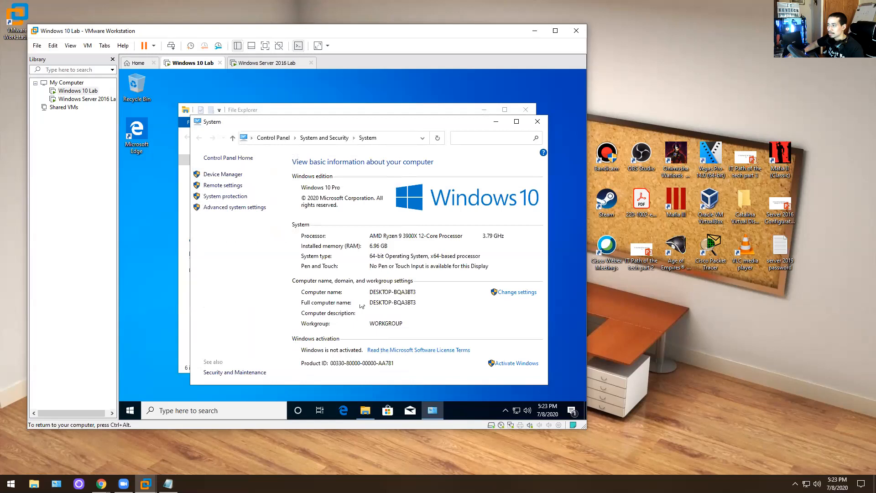
# - Rename the Windows 10 computer to Desktop2 and restart the VM now to apply it
pyautogui.click(512, 293)
pyautogui.click(279, 223)
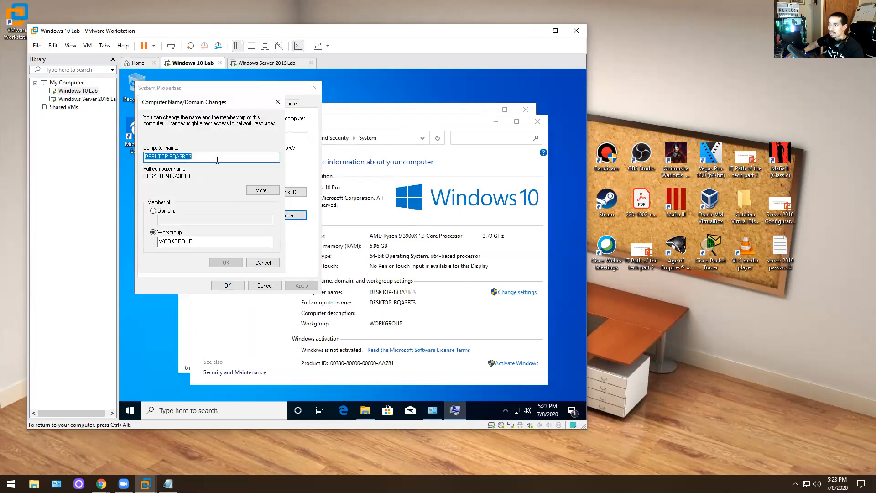
pyautogui.write('DesktopLab')
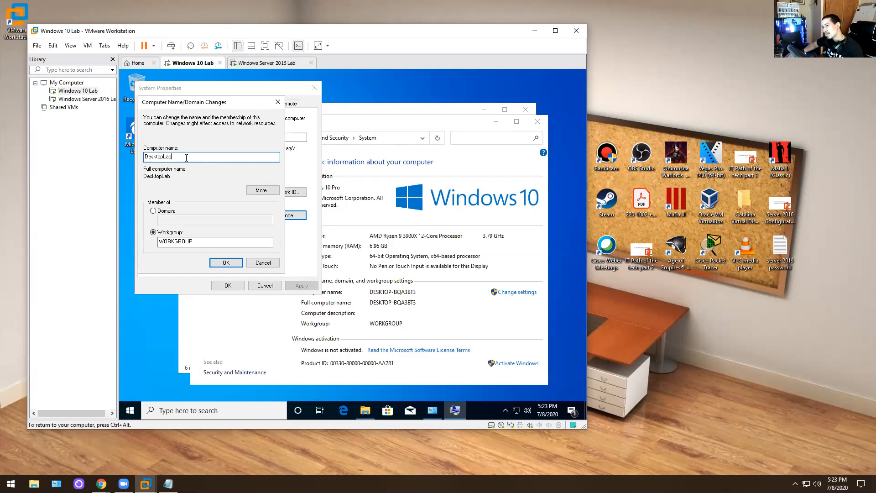
pyautogui.press('BackSpace')
pyautogui.press('BackSpace')
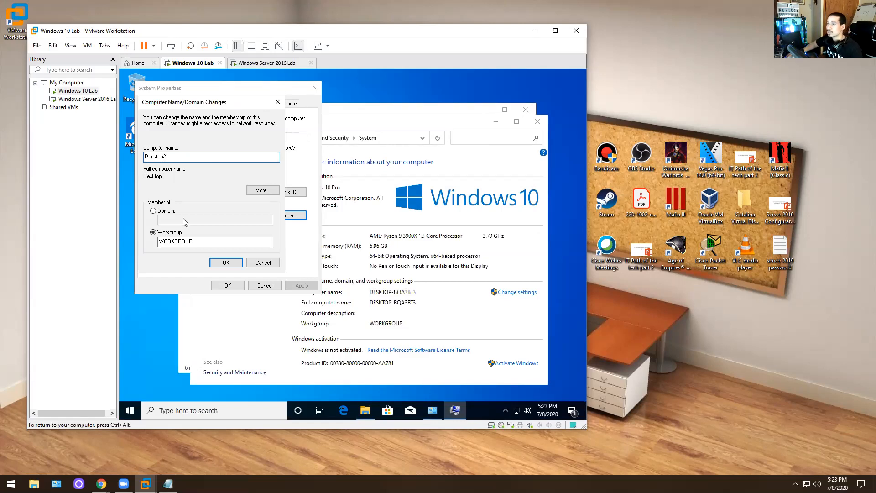
pyautogui.click(223, 262)
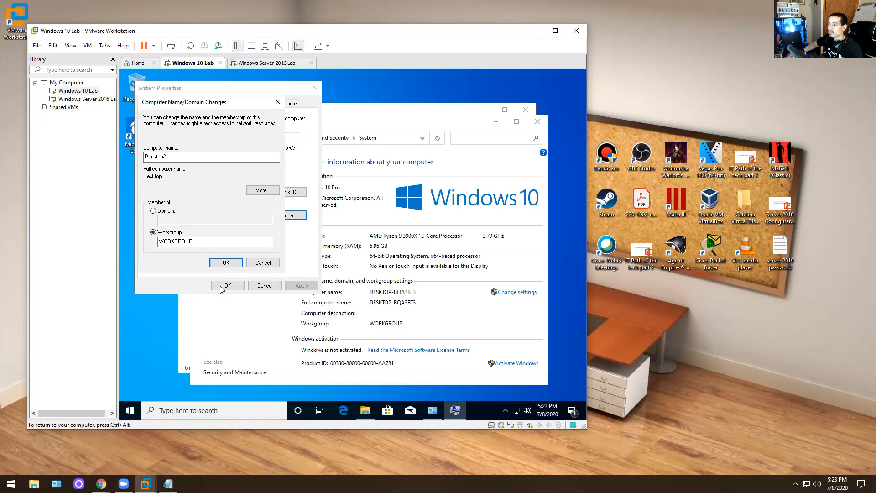
pyautogui.click(222, 263)
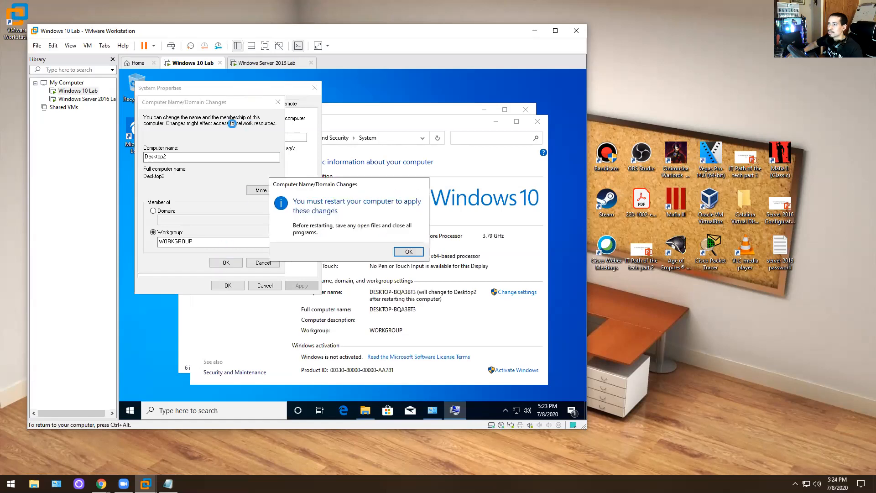
pyautogui.click(408, 251)
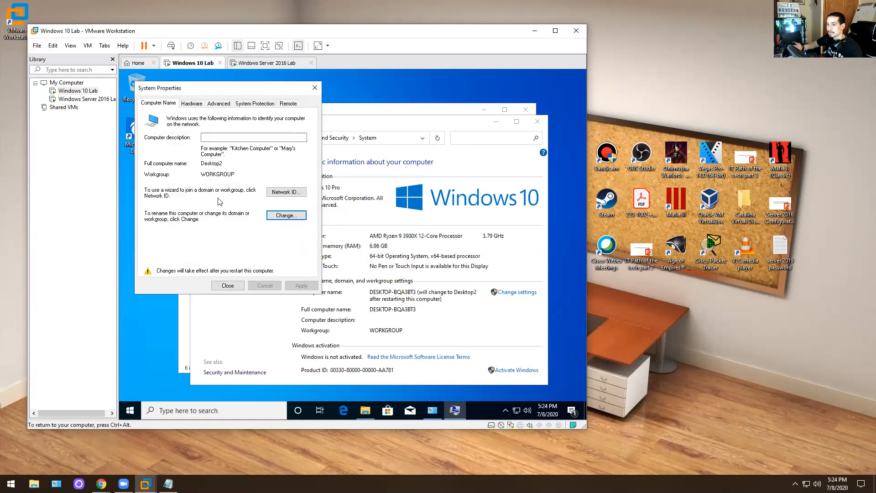
pyautogui.click(231, 286)
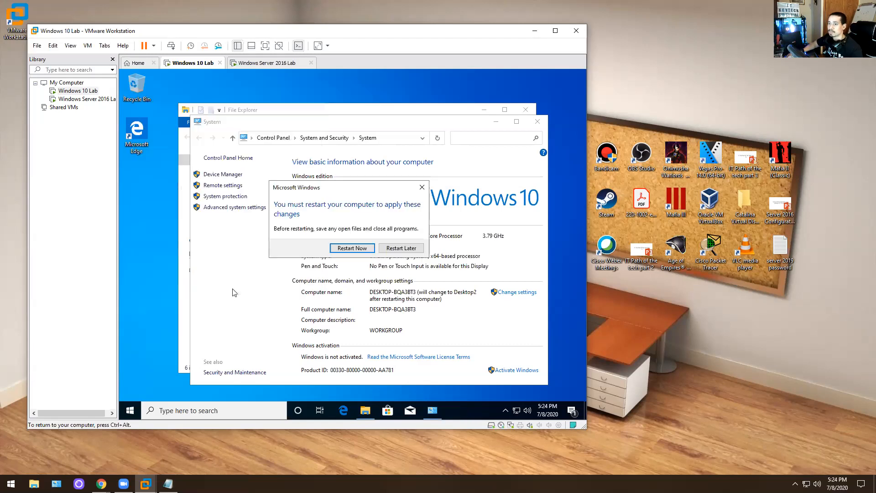
pyautogui.click(353, 248)
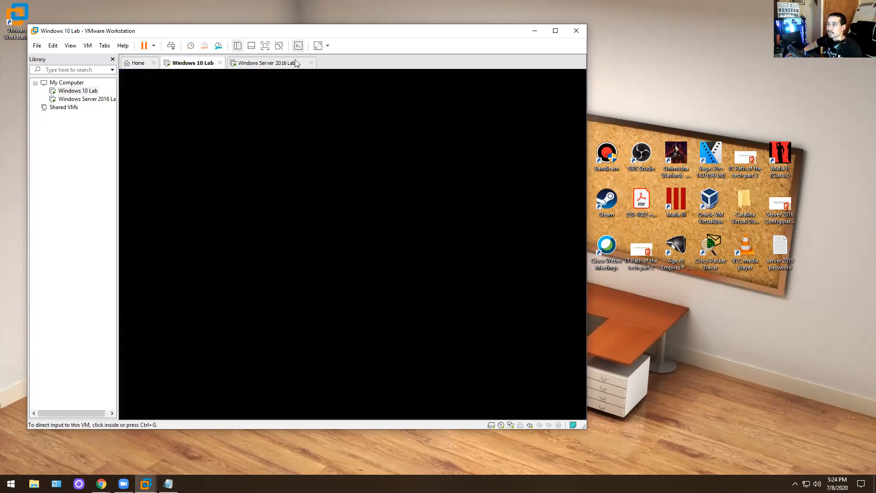
# - On the Windows Server 2016 Lab VM, send Ctrl+Alt+Del and sign in as Administrator with the password
pyautogui.click(269, 63)
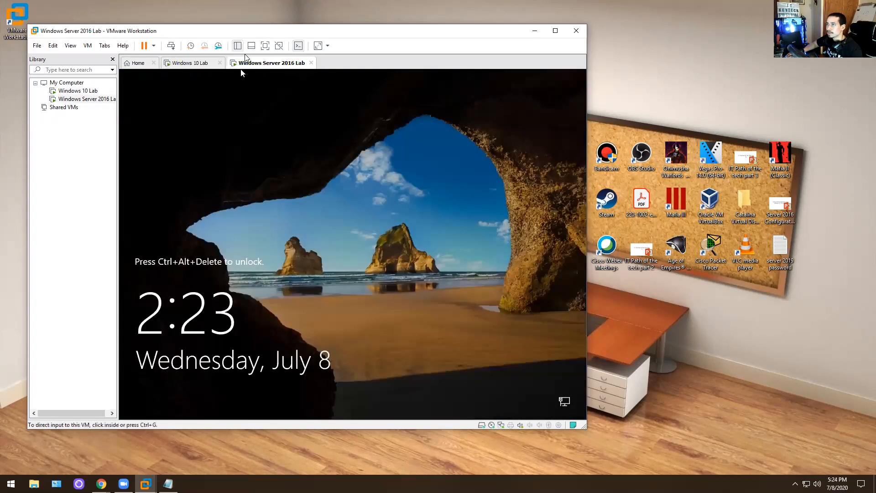
pyautogui.rightClick(276, 68)
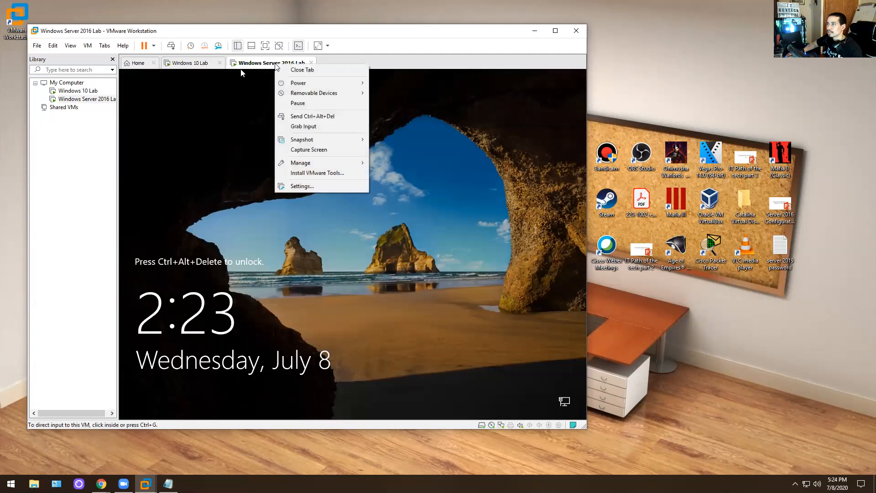
pyautogui.click(282, 115)
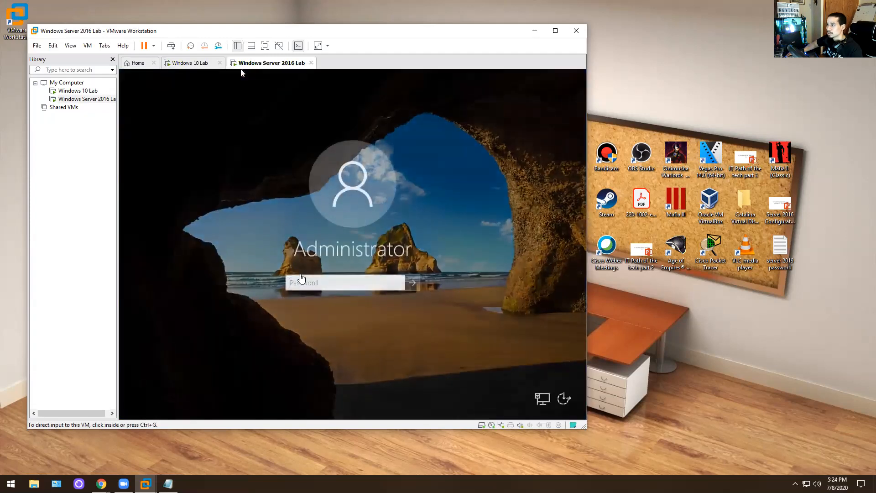
pyautogui.write('P')
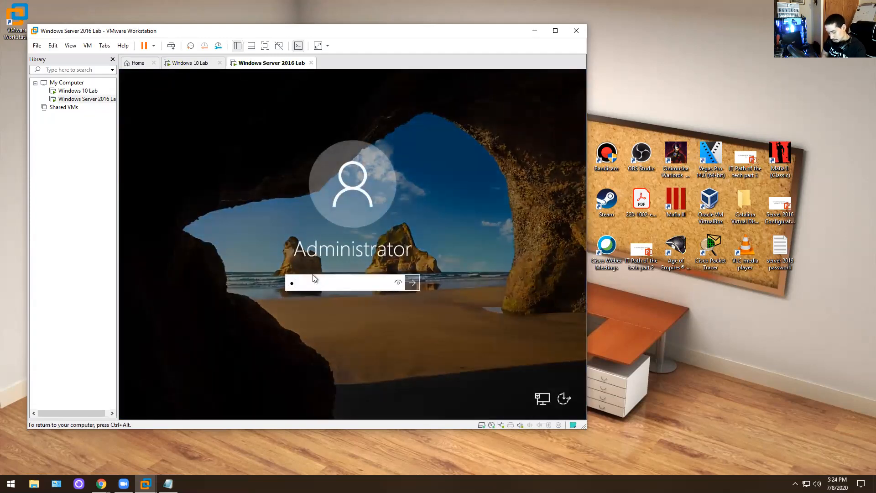
pyautogui.write('ssword123!')
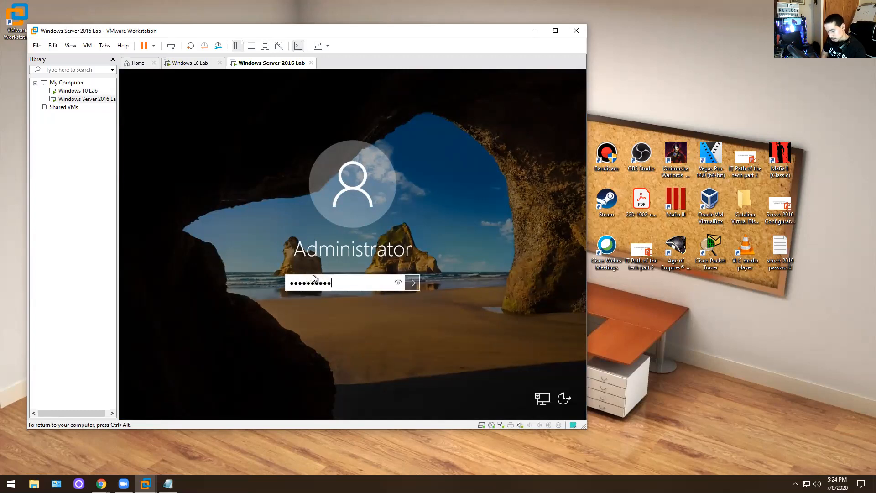
pyautogui.press('Return')
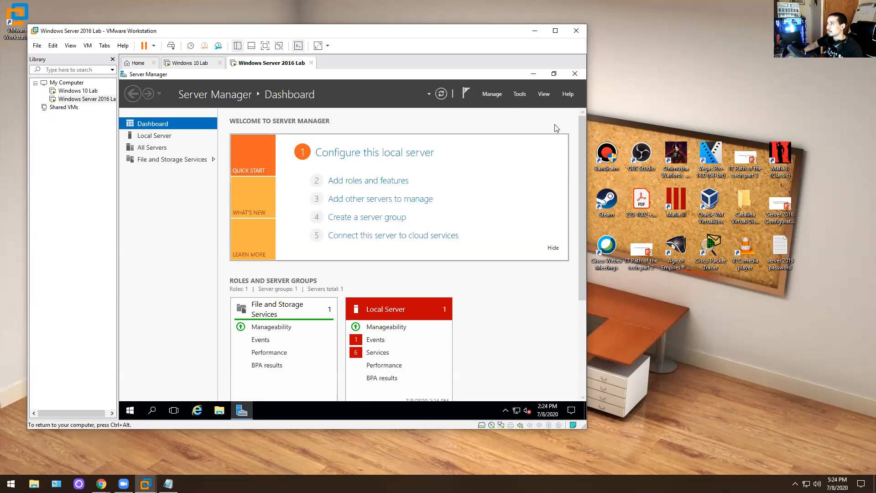
# - Relaunch Server Manager from the Start menu and open its Manage menu
pyautogui.click(582, 75)
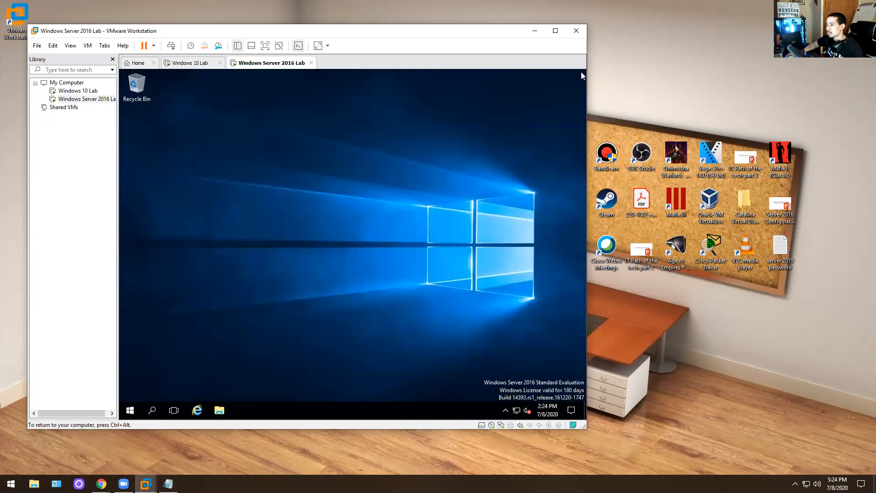
pyautogui.click(128, 411)
pyautogui.click(199, 231)
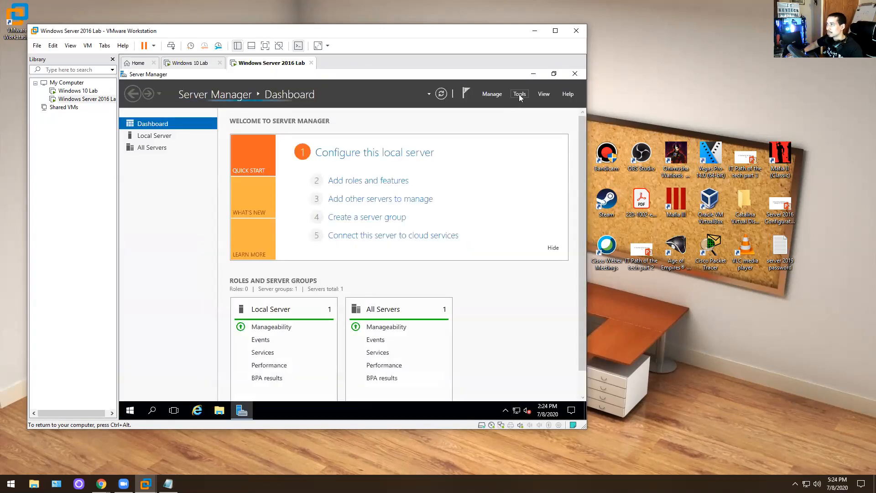
pyautogui.click(520, 94)
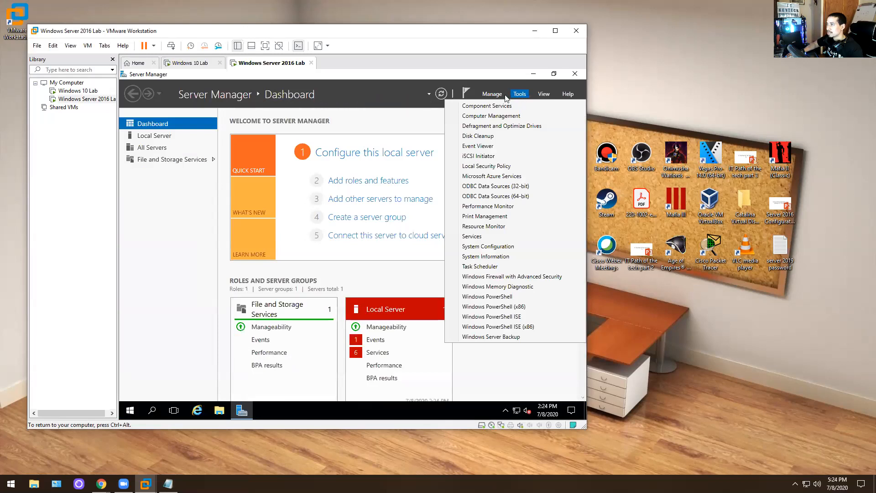
pyautogui.click(492, 94)
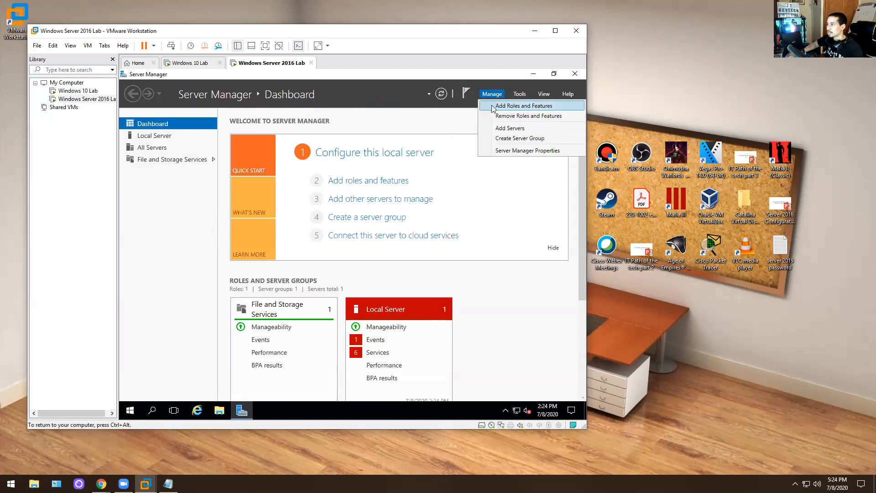
# - Start the Add Roles and Features wizard and advance to the Server Roles page
pyautogui.click(495, 108)
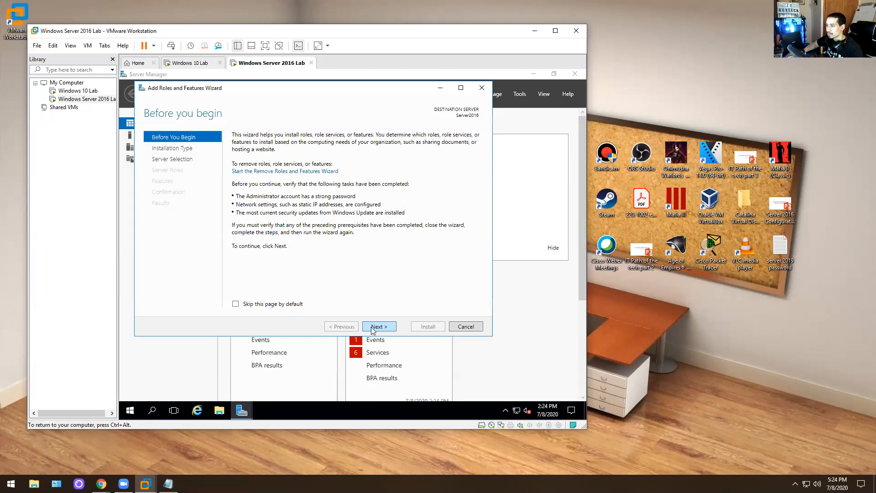
pyautogui.click(378, 326)
pyautogui.click(372, 328)
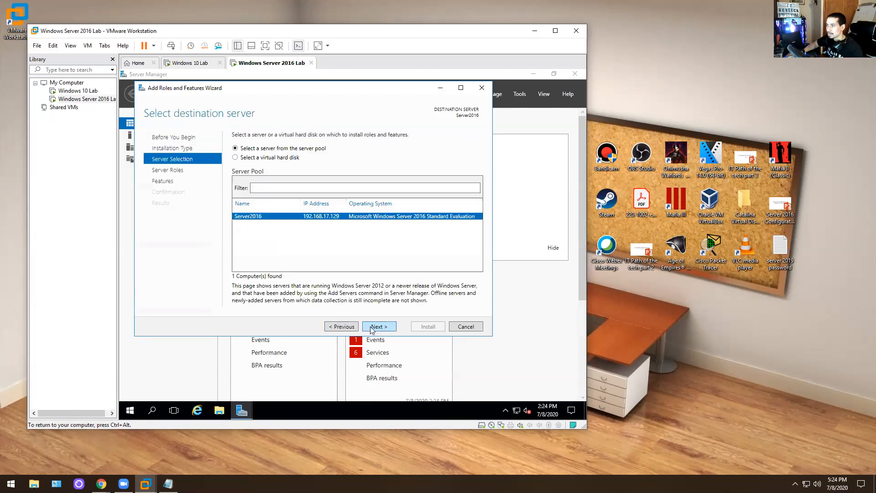
pyautogui.click(343, 327)
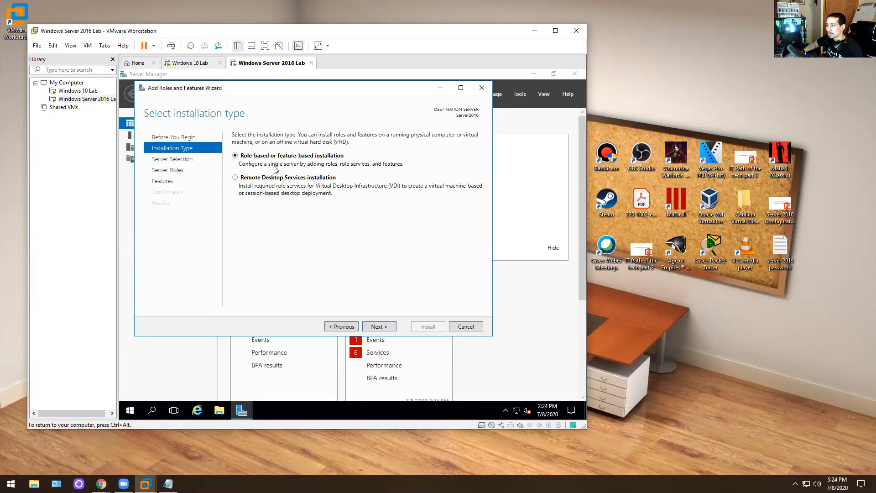
pyautogui.click(378, 328)
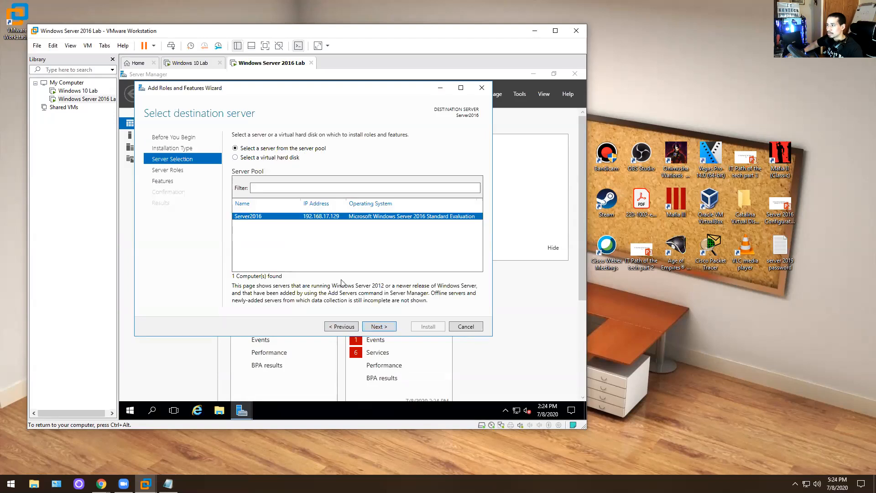
pyautogui.click(382, 327)
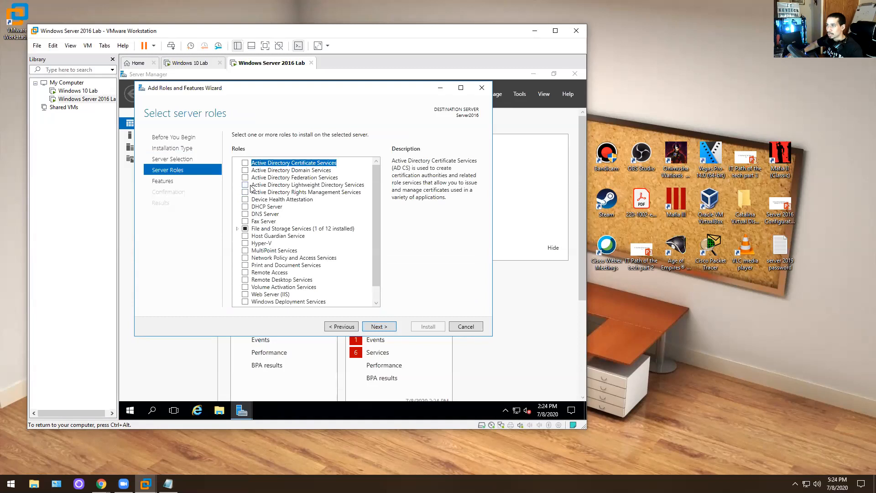
# - Select Active Directory Domain Services with its management features, install it, and switch to Windows 10 Lab
pyautogui.click(246, 170)
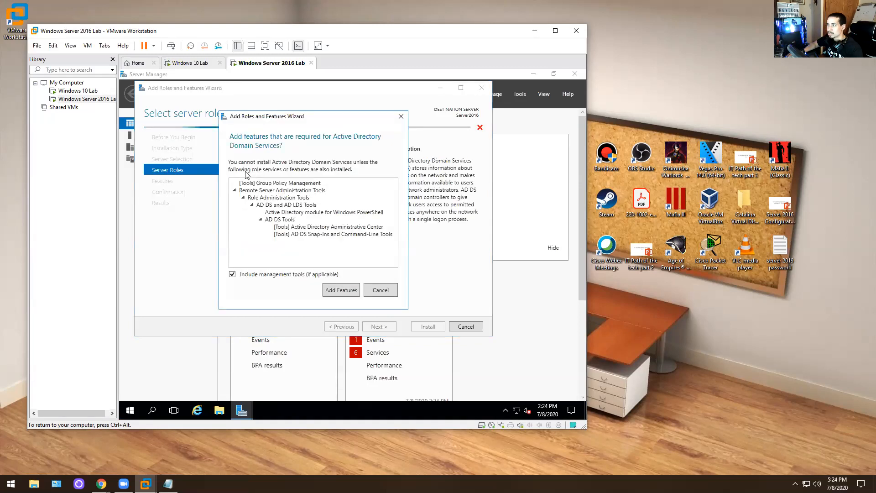
pyautogui.click(334, 295)
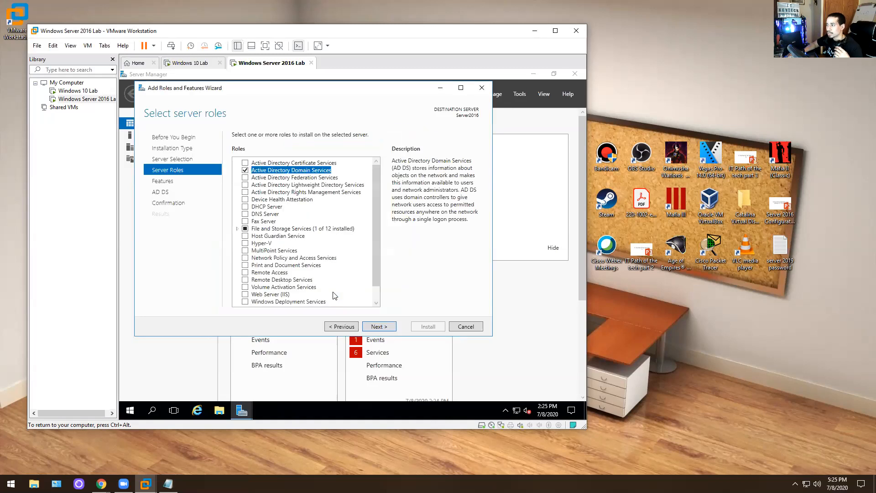
pyautogui.click(379, 326)
pyautogui.click(378, 326)
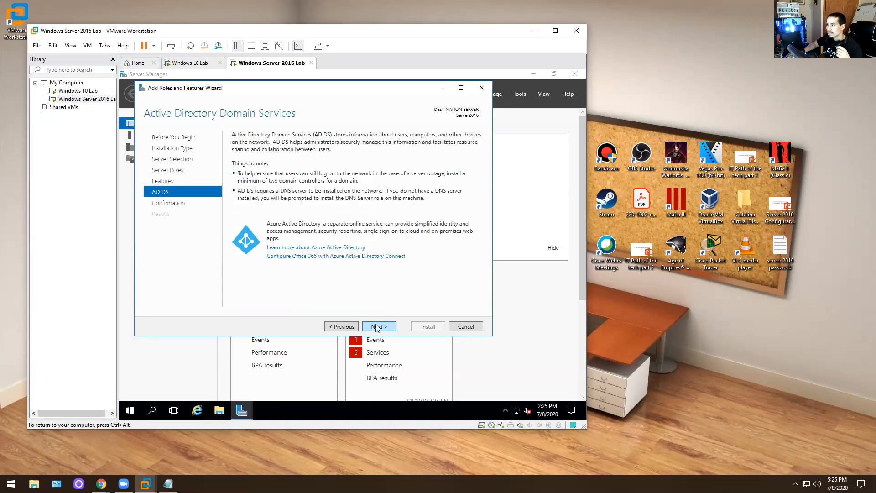
pyautogui.click(378, 326)
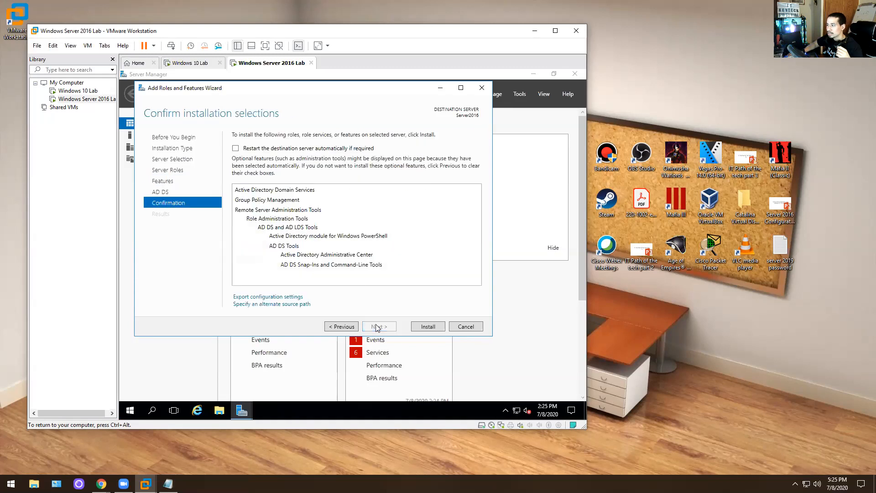
pyautogui.click(433, 325)
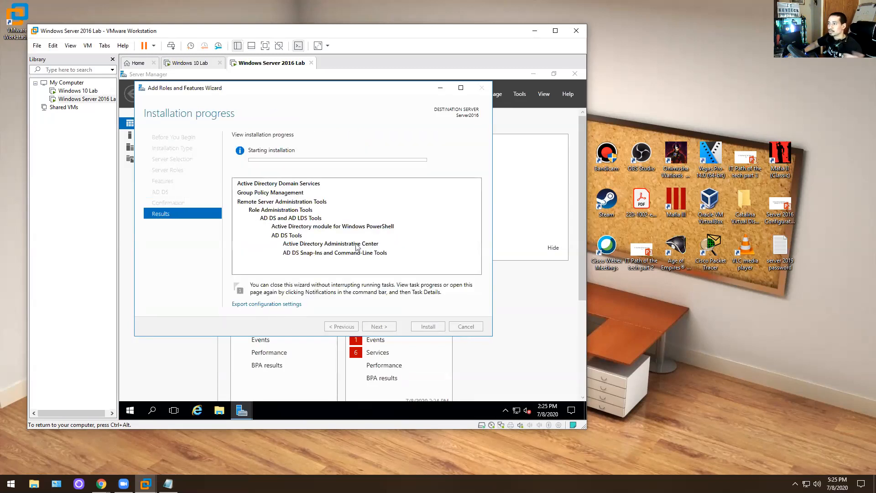
pyautogui.click(189, 65)
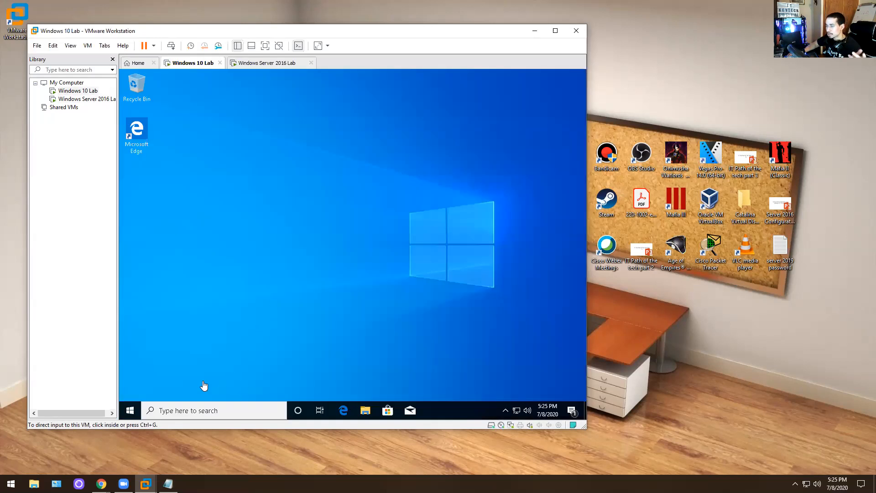
# - Open and dismiss the Windows 10 search panel after a quick look at the server's installation progress
pyautogui.click(131, 410)
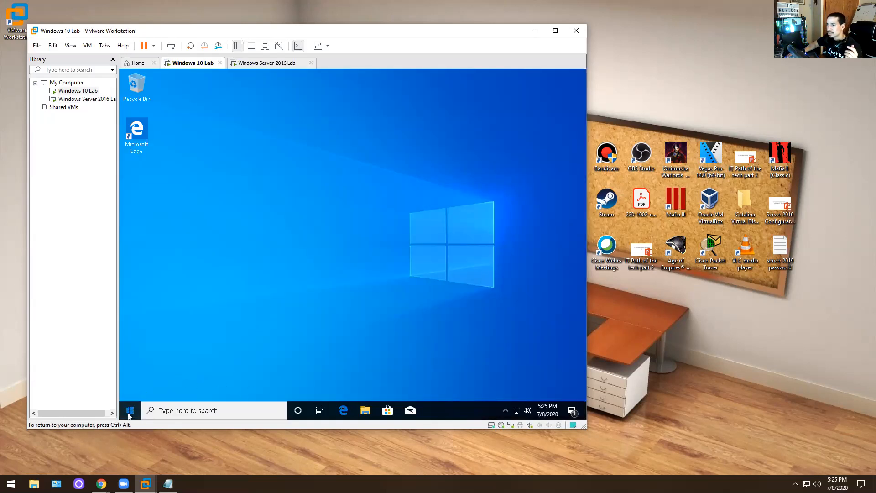
pyautogui.click(132, 412)
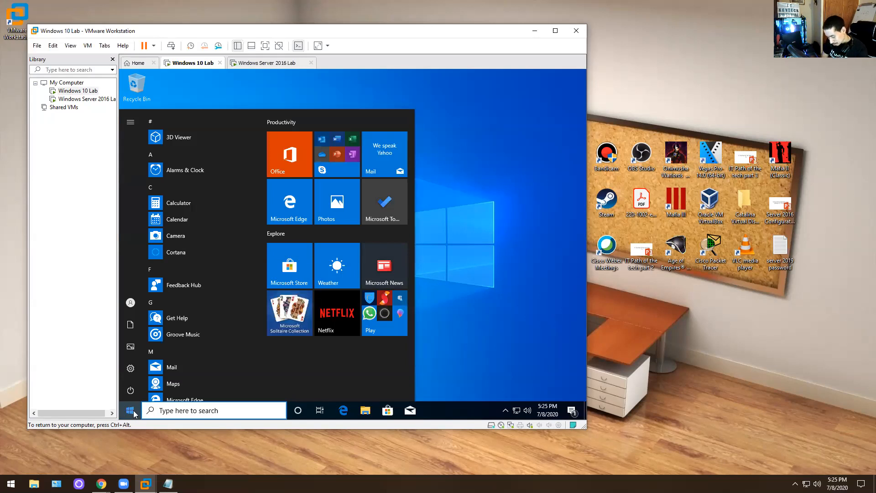
pyautogui.press('super+s')
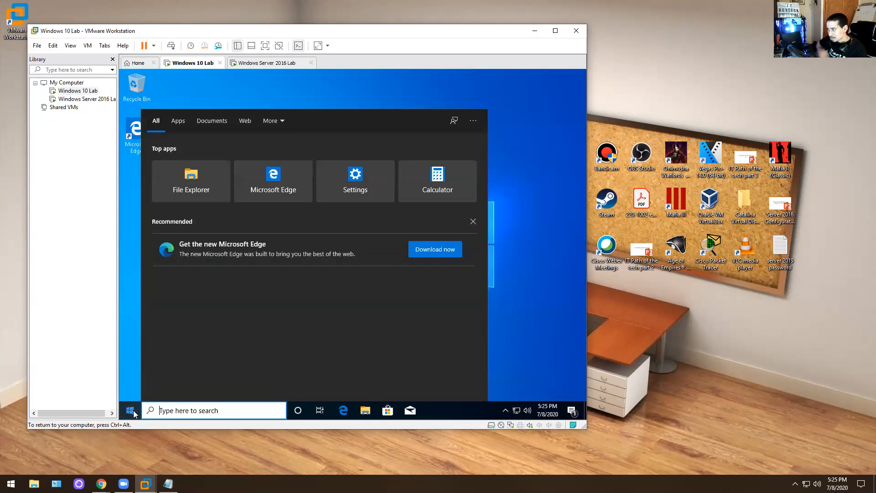
pyautogui.click(493, 228)
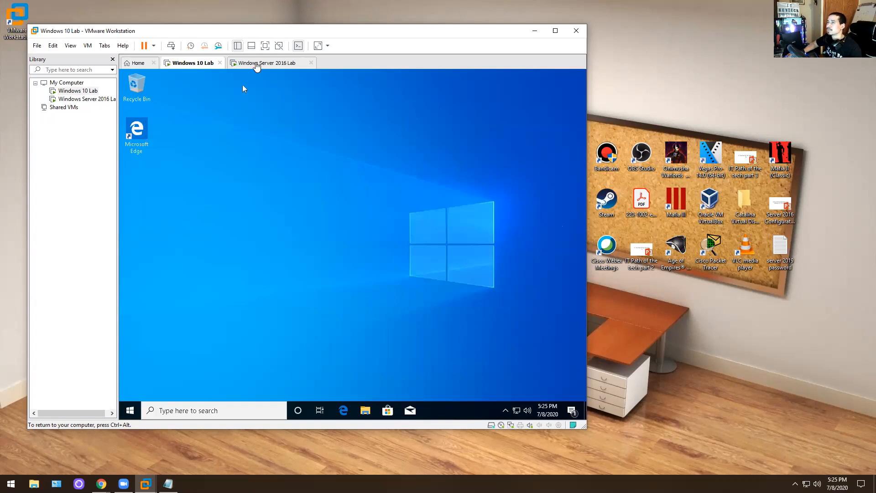
pyautogui.click(255, 63)
pyautogui.click(191, 65)
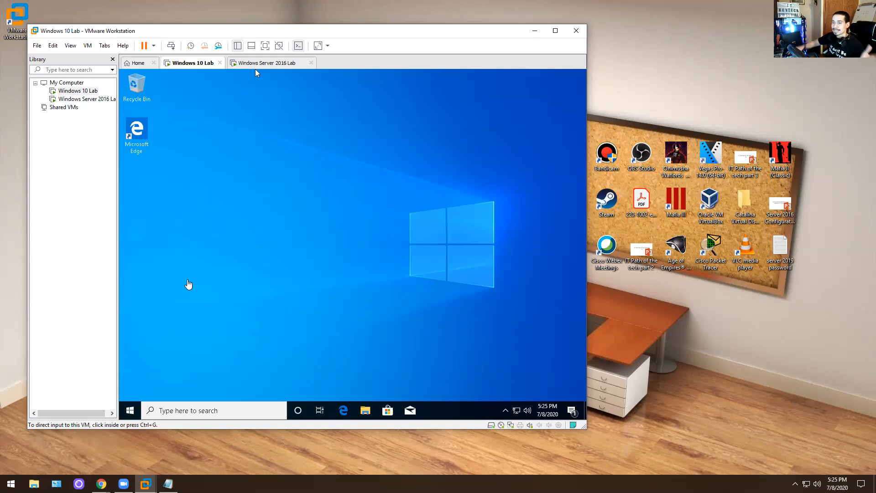
# - View the Windows 10 VM's system information from This PC, close File Explorer, and return to the Server 2016 Lab VM
pyautogui.click(364, 411)
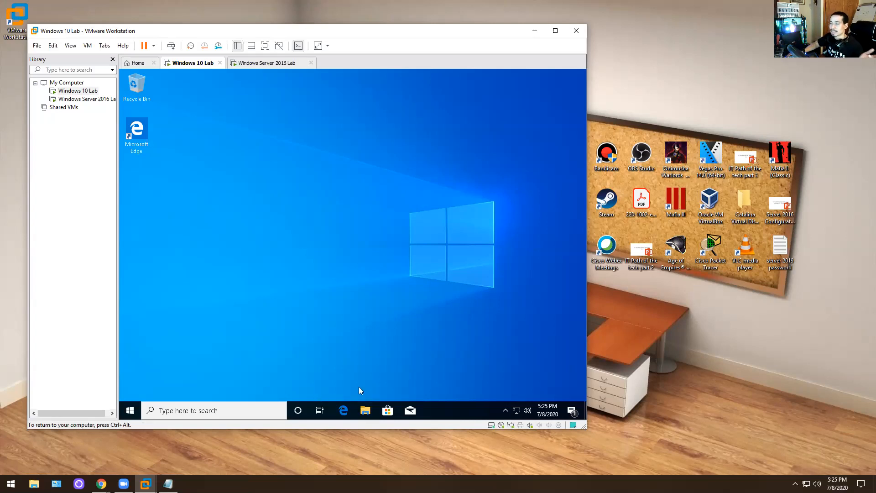
pyautogui.click(367, 412)
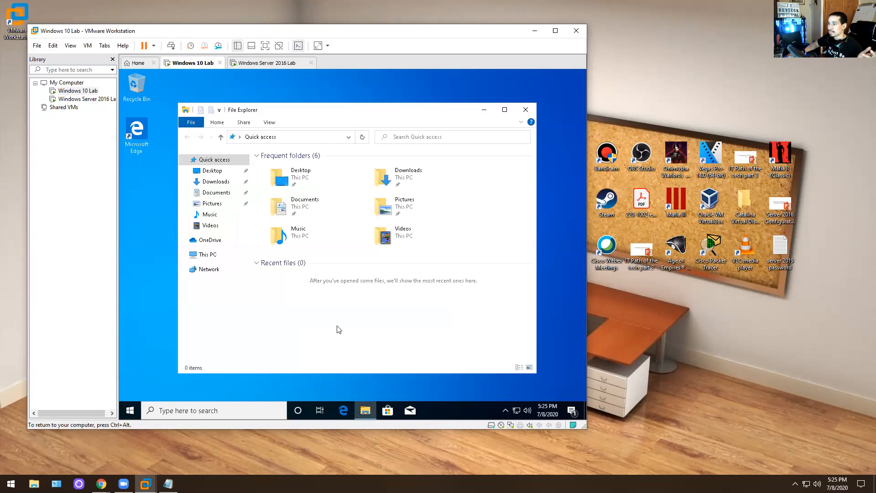
pyautogui.rightClick(200, 255)
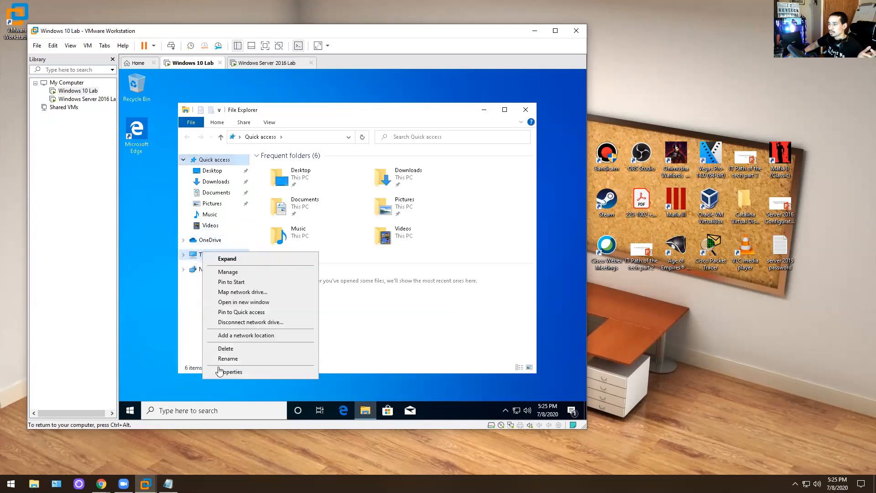
pyautogui.click(222, 372)
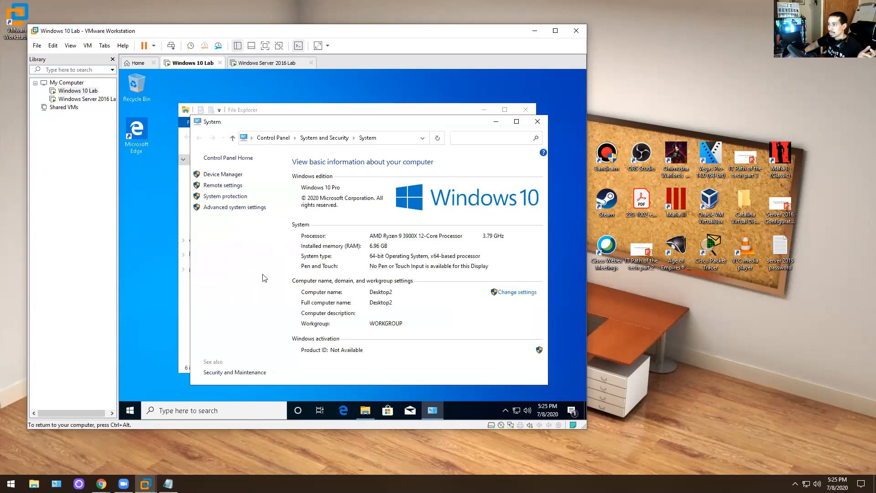
pyautogui.click(184, 271)
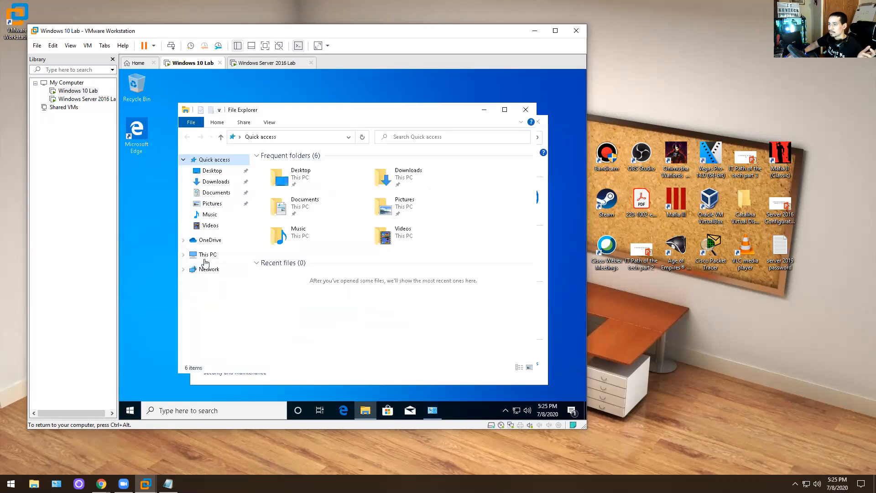
pyautogui.click(525, 109)
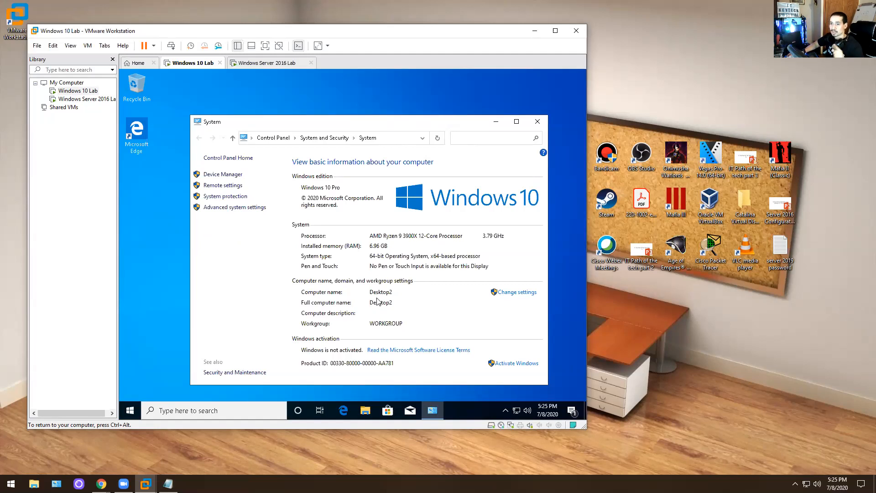
pyautogui.click(263, 64)
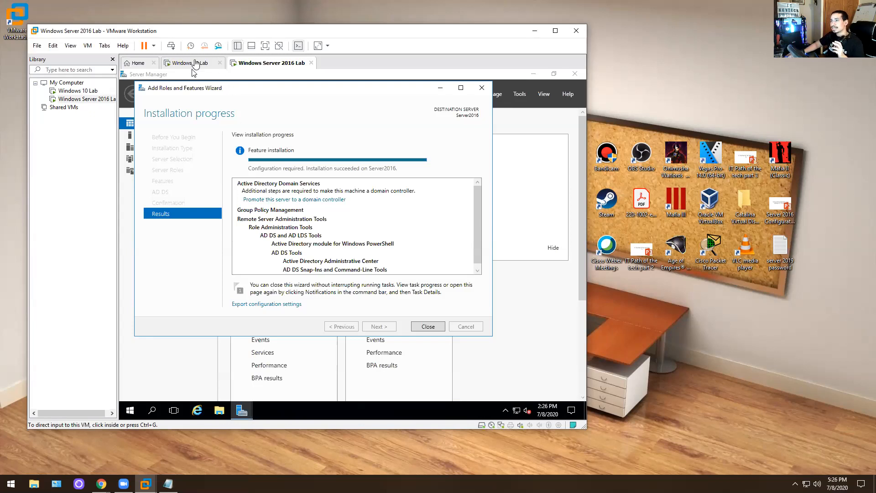
# - Flip to the Windows 10 tab and back, then choose 'Promote this server to a domain controller'
pyautogui.click(194, 63)
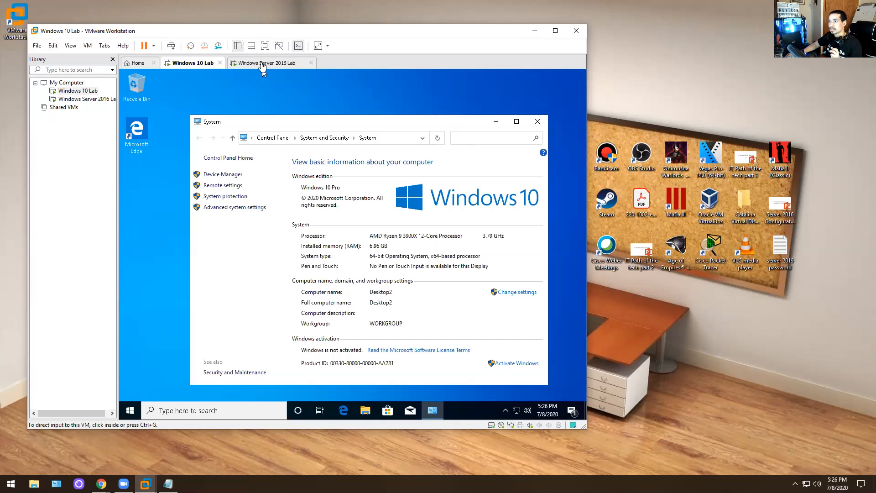
pyautogui.click(263, 67)
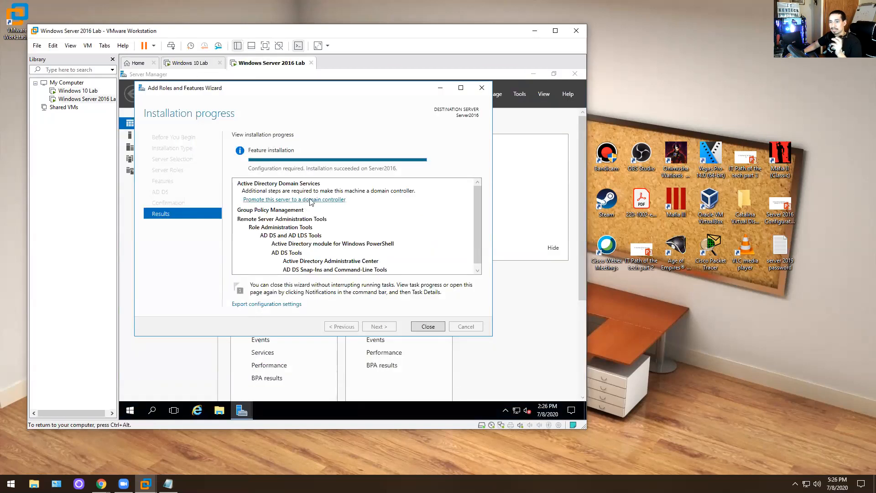
pyautogui.click(326, 203)
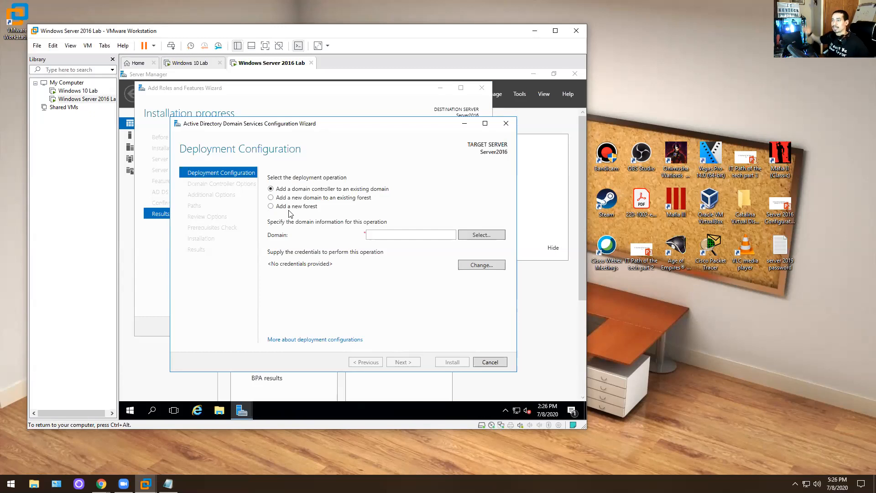
# - Select 'Add a new forest' with root domain name kevtech.com and proceed to Domain Controller Options
pyautogui.click(306, 207)
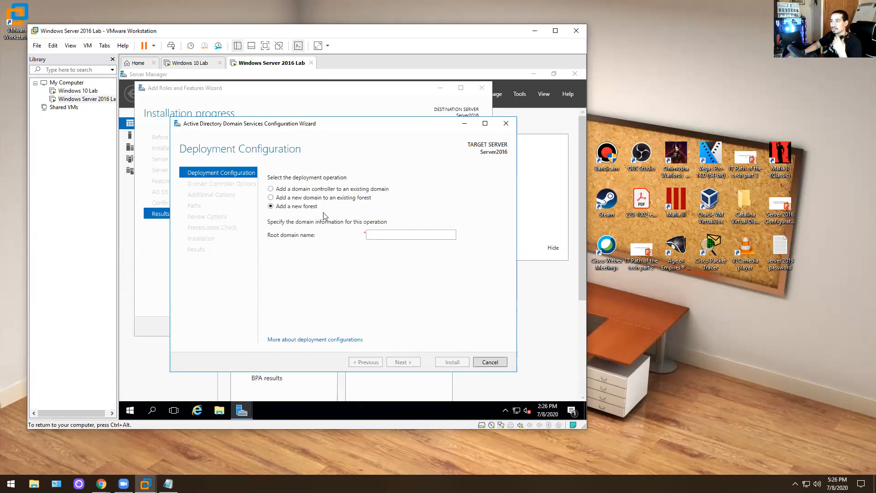
pyautogui.click(384, 238)
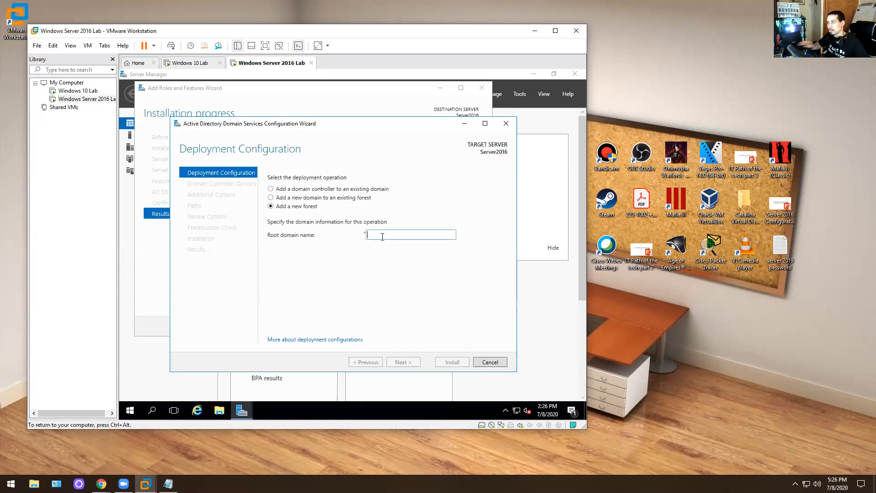
pyautogui.write('kectech.')
pyautogui.press('BackSpace')
pyautogui.press('BackSpace')
pyautogui.press('BackSpace')
pyautogui.press('BackSpace')
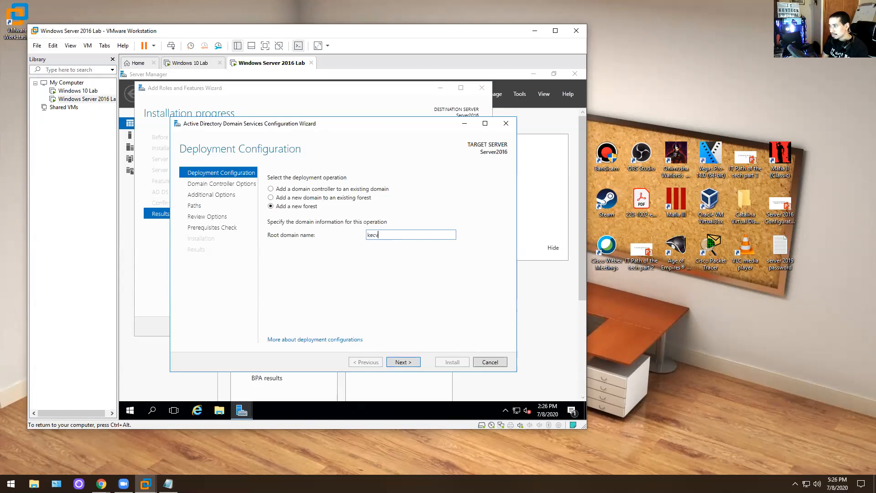
pyautogui.write('exh')
pyautogui.press('BackSpace')
pyautogui.press('BackSpace')
pyautogui.write('cjh')
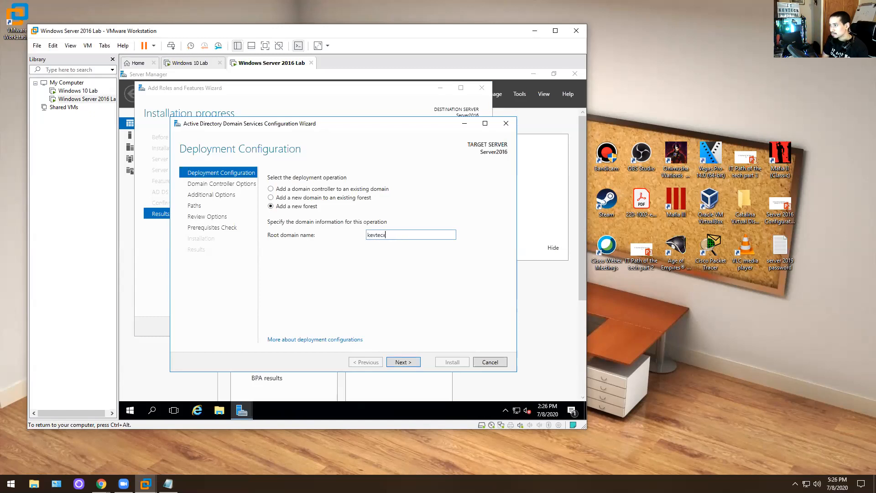
pyautogui.press('BackSpace')
pyautogui.press('BackSpace')
pyautogui.write('h.com')
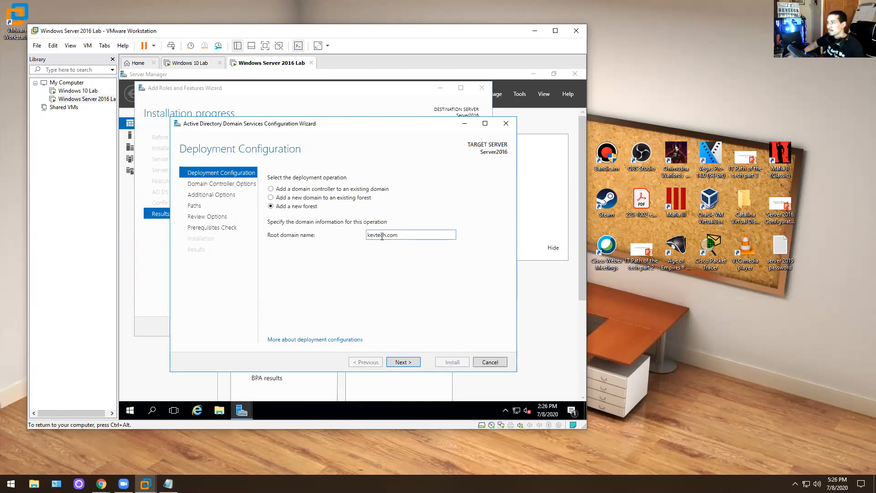
pyautogui.click(401, 362)
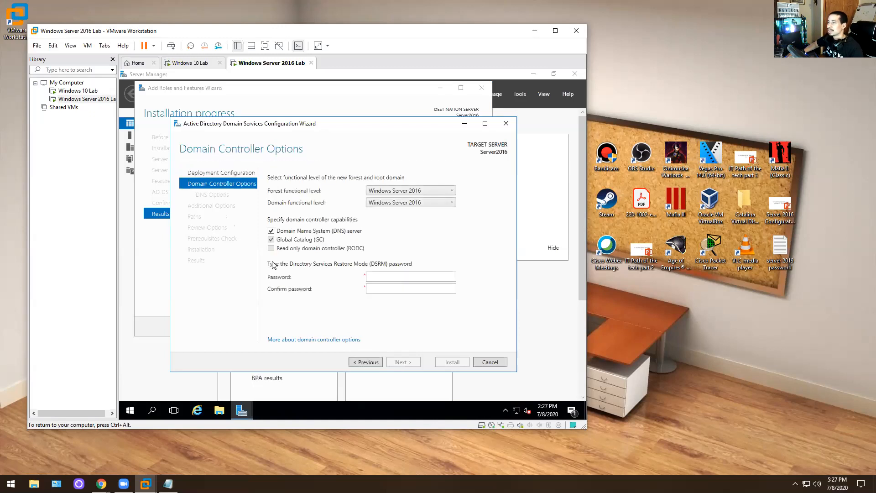
# - Keep Windows Server 2016 as the forest functional level, enter and confirm the DSRM password, and continue
pyautogui.click(398, 191)
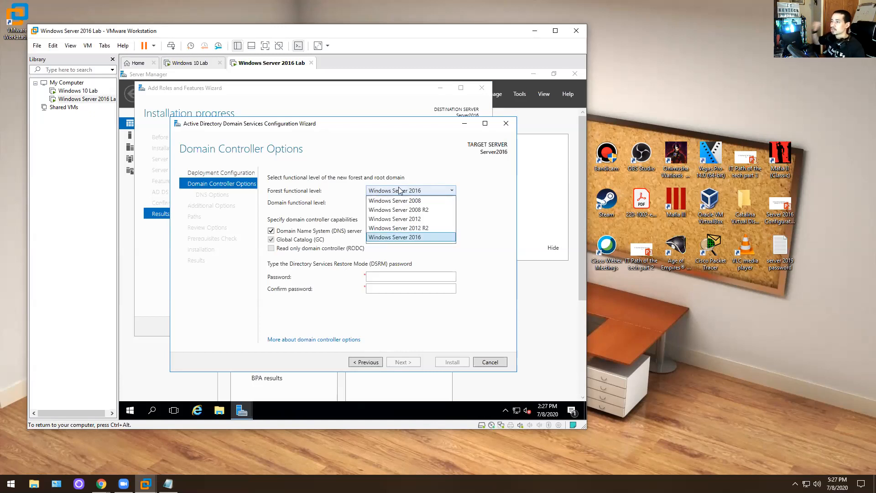
pyautogui.click(368, 239)
pyautogui.click(400, 276)
pyautogui.write('P')
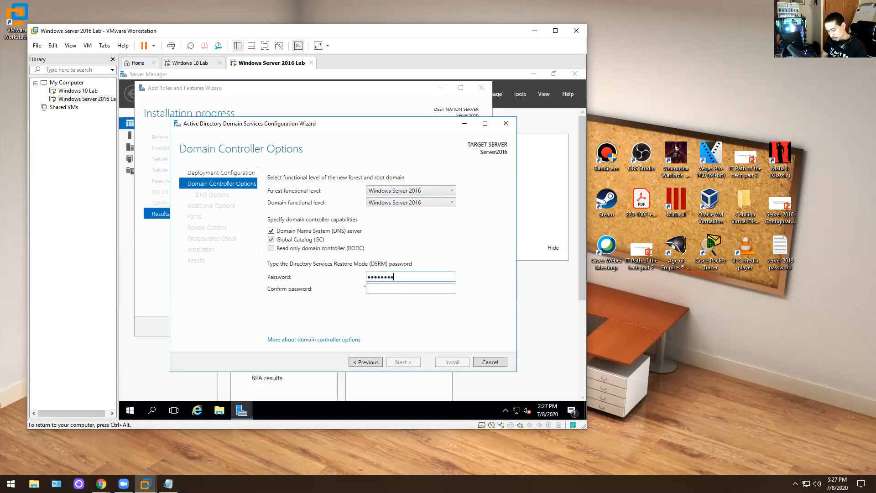
pyautogui.press('BackSpace')
pyautogui.press('BackSpace')
pyautogui.press('BackSpace')
pyautogui.press('BackSpace')
pyautogui.press('BackSpace')
pyautogui.press('BackSpace')
pyautogui.press('BackSpace')
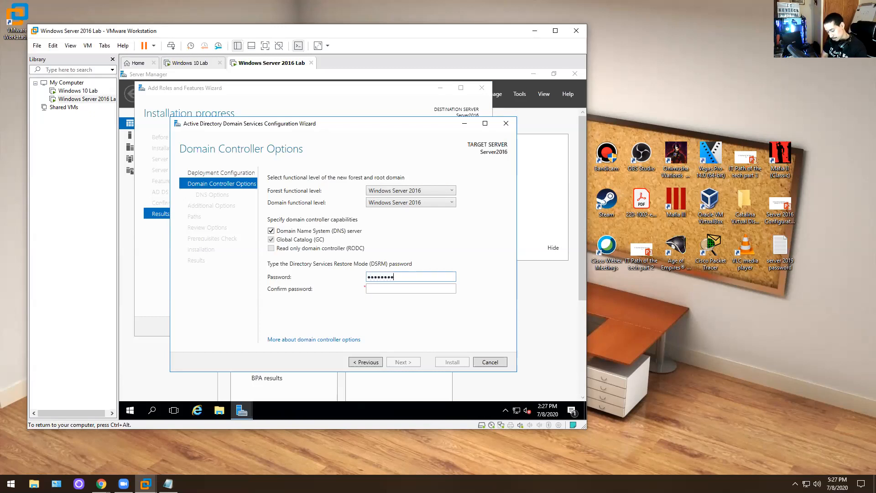
pyautogui.press('BackSpace')
pyautogui.press('BackSpace')
pyautogui.press('BackSpace')
pyautogui.press('BackSpace')
pyautogui.press('BackSpace')
pyautogui.press('BackSpace')
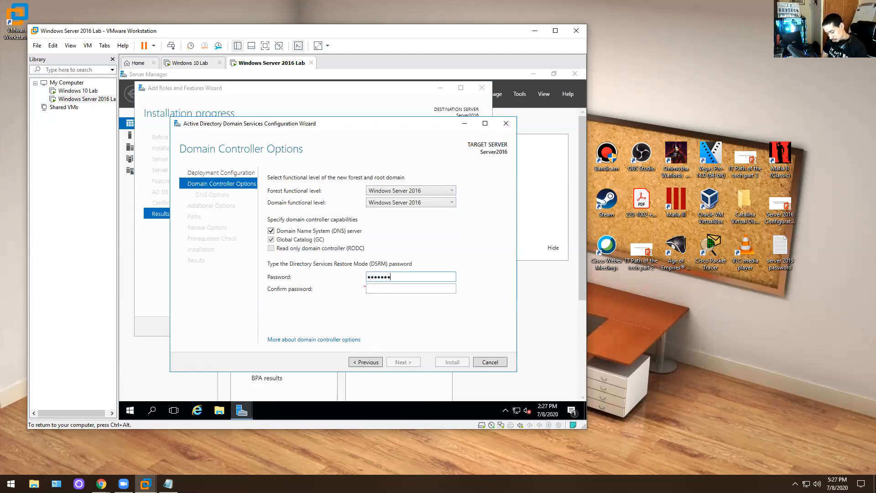
pyautogui.press('Tab')
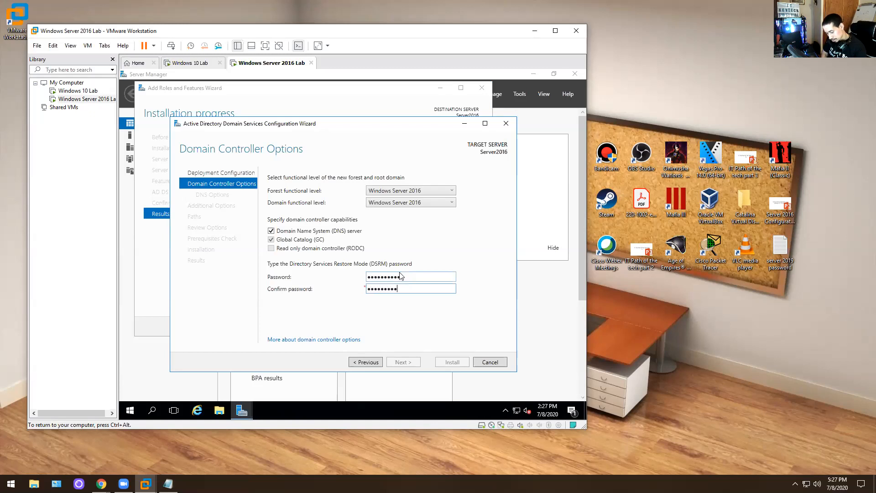
pyautogui.write('23')
pyautogui.press('Return')
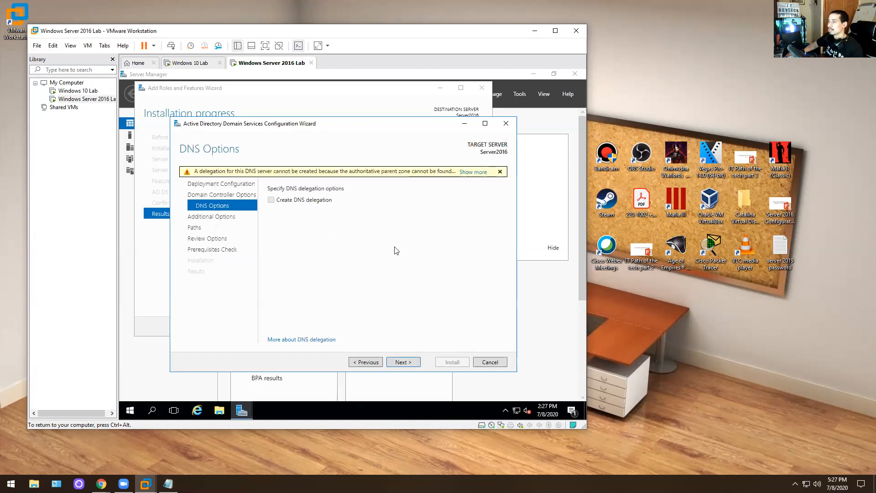
# - Accept no DNS delegation, NetBIOS name KEVTECH and default NTDS/SYSVOL paths, then run the prerequisites check
pyautogui.click(404, 361)
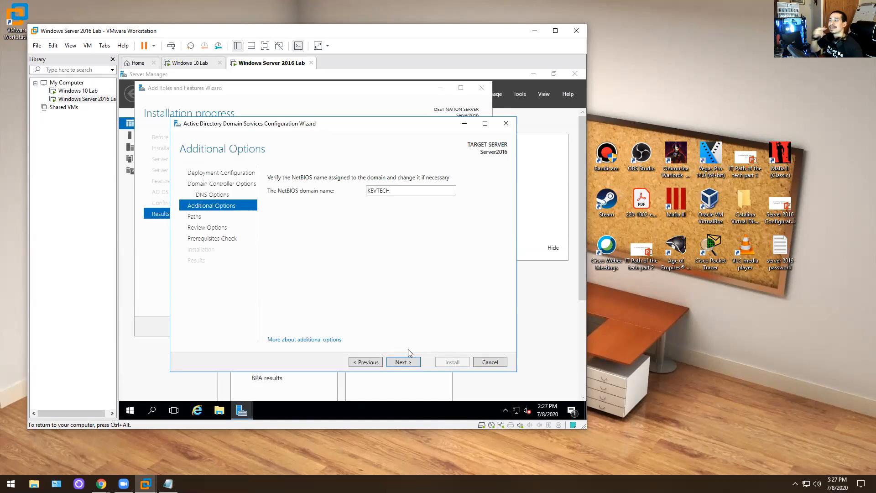
pyautogui.click(401, 361)
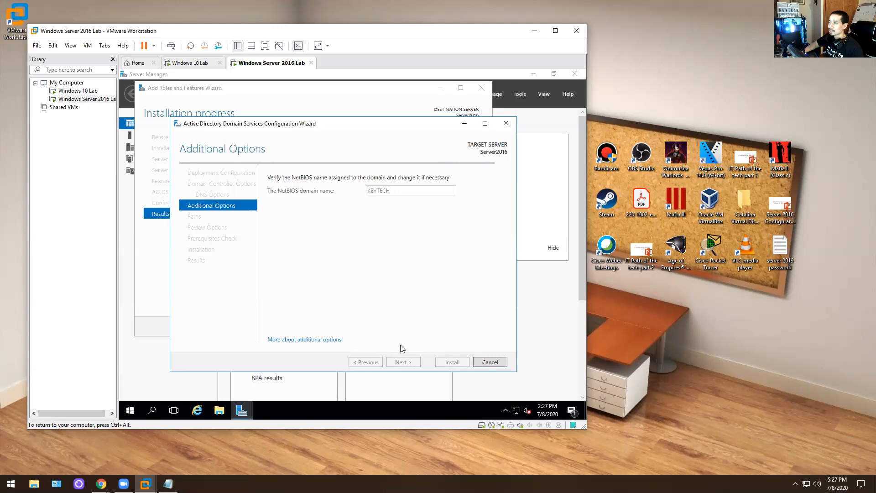
pyautogui.click(403, 362)
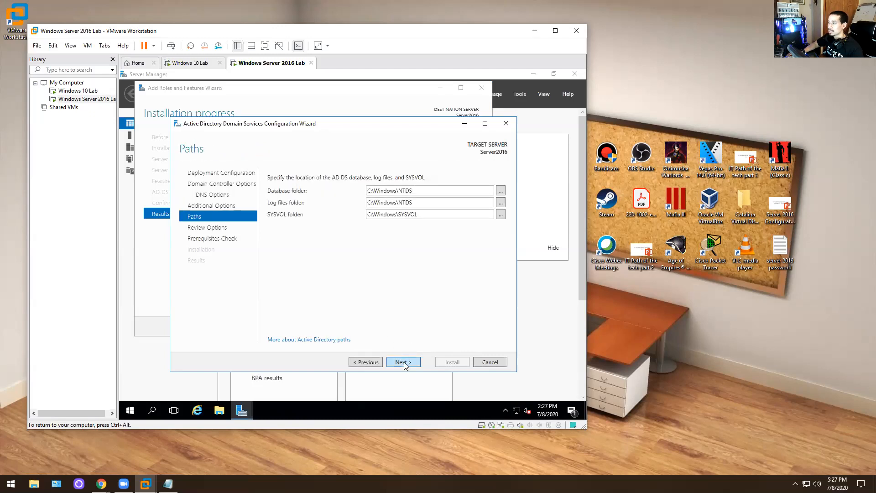
pyautogui.click(365, 363)
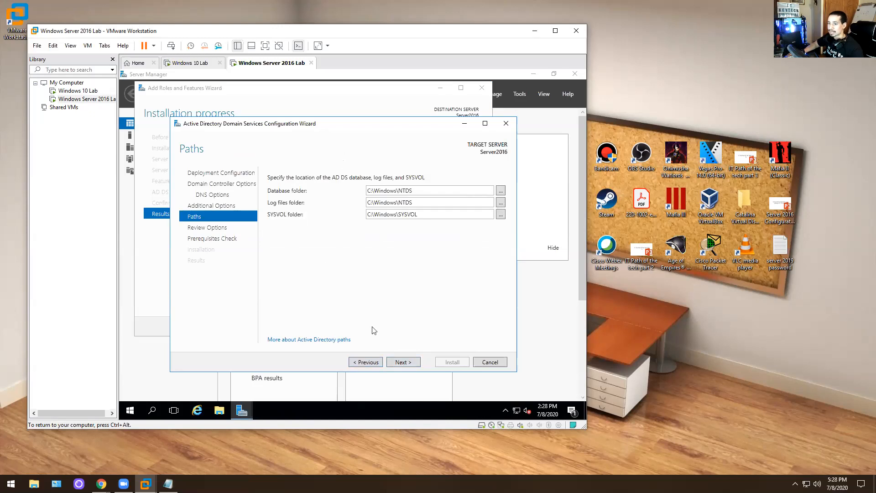
pyautogui.click(403, 362)
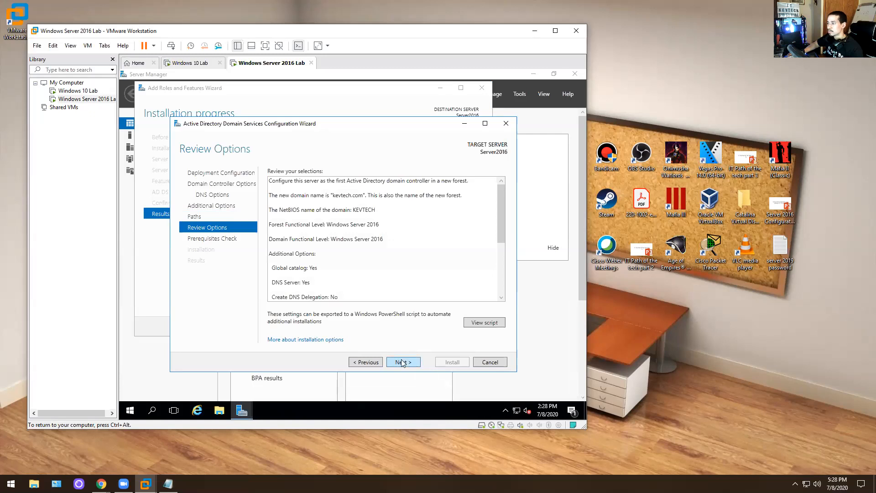
pyautogui.click(402, 362)
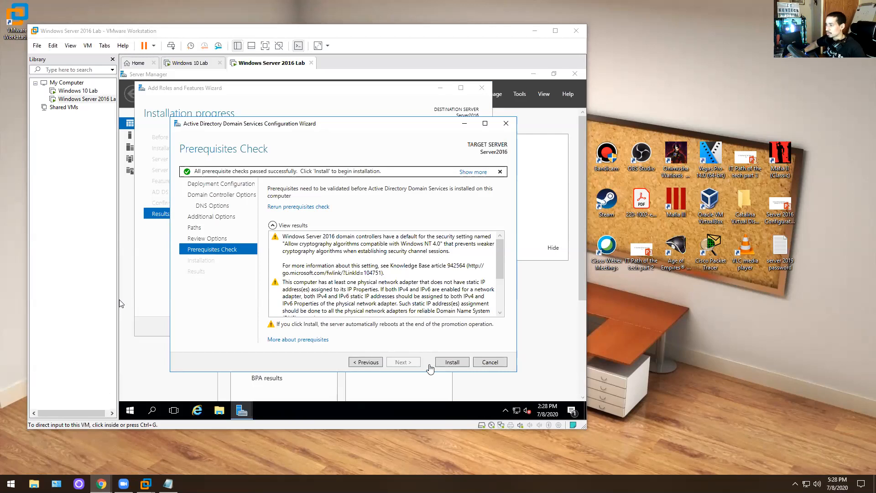
# - Start the domain controller installation, then open the Server 2016 Configuration Lab 2 deck at slide 2, 'What is DHCP?'
pyautogui.click(447, 363)
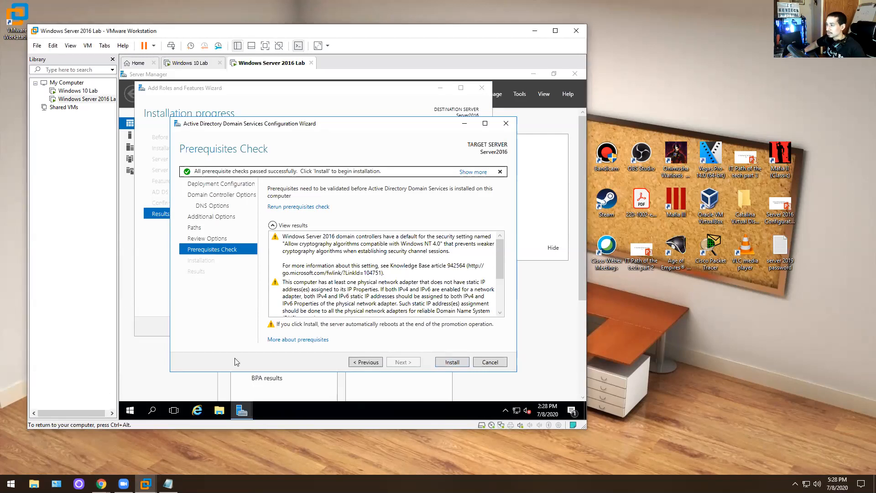
pyautogui.click(456, 362)
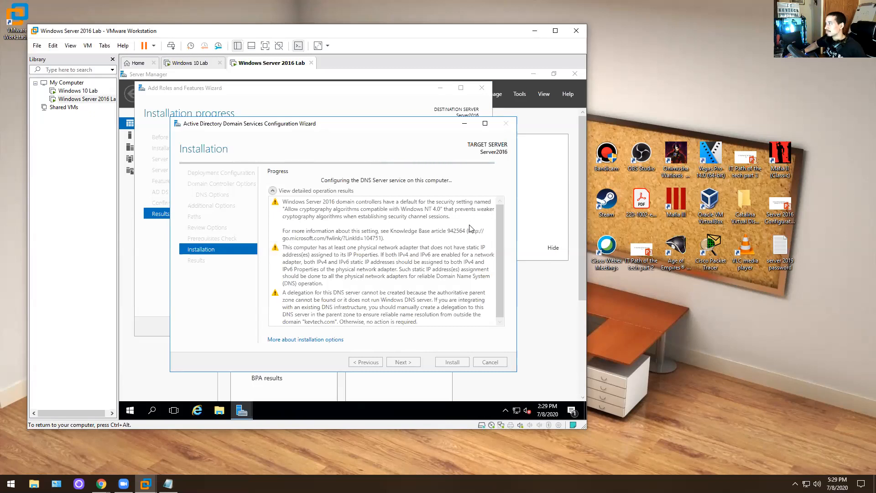
pyautogui.doubleClick(780, 202)
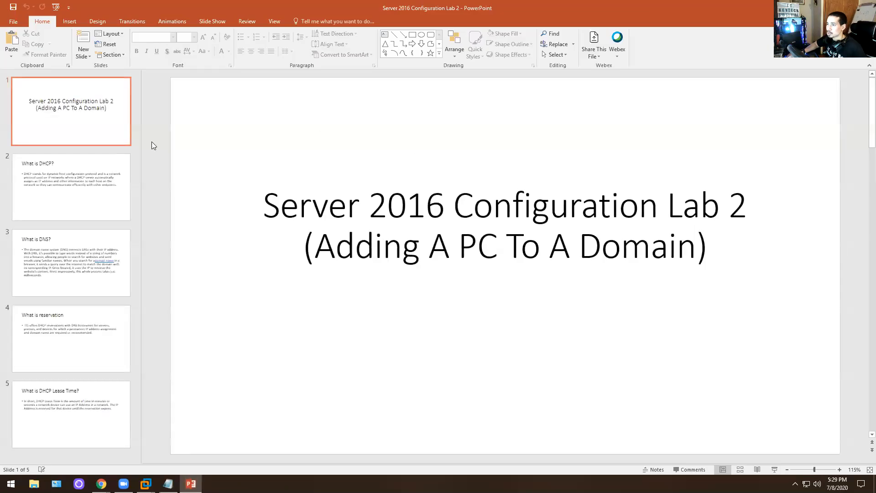
pyautogui.click(72, 170)
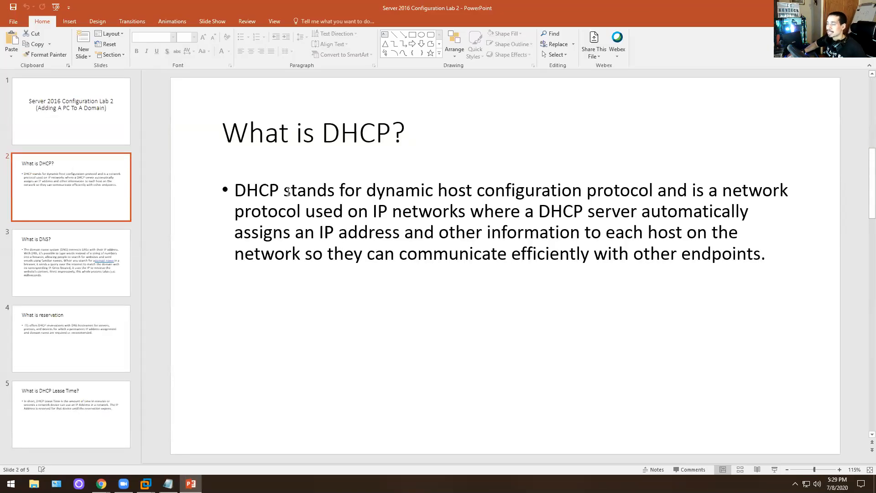
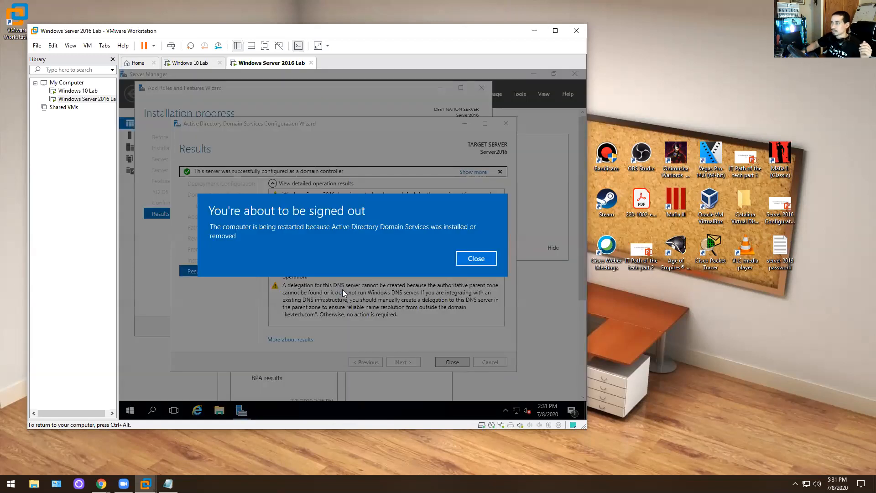
# - Dismiss the sign-out notice and close the AD DS results and Add Roles wizards so the server restarts
pyautogui.click(476, 259)
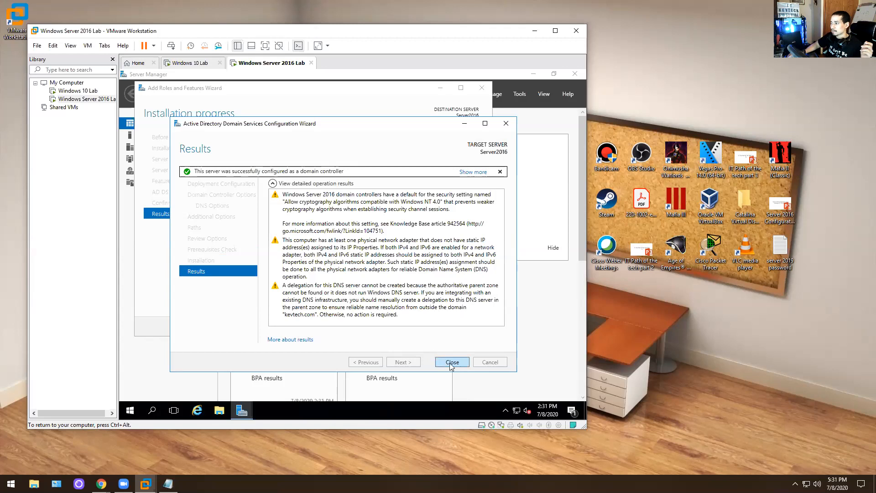
pyautogui.click(452, 362)
pyautogui.click(432, 328)
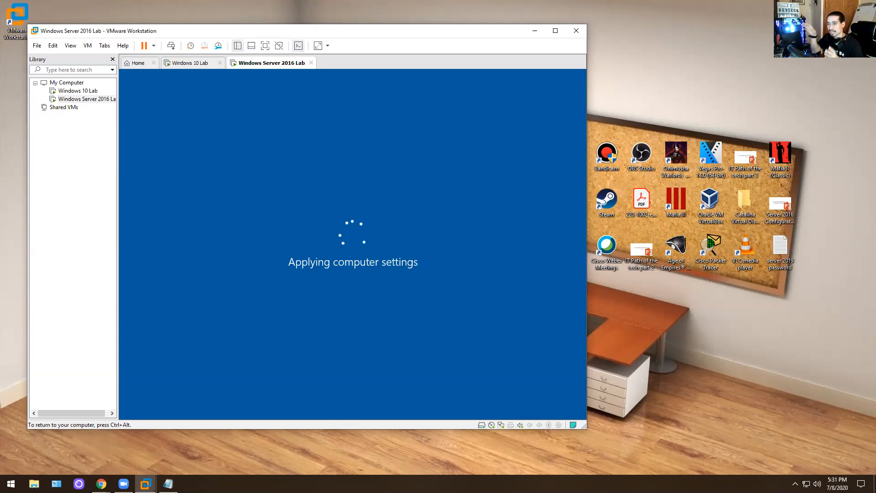
# - Wait for the Windows Server 2016 Lab VM to reboot to its lock screen, briefly checking the Windows 10 Lab tab
pyautogui.hotkey('ctrl', 'alt')
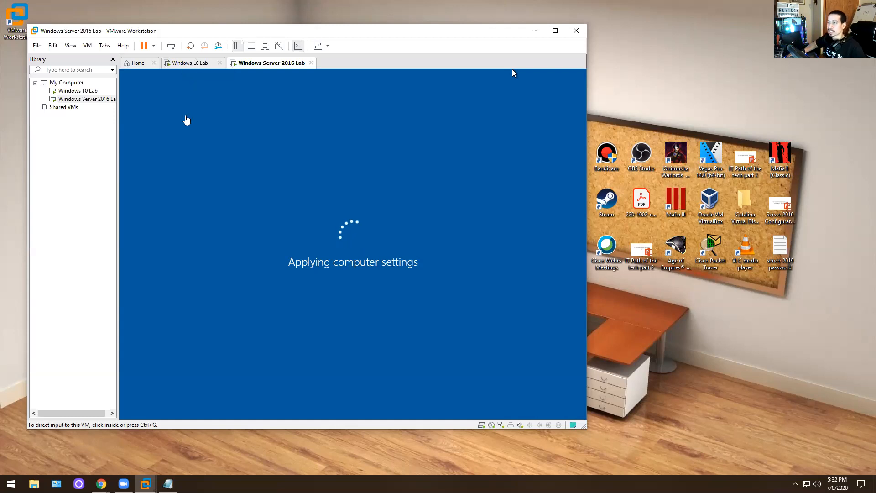
pyautogui.click(515, 75)
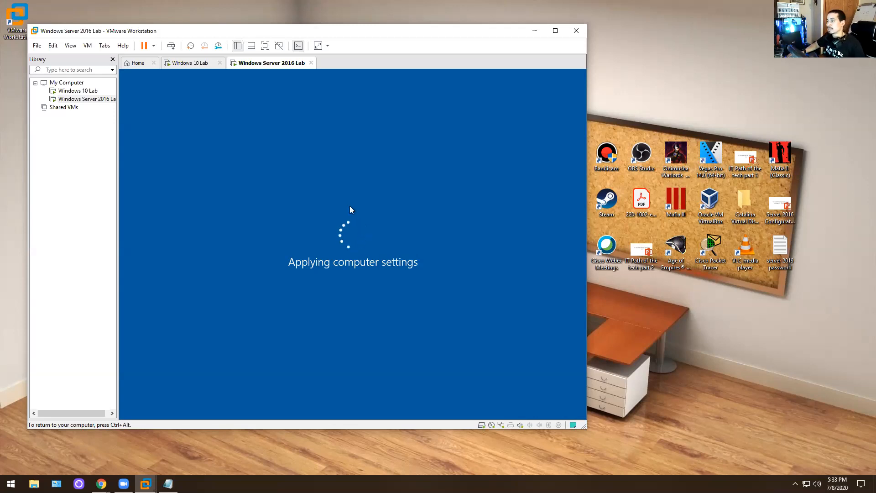
pyautogui.hotkey('ctrl', 'alt')
pyautogui.click(196, 62)
pyautogui.click(269, 62)
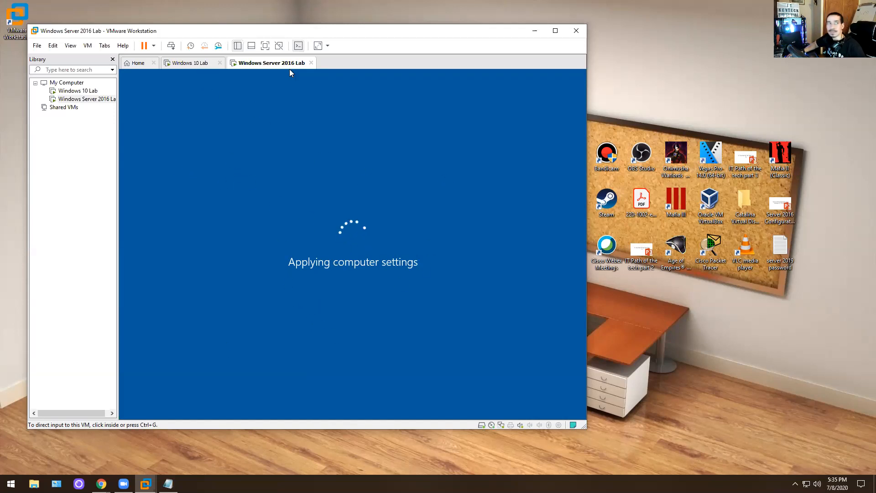
pyautogui.hotkey('alt', 'Tab')
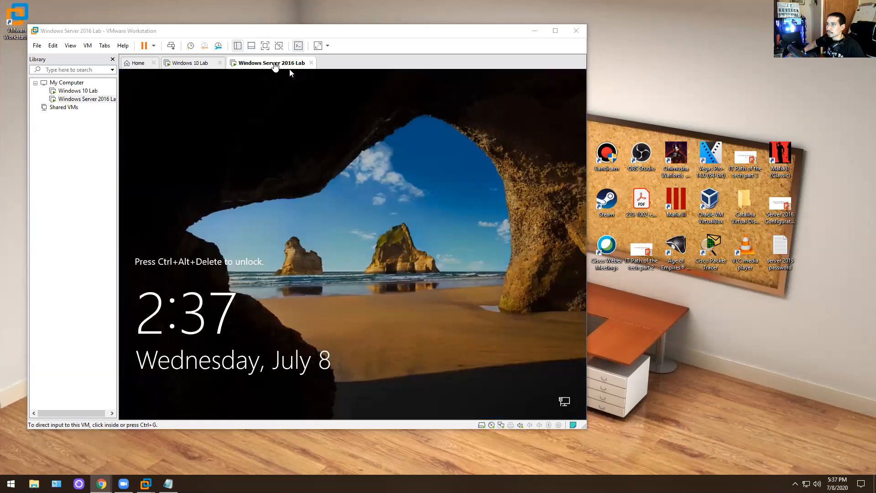
# - Unlock the server VM with Ctrl+Alt+Del and look at the other-user and other-domain sign-in options
pyautogui.rightClick(273, 64)
pyautogui.click(315, 116)
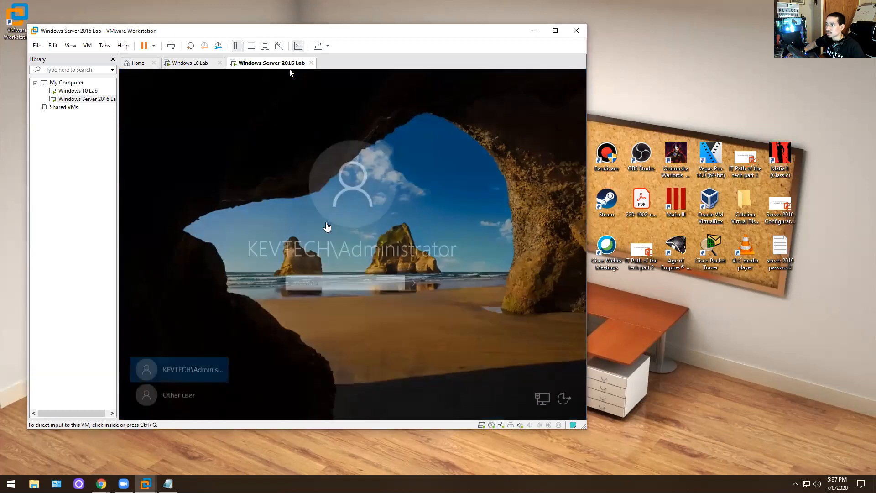
pyautogui.click(326, 282)
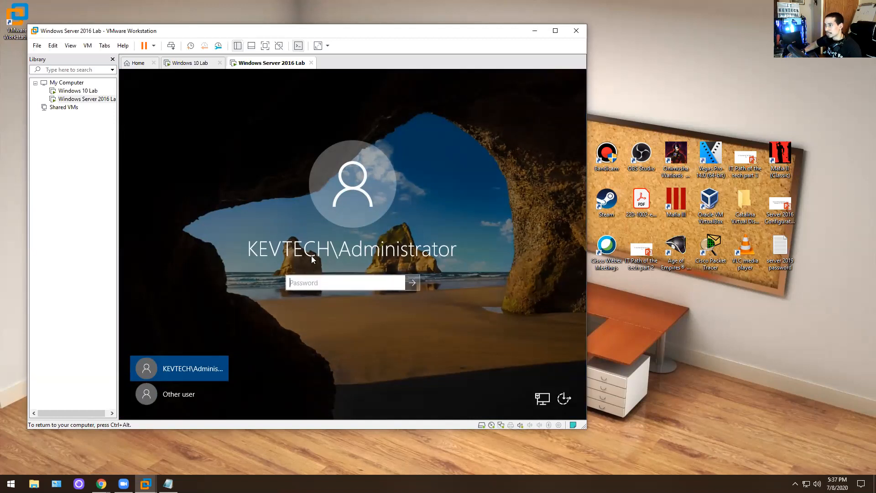
pyautogui.click(211, 394)
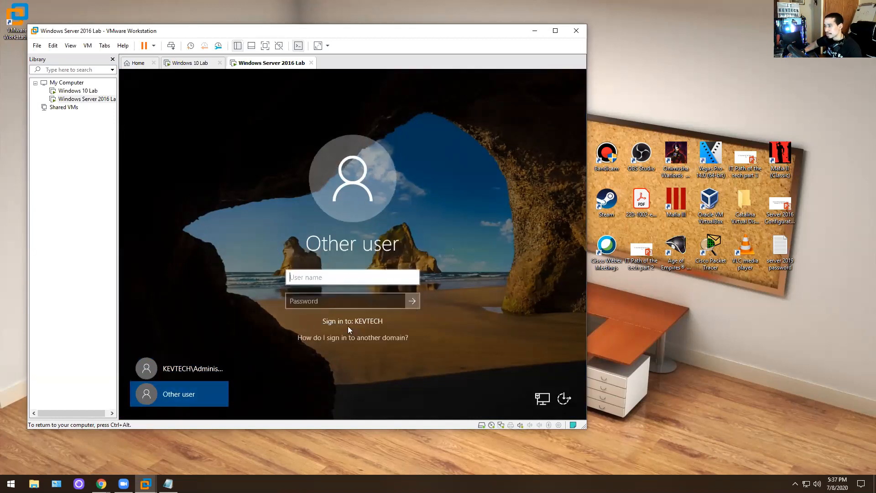
pyautogui.click(182, 368)
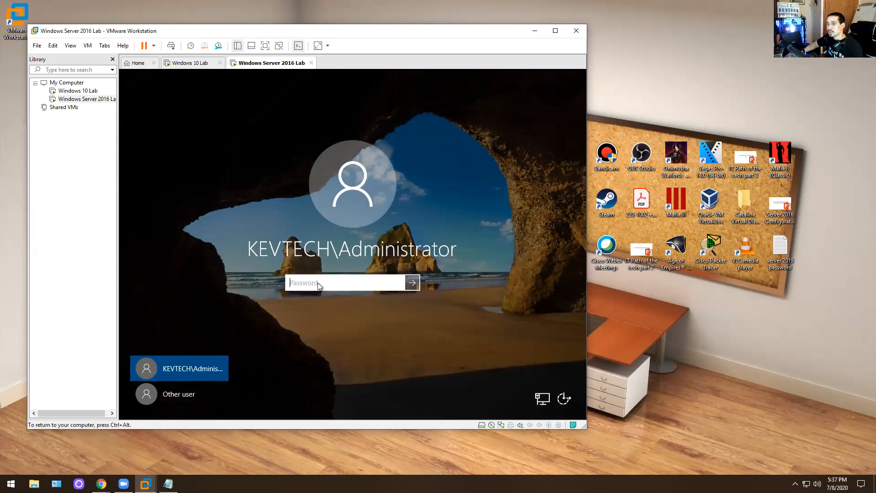
pyautogui.click(185, 394)
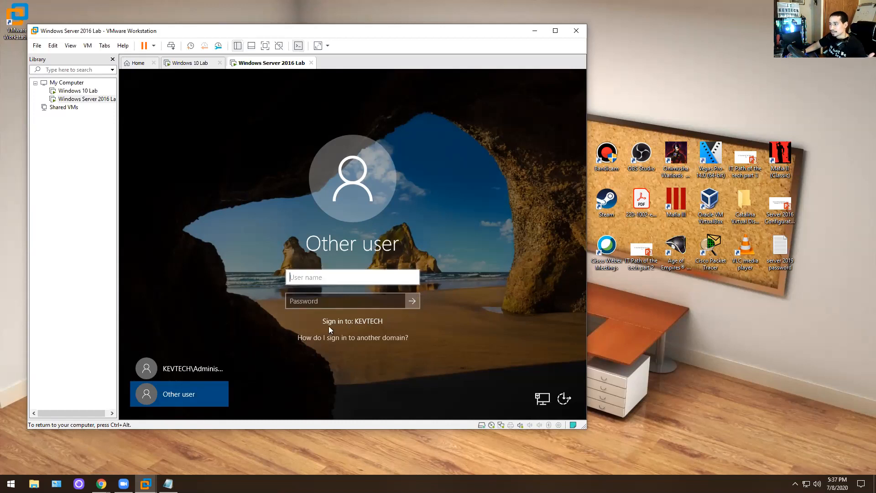
pyautogui.click(360, 338)
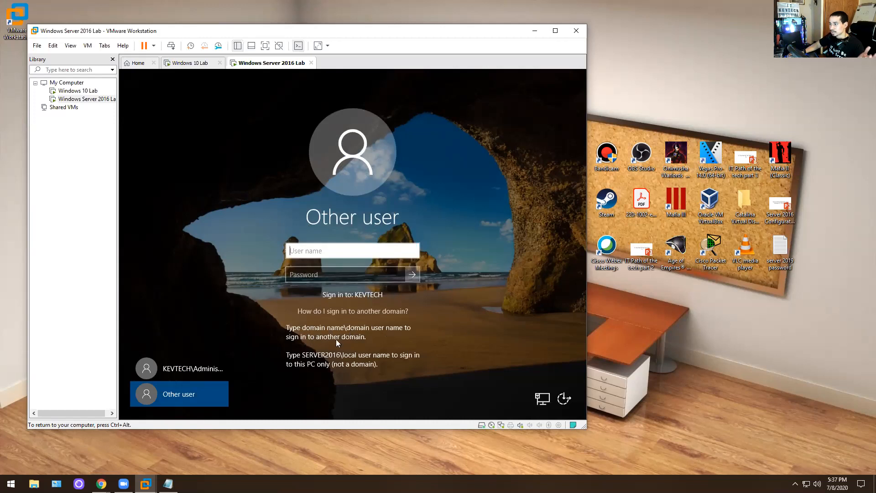
# - Sign in as KEVTECH\Administrator with the domain administrator password
pyautogui.click(191, 368)
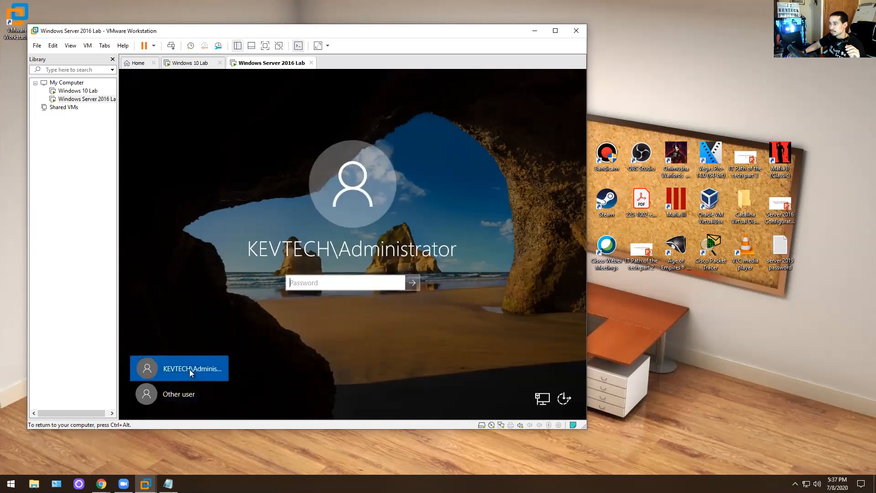
pyautogui.click(212, 391)
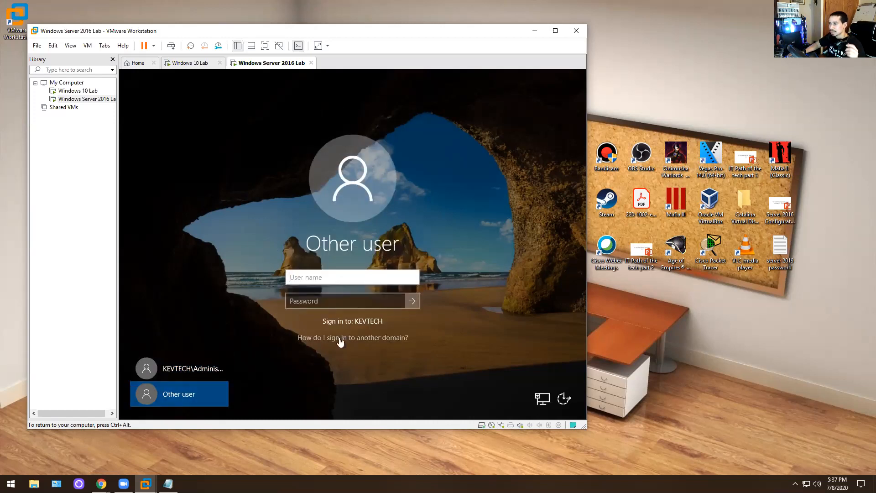
pyautogui.click(189, 369)
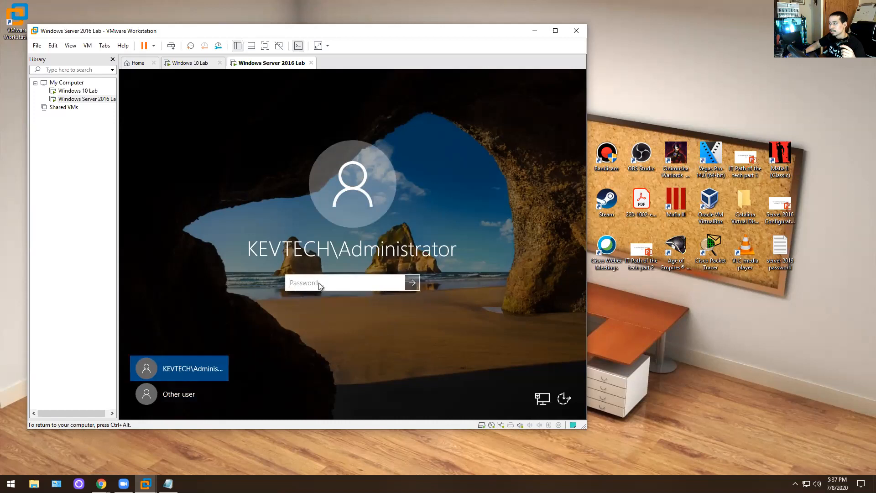
pyautogui.write('********')
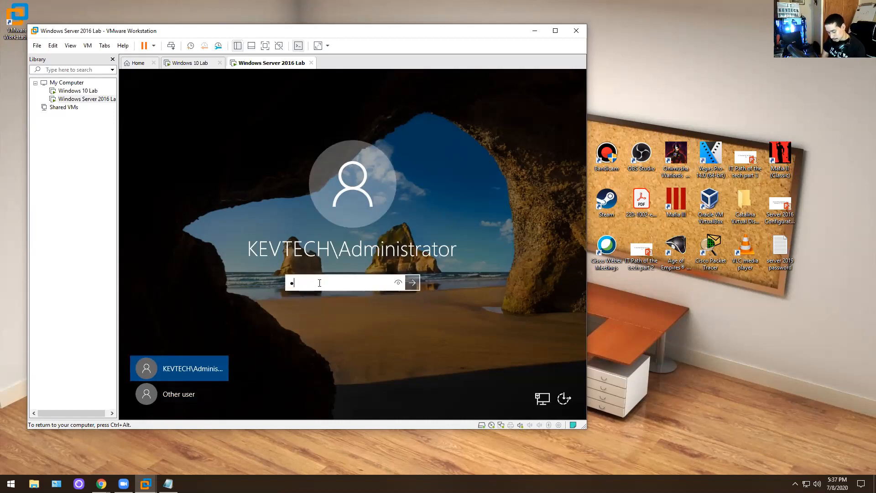
pyautogui.write('****')
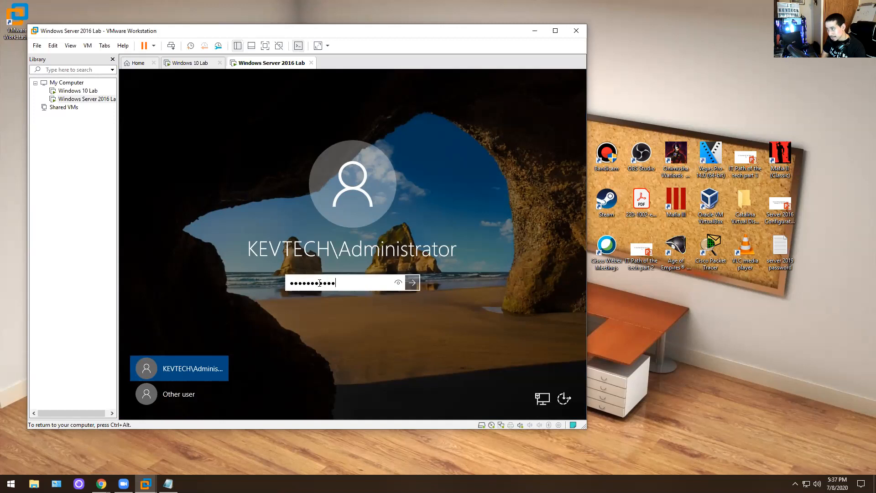
pyautogui.press('Return')
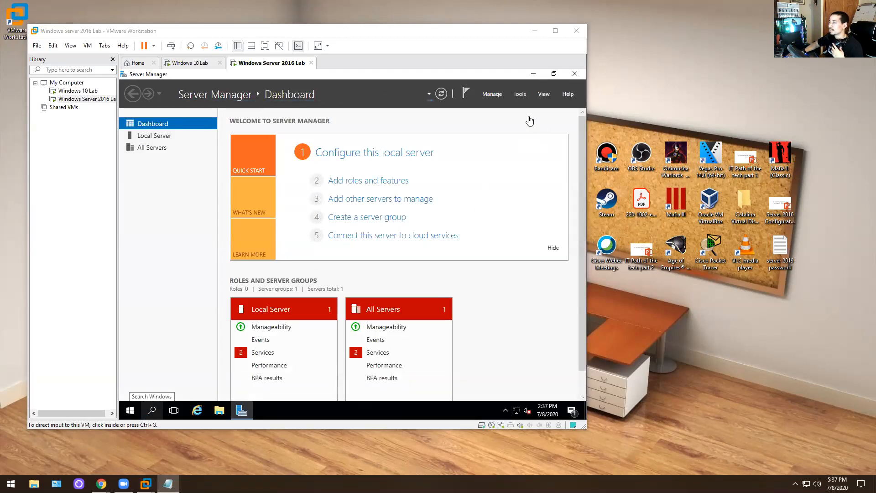
# - Open the Ethernet0 adapter's IPv4 properties via Control Panel's Network and Sharing Center
pyautogui.click(532, 73)
pyautogui.click(128, 410)
pyautogui.write('contr')
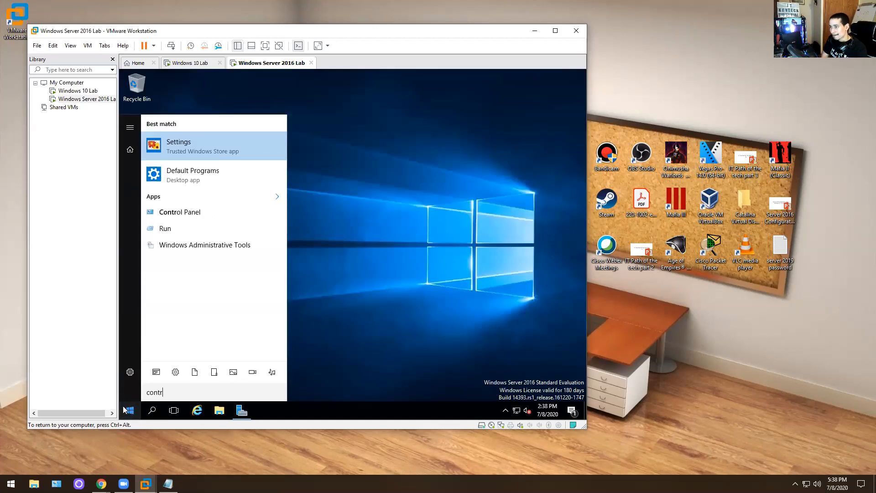
pyautogui.write('ol p')
pyautogui.press('Return')
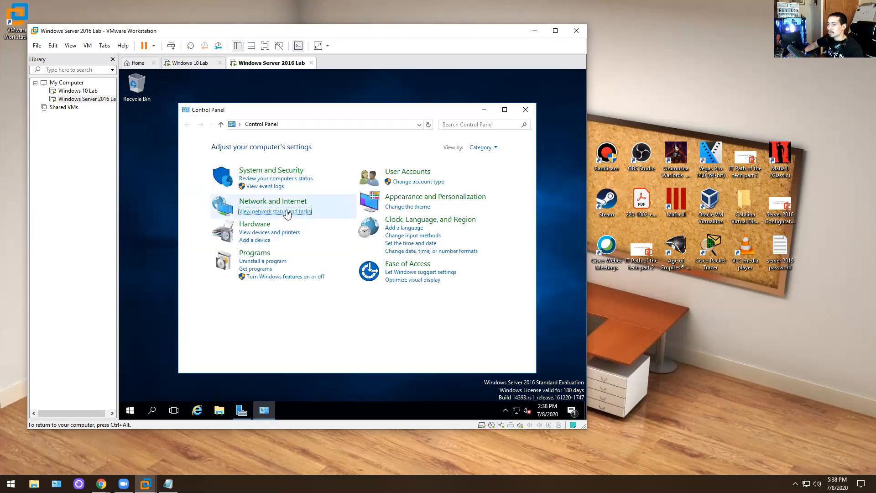
pyautogui.click(287, 214)
pyautogui.click(220, 159)
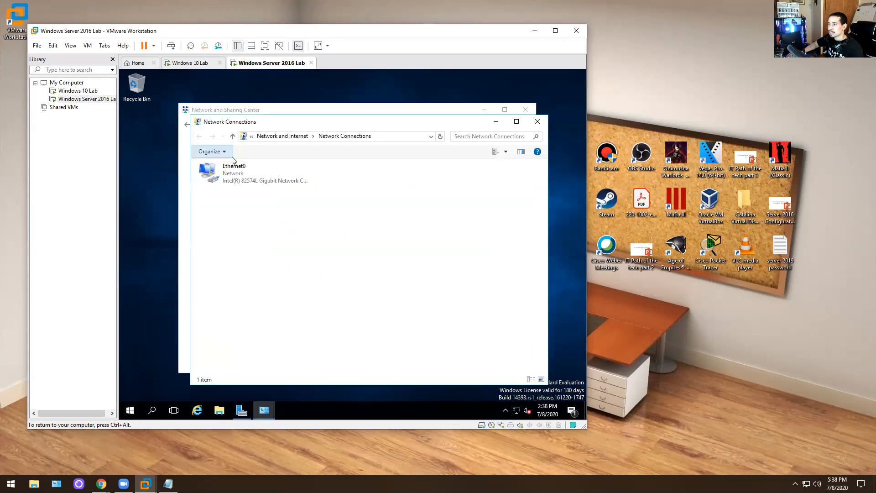
pyautogui.doubleClick(244, 176)
pyautogui.click(304, 314)
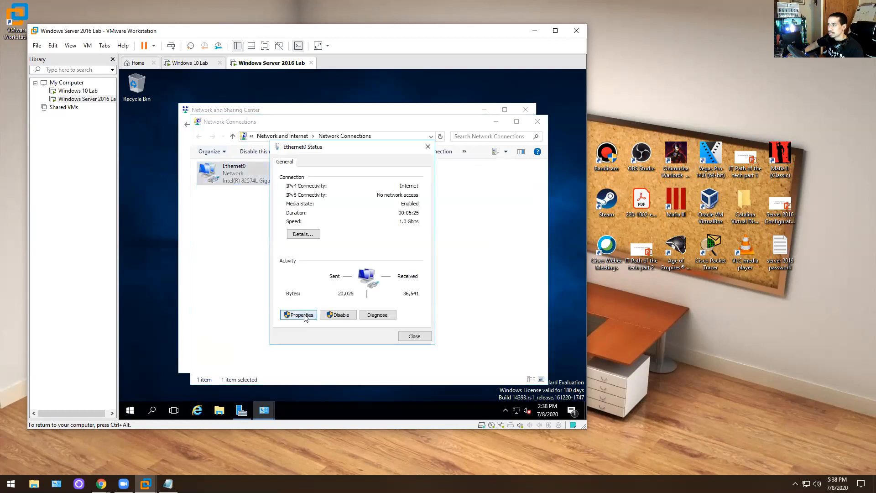
pyautogui.doubleClick(372, 251)
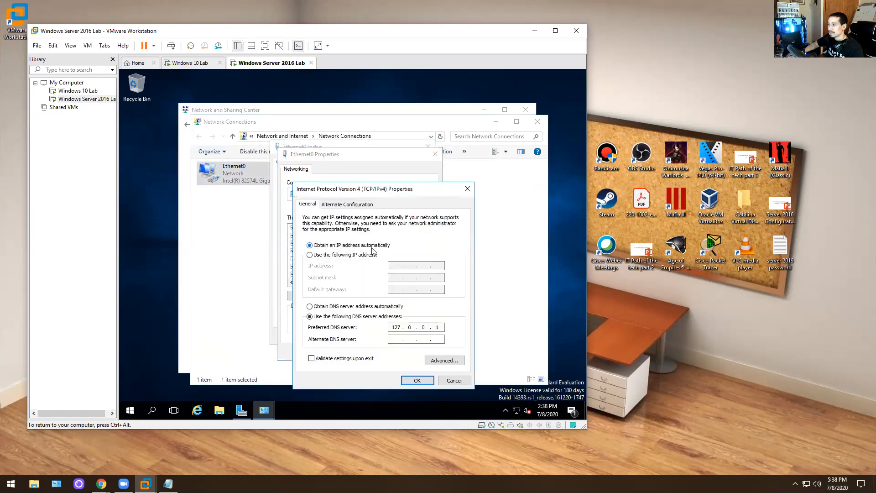
# - Set static IP 10.1.10.2, mask 255.0.0.0, gateway 10.1.10.1, and DNS 10.1.10.2 and 10.1.10.1
pyautogui.click(340, 308)
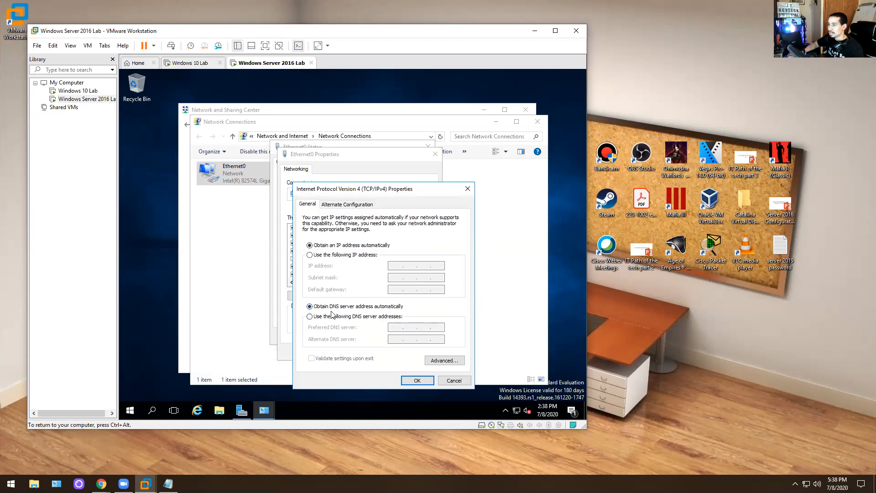
pyautogui.click(343, 317)
pyautogui.click(326, 255)
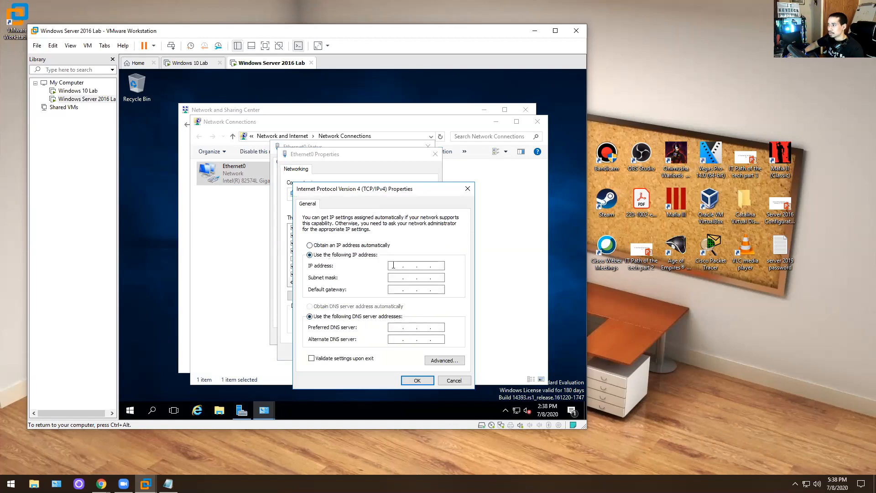
pyautogui.write('10 . 1 . 10 ')
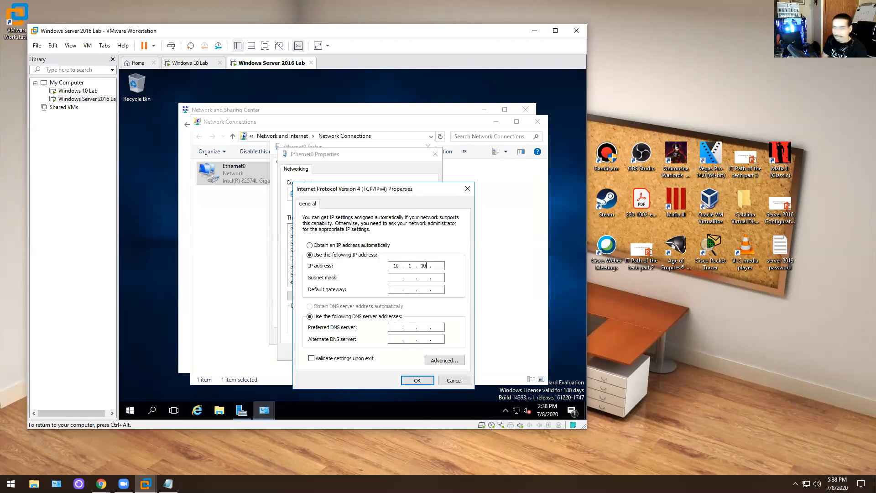
pyautogui.write('. 2')
pyautogui.press('Tab')
pyautogui.press('Tab')
pyautogui.press('Tab')
pyautogui.press('Tab')
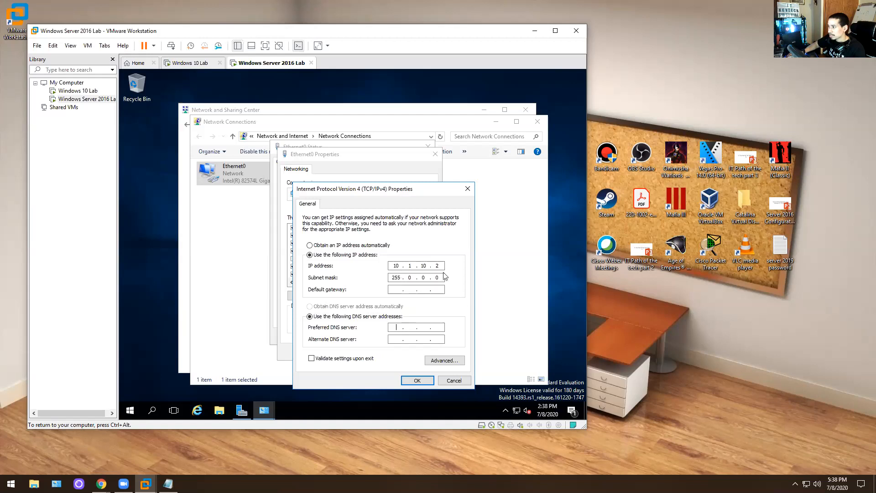
pyautogui.click(390, 288)
pyautogui.write('10 . 1 . 10 . 1')
pyautogui.press('Tab')
pyautogui.press('Tab')
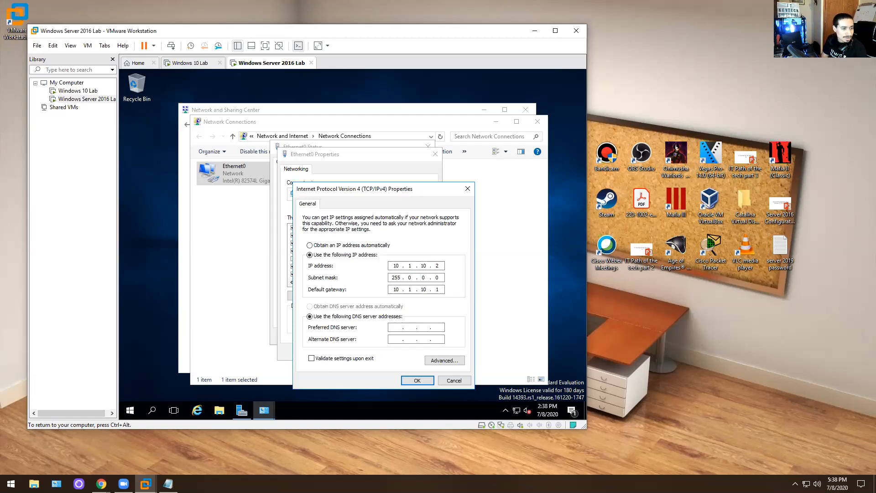
pyautogui.write('10')
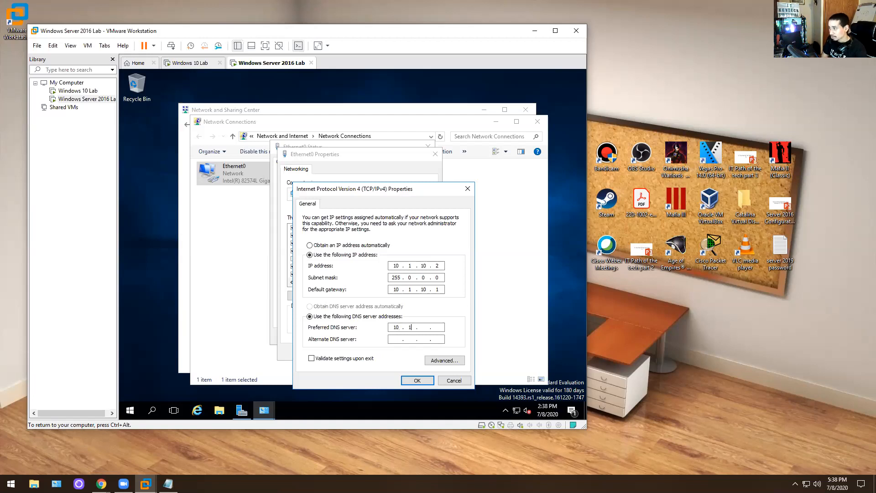
pyautogui.write('.1.10.')
pyautogui.write('2')
pyautogui.write('10')
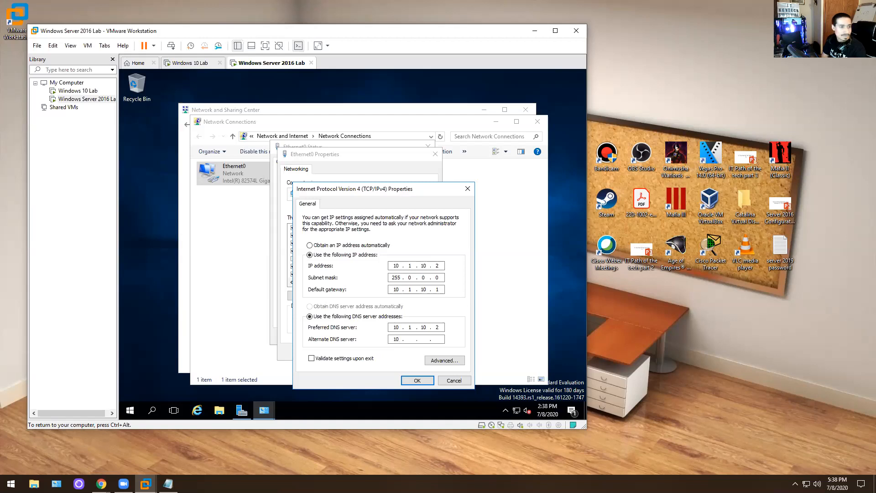
pyautogui.write('.1.10')
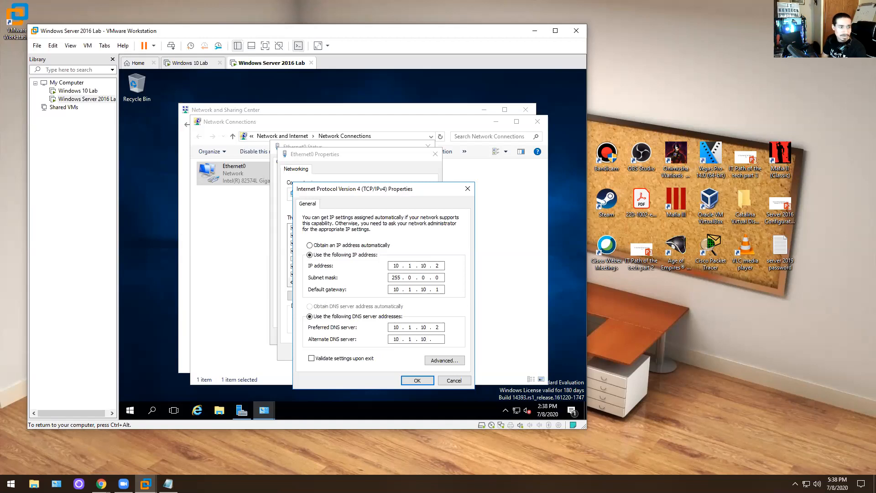
pyautogui.click(417, 380)
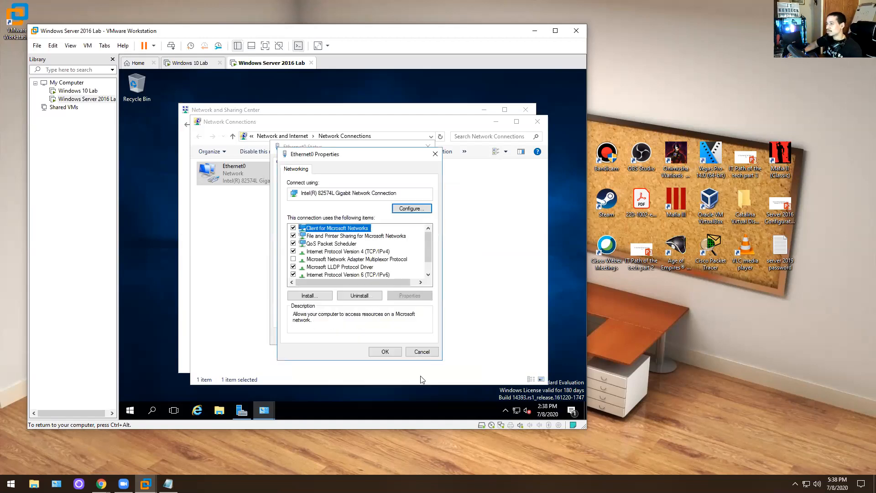
# - Apply the Ethernet0 properties and close the status and Network Connections windows
pyautogui.click(384, 351)
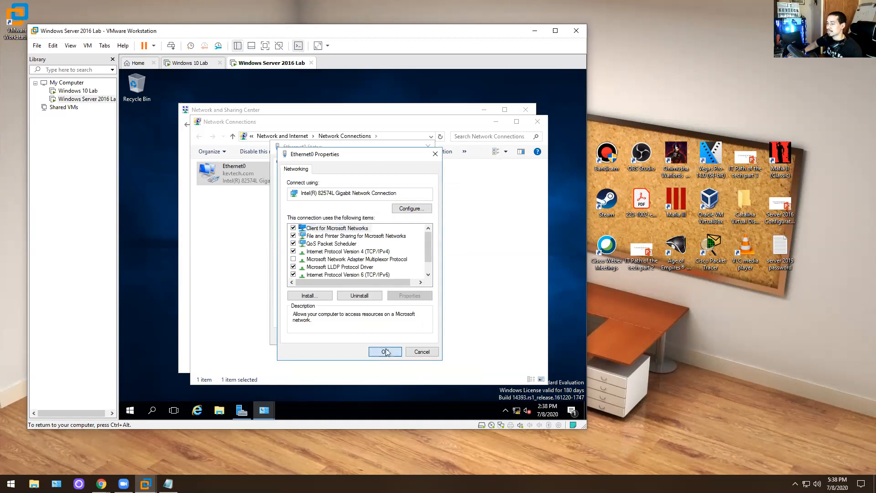
pyautogui.click(413, 336)
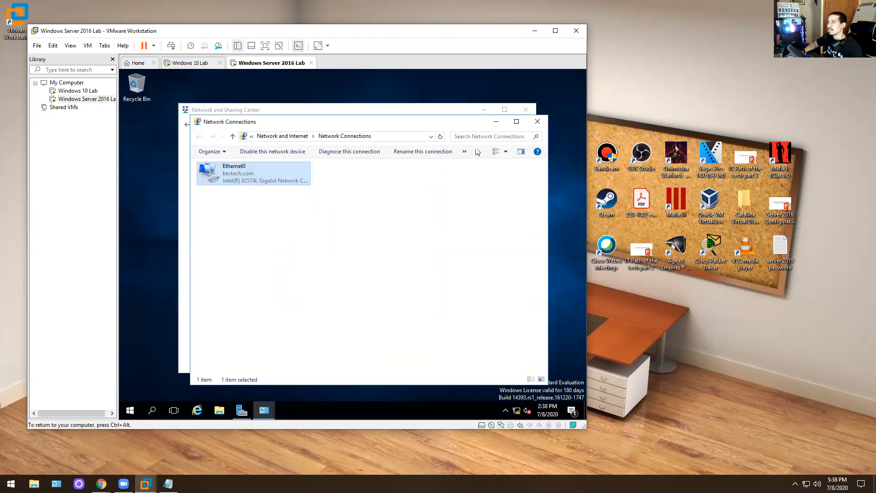
pyautogui.click(535, 122)
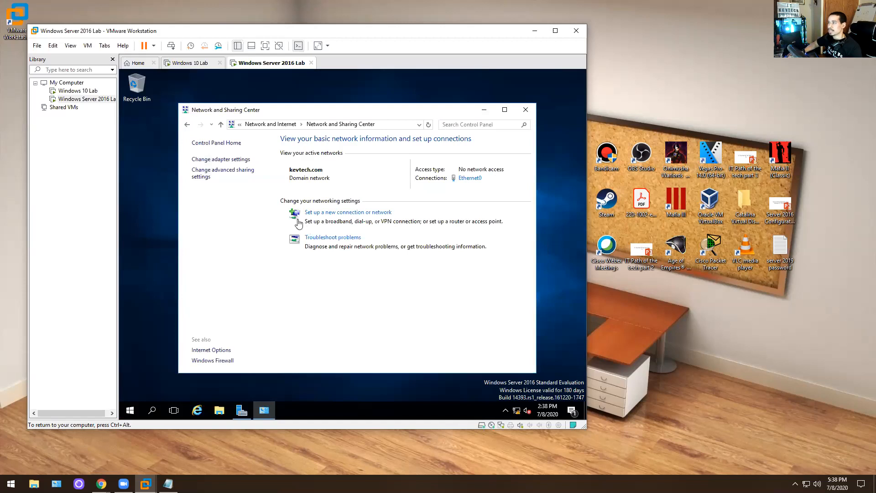
# - Recheck Ethernet0's static IPv4 values, close all network windows, and return to Server Manager
pyautogui.click(235, 160)
pyautogui.doubleClick(235, 165)
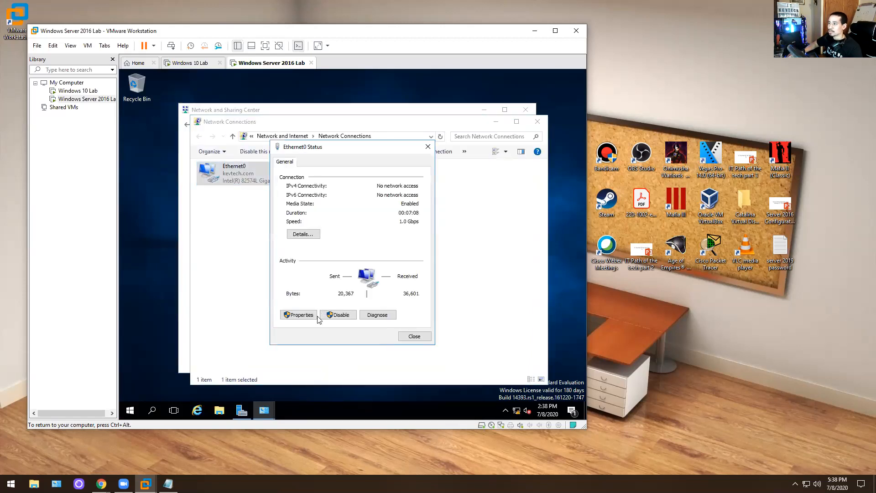
pyautogui.click(312, 319)
pyautogui.doubleClick(358, 255)
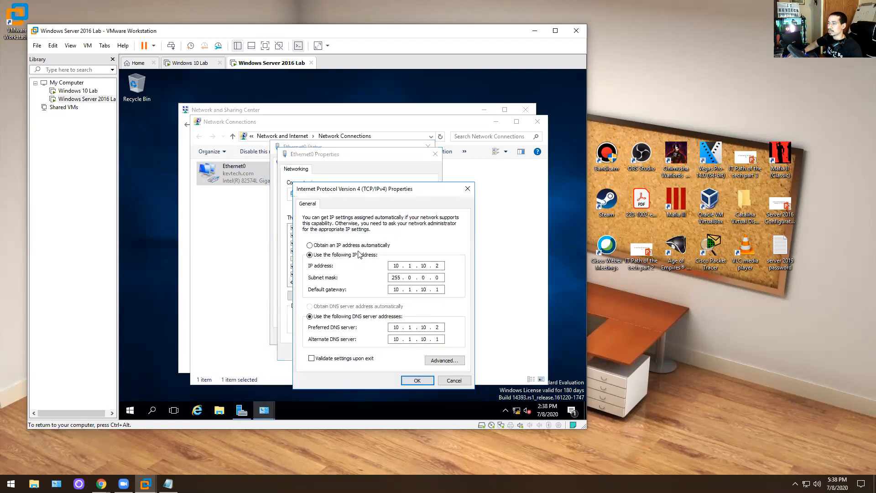
pyautogui.click(450, 381)
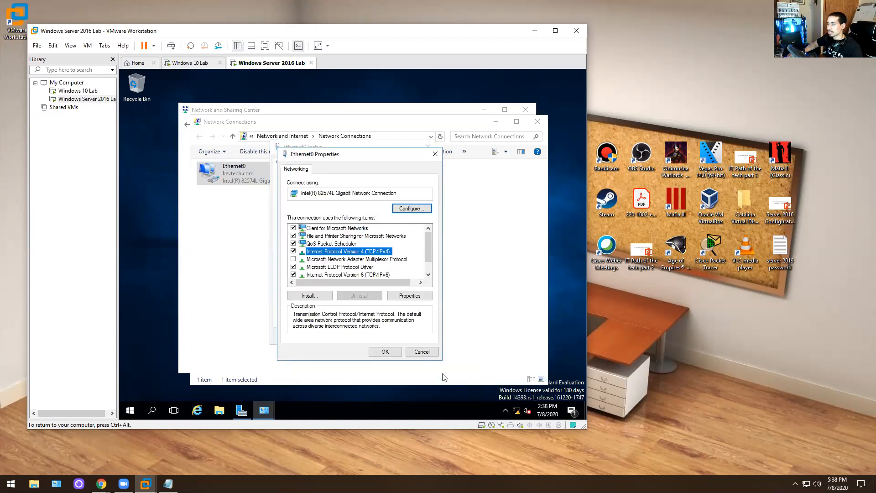
pyautogui.click(419, 353)
pyautogui.click(414, 336)
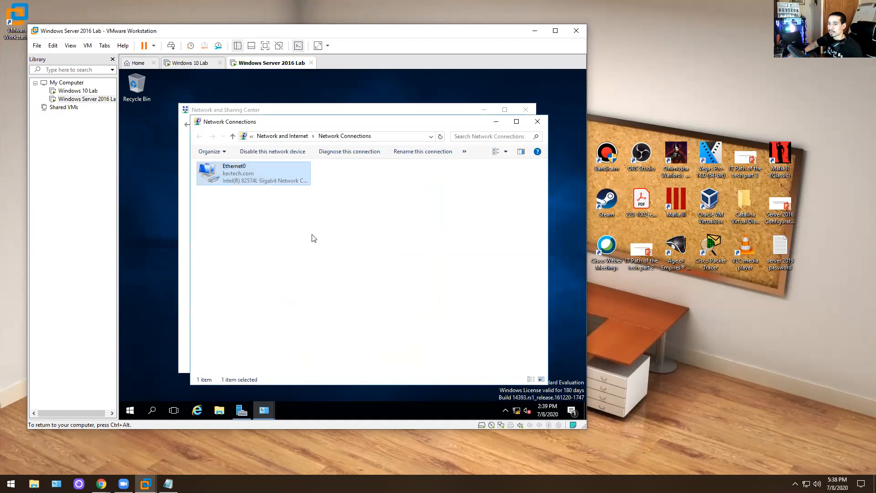
pyautogui.click(537, 121)
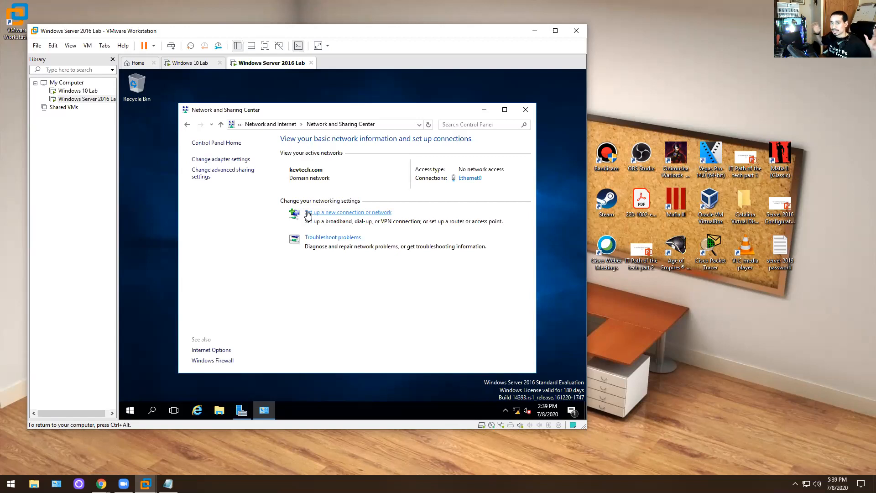
pyautogui.click(525, 113)
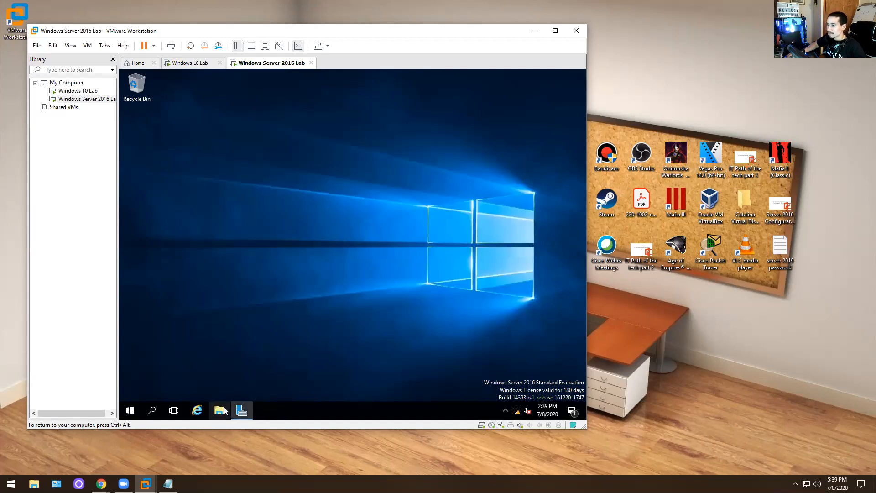
pyautogui.click(241, 410)
pyautogui.click(519, 94)
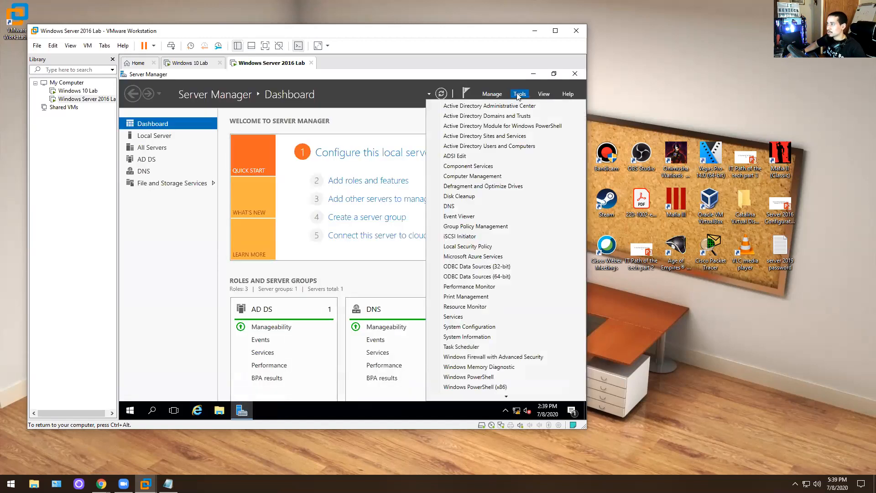
pyautogui.click(449, 206)
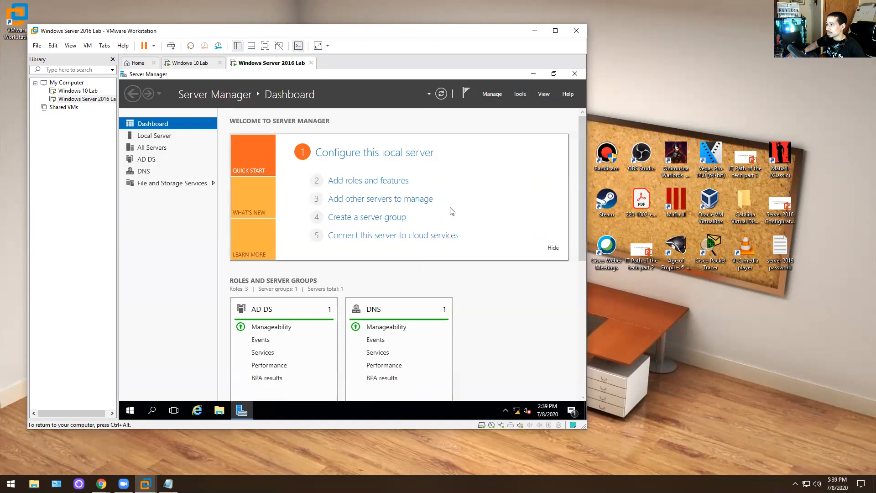
pyautogui.click(159, 143)
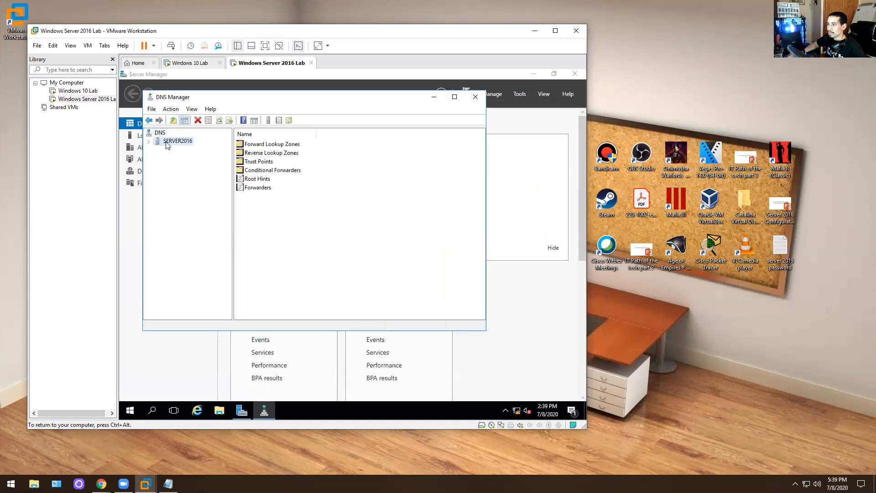
pyautogui.click(150, 142)
pyautogui.rightClick(168, 144)
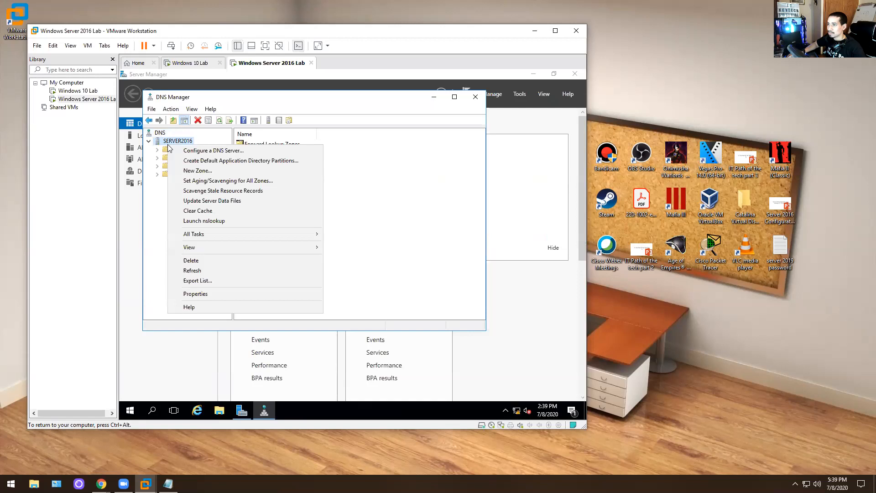
pyautogui.click(181, 149)
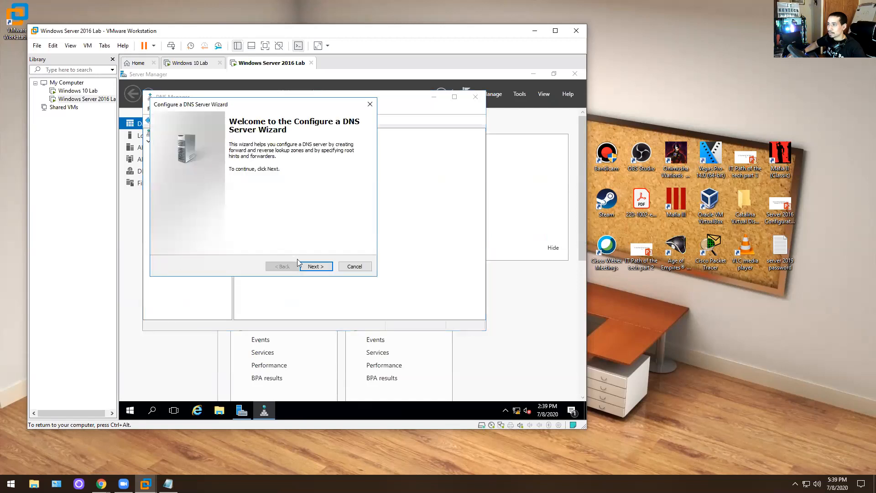
pyautogui.click(312, 267)
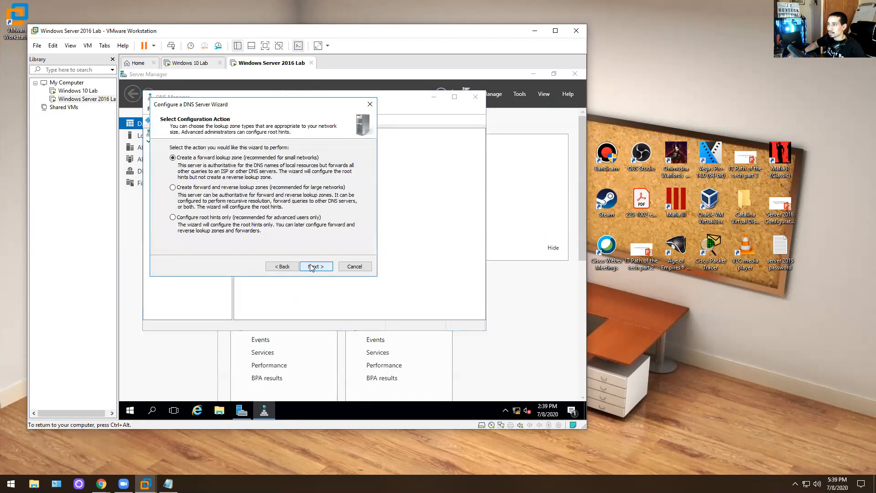
pyautogui.click(314, 269)
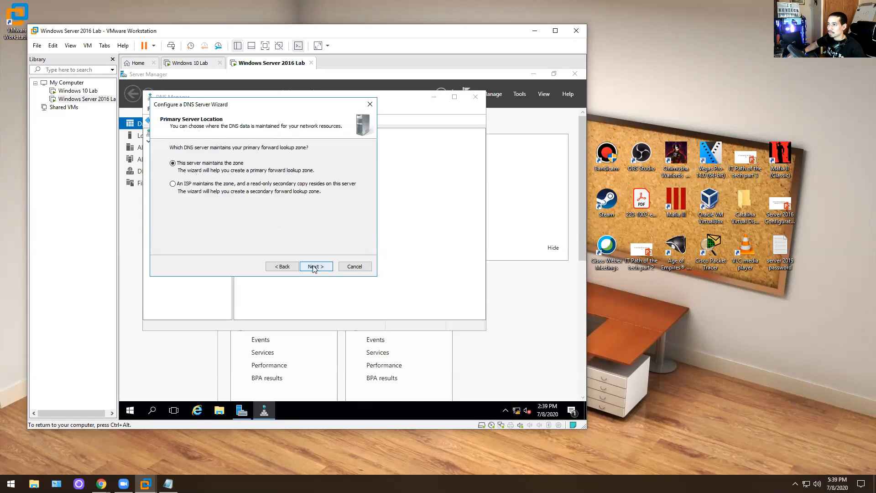
pyautogui.click(355, 269)
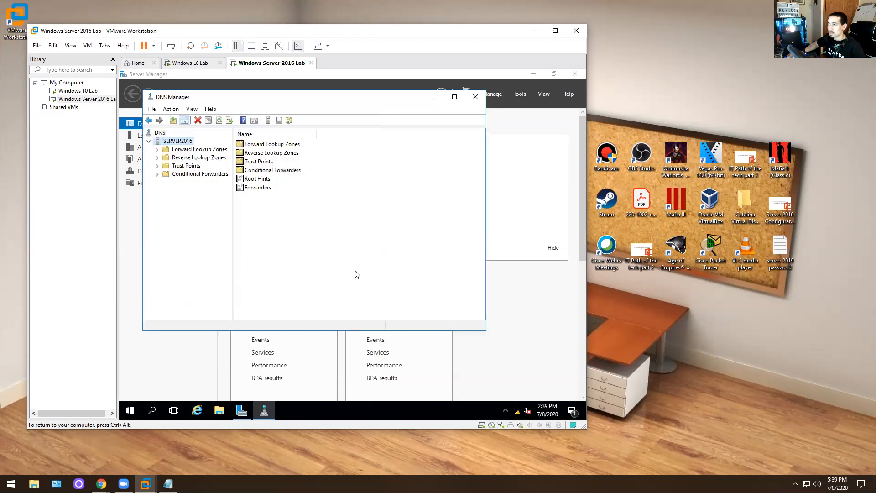
pyautogui.click(481, 98)
pyautogui.click(520, 94)
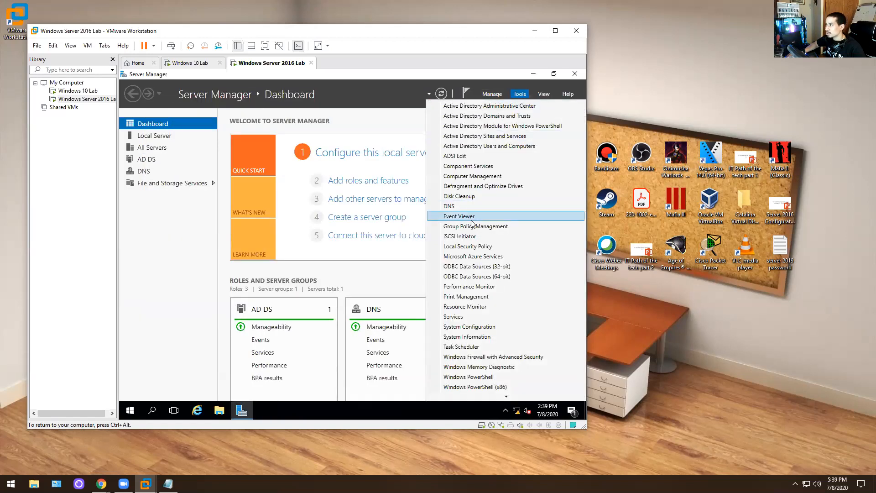
pyautogui.click(462, 206)
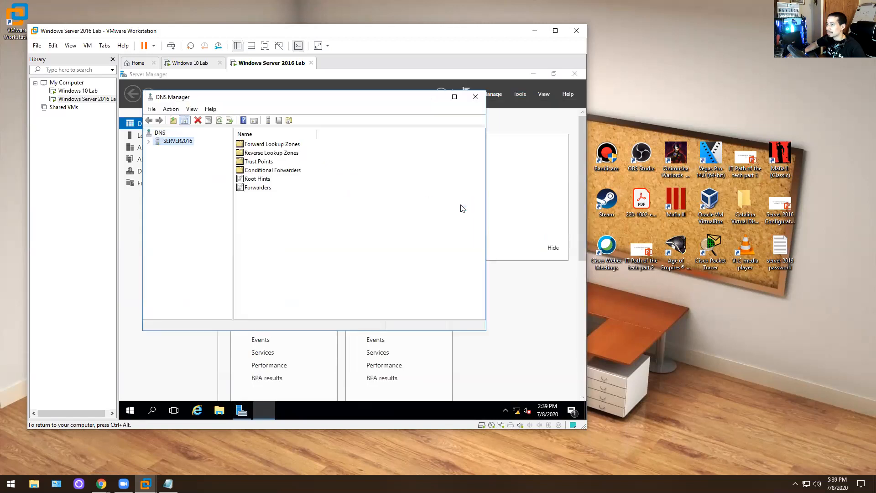
pyautogui.click(482, 97)
pyautogui.click(519, 94)
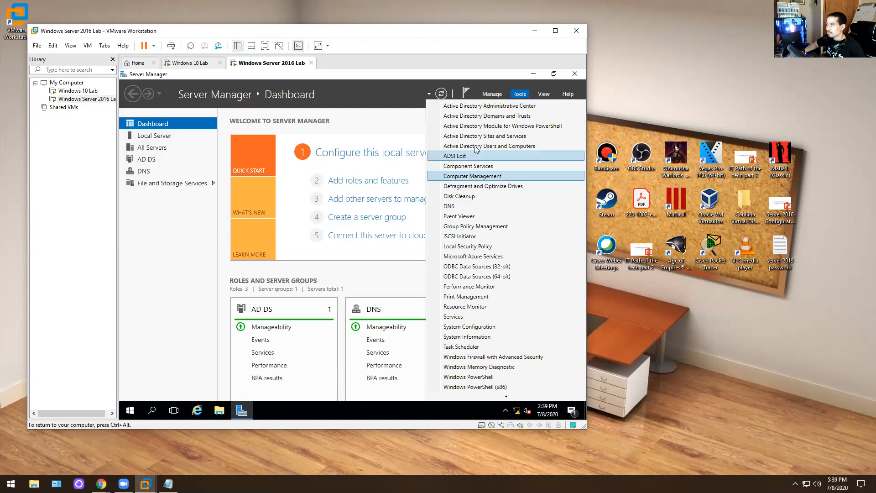
# - Start the Add Roles and Features wizard and select the DHCP Server role with its required features
pyautogui.click(500, 96)
pyautogui.click(501, 106)
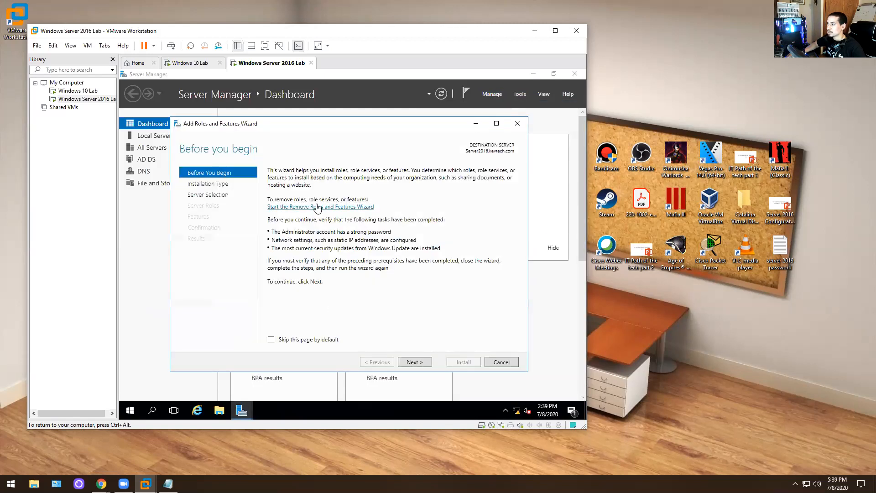
pyautogui.click(414, 363)
pyautogui.click(414, 362)
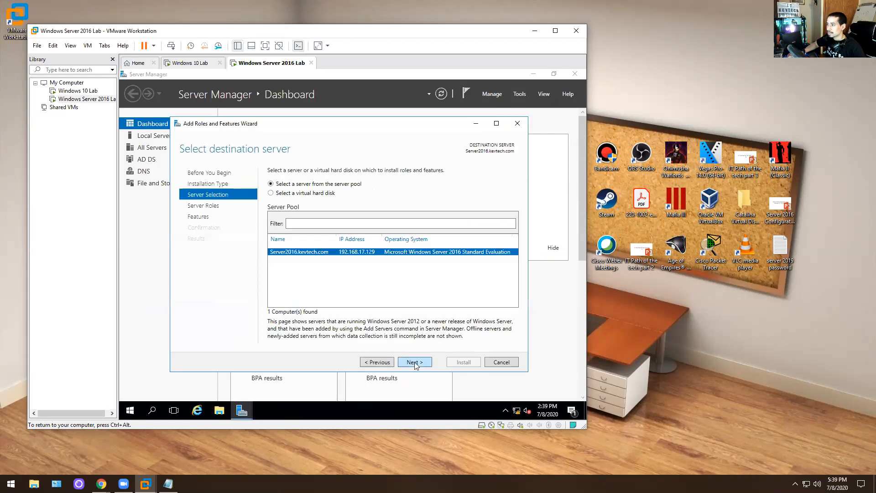
pyautogui.click(415, 363)
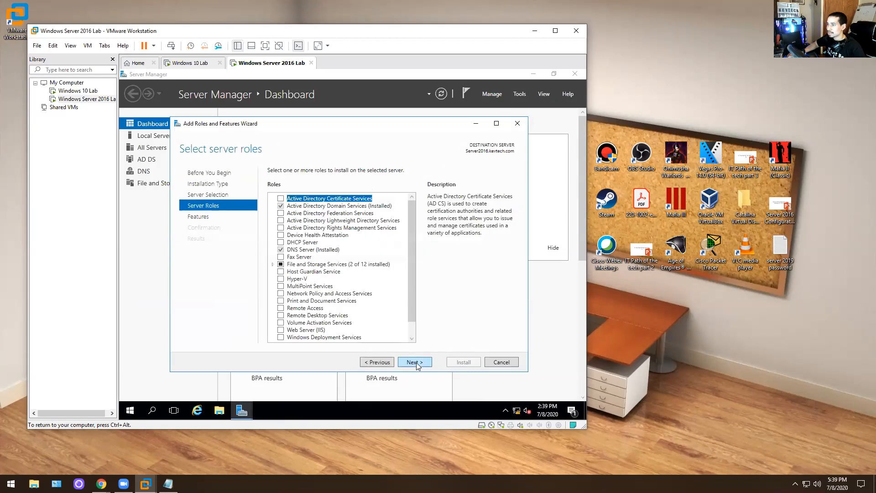
pyautogui.click(281, 242)
pyautogui.click(384, 323)
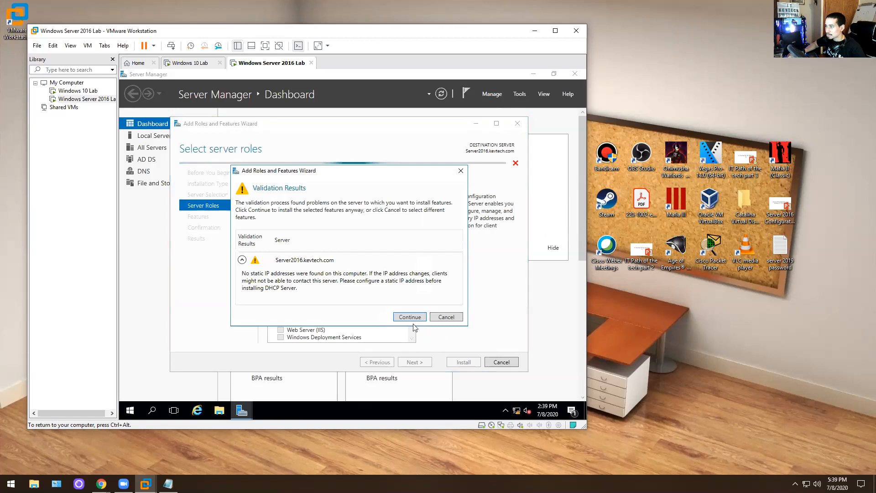
pyautogui.click(409, 314)
# - Step through the Features and DHCP Server pages and install the role
pyautogui.click(415, 362)
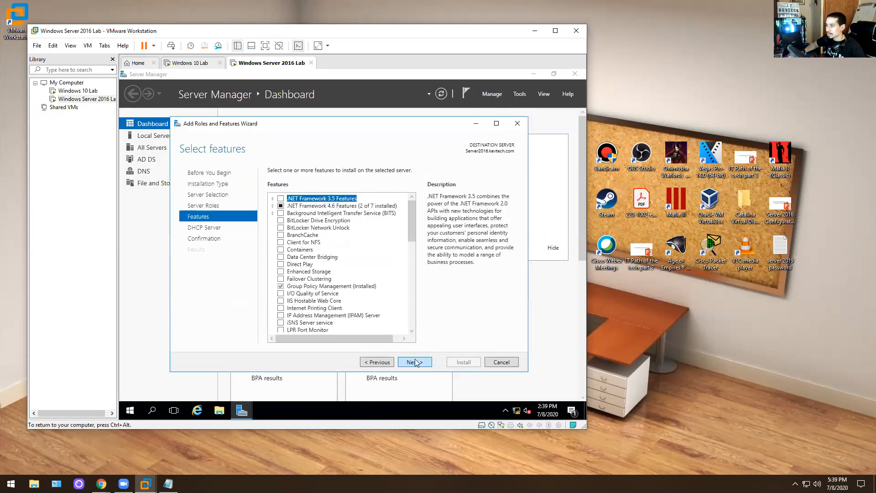
pyautogui.click(415, 362)
pyautogui.click(384, 362)
pyautogui.click(385, 362)
pyautogui.click(385, 362)
pyautogui.click(419, 363)
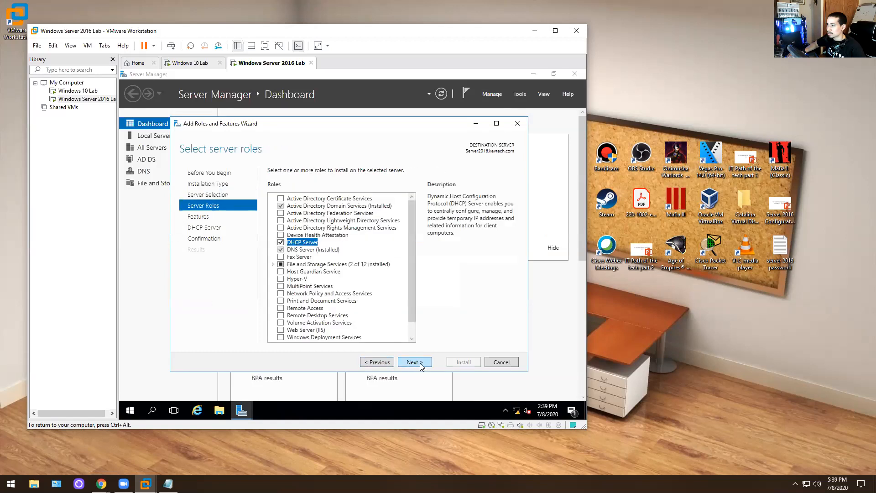
pyautogui.click(420, 363)
pyautogui.click(420, 364)
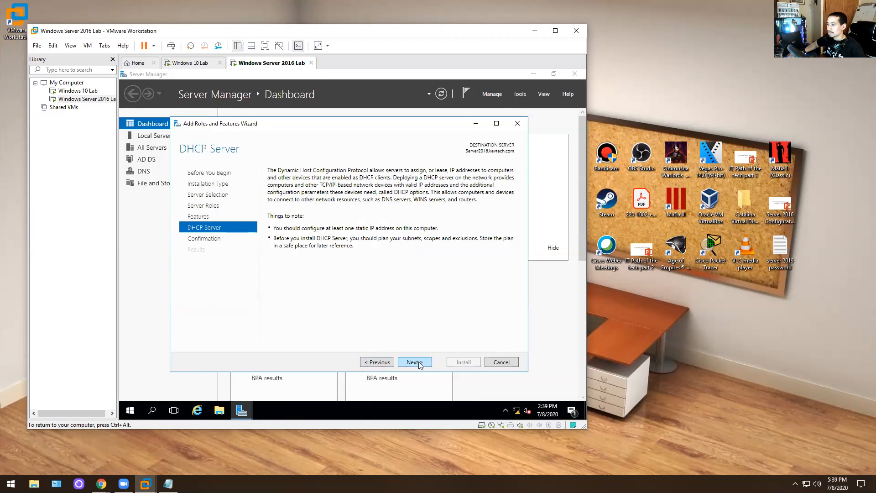
pyautogui.click(420, 364)
pyautogui.click(462, 363)
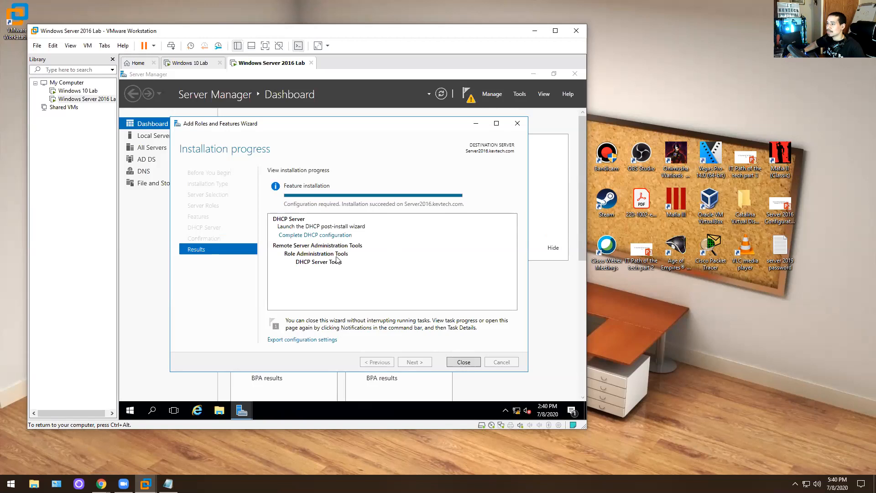
# - Complete the DHCP post-install configuration, close the wizard, and open the DHCP console from Tools
pyautogui.click(333, 236)
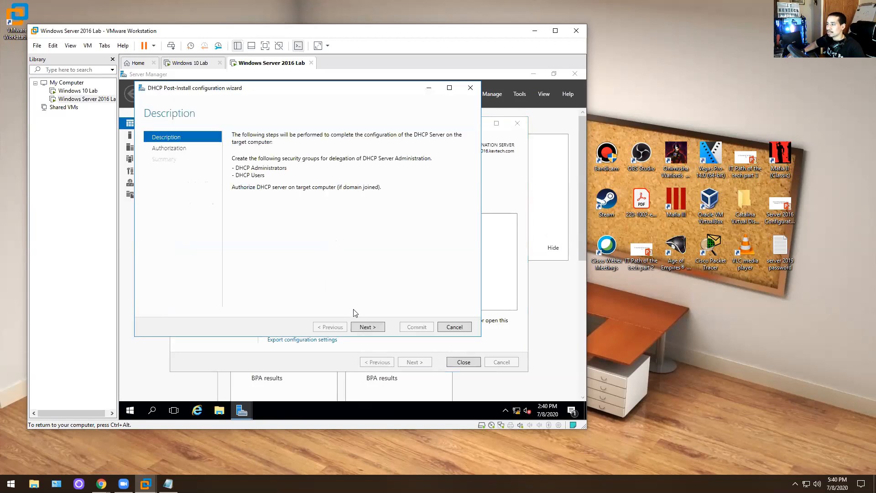
pyautogui.click(365, 327)
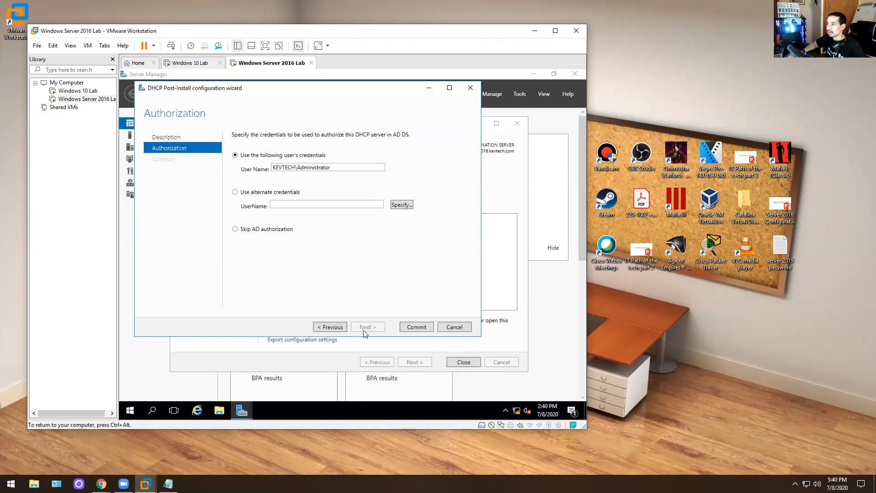
pyautogui.click(468, 363)
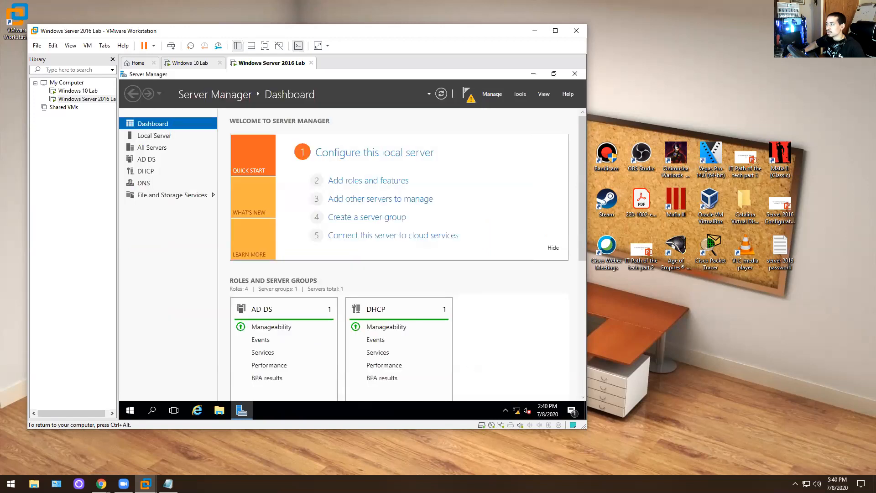
pyautogui.click(520, 94)
pyautogui.click(456, 198)
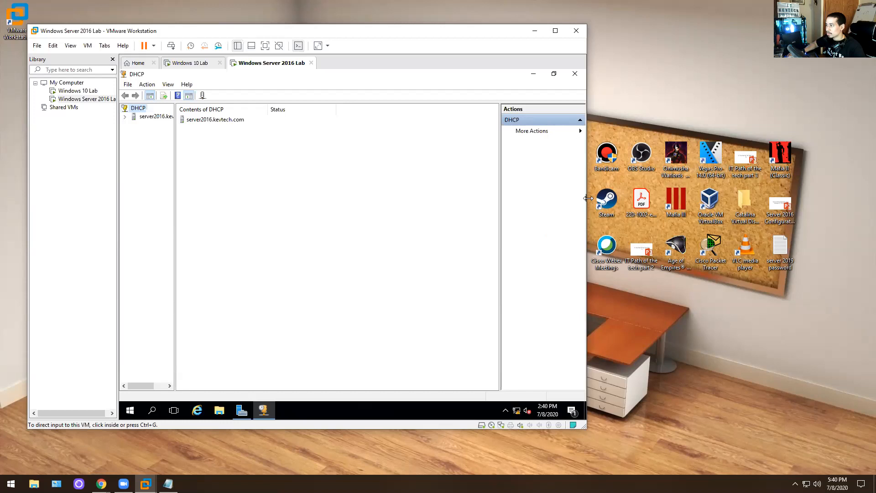
# - Expand server2016.kevtech.com and IPv4 in the DHCP console and launch New Scope
pyautogui.moveTo(589, 198); pyautogui.dragTo(589, 198)
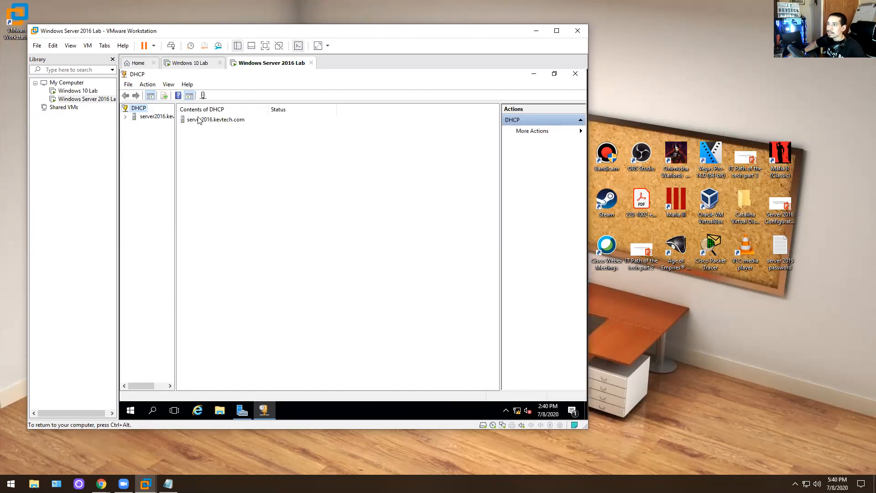
pyautogui.click(126, 117)
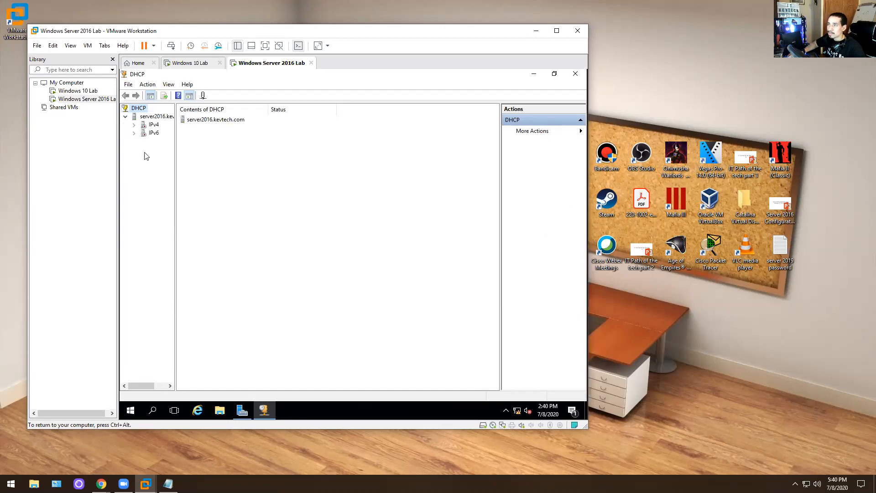
pyautogui.rightClick(153, 118)
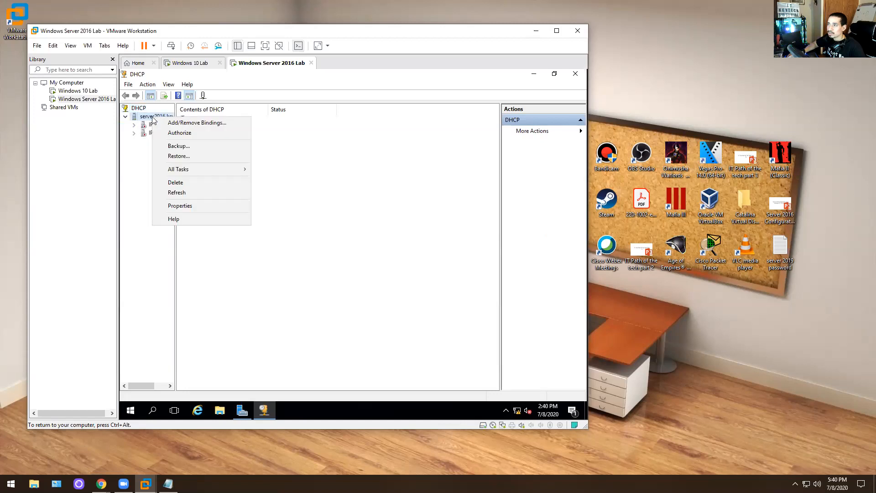
pyautogui.click(134, 125)
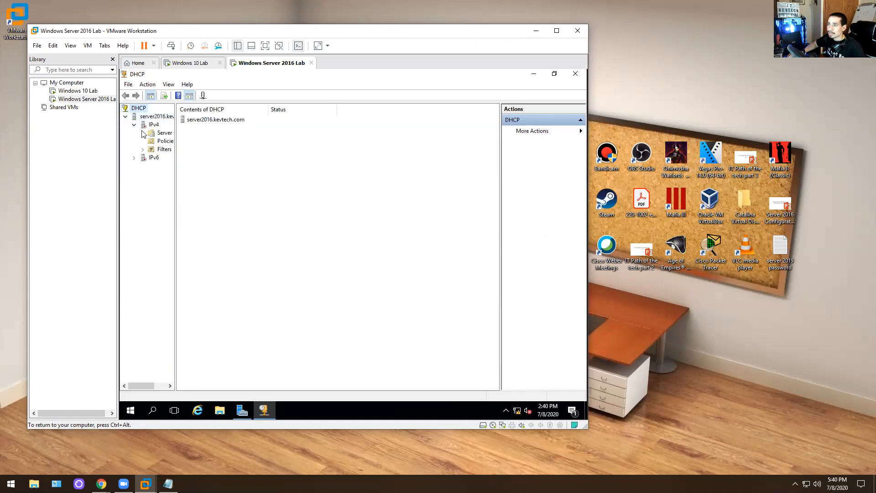
pyautogui.rightClick(152, 129)
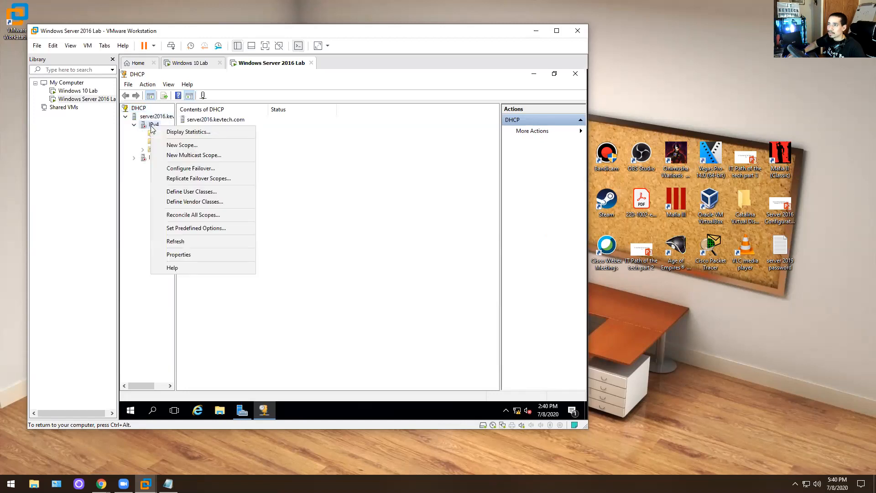
pyautogui.click(181, 145)
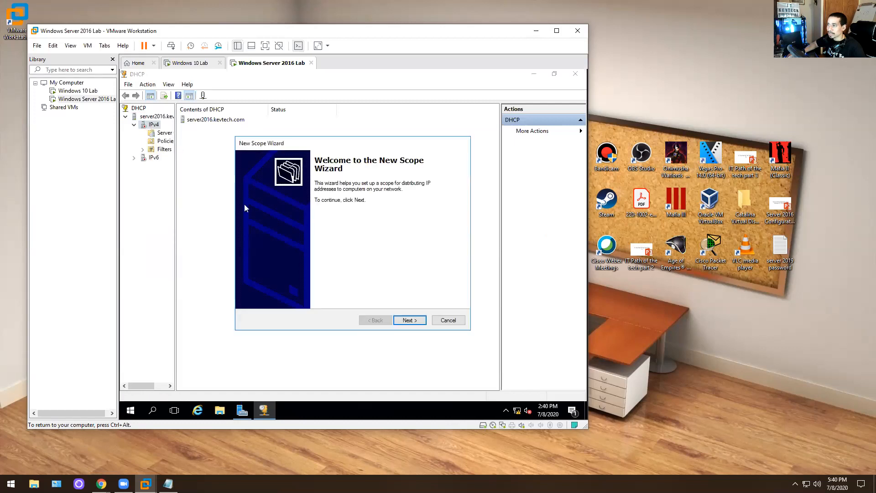
# - Name the new scope Kevtech
pyautogui.click(409, 320)
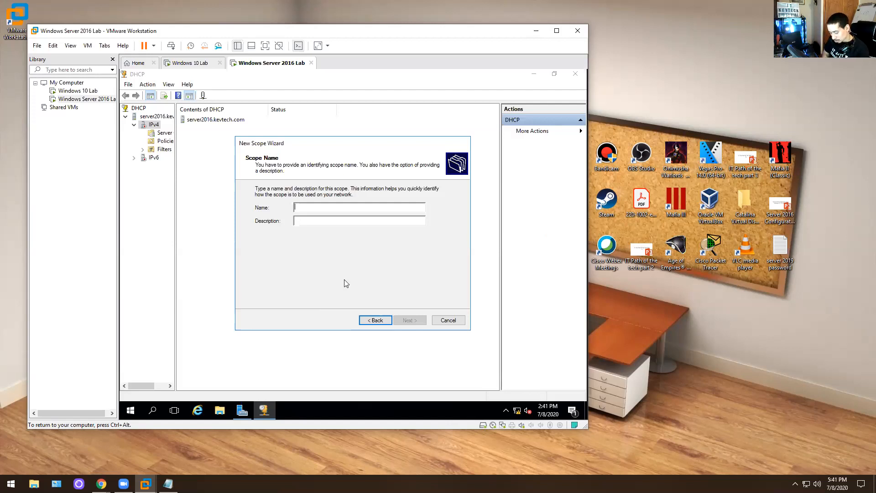
pyautogui.write('Kev')
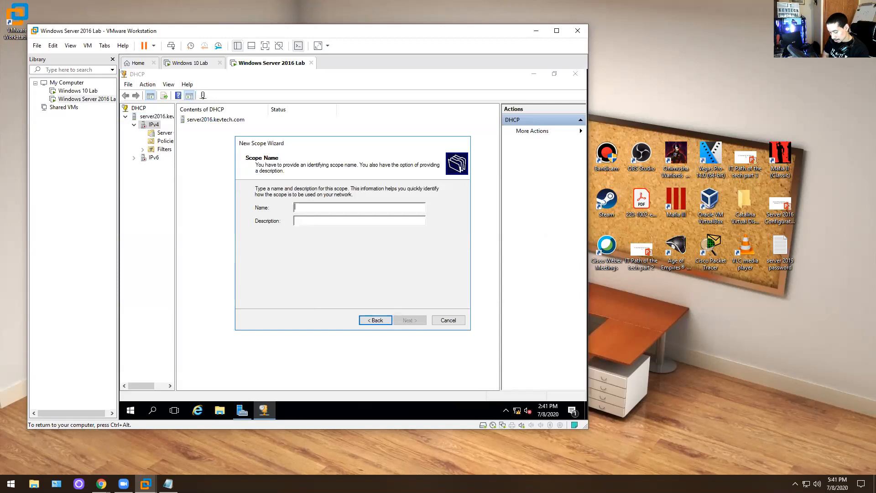
pyautogui.write('trt')
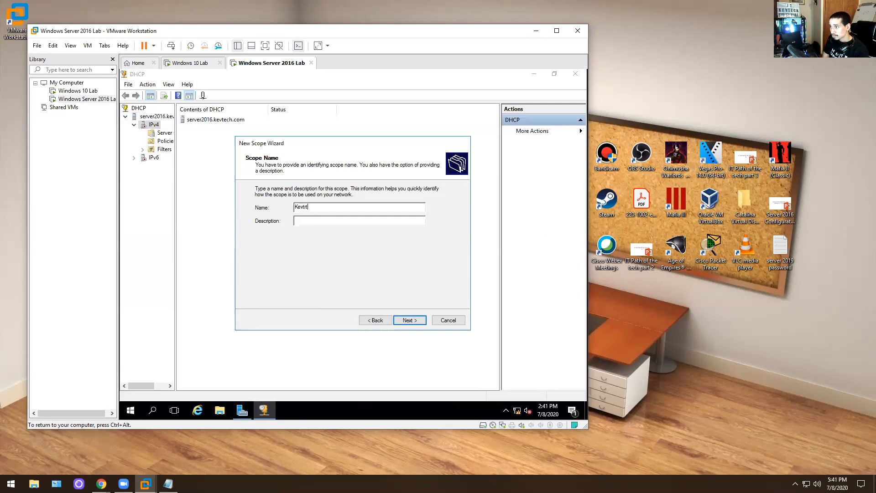
pyautogui.write('c')
pyautogui.press('BackSpace')
pyautogui.press('BackSpace')
pyautogui.press('BackSpace')
pyautogui.press('BackSpace')
pyautogui.write('ve')
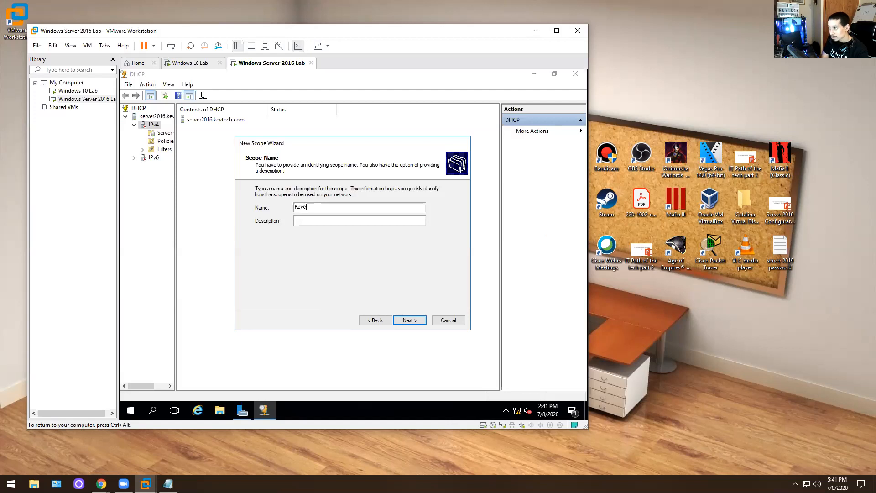
pyautogui.press('BackSpace')
pyautogui.write('tech')
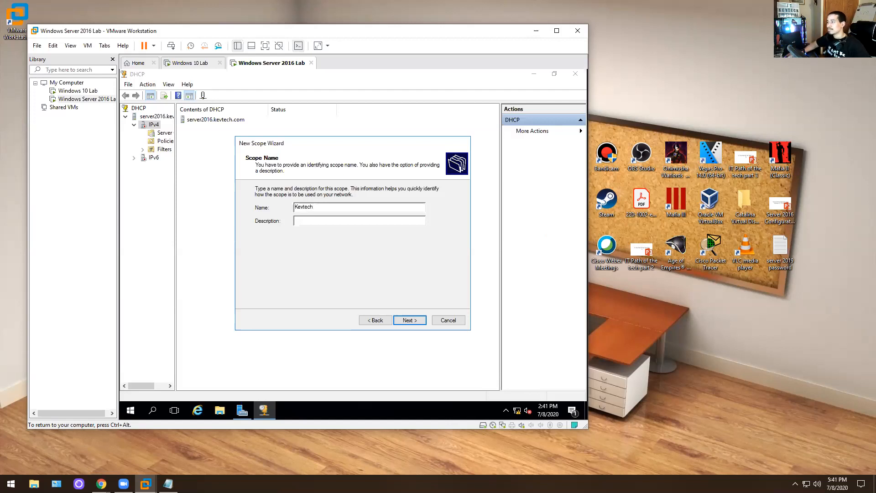
pyautogui.click(409, 322)
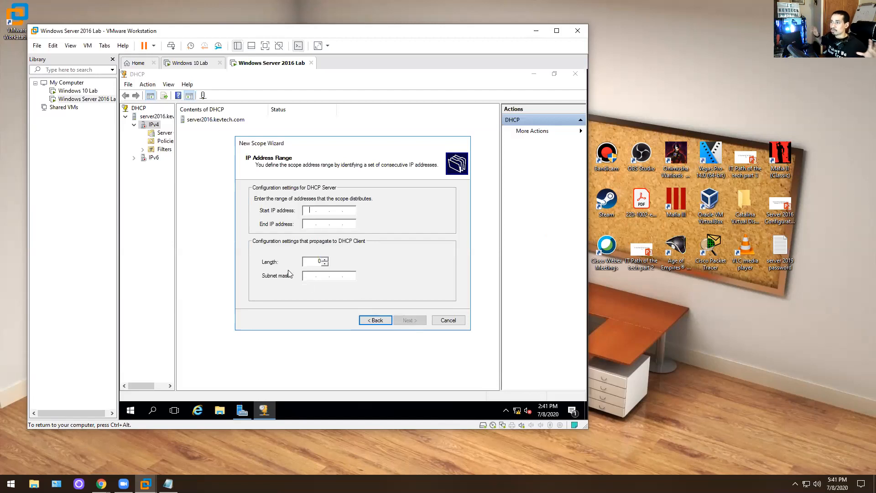
# - Give the scope the address range 10.1.10.100 to 10.1.10.200
pyautogui.write('10')
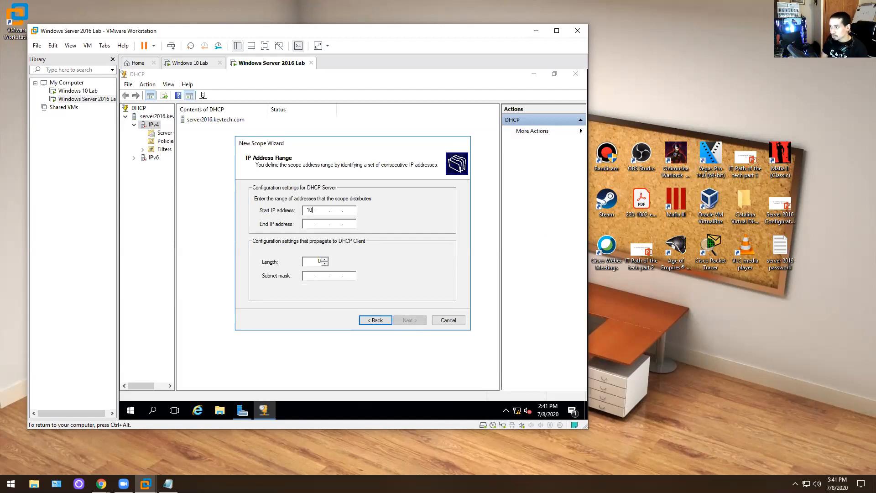
pyautogui.write('.1.10.100')
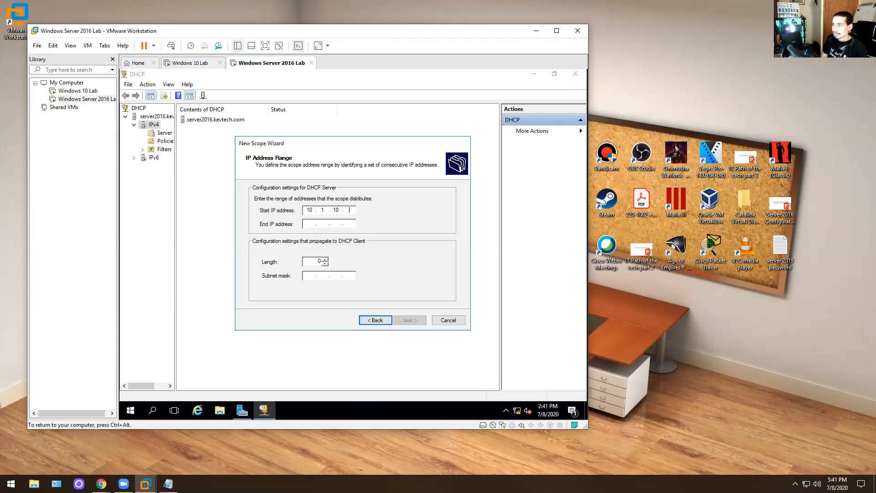
pyautogui.press('Tab')
pyautogui.write('10')
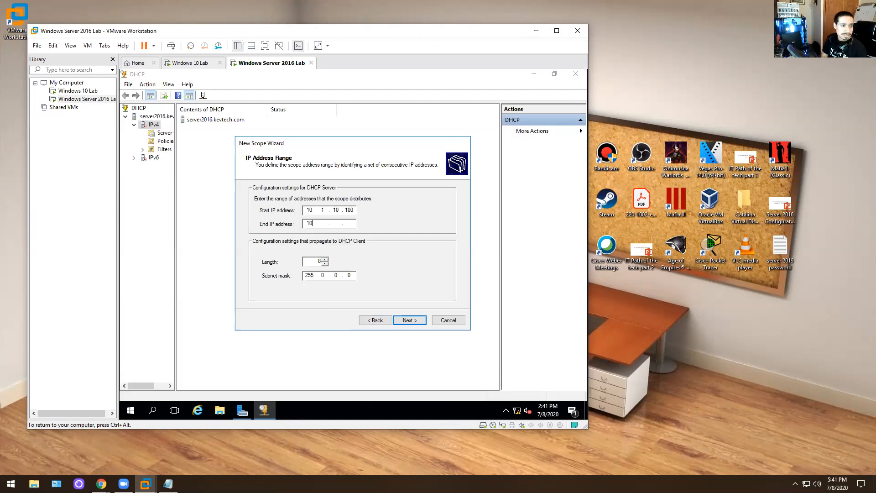
pyautogui.write('.1.10.200')
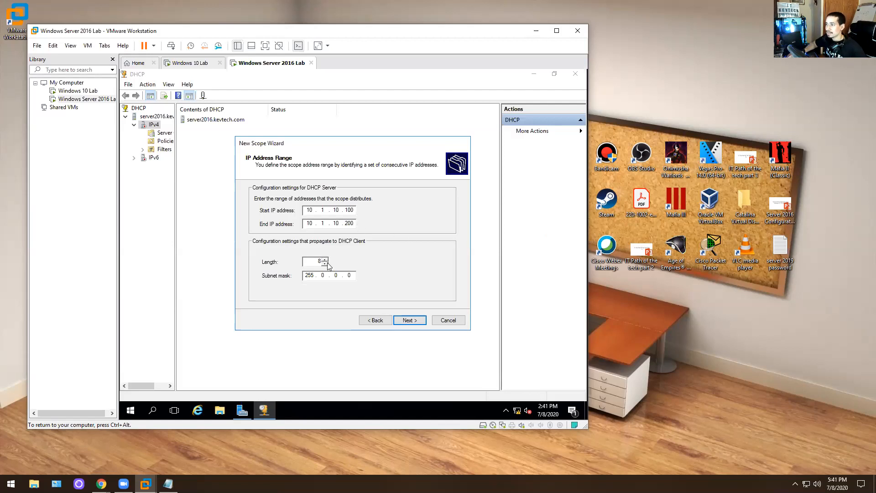
pyautogui.click(408, 320)
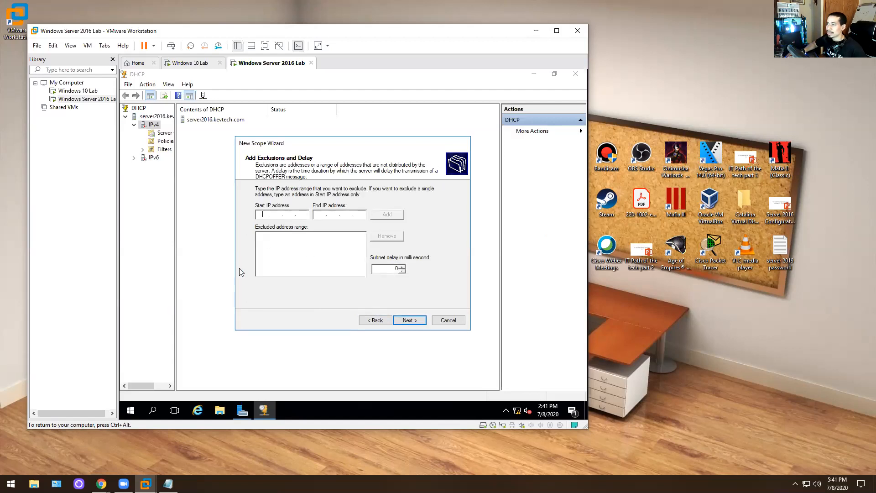
# - Skip exclusions and raise the scope's lease duration in days
pyautogui.click(410, 323)
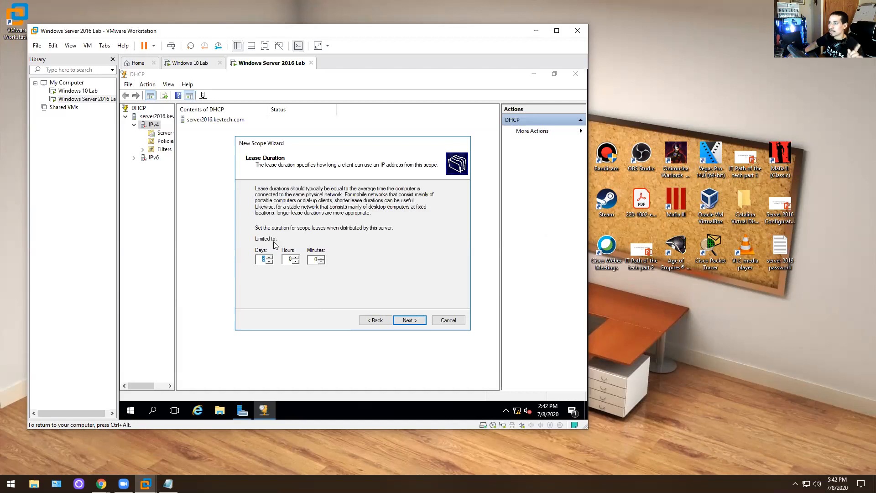
pyautogui.click(270, 258)
pyautogui.click(270, 257)
pyautogui.click(269, 258)
pyautogui.click(269, 258)
pyautogui.click(271, 256)
pyautogui.click(271, 256)
pyautogui.click(271, 255)
pyautogui.click(271, 255)
pyautogui.click(271, 255)
pyautogui.click(271, 255)
pyautogui.click(271, 256)
pyautogui.click(271, 256)
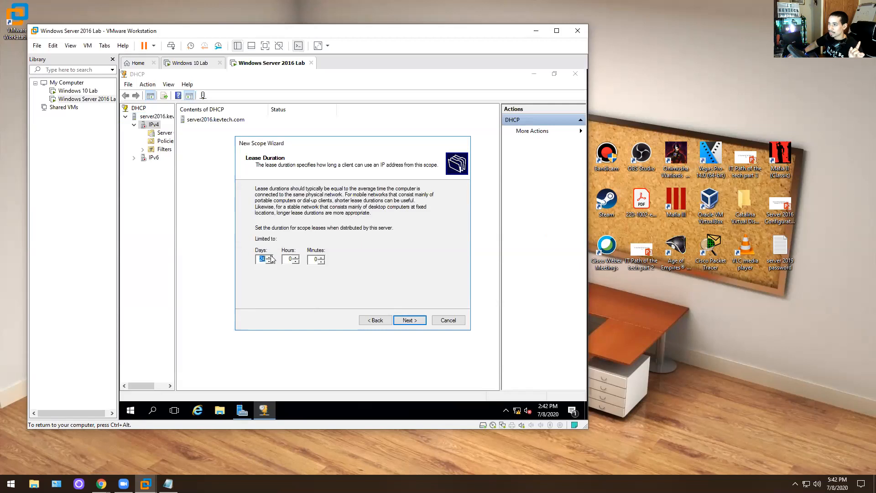
pyautogui.click(422, 322)
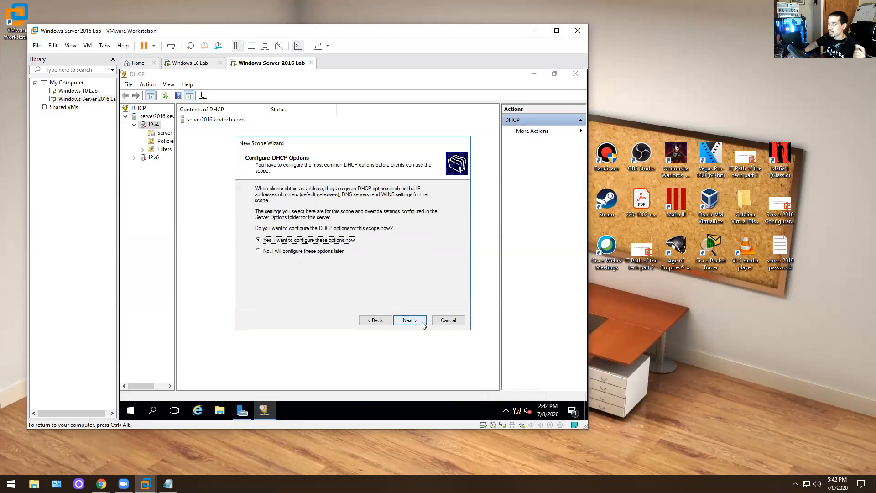
# - Accept the domain name and DNS server options, skip WINS, finish the wizard, and expand the new scope
pyautogui.click(421, 321)
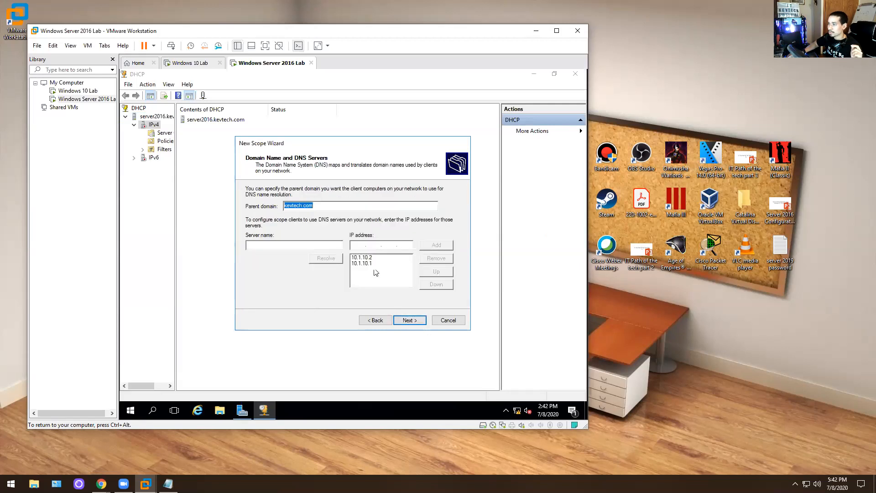
pyautogui.click(406, 321)
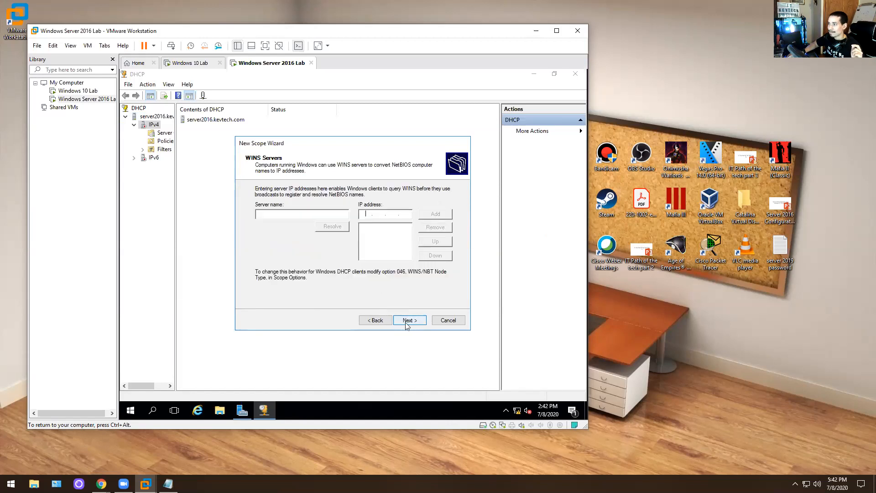
pyautogui.click(374, 321)
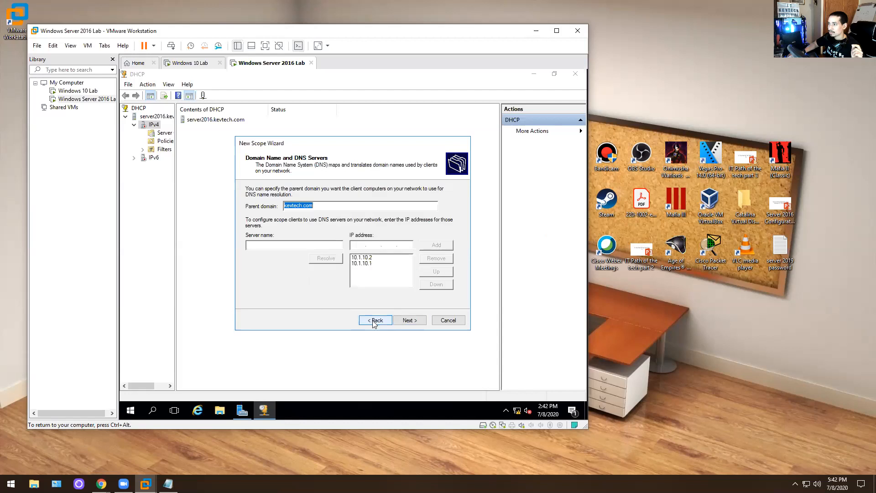
pyautogui.click(413, 325)
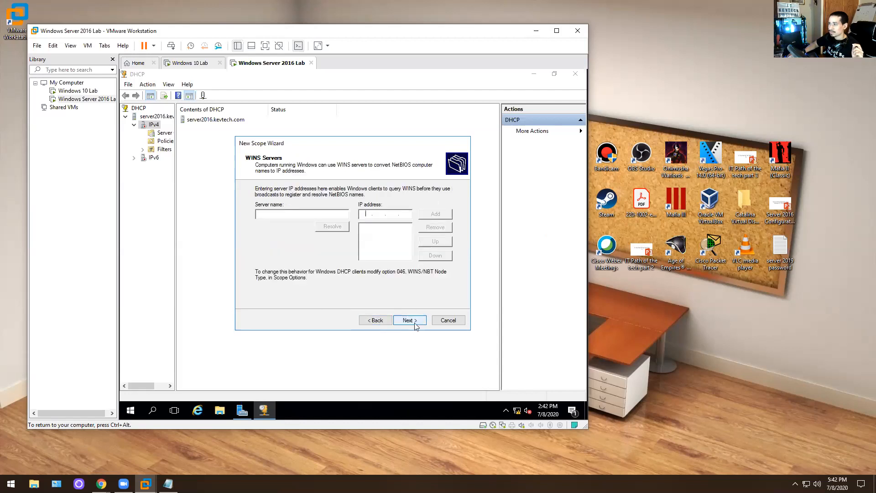
pyautogui.click(415, 326)
pyautogui.click(413, 325)
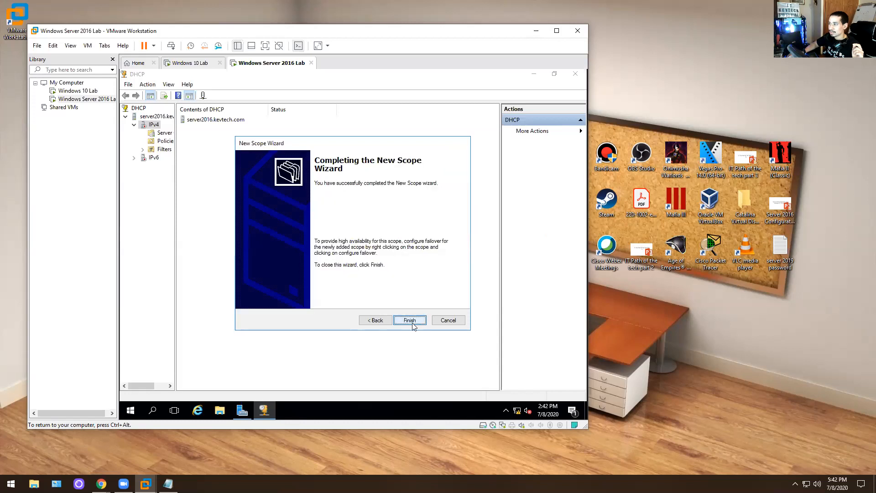
pyautogui.click(414, 325)
pyautogui.click(143, 133)
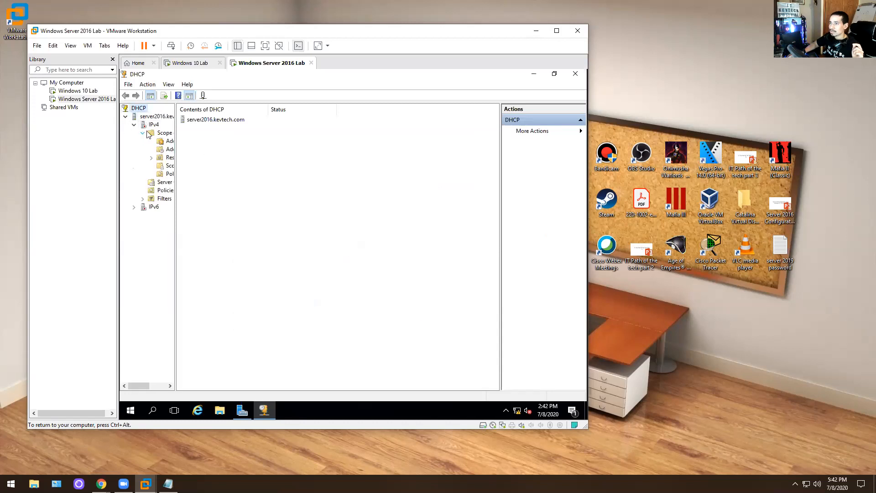
# - View the new Scope's contents, then close the DHCP console and Server Manager
pyautogui.click(167, 134)
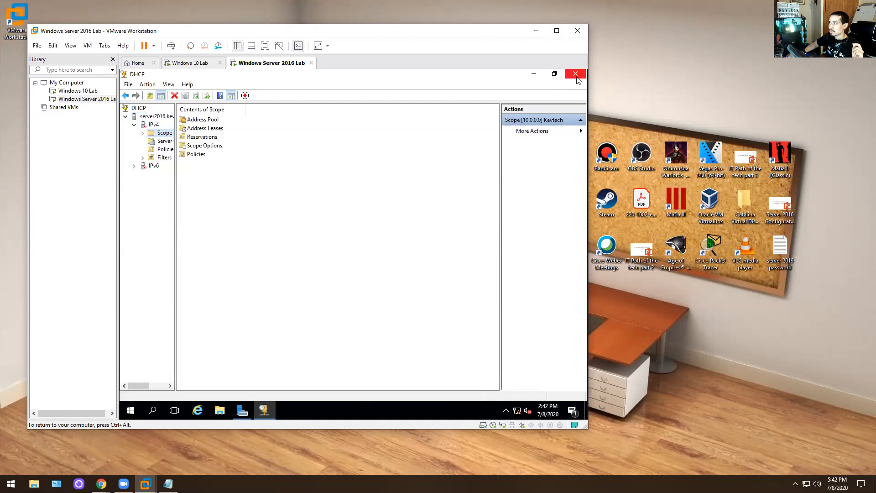
pyautogui.click(575, 74)
pyautogui.click(576, 75)
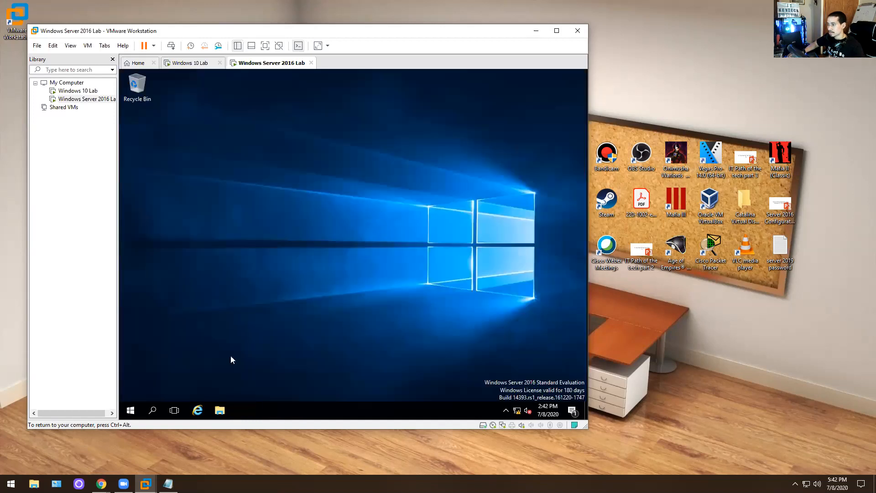
# - From the server's Command Prompt, ping kevtech.com and get 4/4 replies
pyautogui.press('super')
pyautogui.write('cmd')
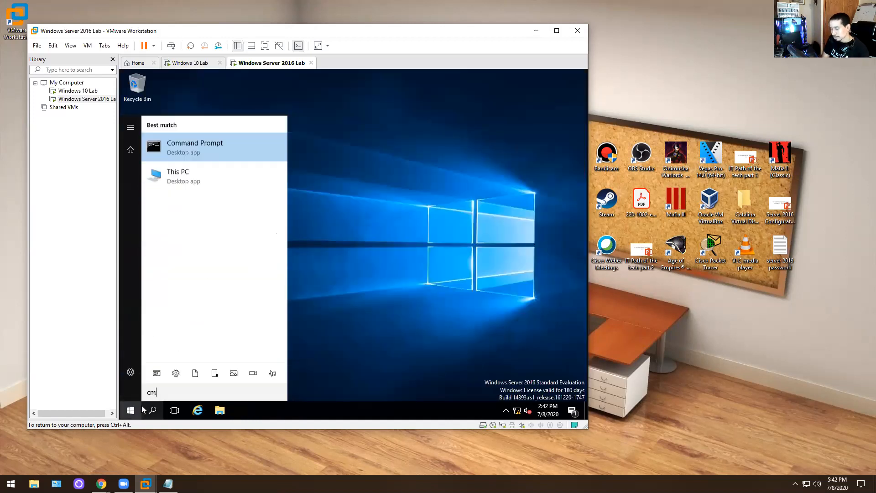
pyautogui.press('Return')
pyautogui.write('pin')
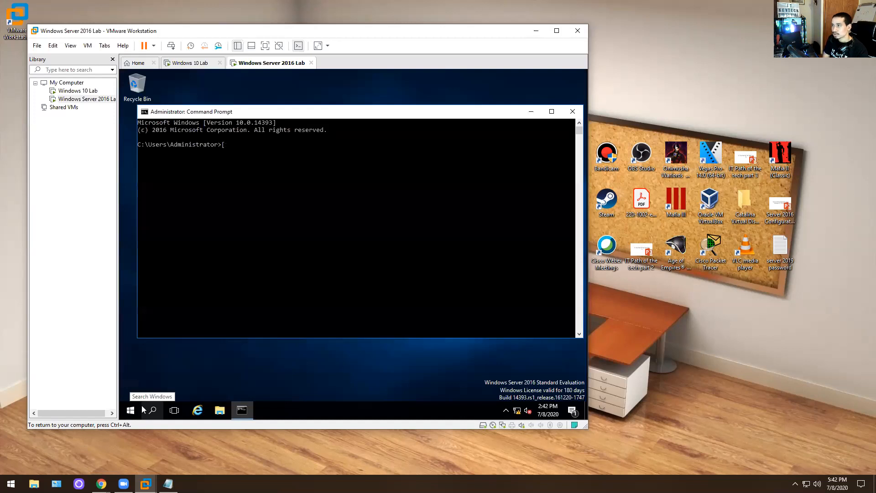
pyautogui.write('g kevt')
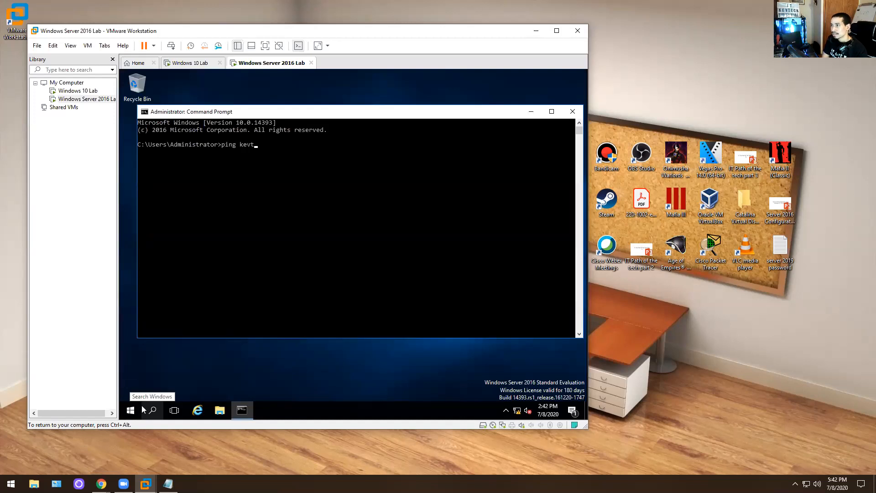
pyautogui.write('ech.com')
pyautogui.press('Return')
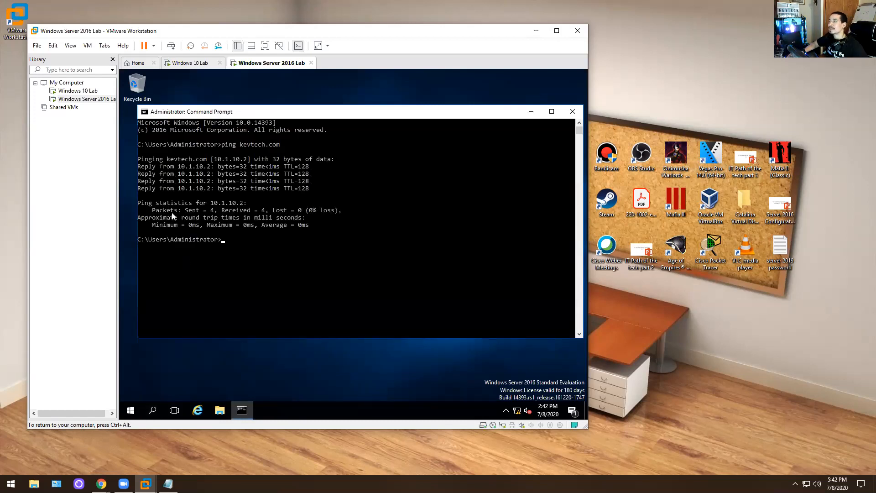
pyautogui.click(191, 62)
# - On the Windows 10 VM, open Ethernet0's IPv4 properties through Control Panel's Network and Sharing Center
pyautogui.click(262, 156)
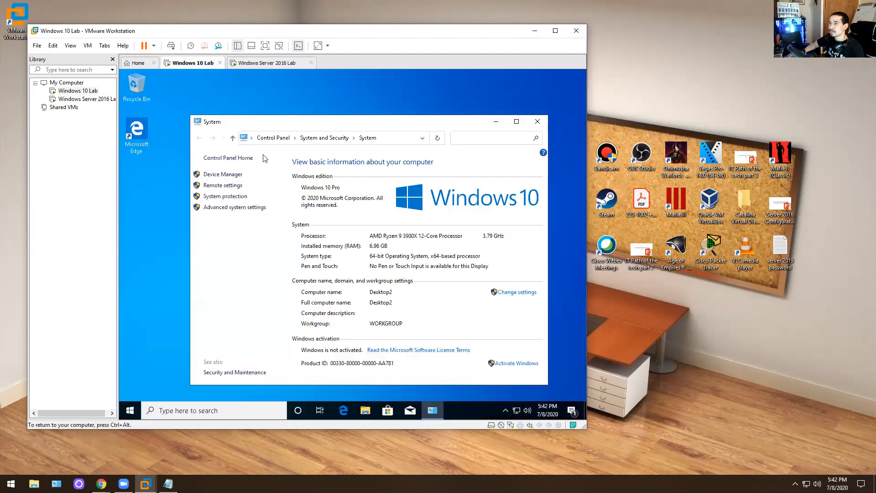
pyautogui.click(536, 124)
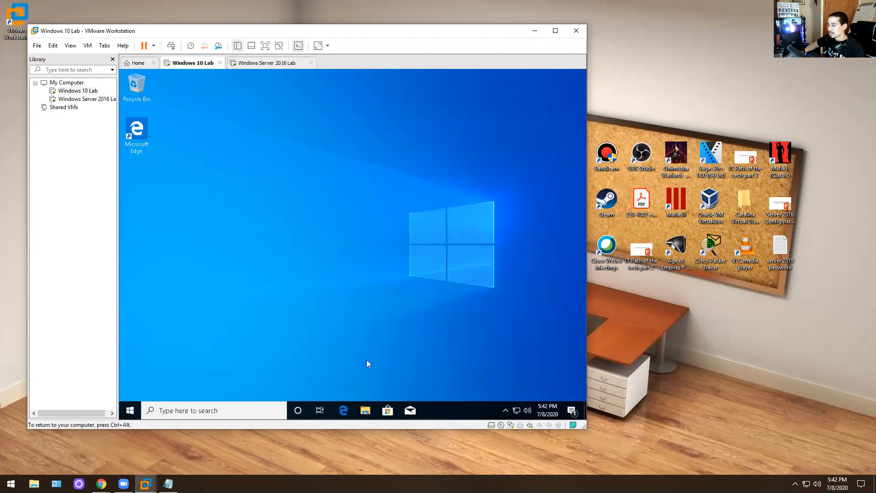
pyautogui.click(133, 412)
pyautogui.write('control')
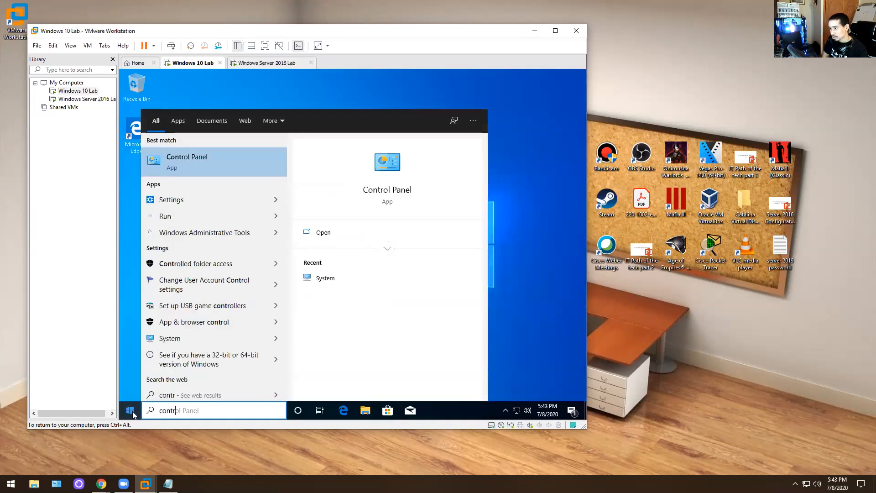
pyautogui.press('Return')
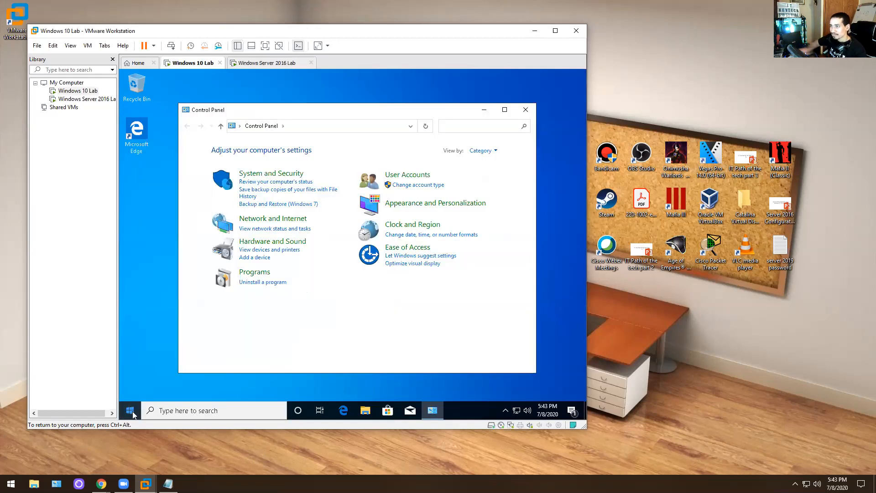
pyautogui.click(273, 228)
pyautogui.click(232, 163)
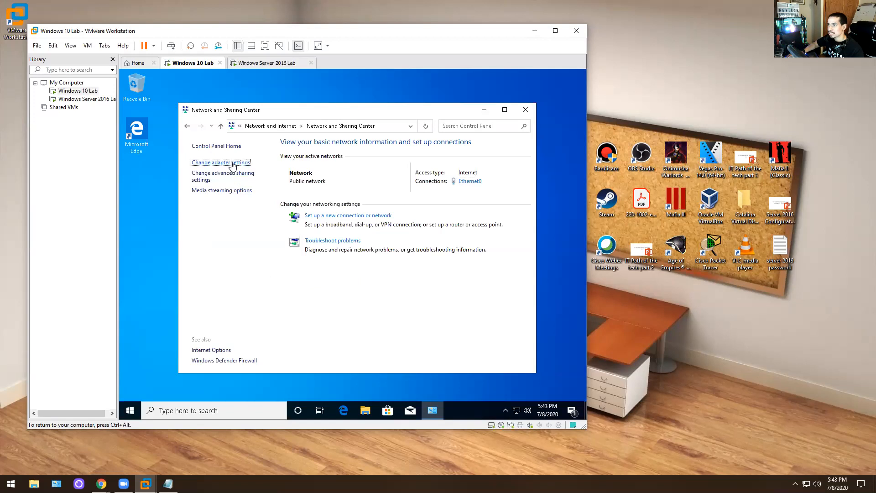
pyautogui.doubleClick(347, 181)
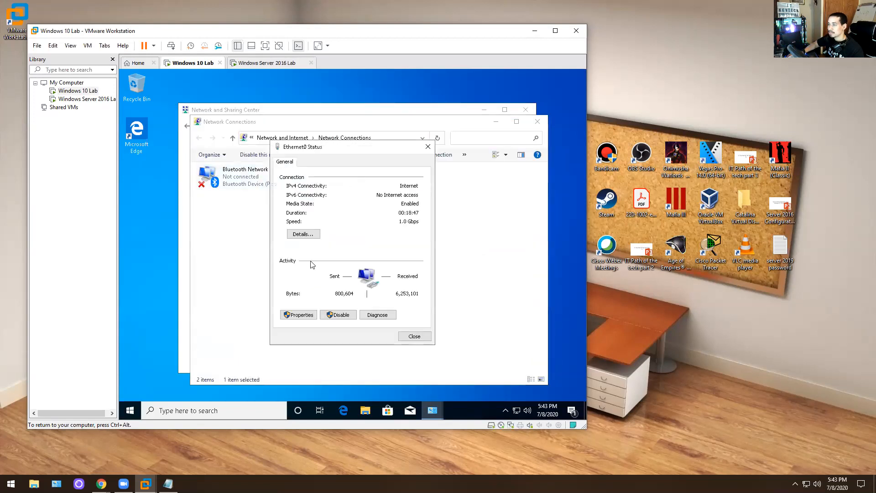
pyautogui.click(298, 314)
pyautogui.doubleClick(371, 252)
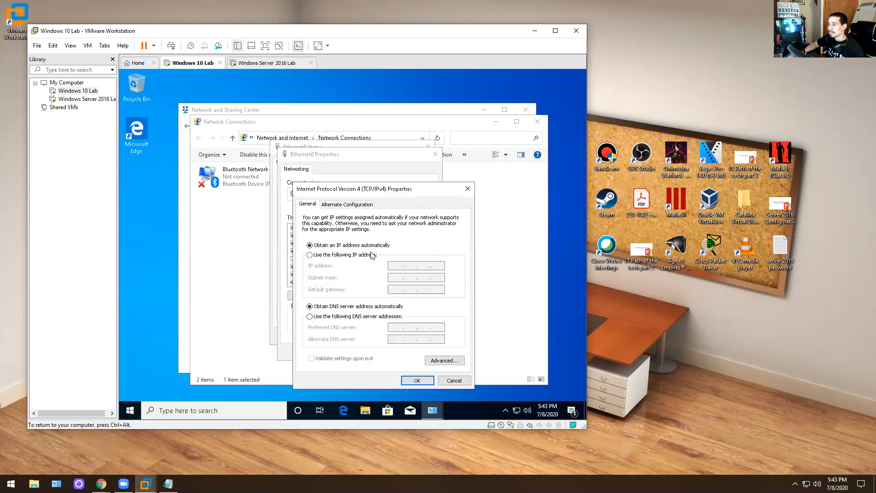
# - Apply static IP 10.1.10.3, mask 255.0.0.0, gateway 10.1.10.1, DNS 10.1.10.2 and 10.1.10.1, and close all windows
pyautogui.click(325, 257)
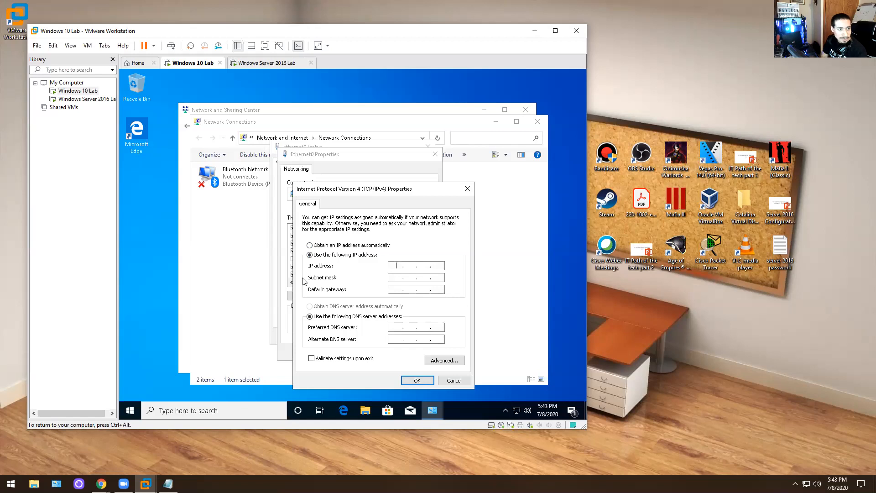
pyautogui.write('1')
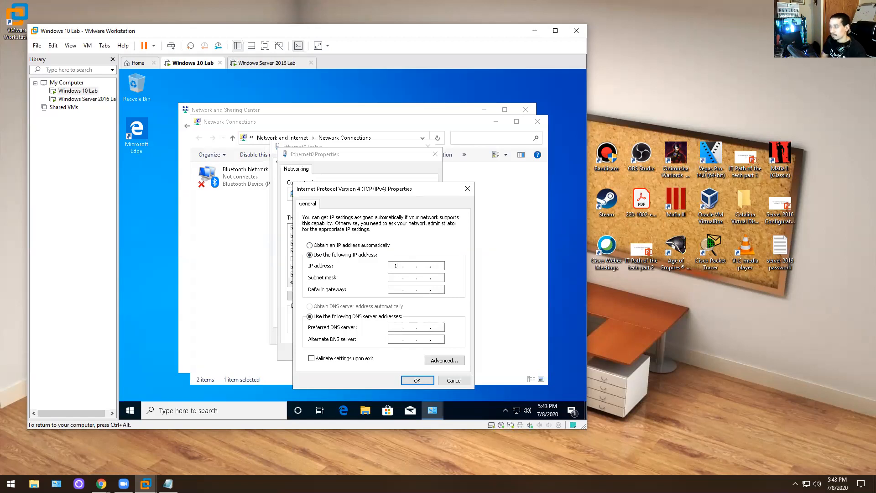
pyautogui.write('0 . 1 . 10 . 3')
pyautogui.press('Tab')
pyautogui.press('Tab')
pyautogui.write('10 . 1 . 10 . 1')
pyautogui.press('Tab')
pyautogui.press('Tab')
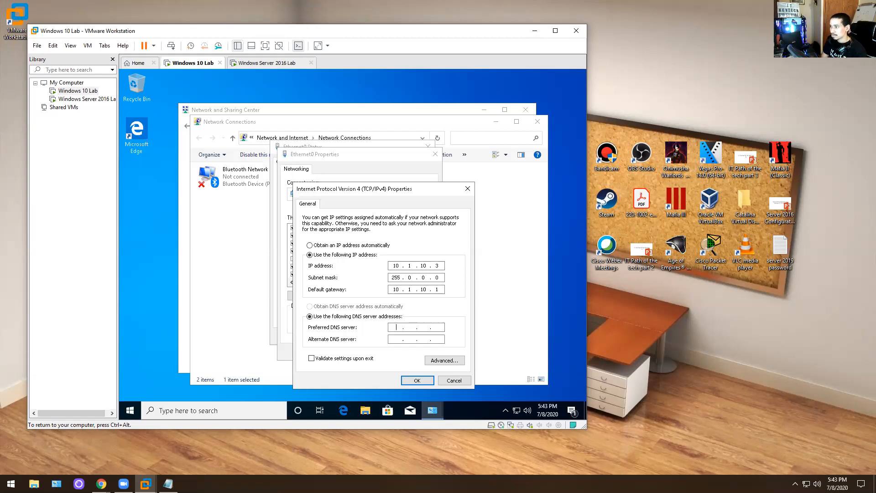
pyautogui.write('10.1..')
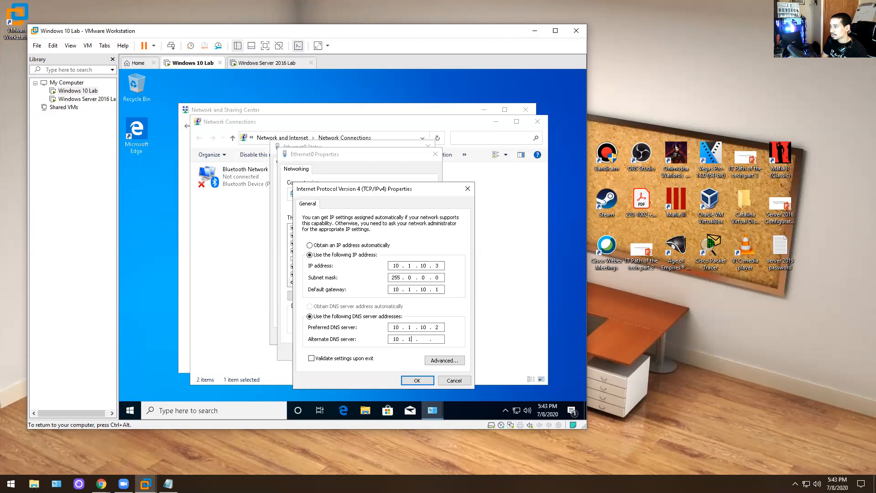
pyautogui.write('10.1.10')
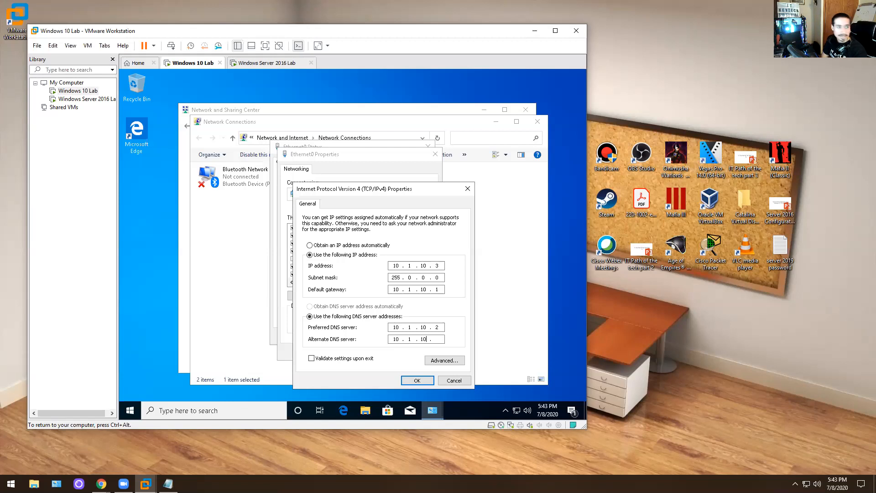
pyautogui.write('.1')
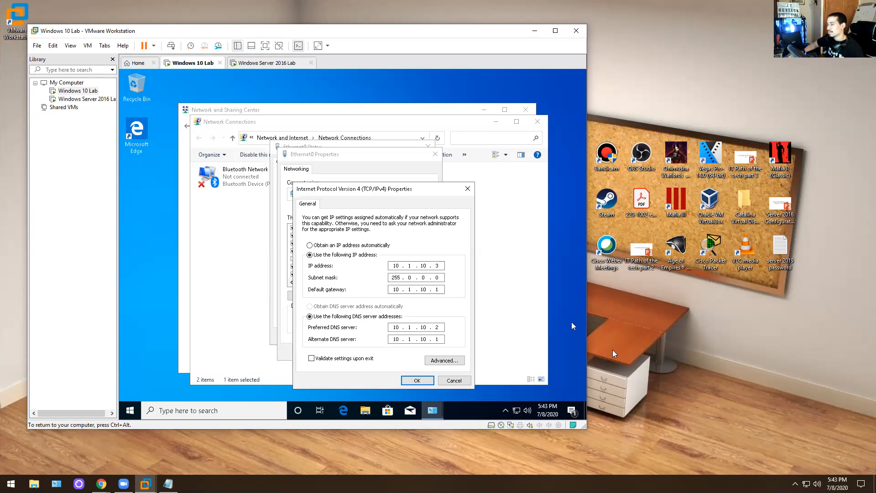
pyautogui.click(416, 380)
pyautogui.click(392, 354)
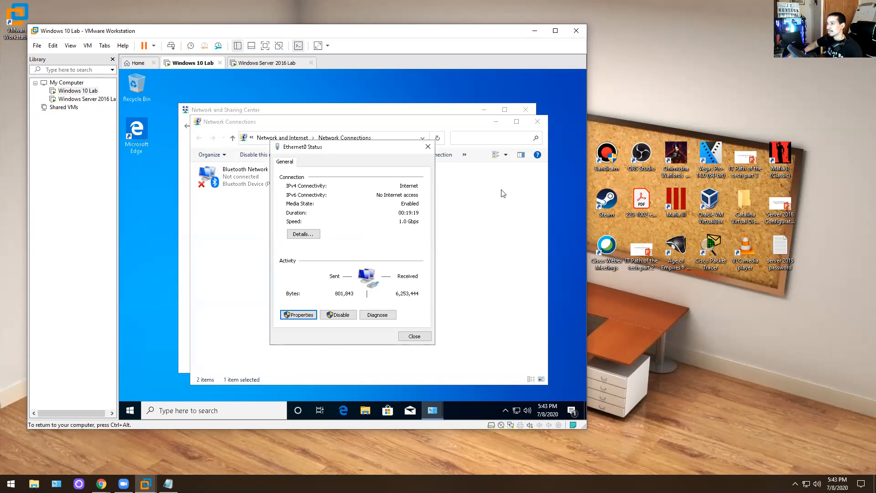
pyautogui.click(420, 334)
pyautogui.click(538, 122)
pyautogui.click(525, 109)
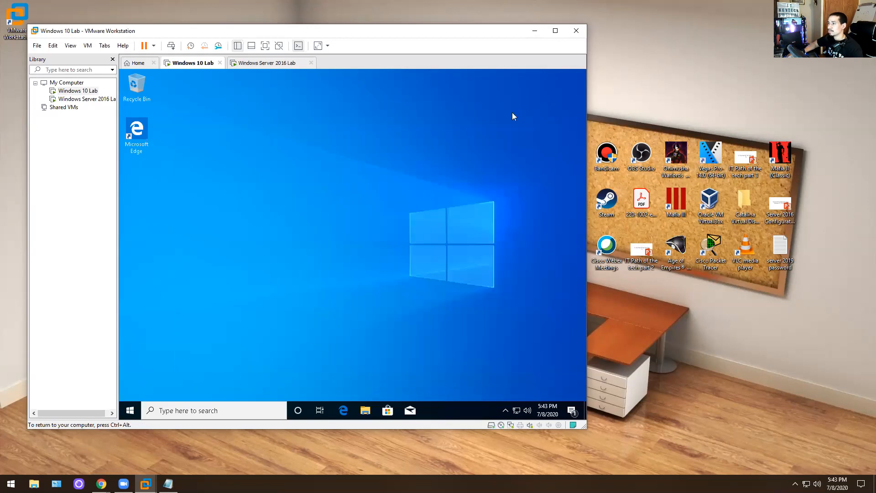
# - Ping kevtech.com from the Windows 10 VM's Command Prompt, getting four replies from 10.1.10.2
pyautogui.click(131, 411)
pyautogui.write('cmd')
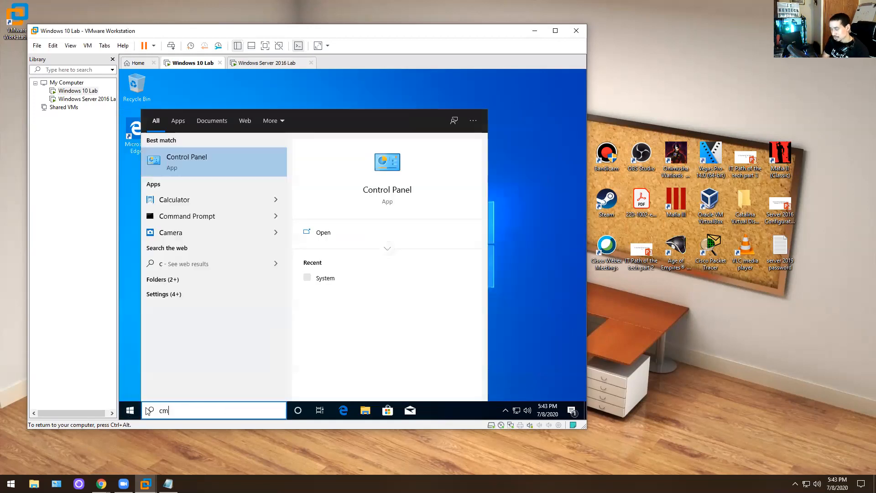
pyautogui.press('Return')
pyautogui.write('ping ke')
pyautogui.write('cte')
pyautogui.press('BackSpace')
pyautogui.press('BackSpace')
pyautogui.press('BackSpace')
pyautogui.press('BackSpace')
pyautogui.write('vtech.com')
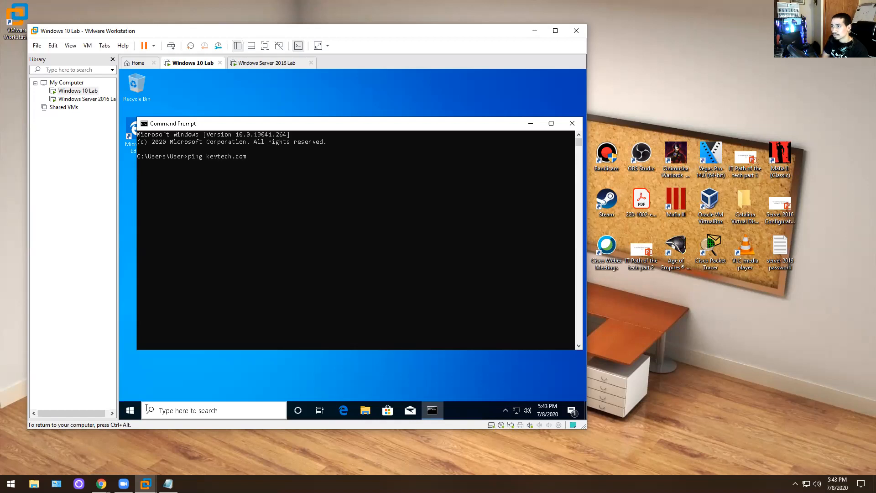
pyautogui.press('Return')
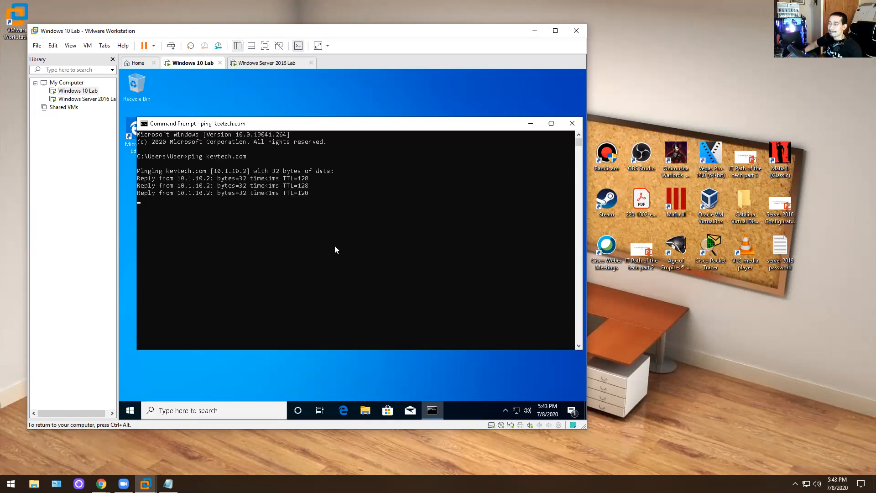
pyautogui.click(572, 123)
# - Open the computer name and domain settings from This PC's properties, then cancel and close everything
pyautogui.click(366, 411)
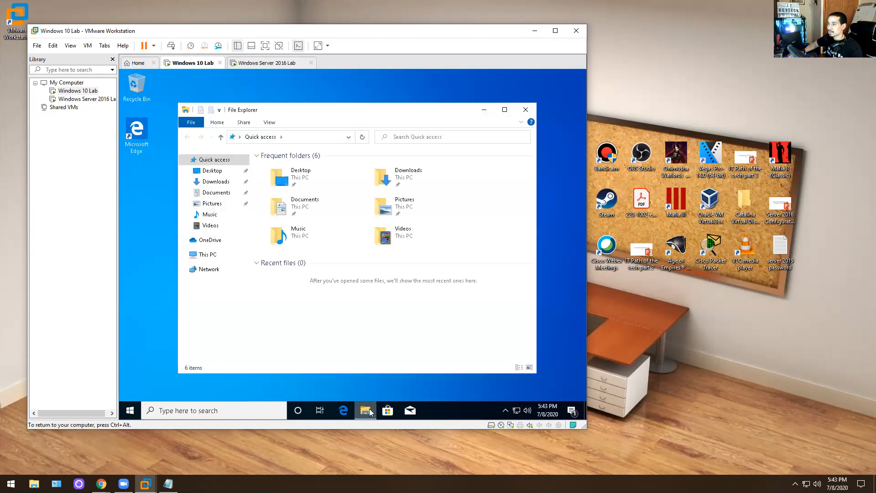
pyautogui.click(209, 254)
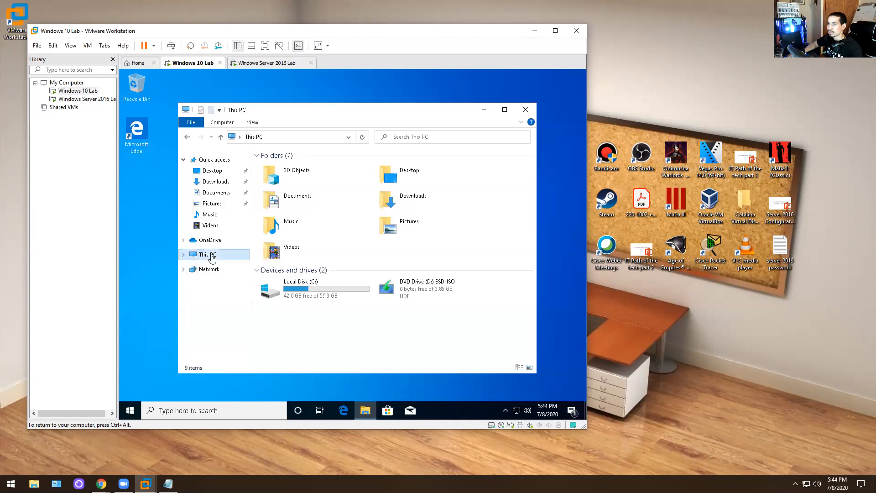
pyautogui.rightClick(212, 255)
pyautogui.click(238, 374)
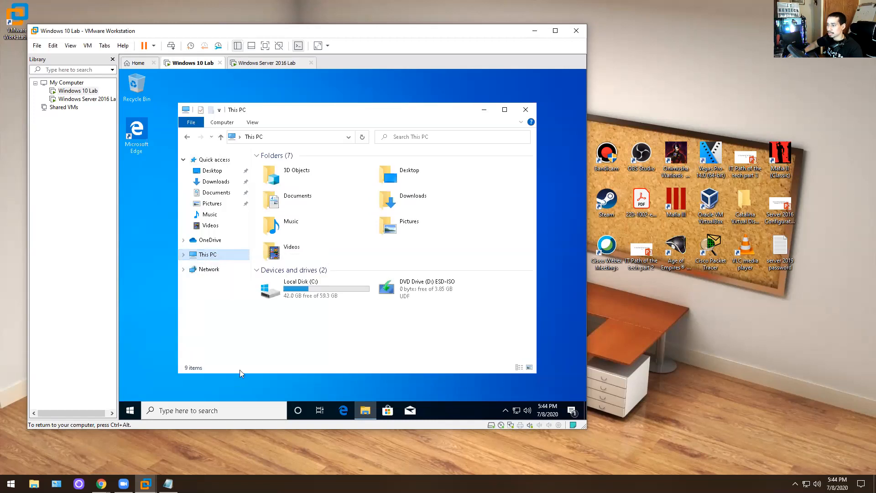
pyautogui.click(494, 294)
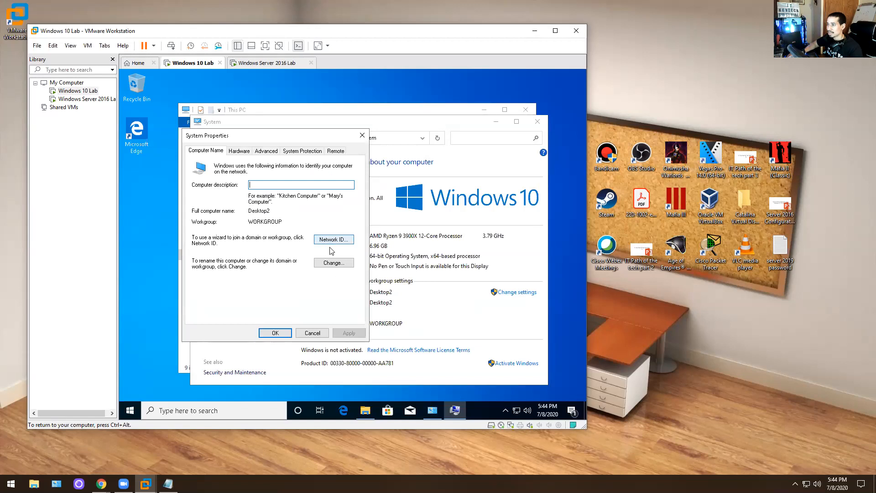
pyautogui.click(334, 263)
pyautogui.click(201, 258)
pyautogui.click(240, 268)
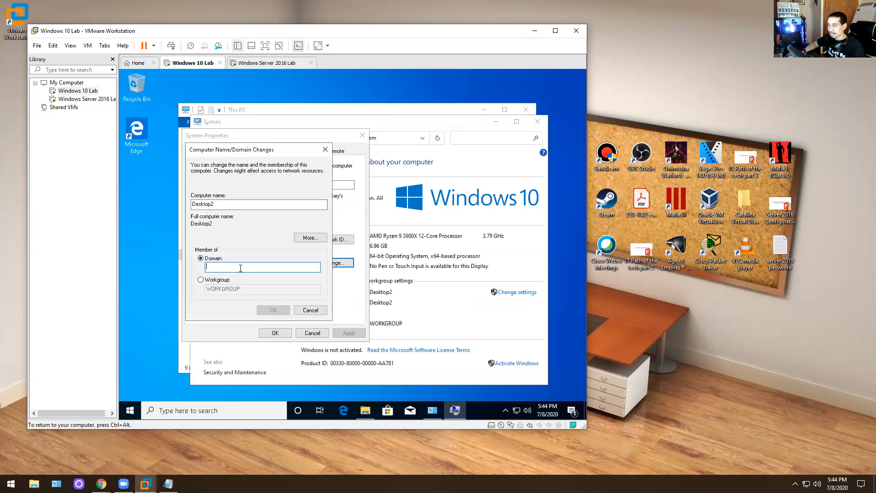
pyautogui.click(310, 310)
pyautogui.click(313, 333)
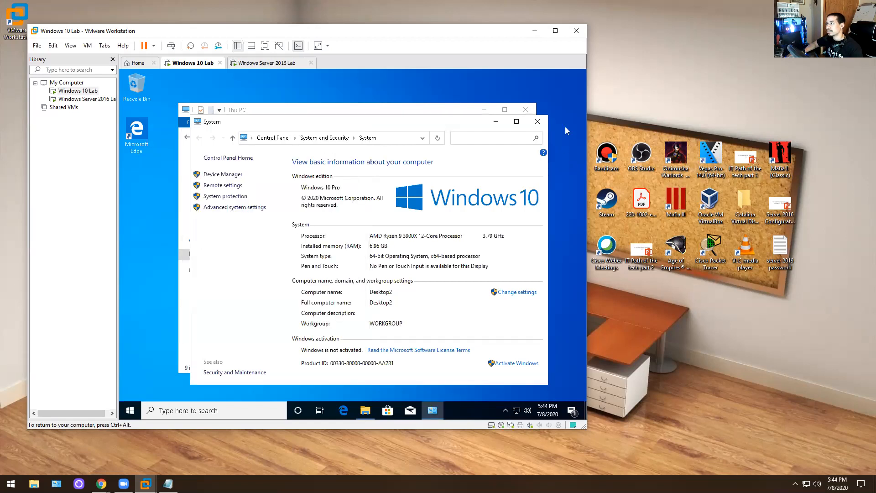
pyautogui.click(537, 122)
pyautogui.click(521, 110)
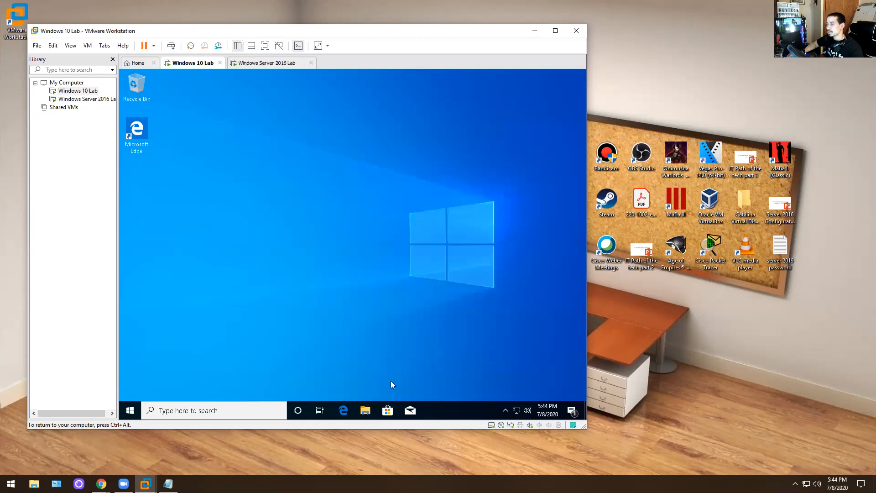
# - Reopen the computer name and domain settings from This PC and choose Domain membership
pyautogui.click(364, 410)
pyautogui.click(205, 254)
pyautogui.rightClick(209, 256)
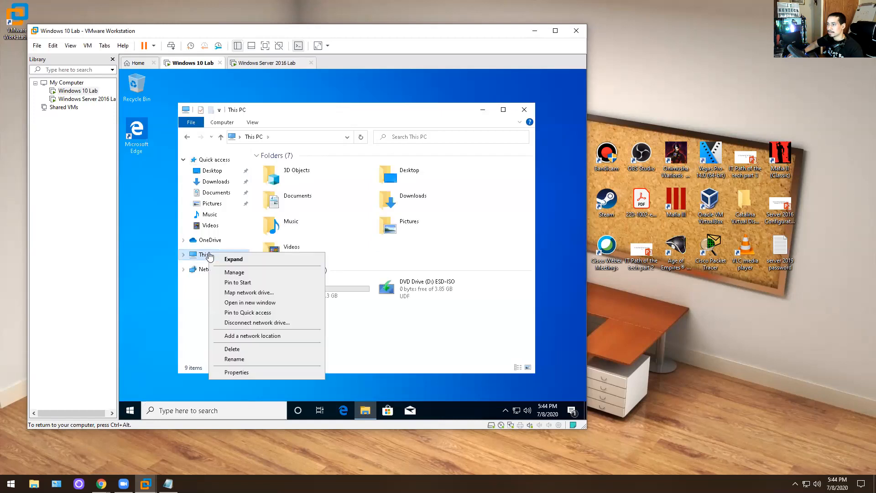
pyautogui.click(231, 372)
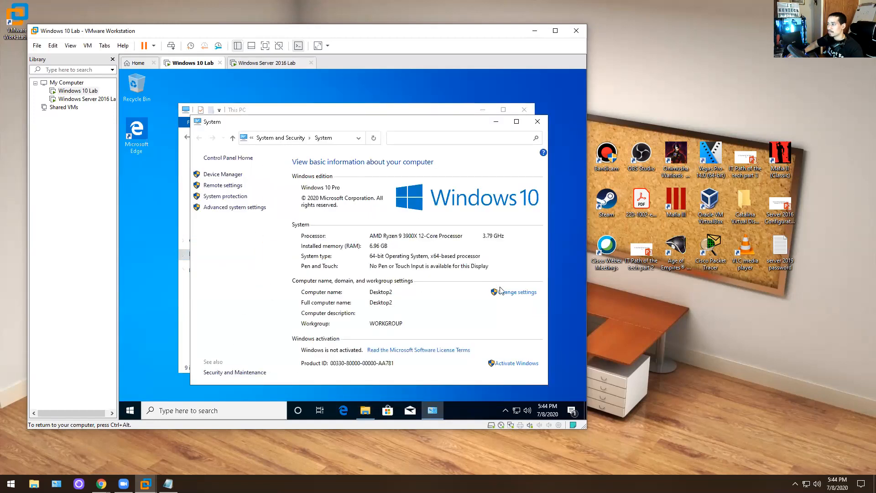
pyautogui.click(515, 293)
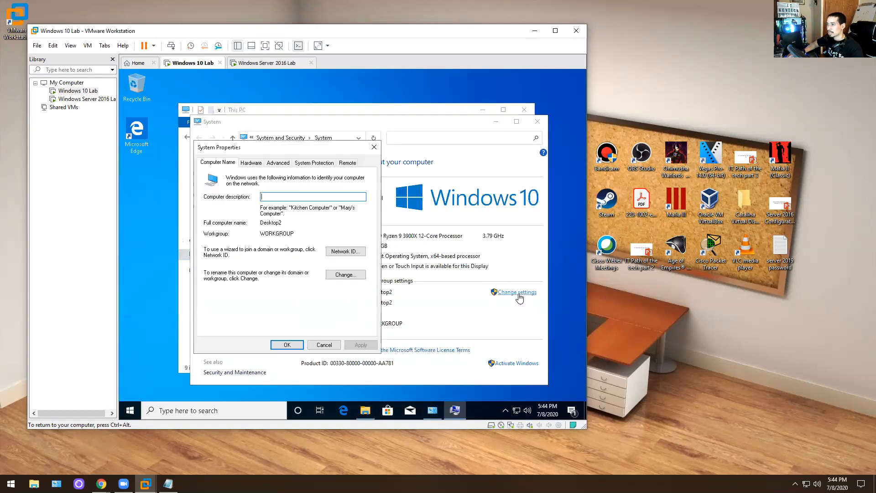
pyautogui.click(346, 274)
pyautogui.click(213, 271)
pyautogui.click(228, 277)
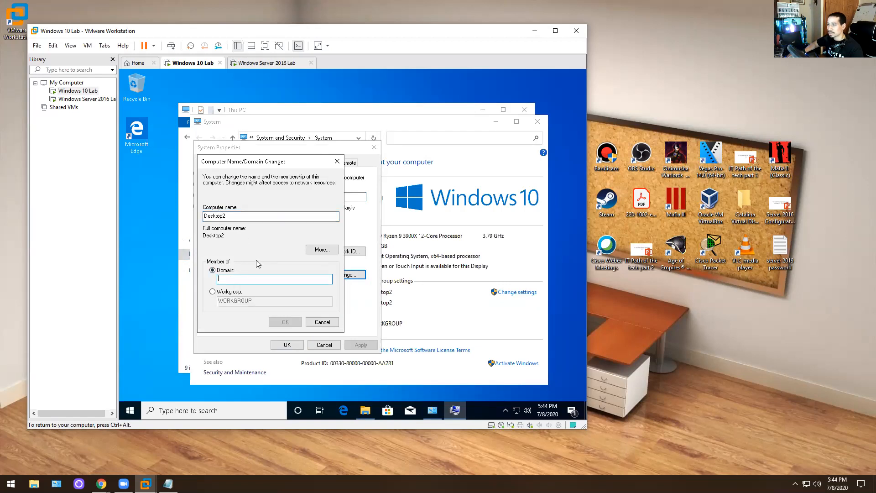
# - Join Desktop2 to kevtech.com with the domain administrator's credentials and acknowledge the welcome and restart notices
pyautogui.write('kevtech')
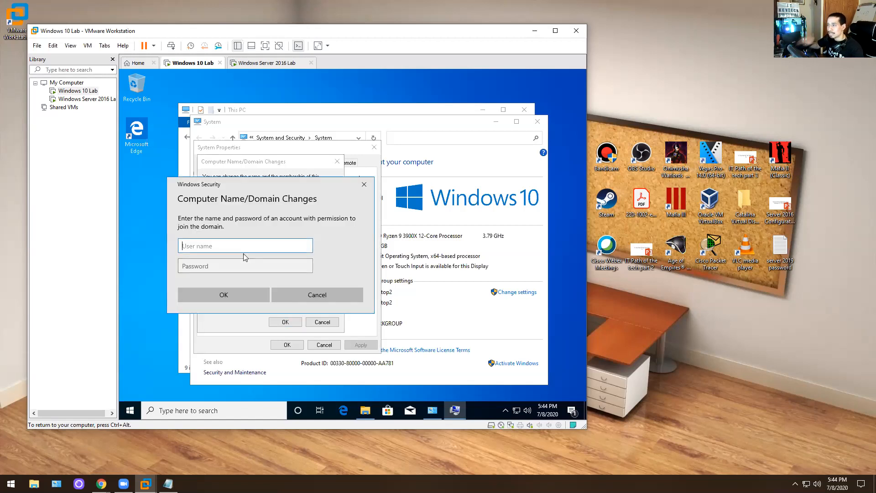
pyautogui.write('a')
pyautogui.press('BackSpace')
pyautogui.write('ad')
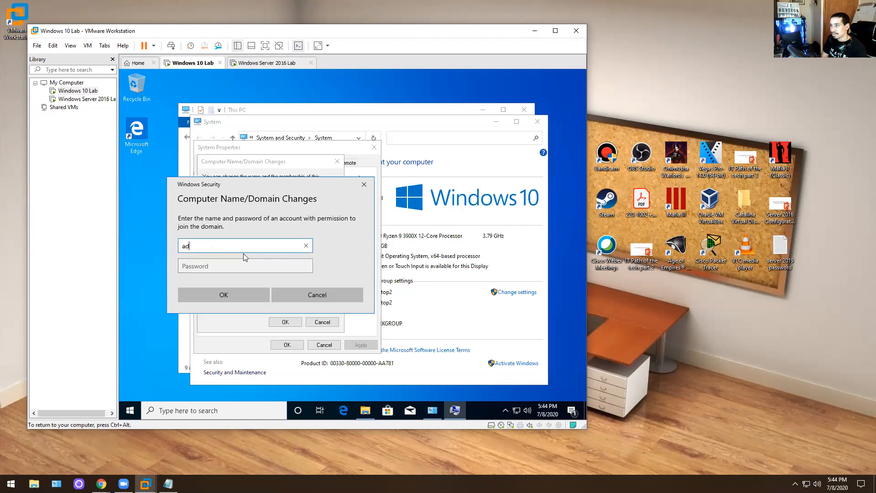
pyautogui.write('ministrator')
pyautogui.press('Tab')
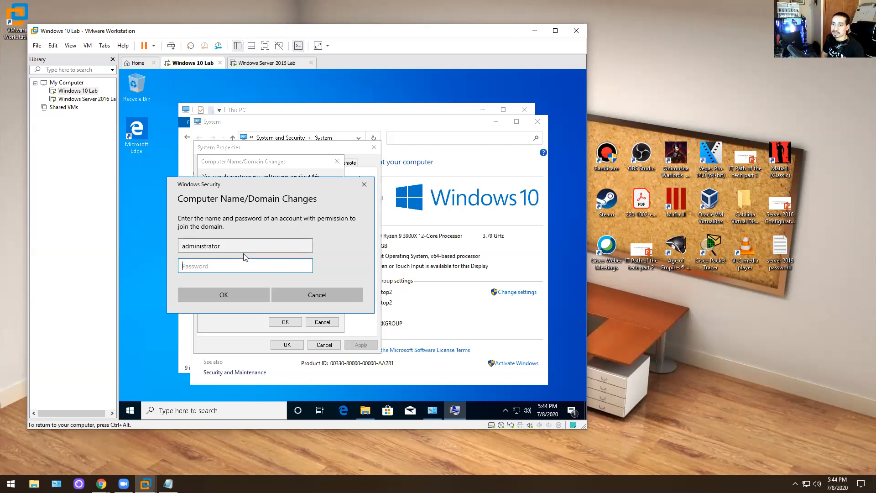
pyautogui.write('P@ssw0rd')
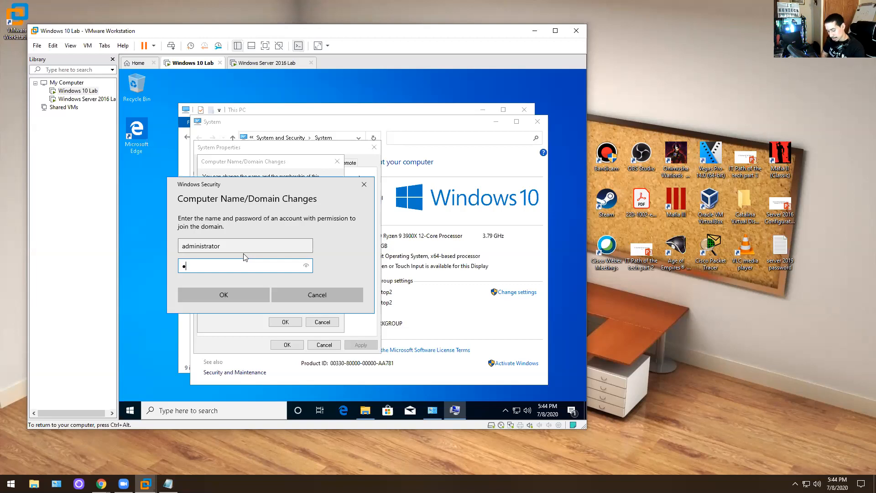
pyautogui.write('••')
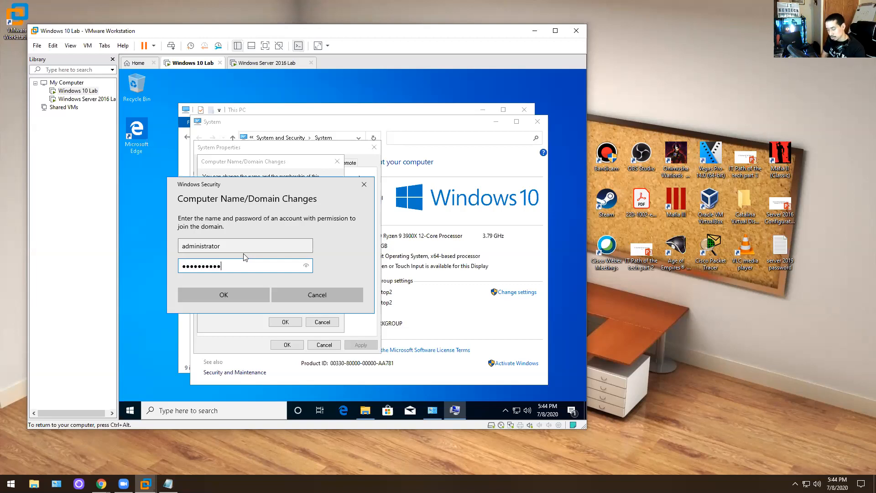
pyautogui.press('Return')
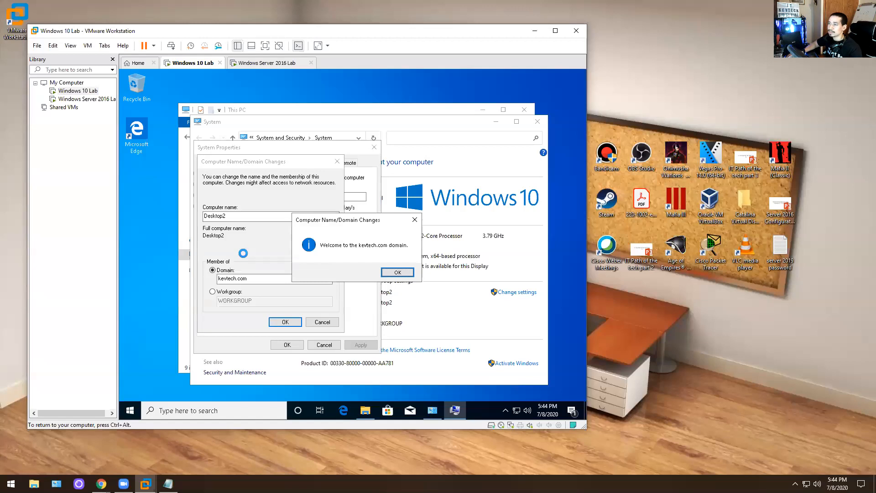
pyautogui.click(394, 272)
pyautogui.click(396, 250)
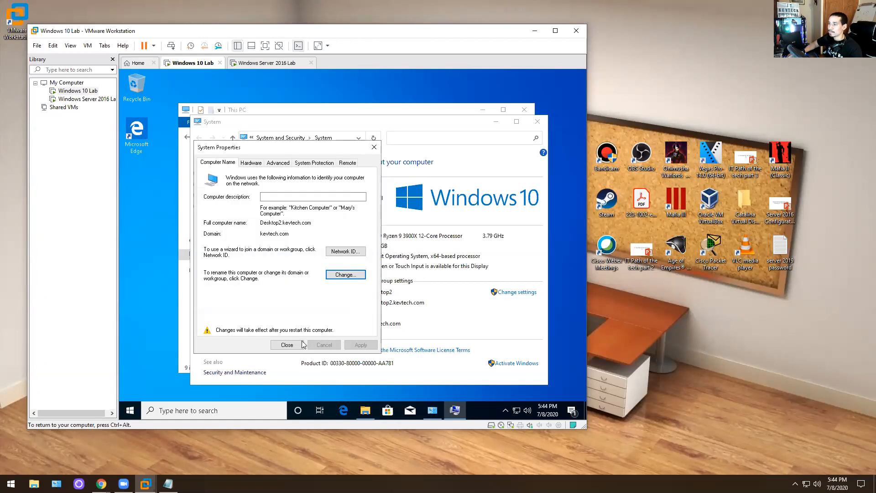
pyautogui.click(287, 345)
# - Restart the Windows 10 VM now and release input while it boots to the lock screen
pyautogui.click(357, 252)
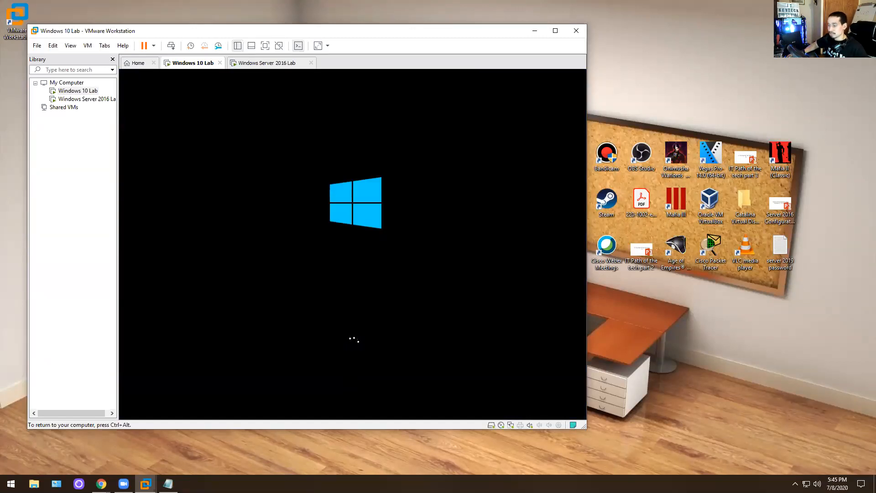
pyautogui.hotkey('ctrl', 'alt')
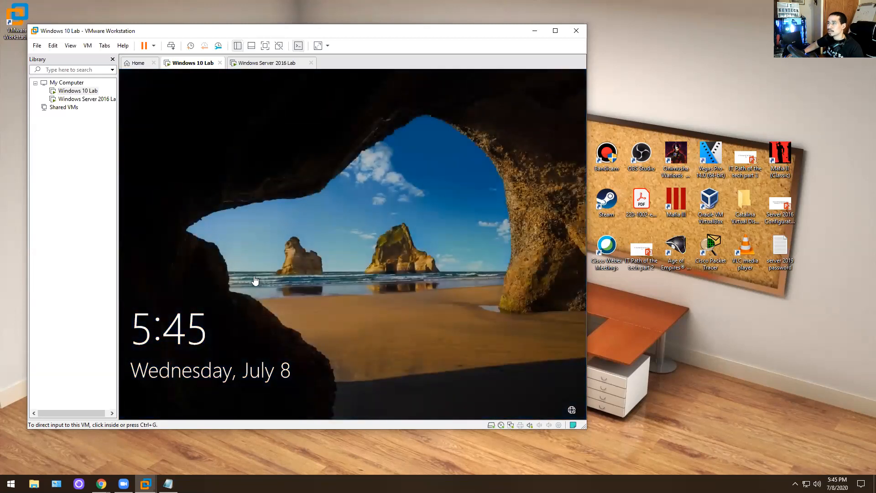
pyautogui.rightClick(199, 68)
# - Wake the Windows 10 sign-in screen and choose Other user to sign into the KEVTECH domain
pyautogui.click(248, 120)
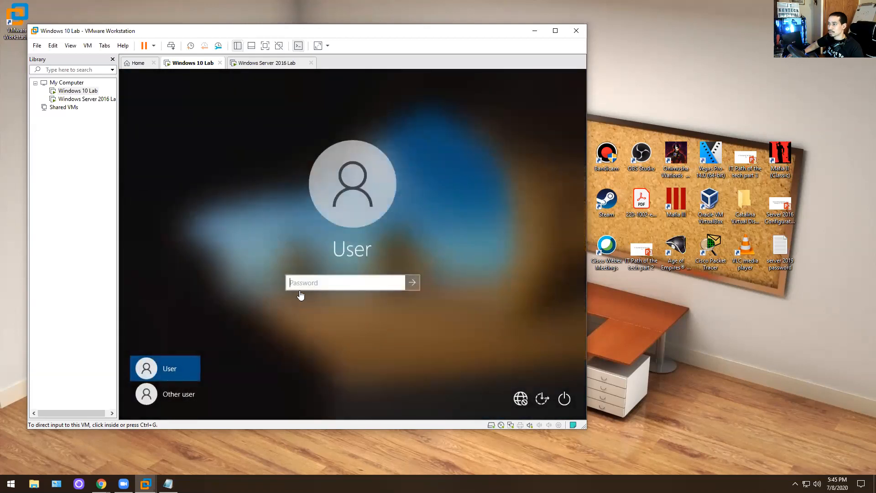
pyautogui.click(186, 397)
pyautogui.click(186, 395)
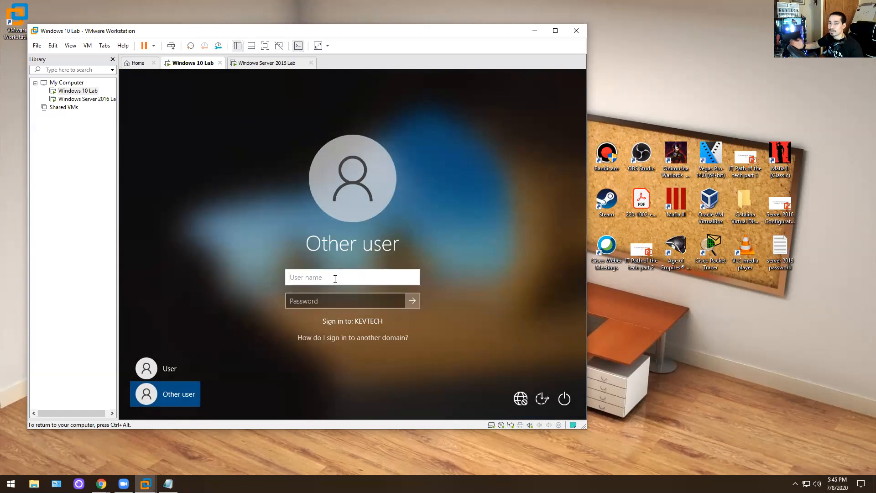
pyautogui.write('.\\')
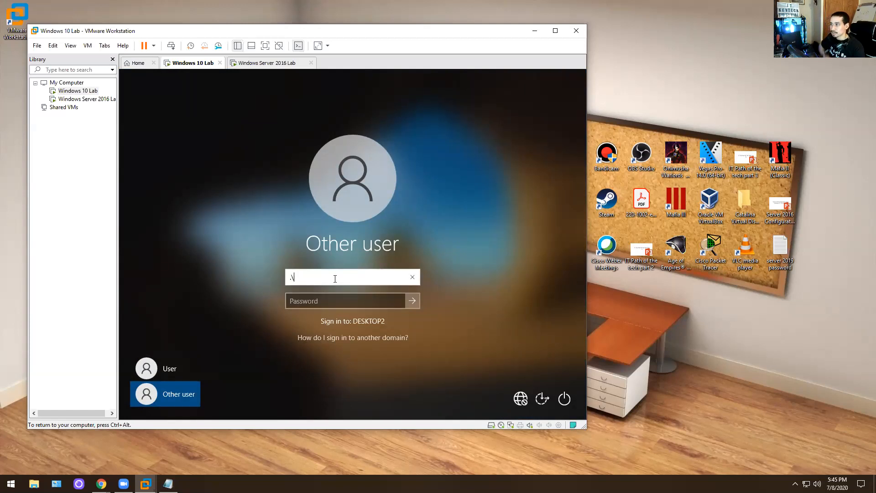
pyautogui.press('BackSpace')
pyautogui.press('BackSpace')
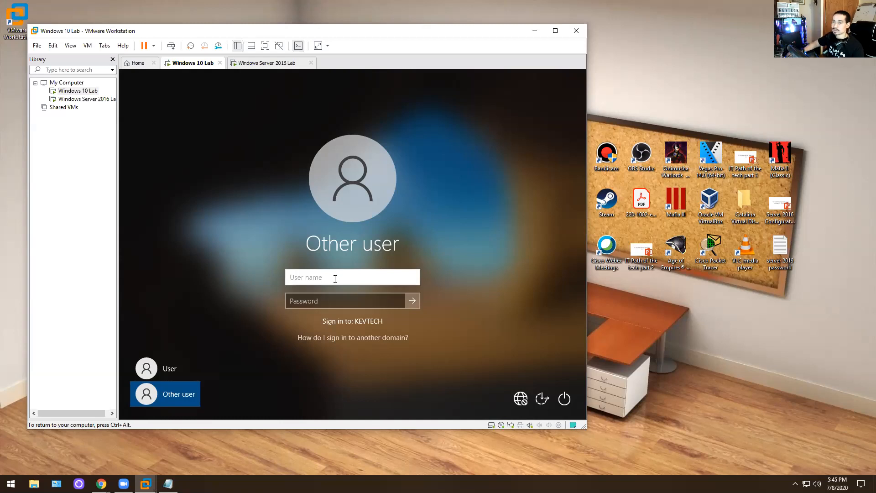
# - On the server VM, open Active Directory Users and Computers and find DESKTOP2 under kevtech.com's Computers
pyautogui.click(269, 63)
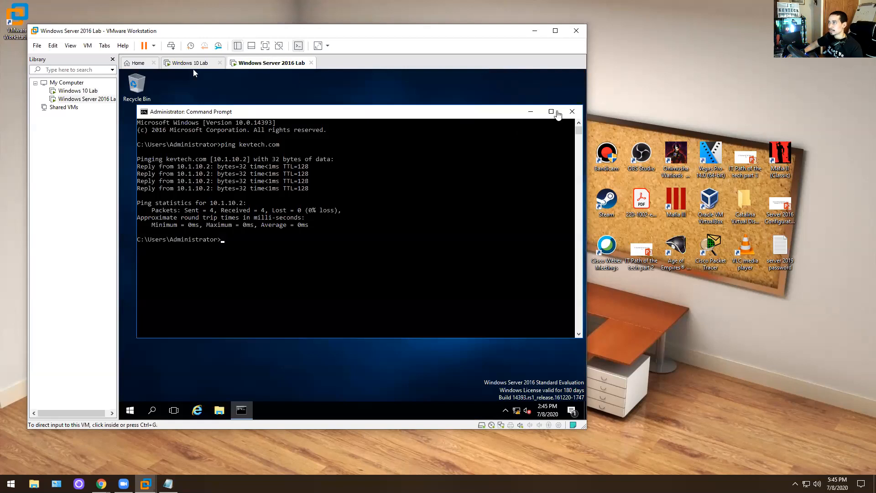
pyautogui.click(572, 112)
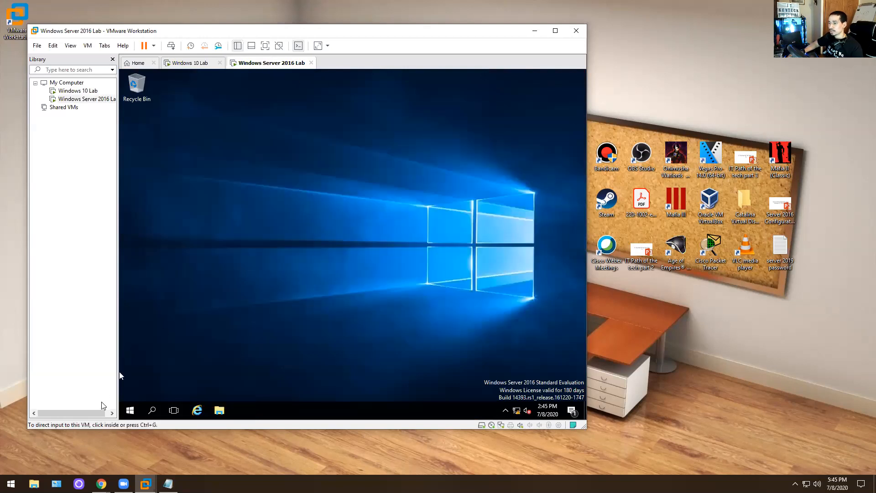
pyautogui.click(131, 407)
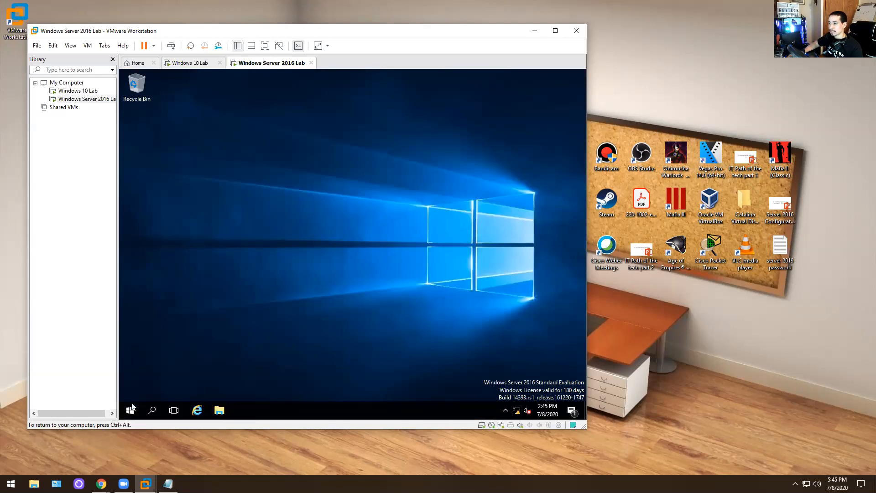
pyautogui.click(131, 409)
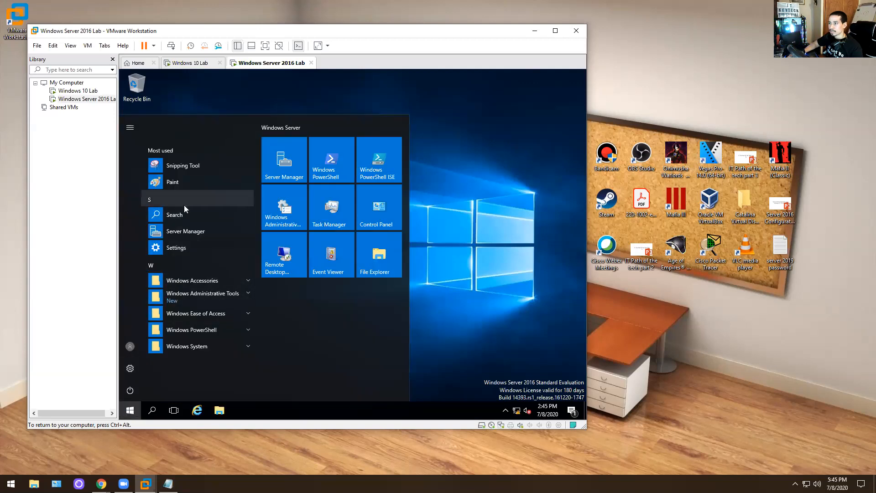
pyautogui.click(182, 231)
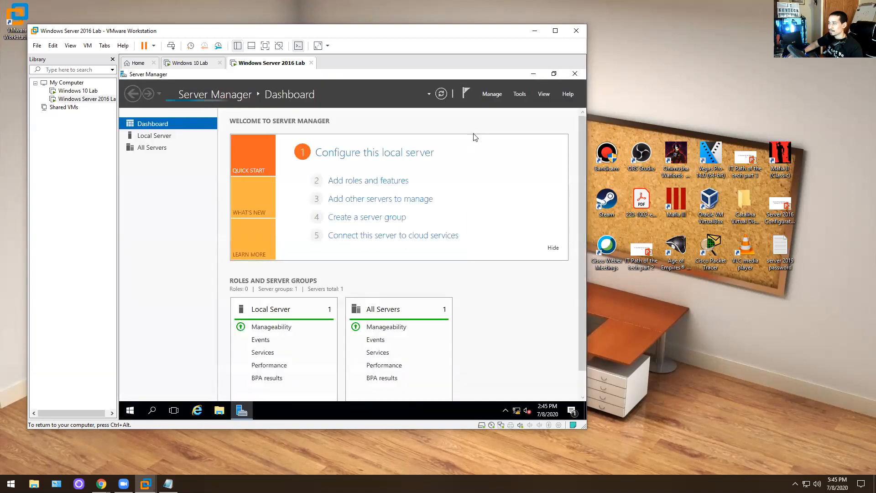
pyautogui.click(520, 93)
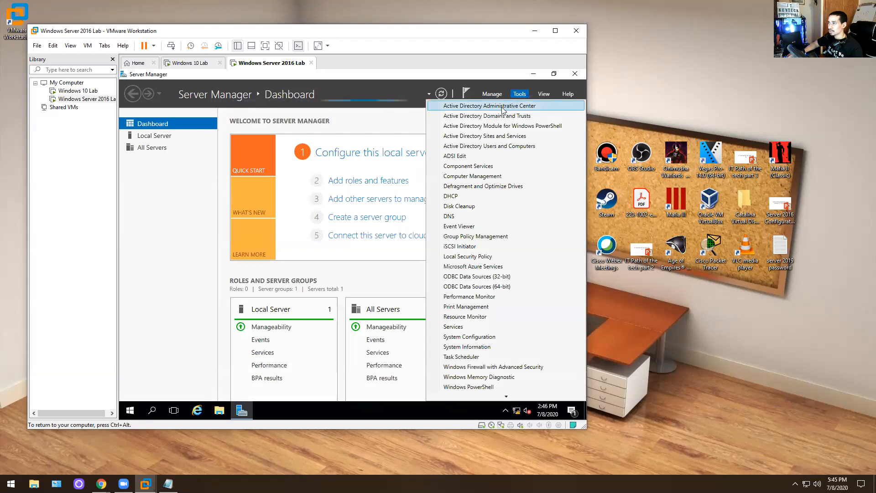
pyautogui.click(485, 146)
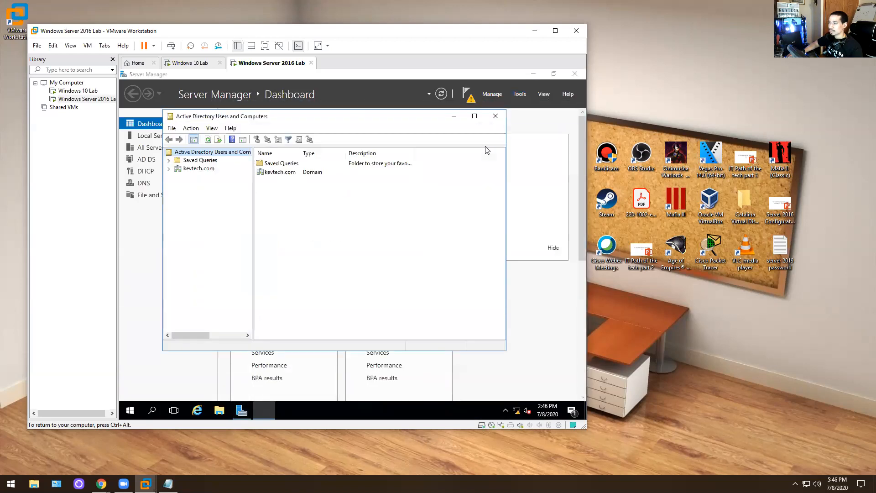
pyautogui.click(169, 168)
pyautogui.click(197, 185)
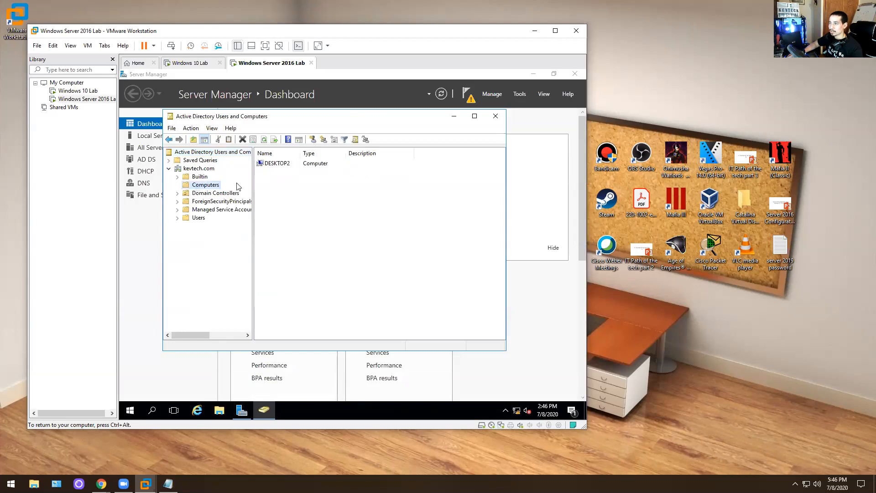
pyautogui.click(286, 165)
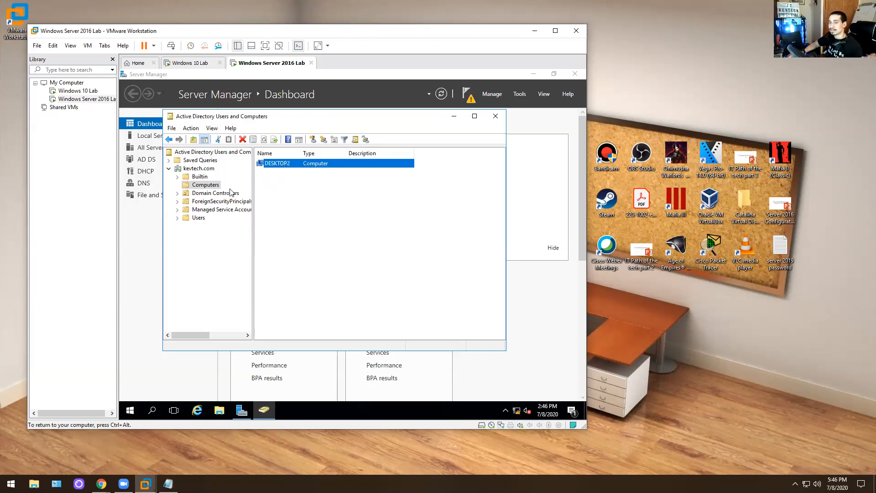
# - Pin Active Directory Users and Computers to the server taskbar and close Server Manager
pyautogui.rightClick(201, 218)
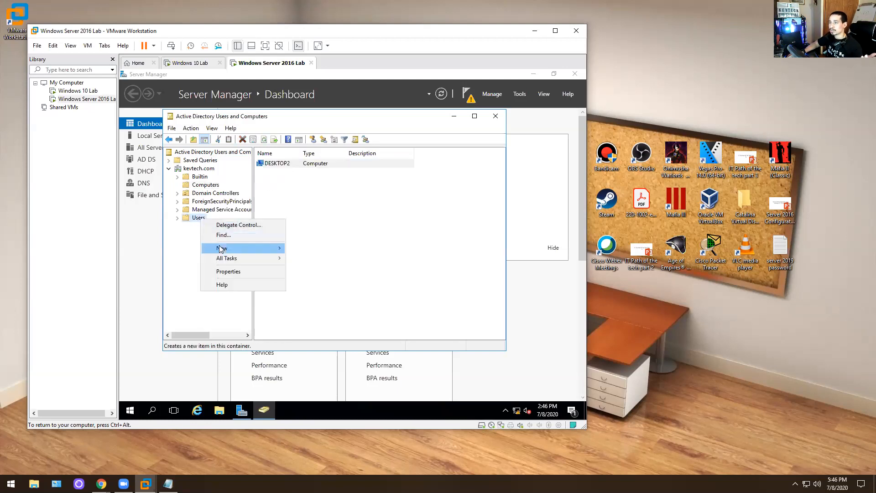
pyautogui.click(496, 116)
pyautogui.click(520, 94)
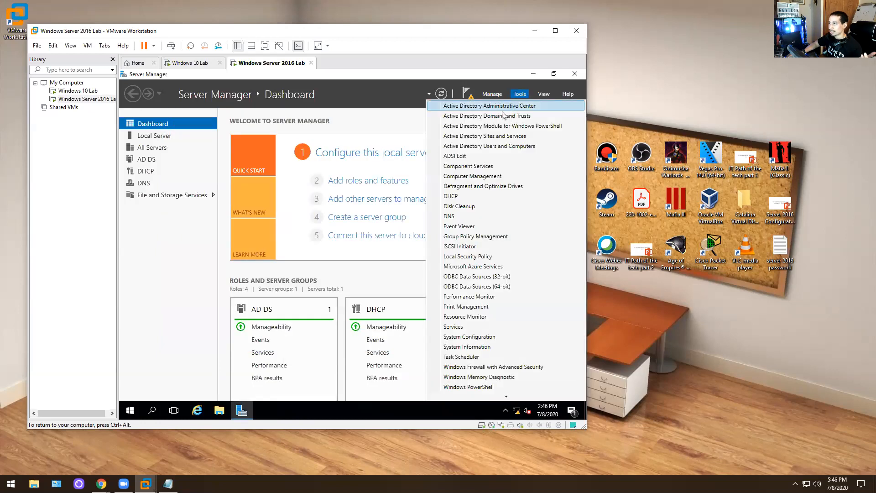
pyautogui.click(489, 146)
pyautogui.rightClick(264, 410)
pyautogui.click(259, 380)
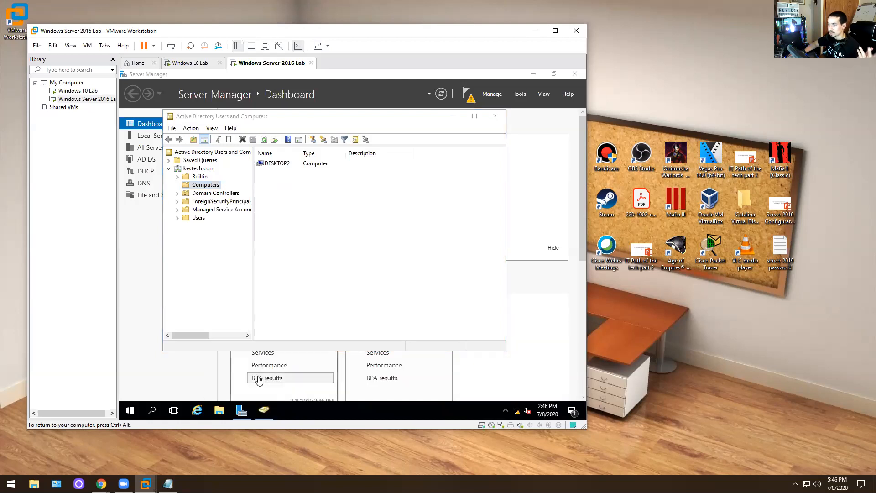
pyautogui.click(554, 74)
pyautogui.click(578, 76)
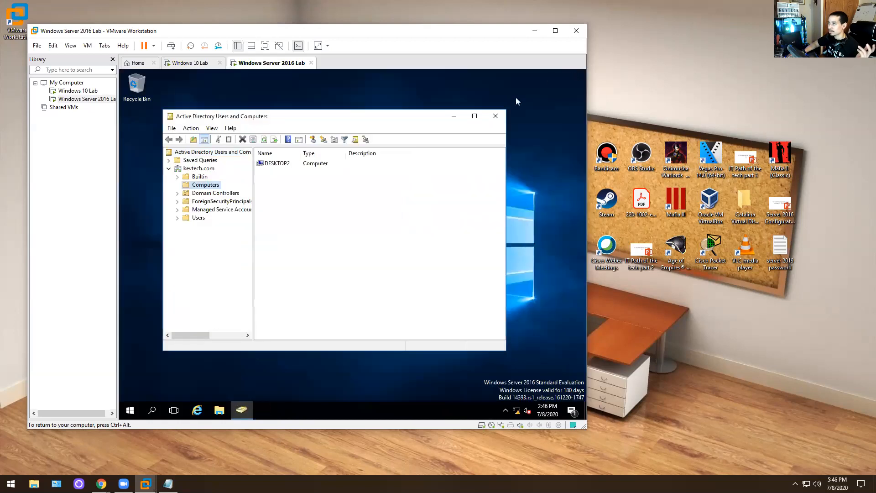
# - Relaunch Active Directory Users and Computers on the server from its pinned taskbar shortcut
pyautogui.click(496, 116)
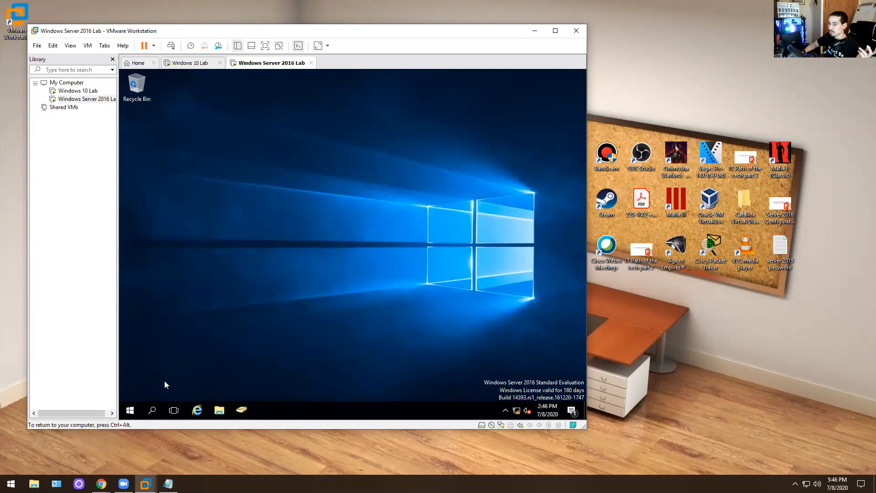
pyautogui.click(129, 409)
pyautogui.click(191, 233)
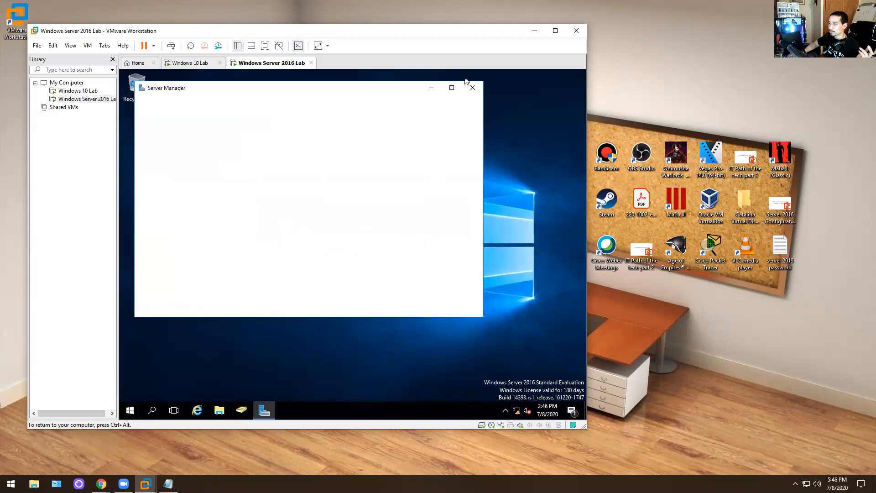
pyautogui.click(416, 109)
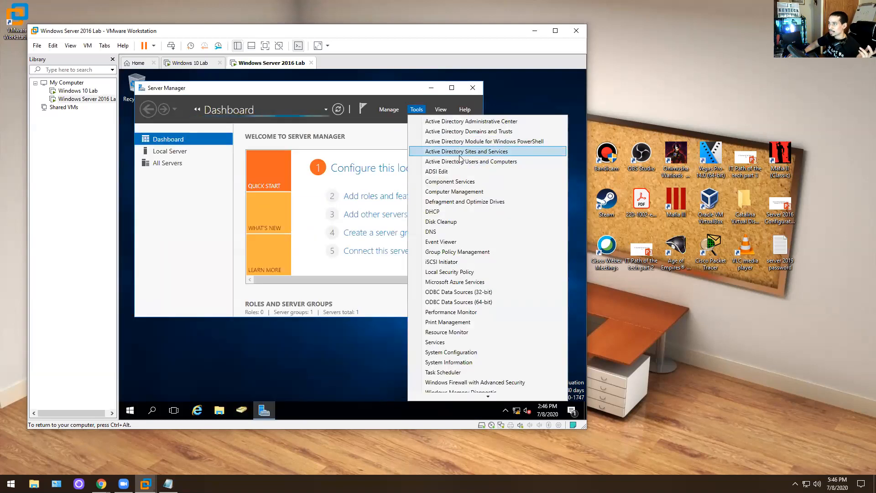
pyautogui.click(461, 162)
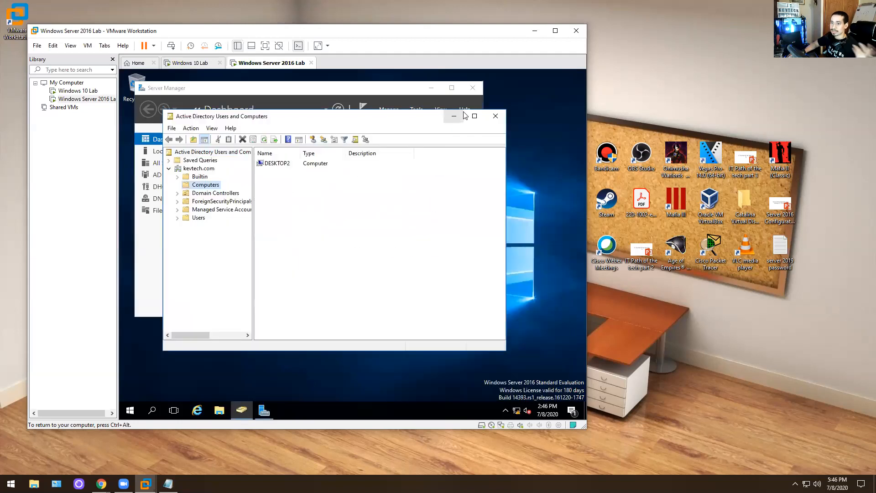
pyautogui.click(472, 88)
pyautogui.click(496, 116)
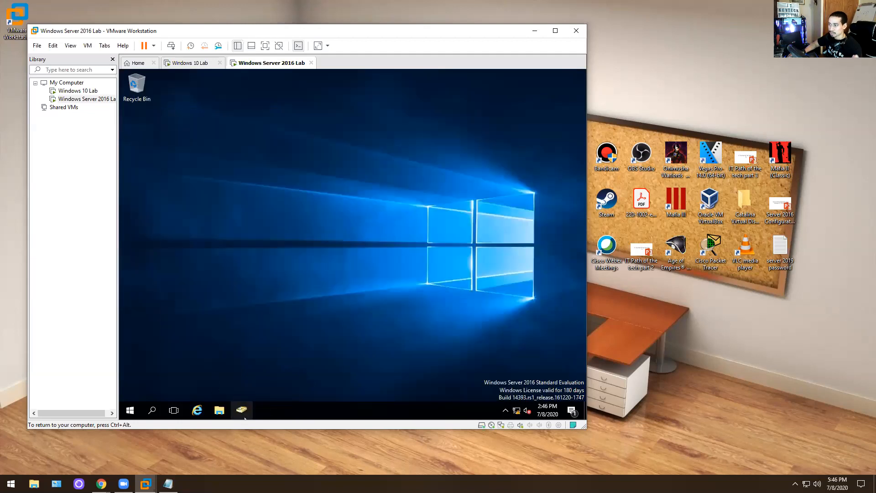
pyautogui.click(130, 410)
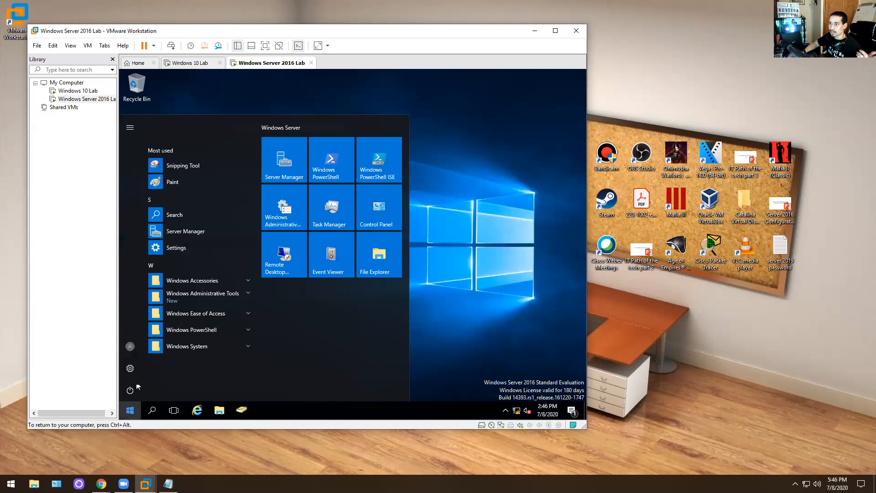
pyautogui.click(241, 413)
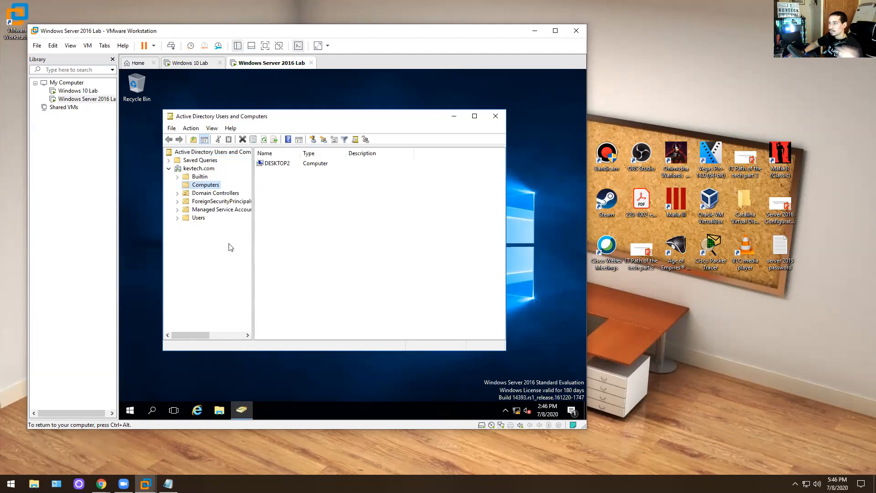
# - Start a new user in kevtech.com's Users container, entering the user's name and logon name
pyautogui.rightClick(190, 219)
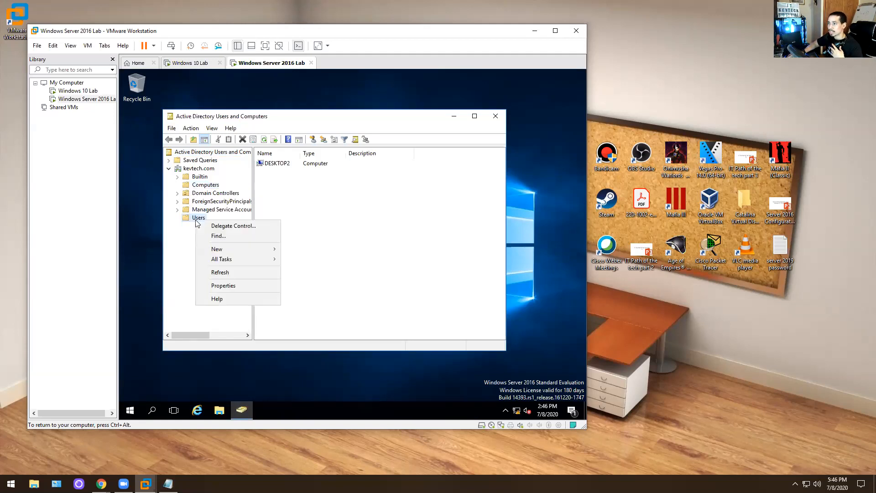
pyautogui.moveTo(228, 250)
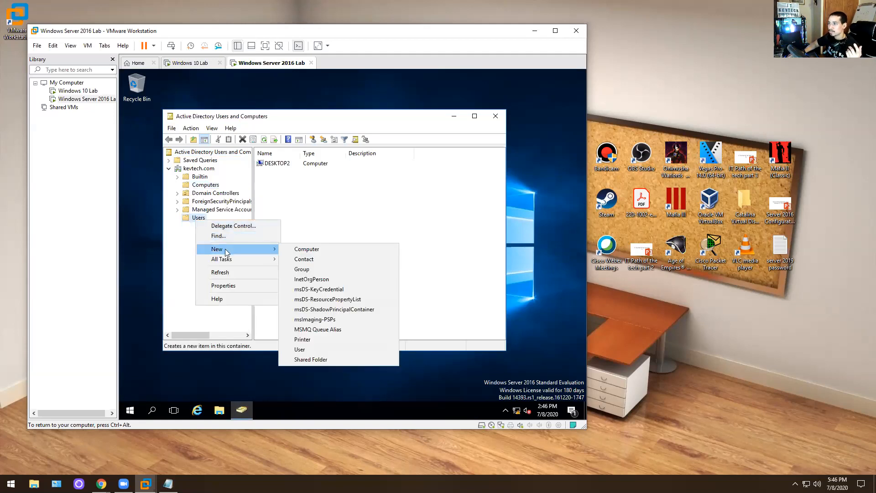
pyautogui.click(300, 349)
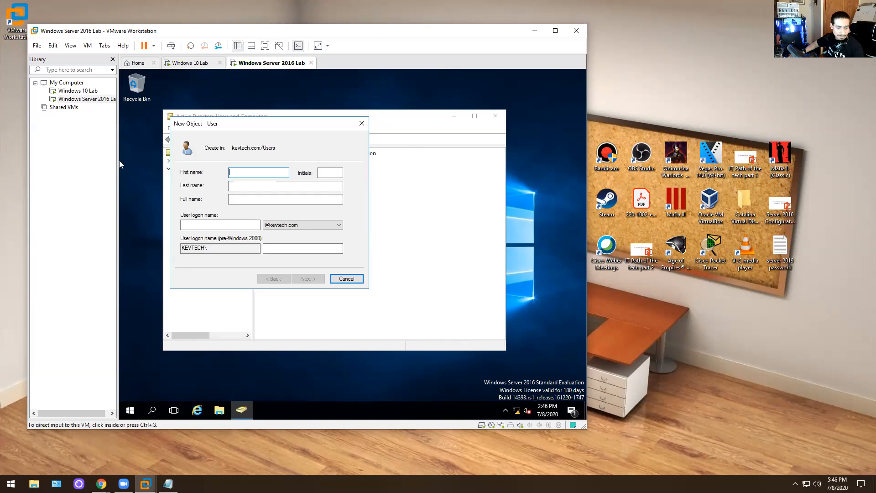
pyautogui.click(264, 184)
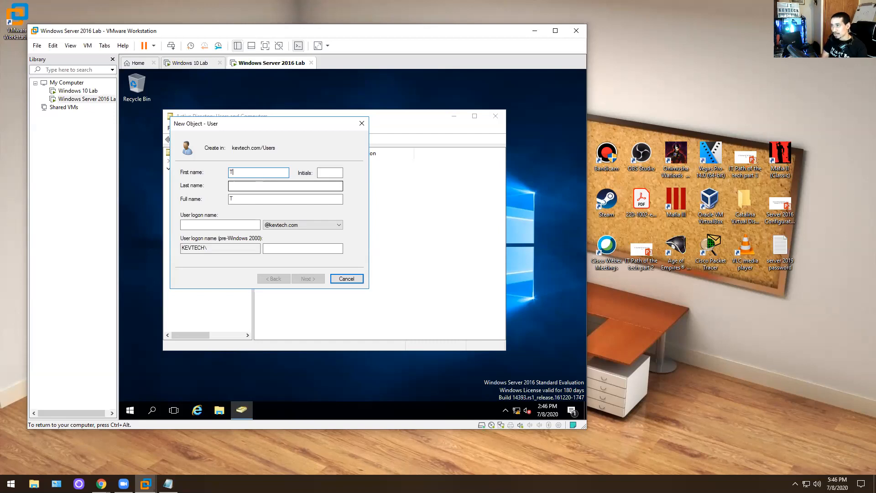
pyautogui.press('Tab')
pyautogui.press('Tab')
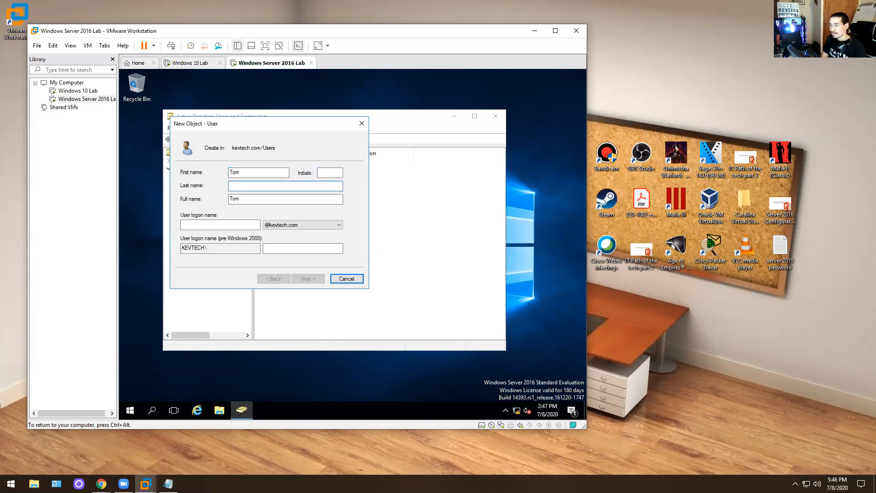
pyautogui.write('Smith')
pyautogui.press('Tab')
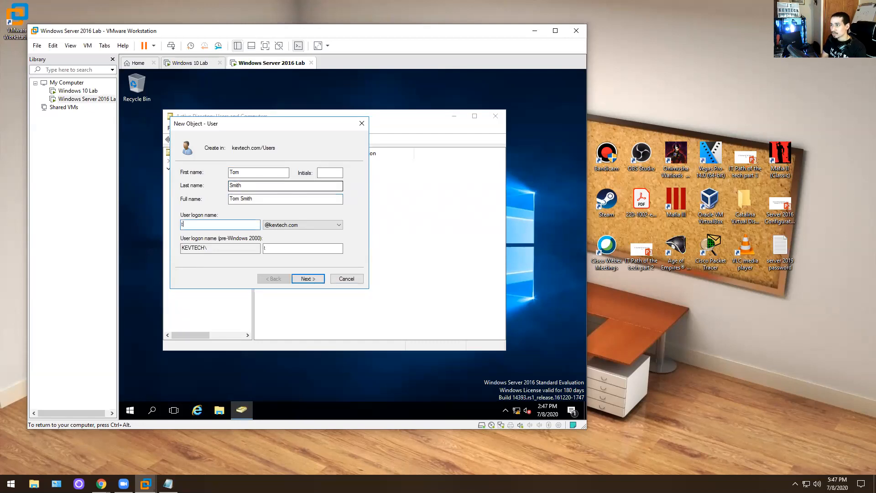
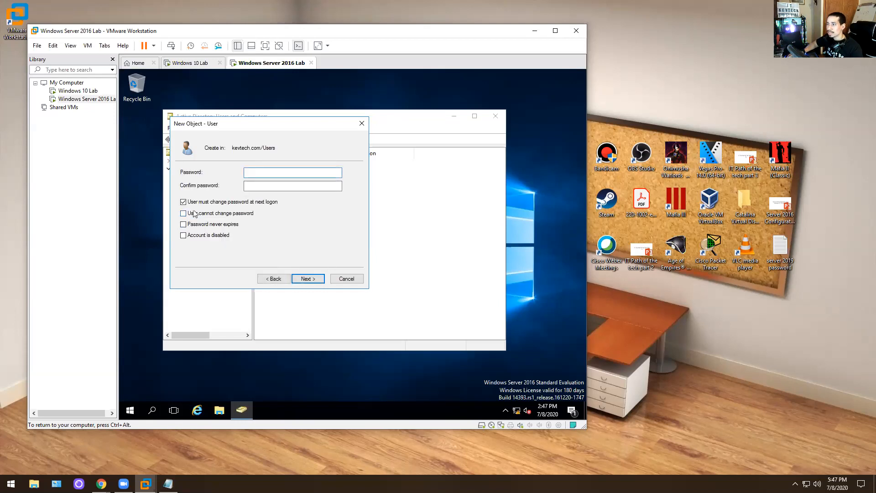
# - Set the new user's password, resolve the conflicting password-option error, and finish creating the account
pyautogui.click(183, 213)
pyautogui.click(308, 278)
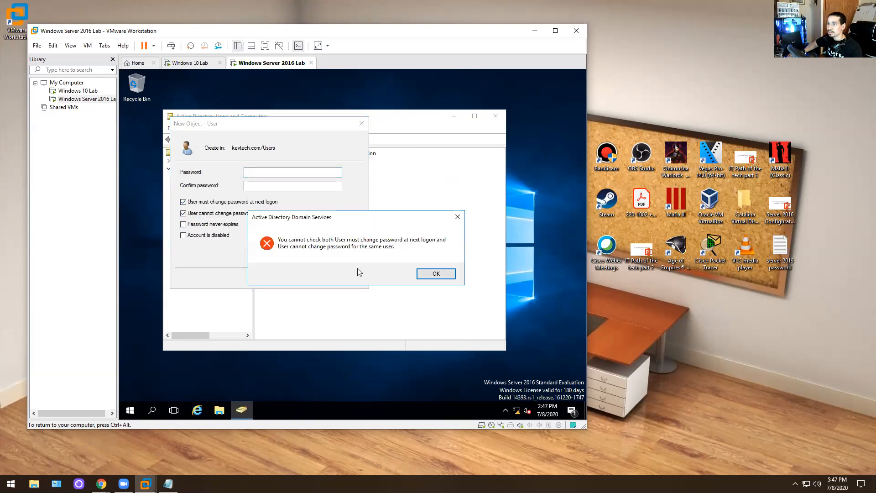
pyautogui.click(436, 273)
pyautogui.click(267, 173)
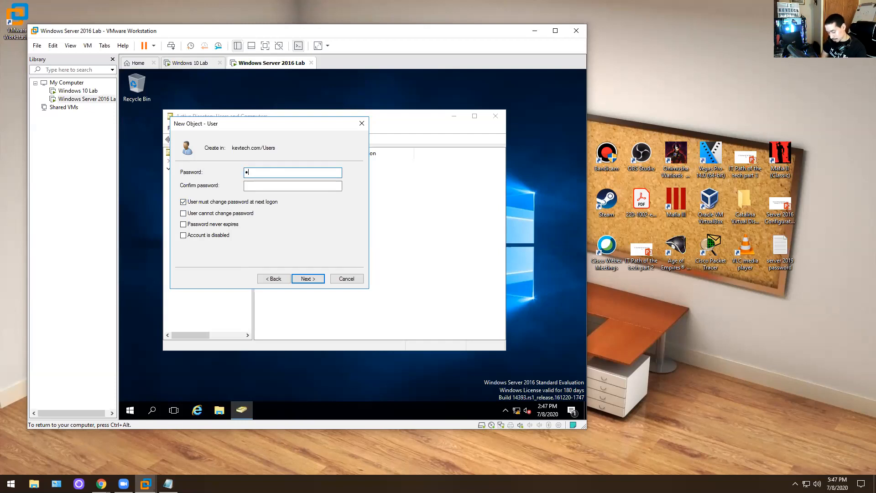
pyautogui.press('Tab')
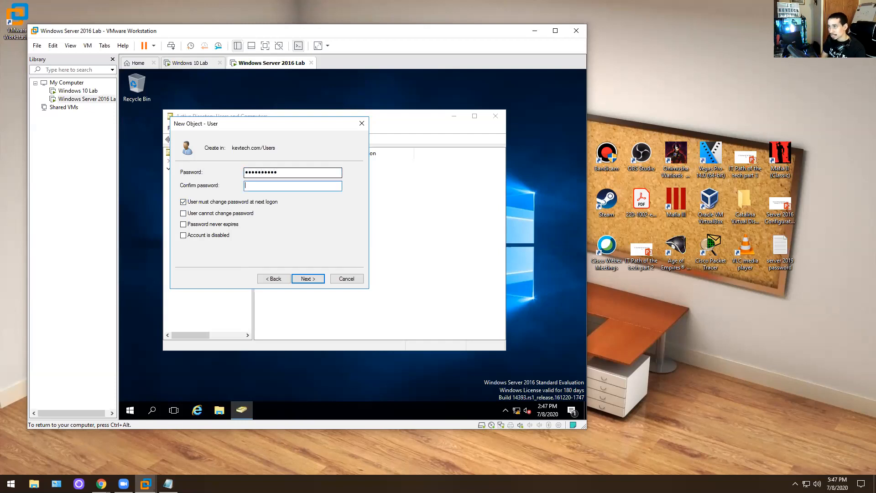
pyautogui.write('••••••••••')
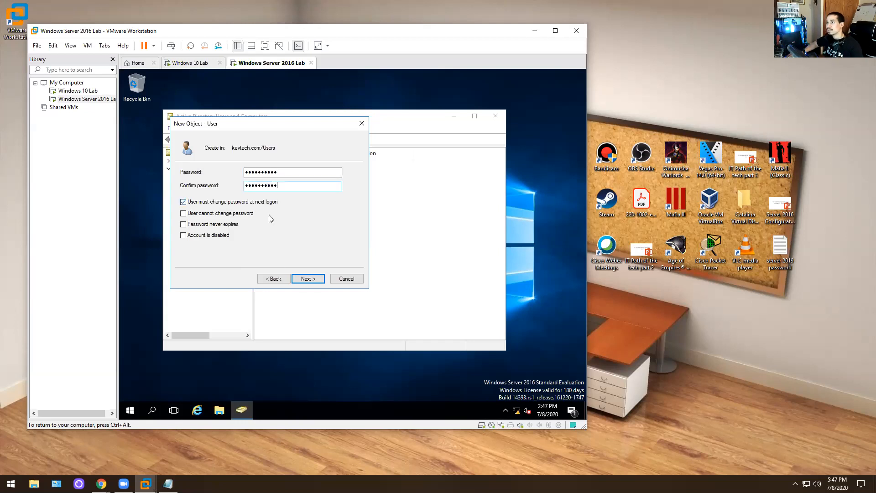
pyautogui.click(296, 278)
pyautogui.click(296, 278)
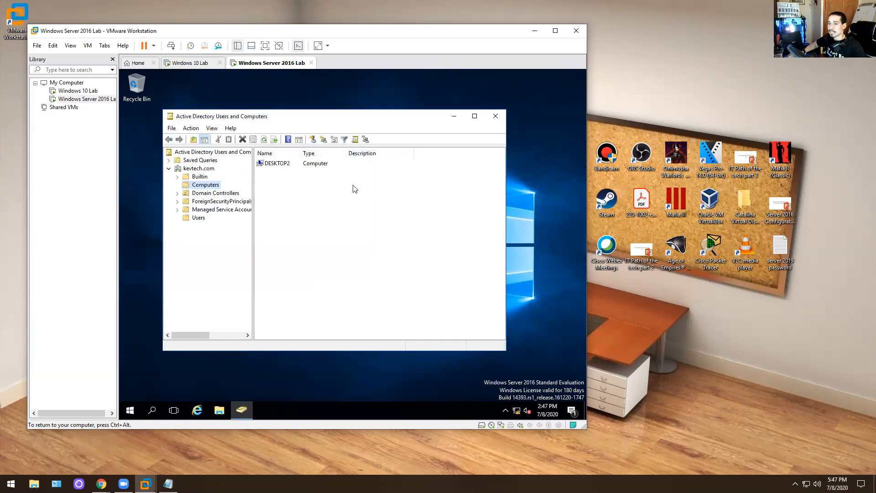
# - Locate the new user in the Users list, review its account settings, and close its properties
pyautogui.click(203, 219)
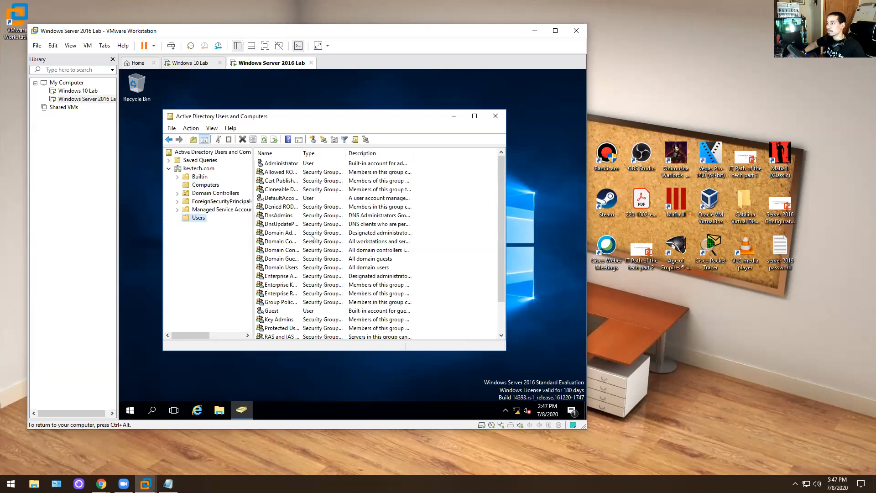
pyautogui.scroll(-2, 313, 239)
pyautogui.doubleClick(293, 328)
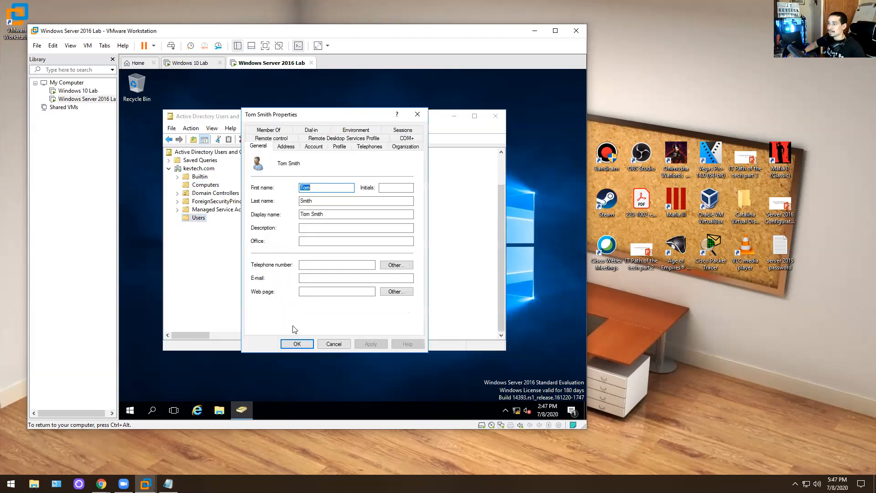
pyautogui.click(314, 146)
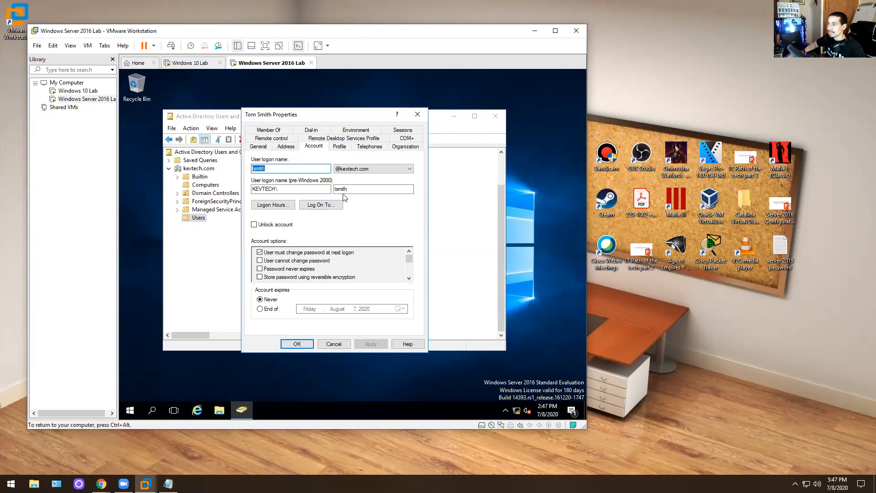
pyautogui.click(418, 116)
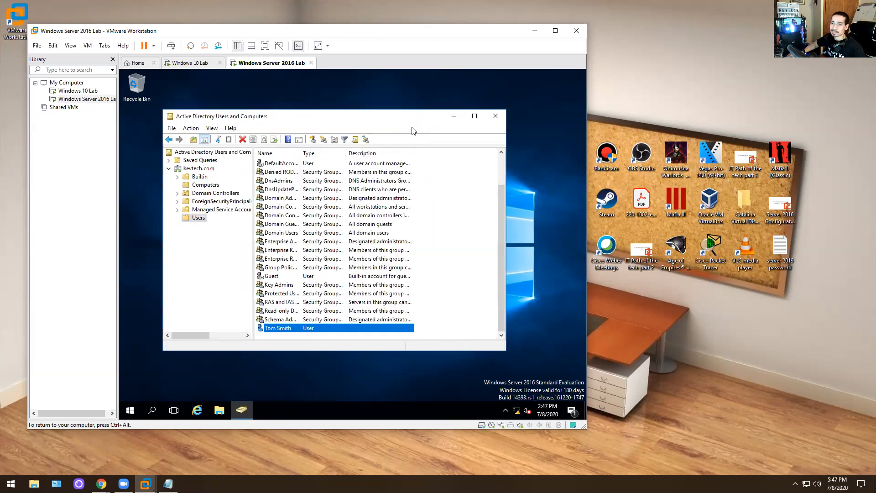
# - Close Active Directory Users and Computers and bring up the Windows 10 Lab sign-in screen
pyautogui.click(495, 116)
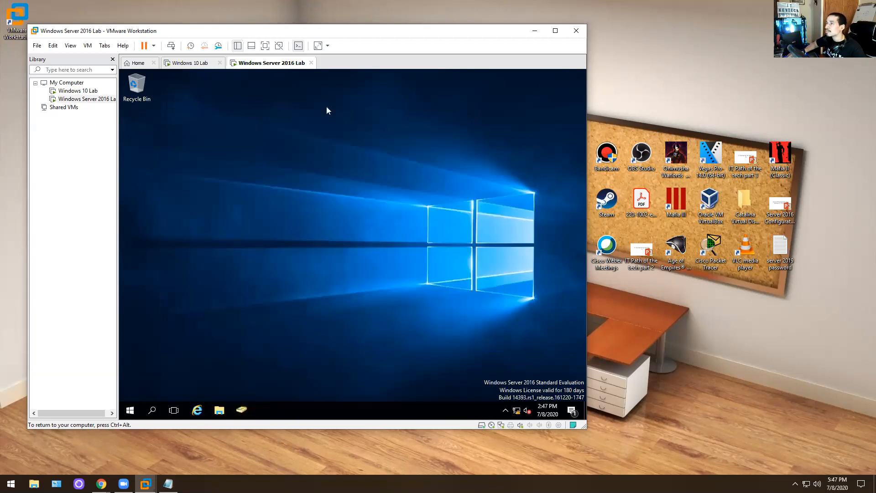
pyautogui.click(192, 63)
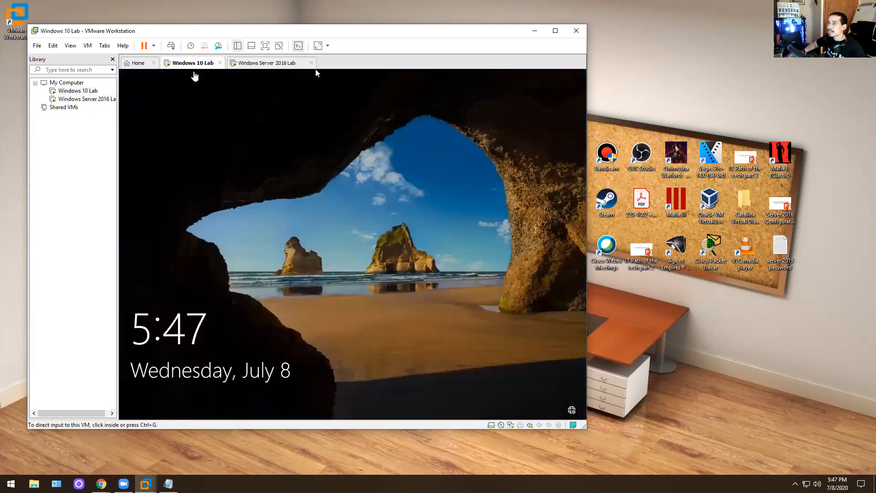
pyautogui.rightClick(203, 64)
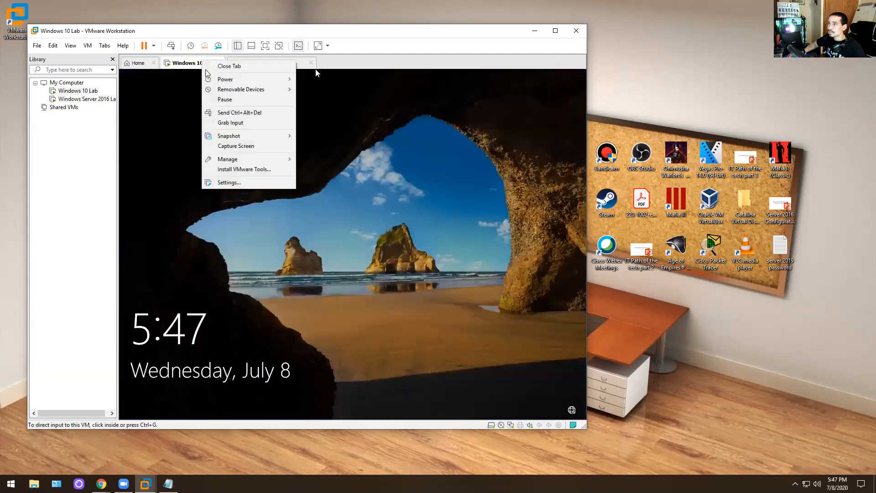
pyautogui.click(218, 113)
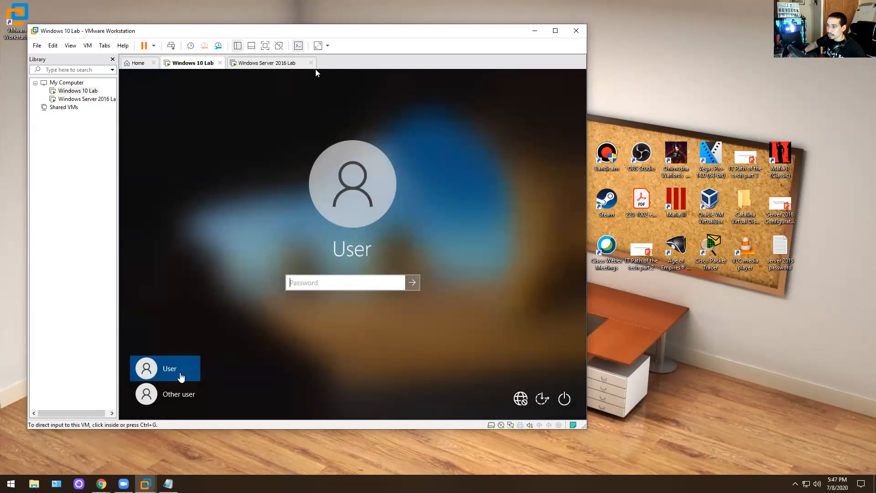
# - Sign in as Other user with the new domain user's user name and password
pyautogui.click(171, 388)
pyautogui.click(314, 277)
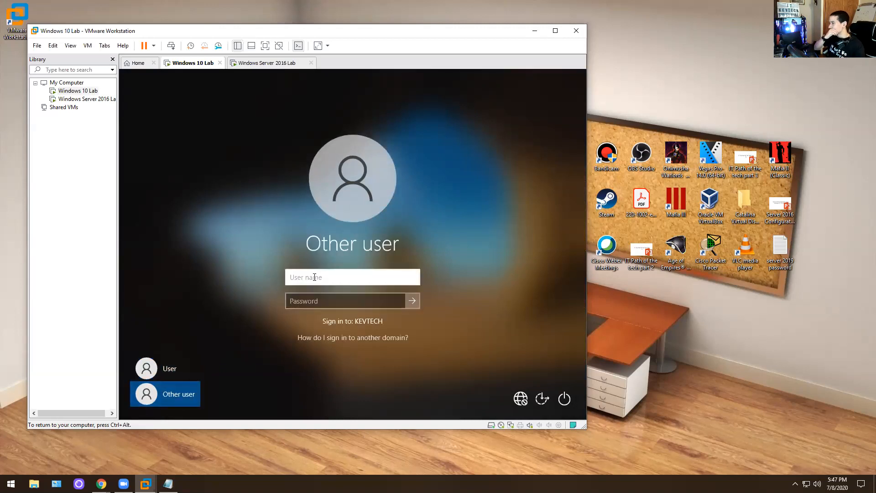
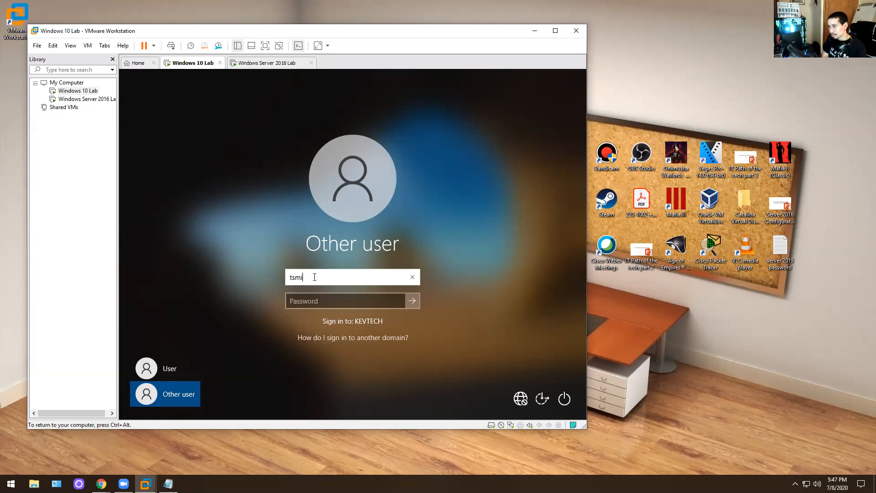
pyautogui.press('Tab')
pyautogui.write('••••••••')
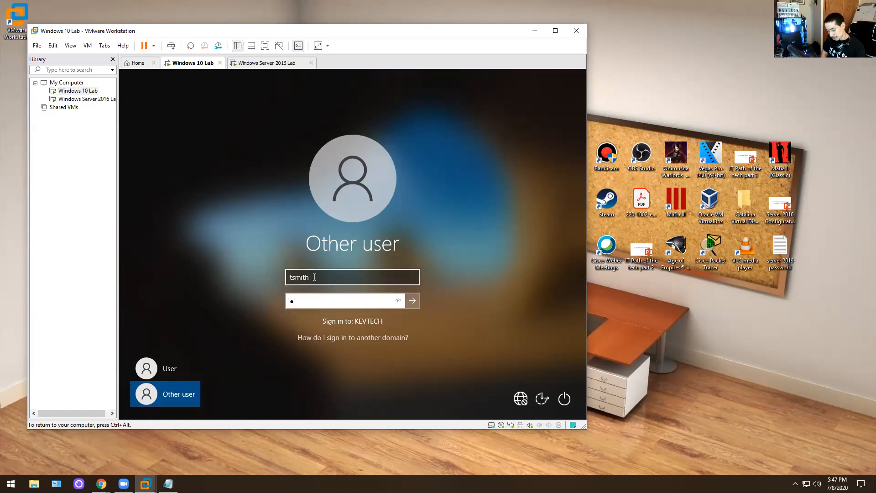
pyautogui.write('•••')
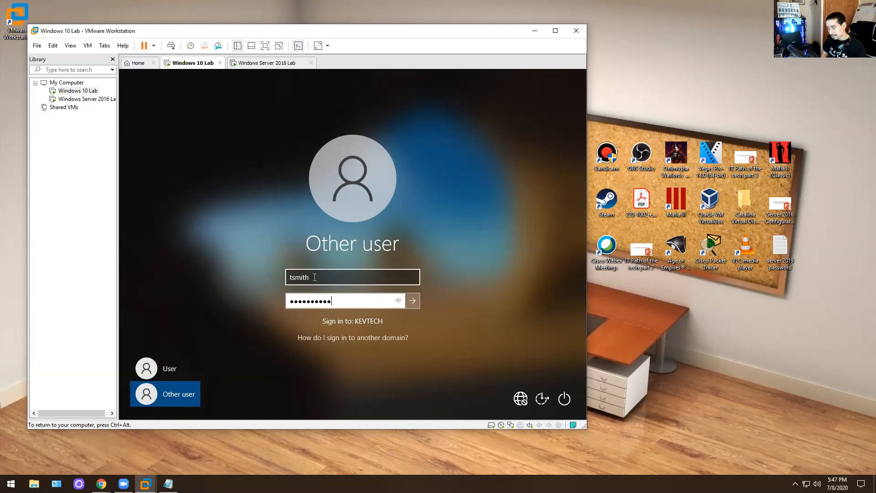
pyautogui.press('Return')
pyautogui.press('Return')
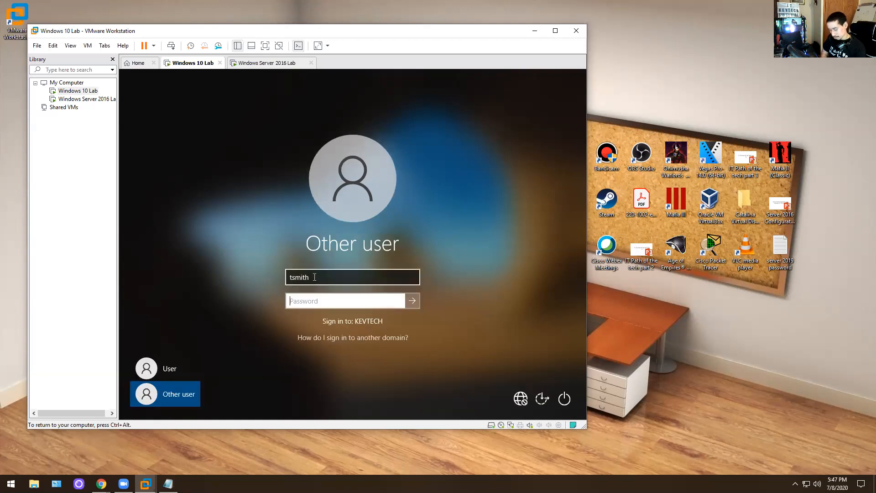
pyautogui.write('••••••••••')
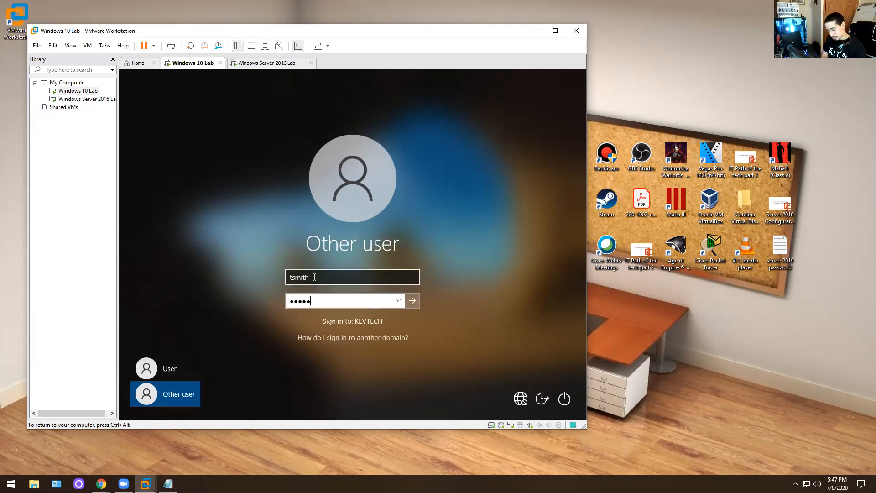
pyautogui.press('Return')
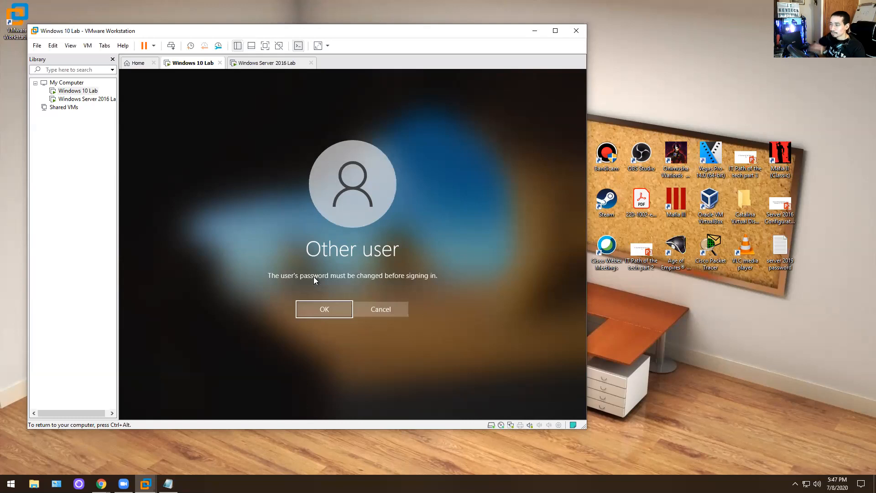
# - Set and confirm the required new password to finish reaching the desktop
pyautogui.click(312, 307)
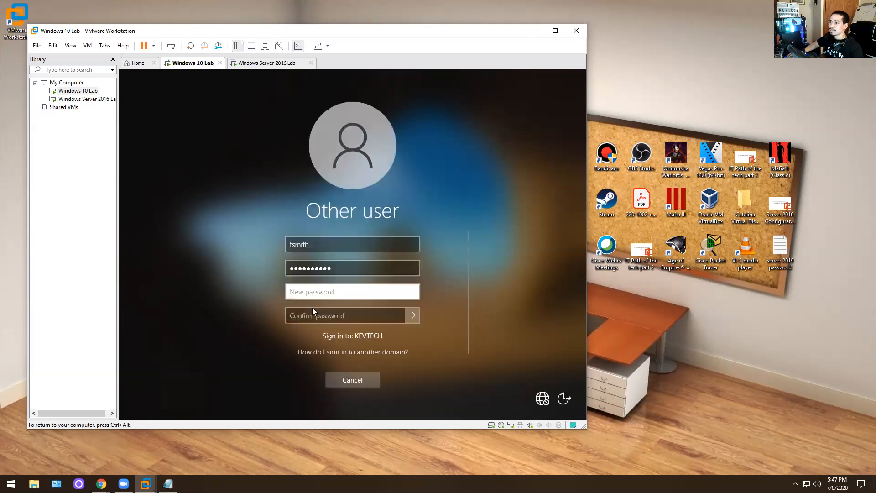
pyautogui.write('••••••••')
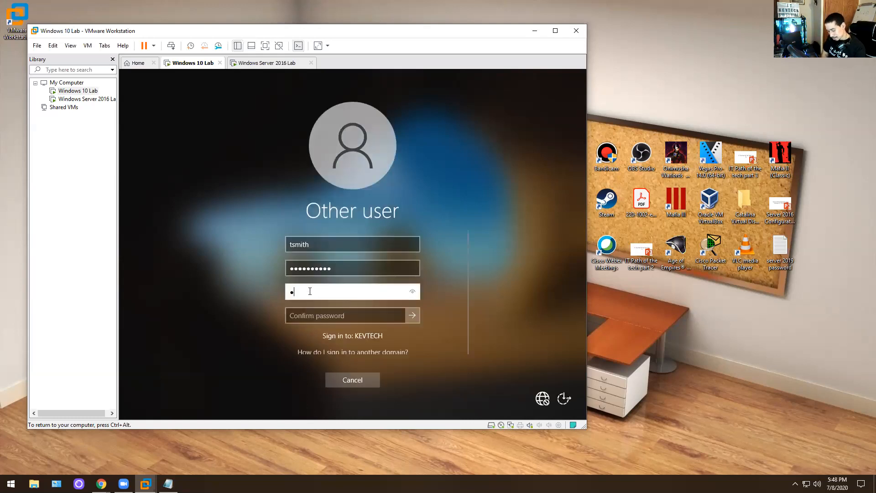
pyautogui.write('•••')
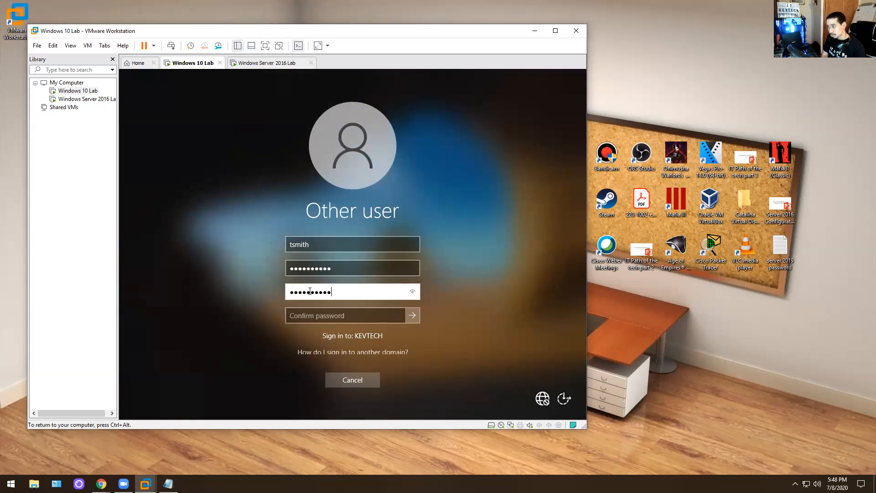
pyautogui.press('Tab')
pyautogui.write('•••••••••••')
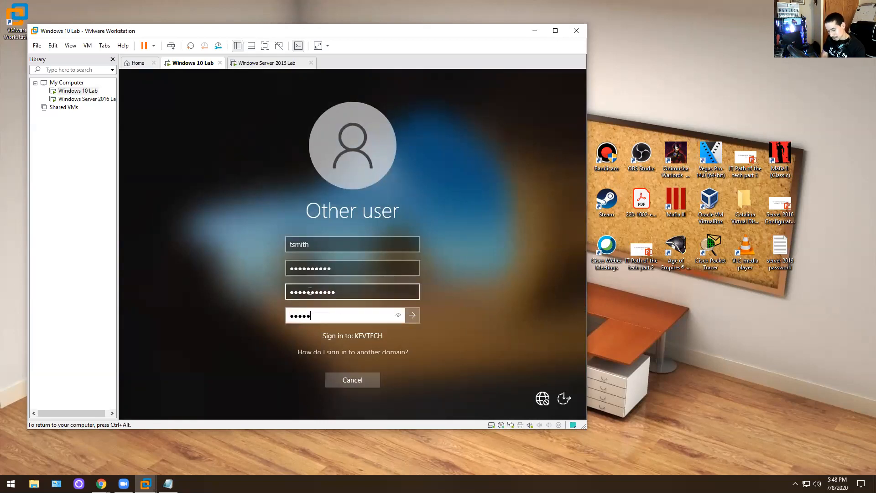
pyautogui.press('Return')
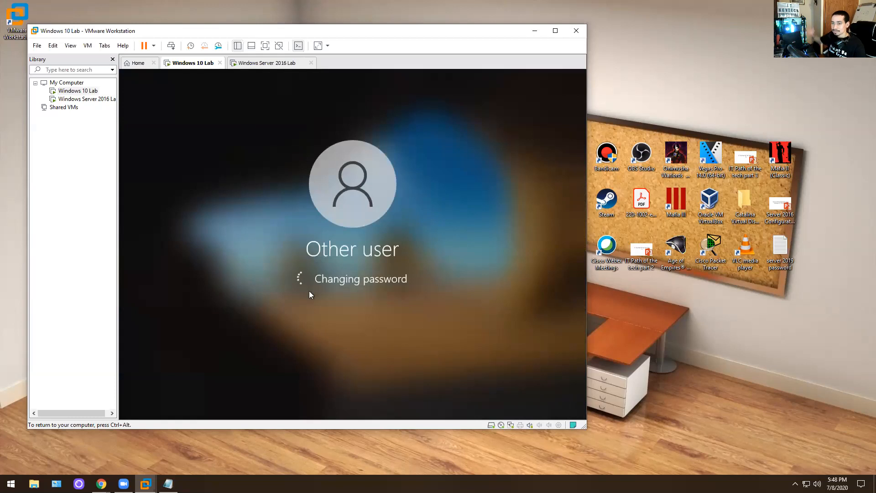
pyautogui.press('Return')
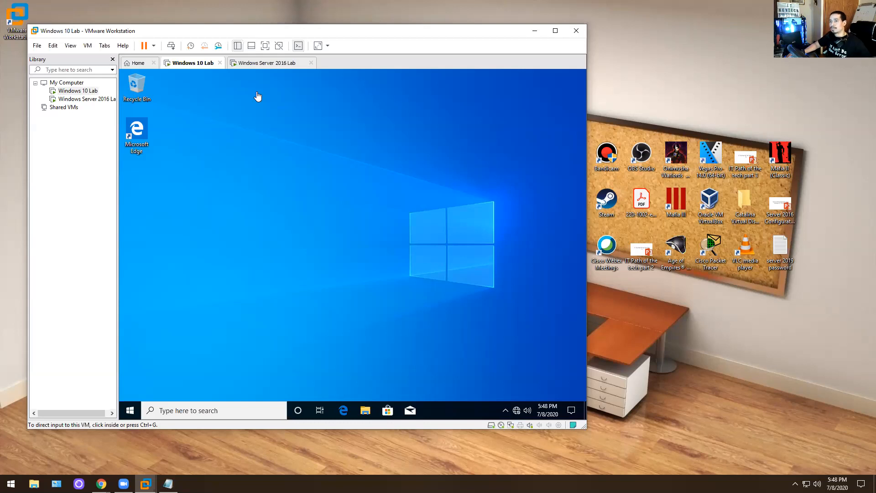
# - Shut down the Windows Server 2016 Lab VM from its Start menu, continuing past the reason prompt
pyautogui.click(267, 63)
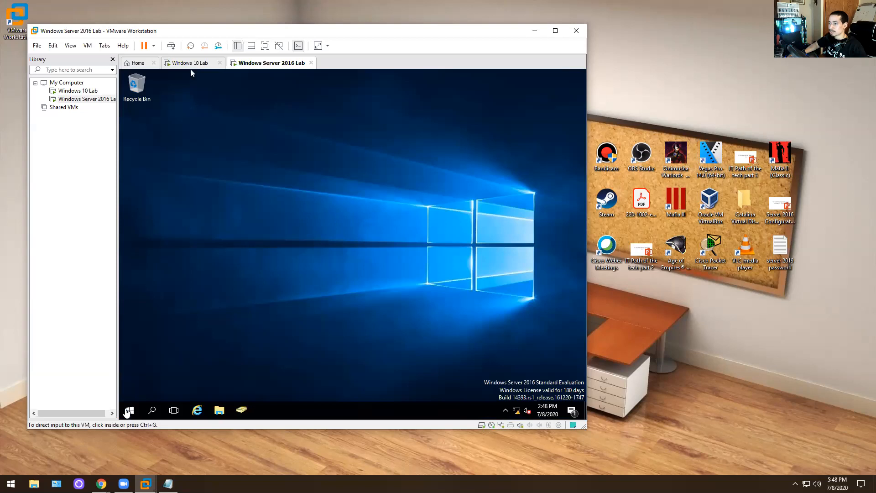
pyautogui.rightClick(129, 411)
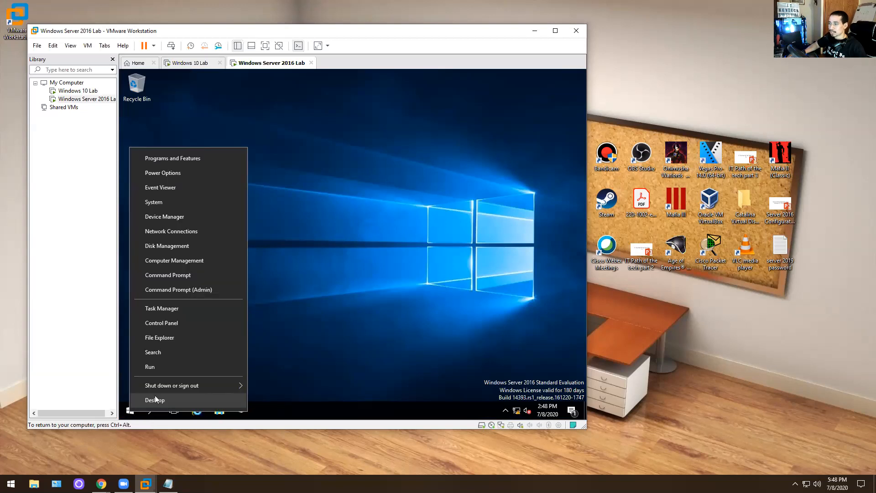
pyautogui.moveTo(163, 382)
pyautogui.click(269, 368)
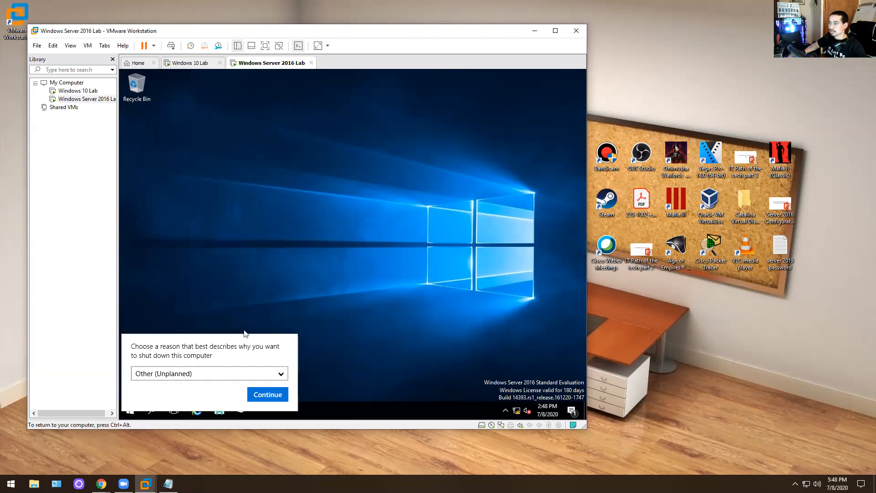
pyautogui.click(268, 394)
# - Shut down the Windows 10 Lab VM and dismiss the removable devices notice
pyautogui.click(189, 62)
pyautogui.rightClick(128, 412)
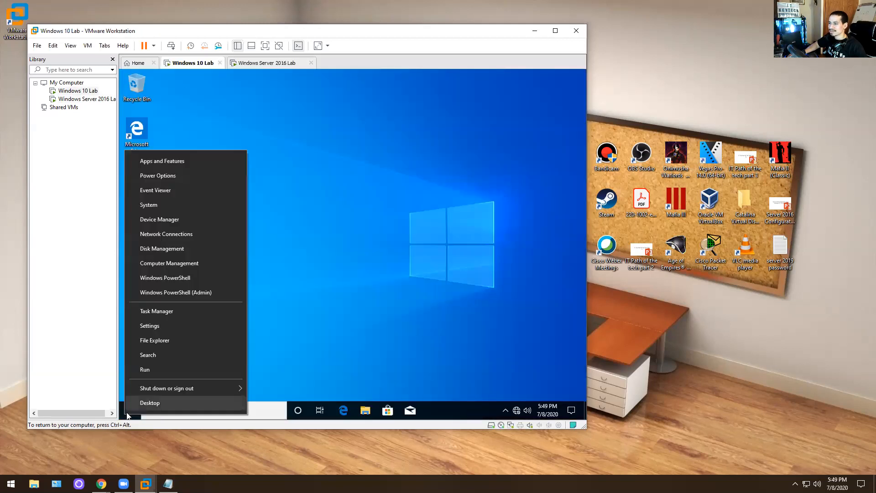
pyautogui.moveTo(154, 393)
pyautogui.click(258, 372)
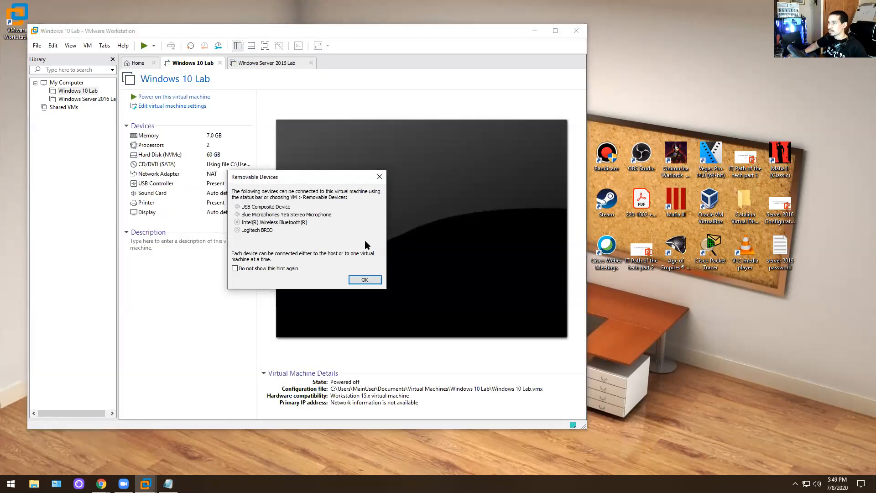
pyautogui.click(364, 281)
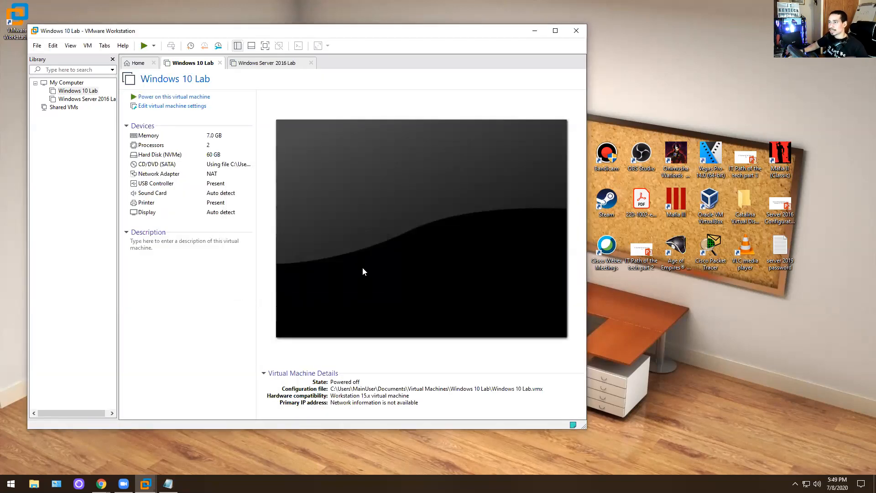